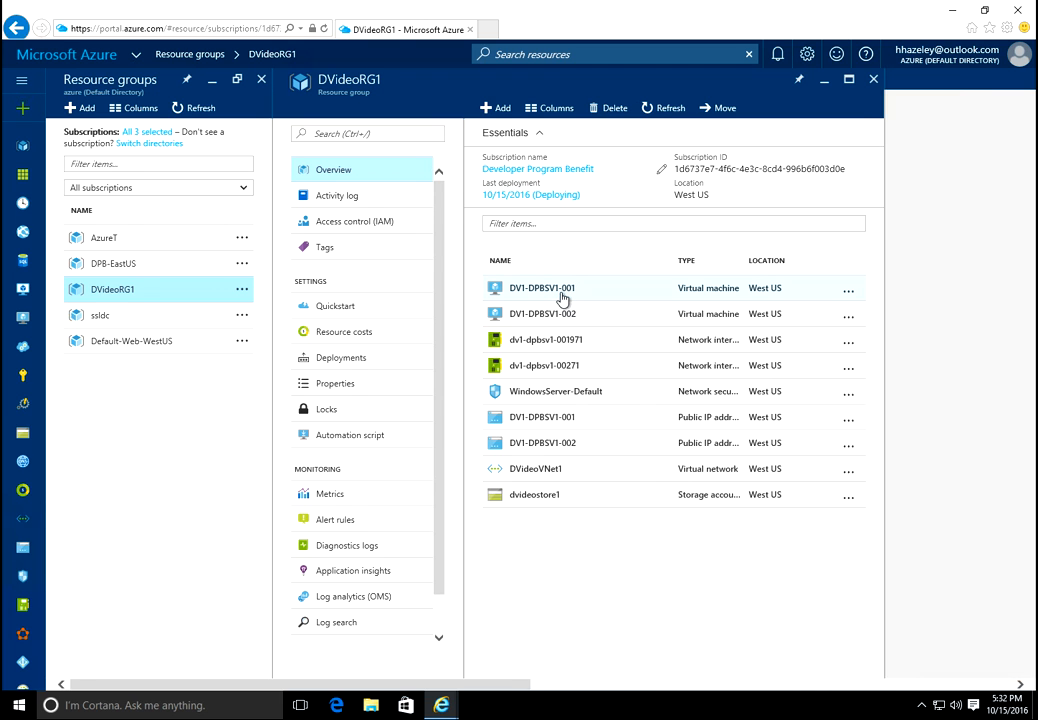
Review the tags on the virtual machines DV1-DPBSV1-001 and DV1-DPBSV1-002 in the DVideoRG1 resource group
left_click(560, 298)
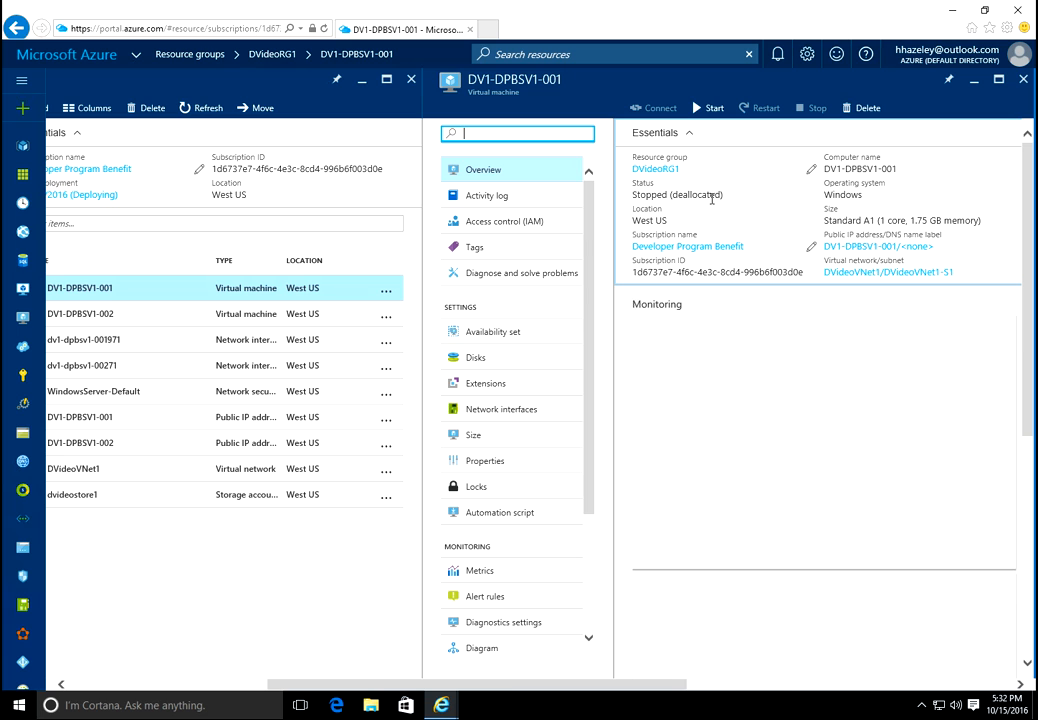
left_click(474, 251)
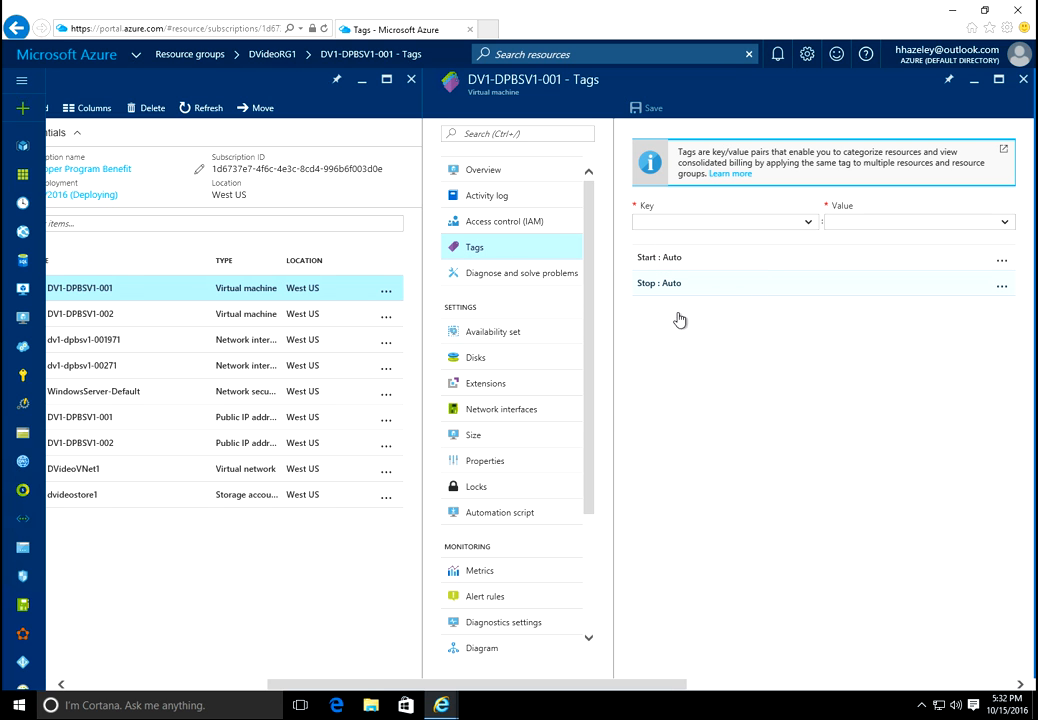
left_click(100, 318)
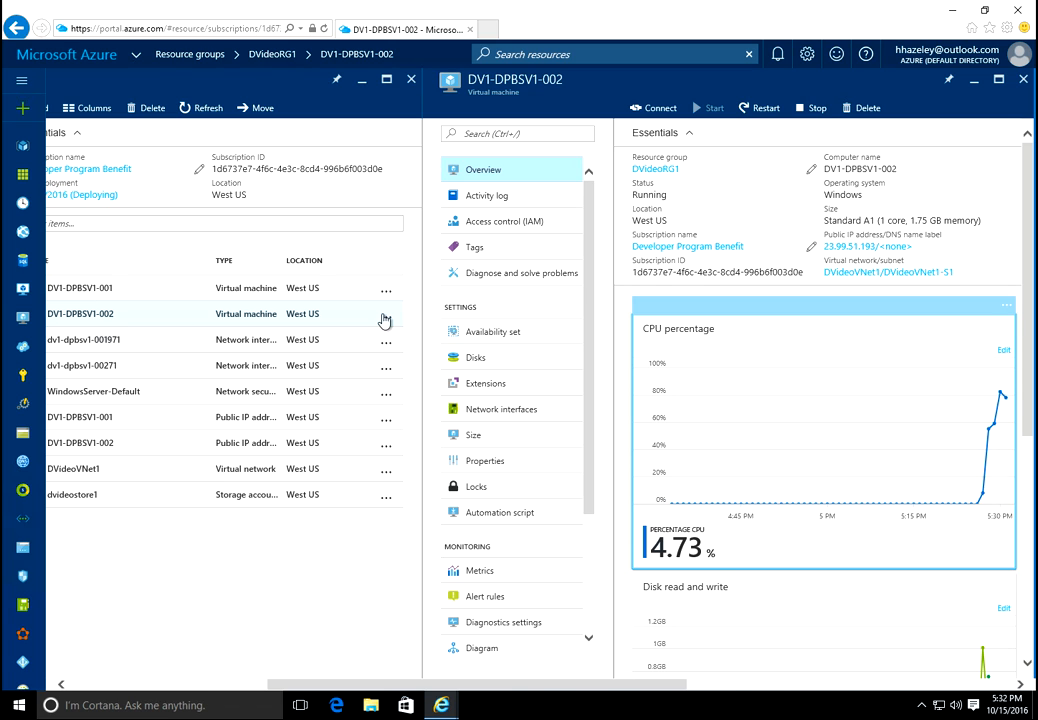
left_click(493, 251)
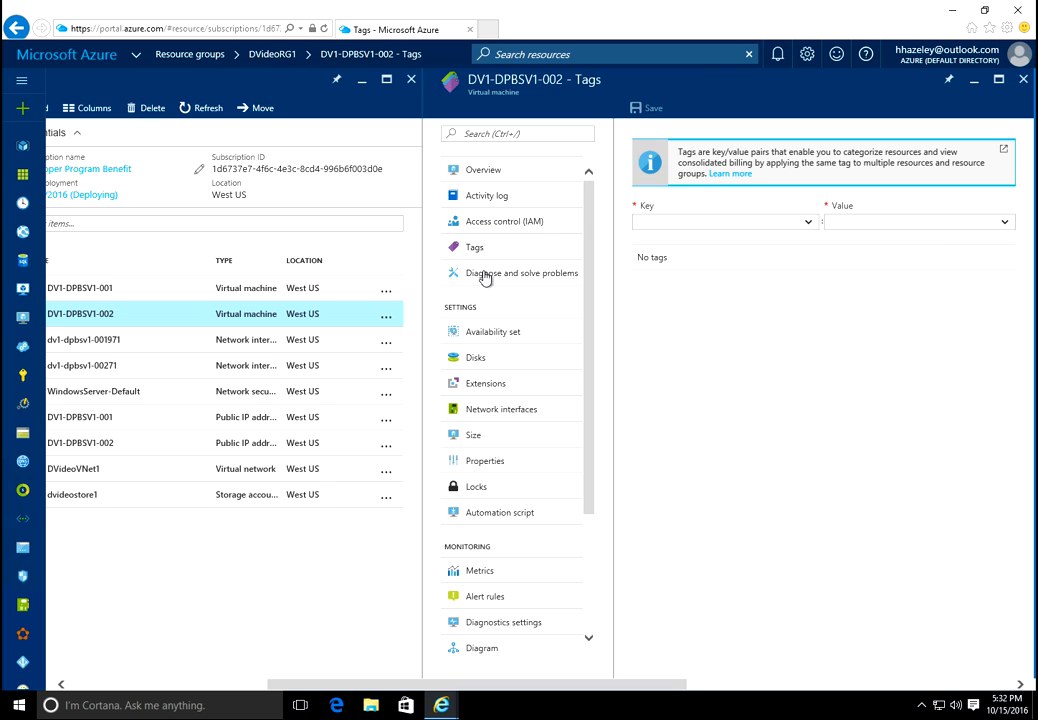
Return to the overview of DV1-DPBSV1-002 and stop the virtual machine
left_click(484, 173)
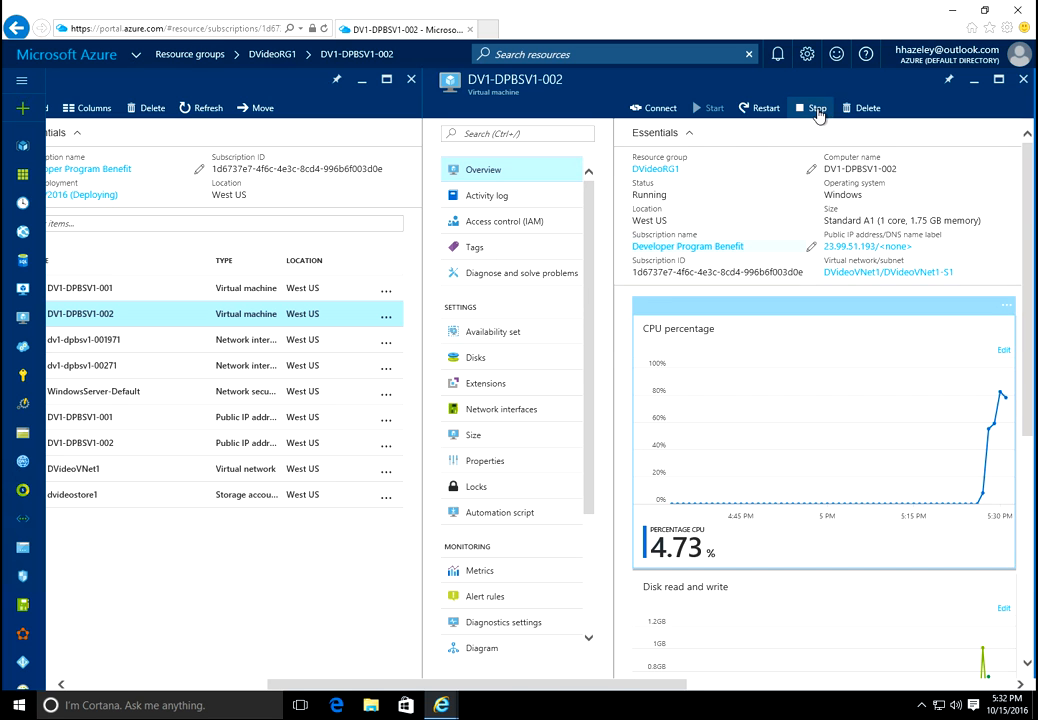
left_click(818, 111)
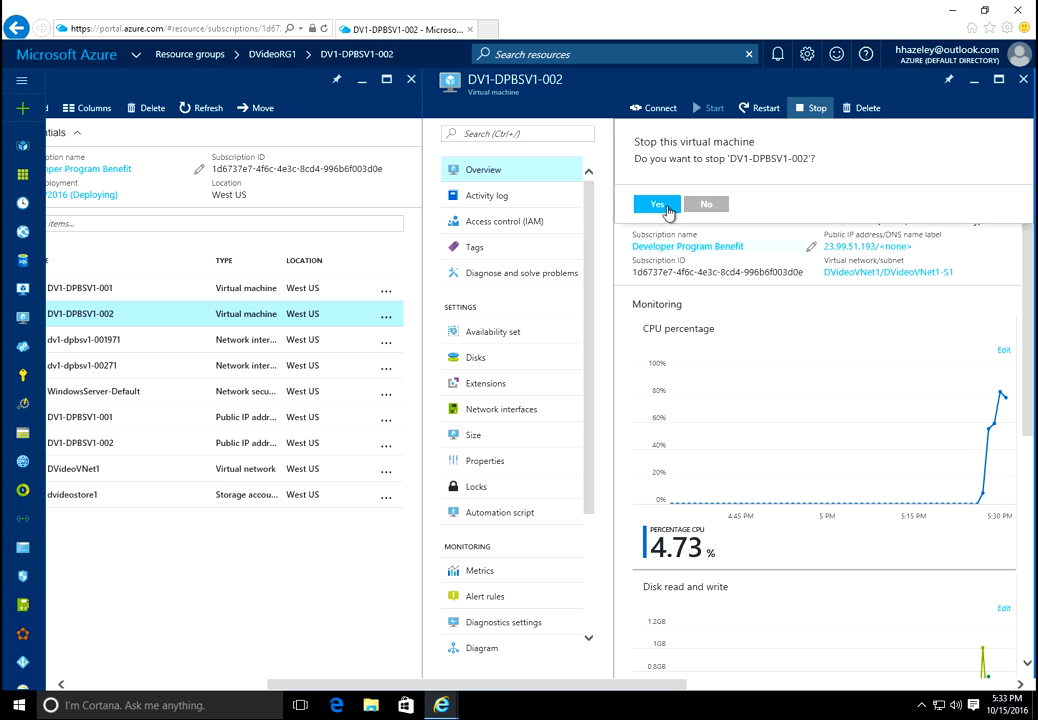
left_click(667, 206)
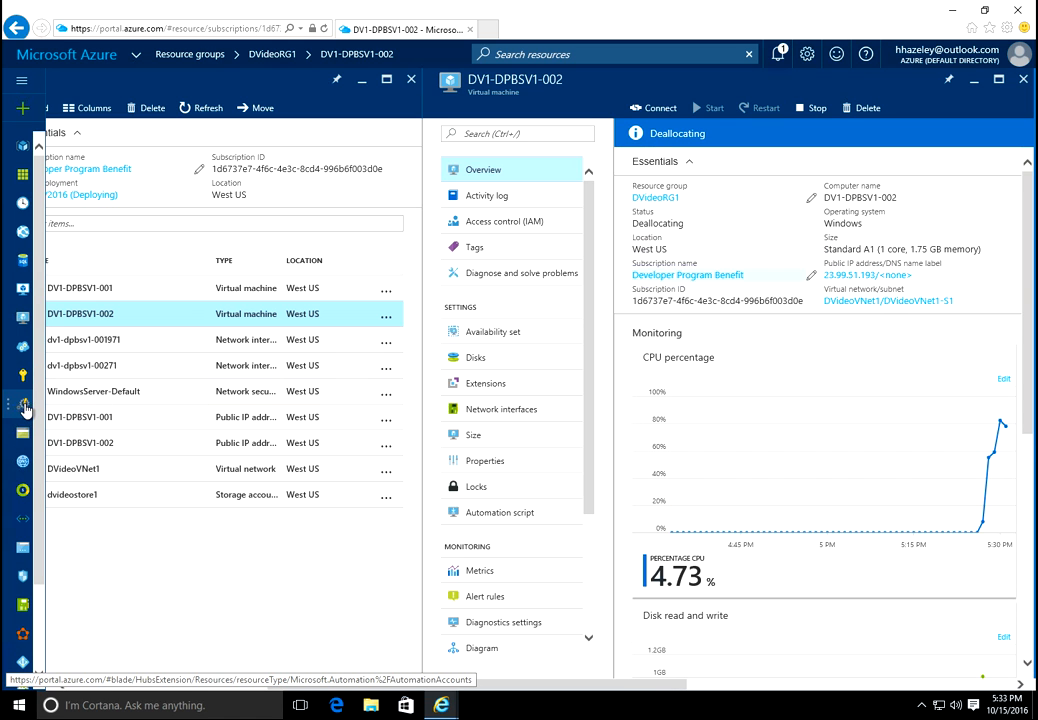
Go to Automation Accounts and start adding a new automation account
left_click(24, 407)
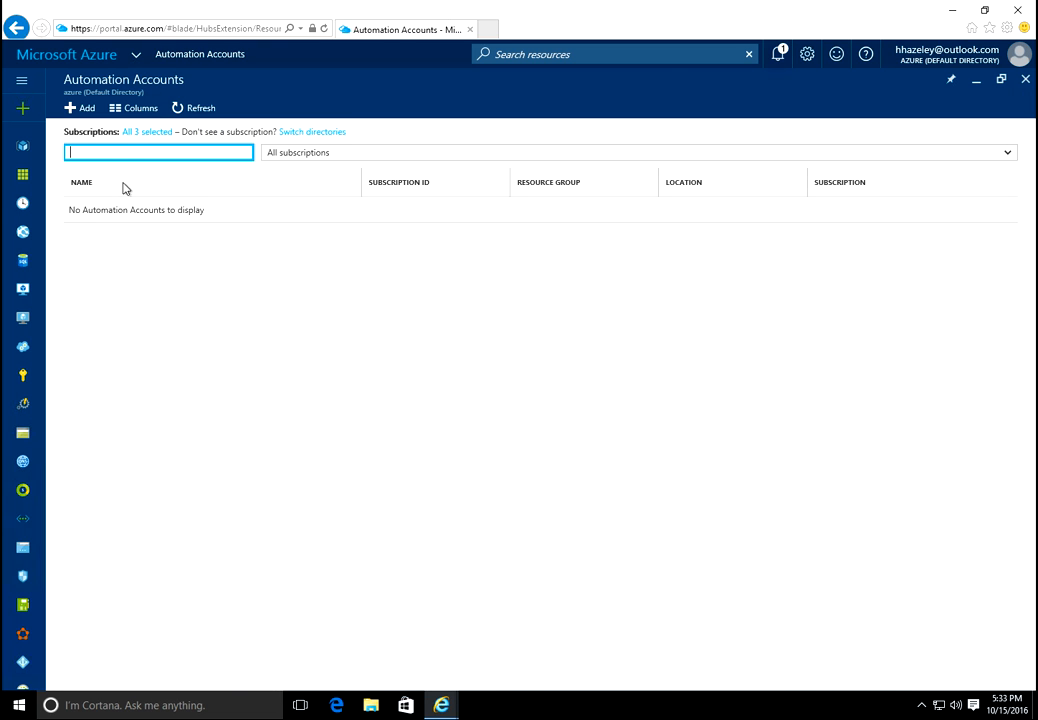
left_click(81, 110)
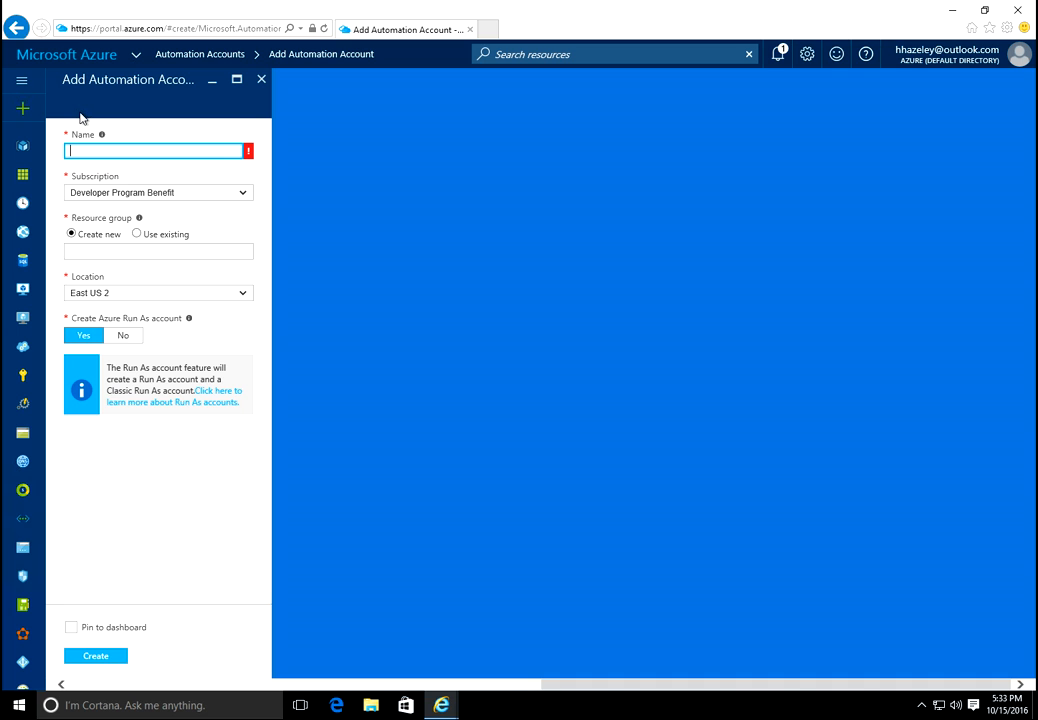
type("ac")
key("BackSpace")
key("BackSpace")
type("a")
type("1")
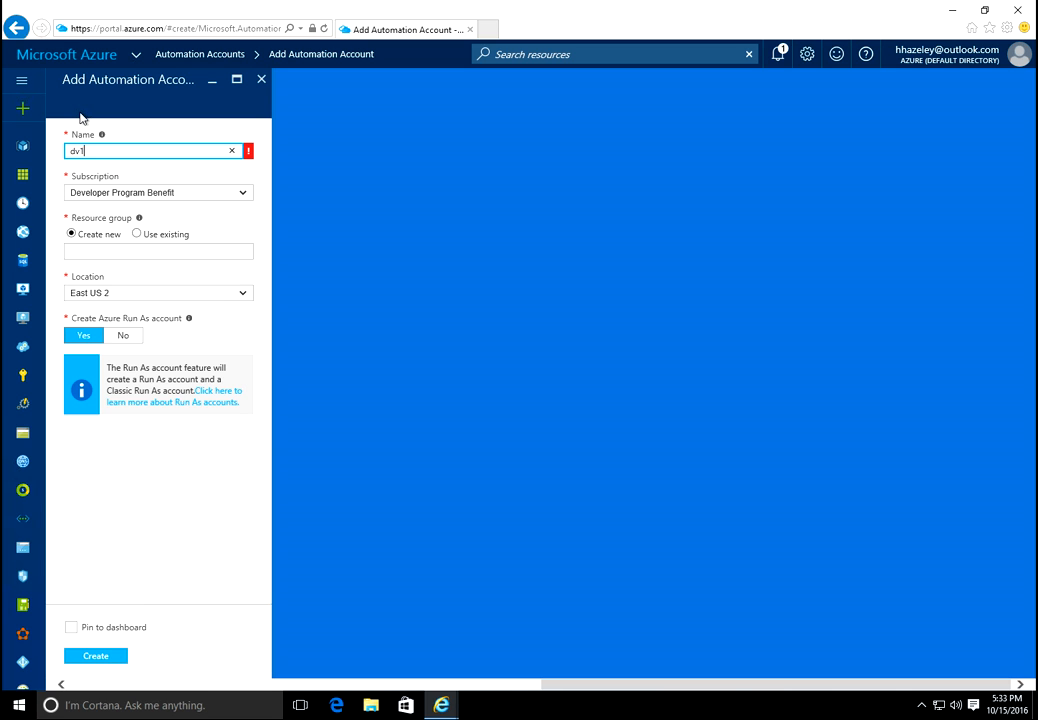
type("aUT")
key("BackSpace")
key("BackSpace")
key("BackSpace")
key("BackSpace")
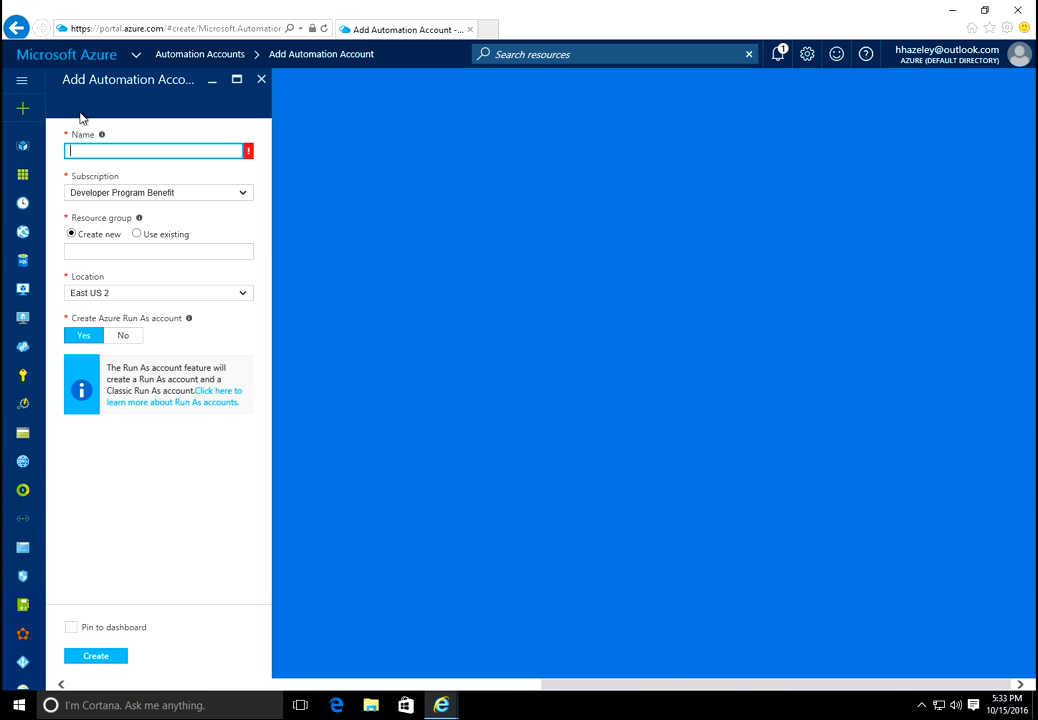
Name the automation account DV1Auto, copy that name, and assign the account to the existing resource group DVideoRG1
type("DV1Auto")
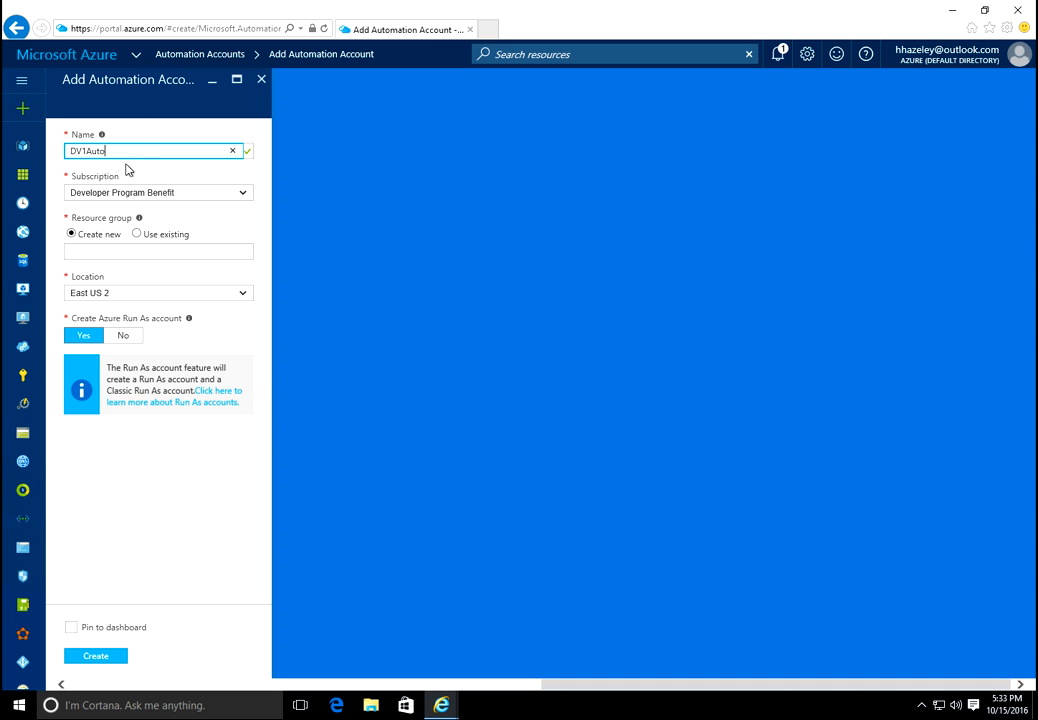
left_click_drag(126, 148, 53, 147)
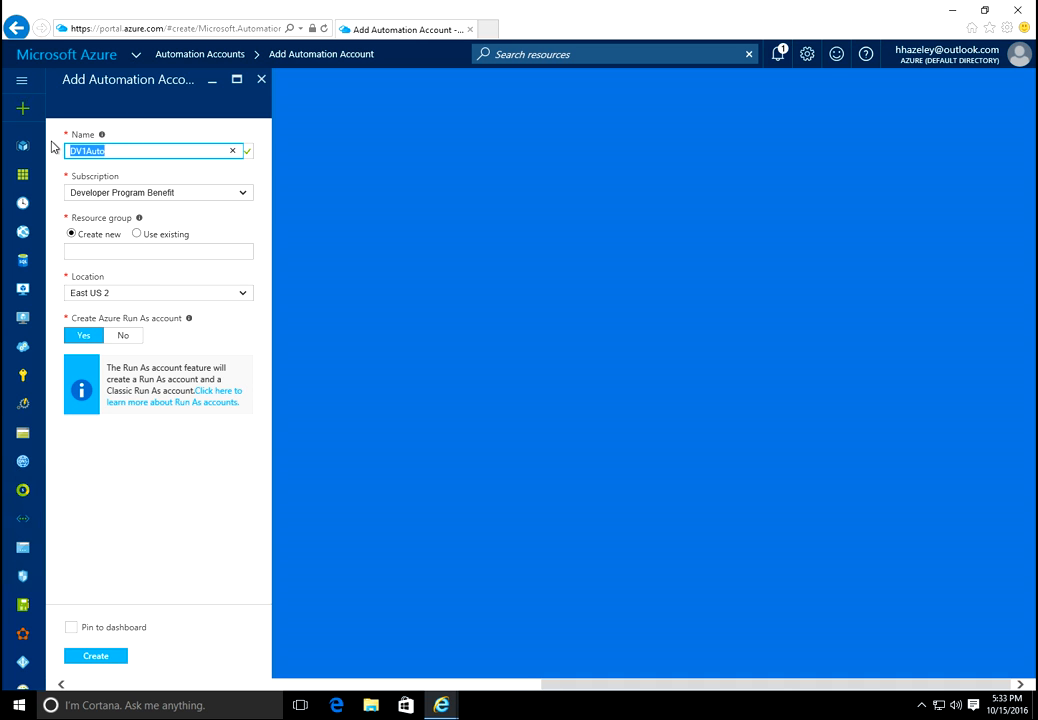
left_click(138, 234)
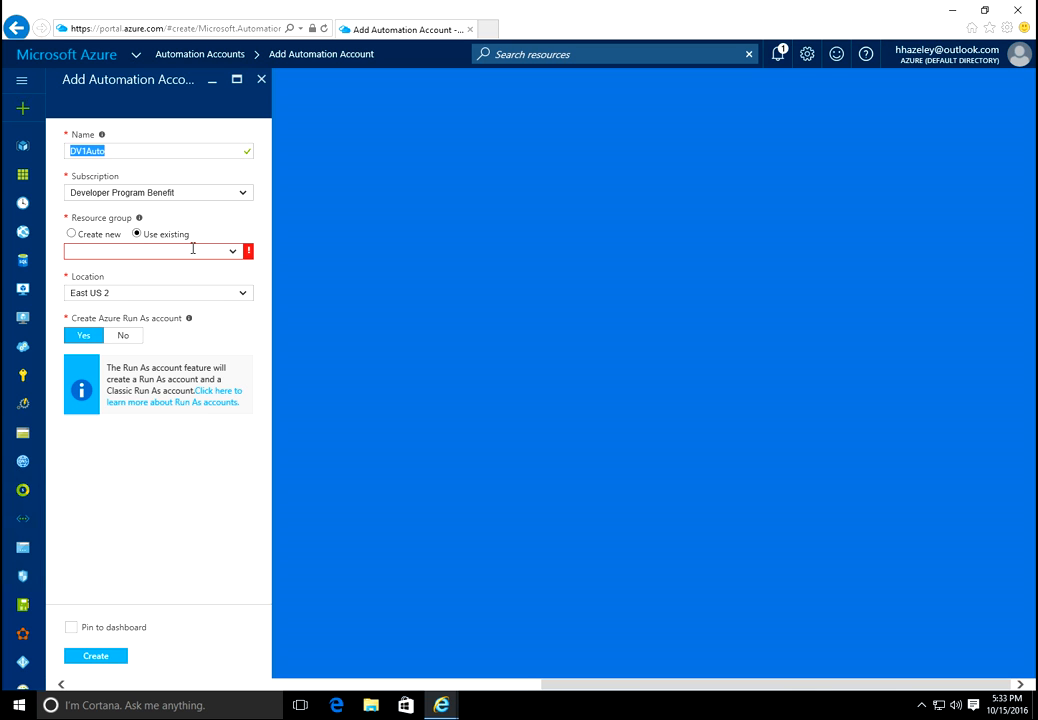
left_click(234, 256)
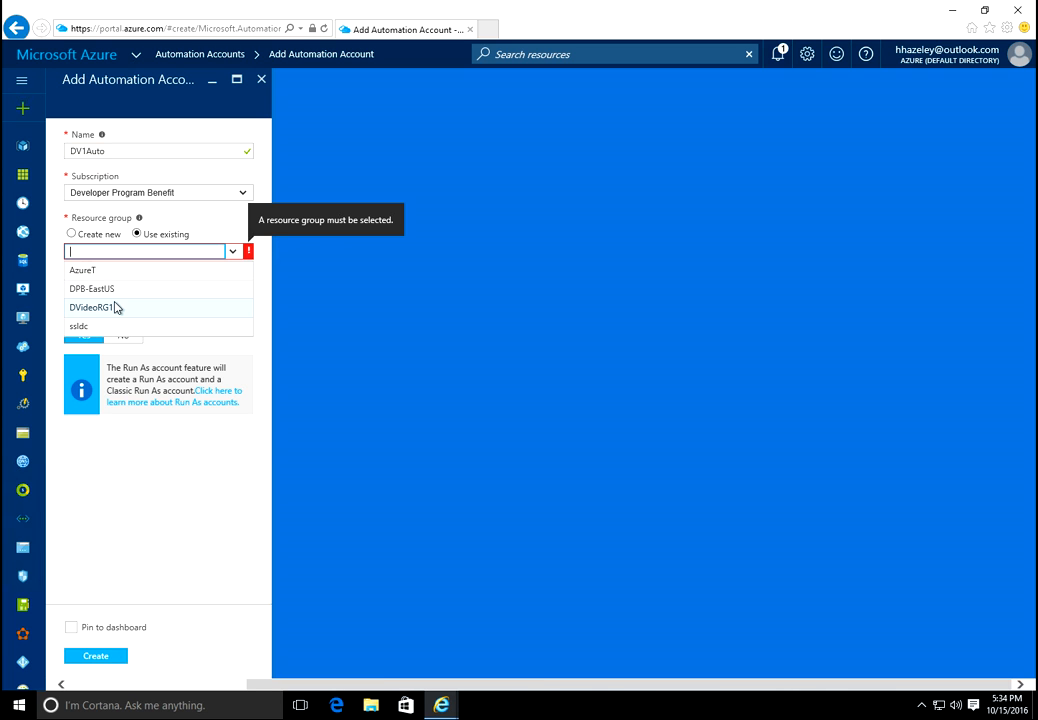
left_click(88, 308)
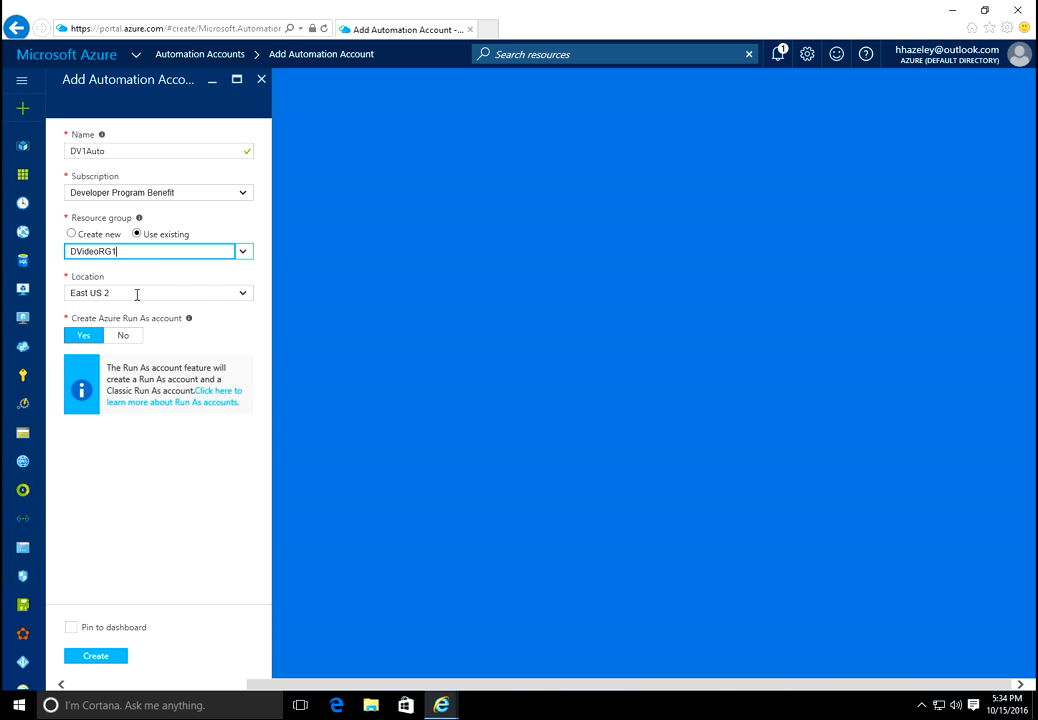
Keep East US 2 as the location and create the automation account with an Azure Run As account
left_click(241, 296)
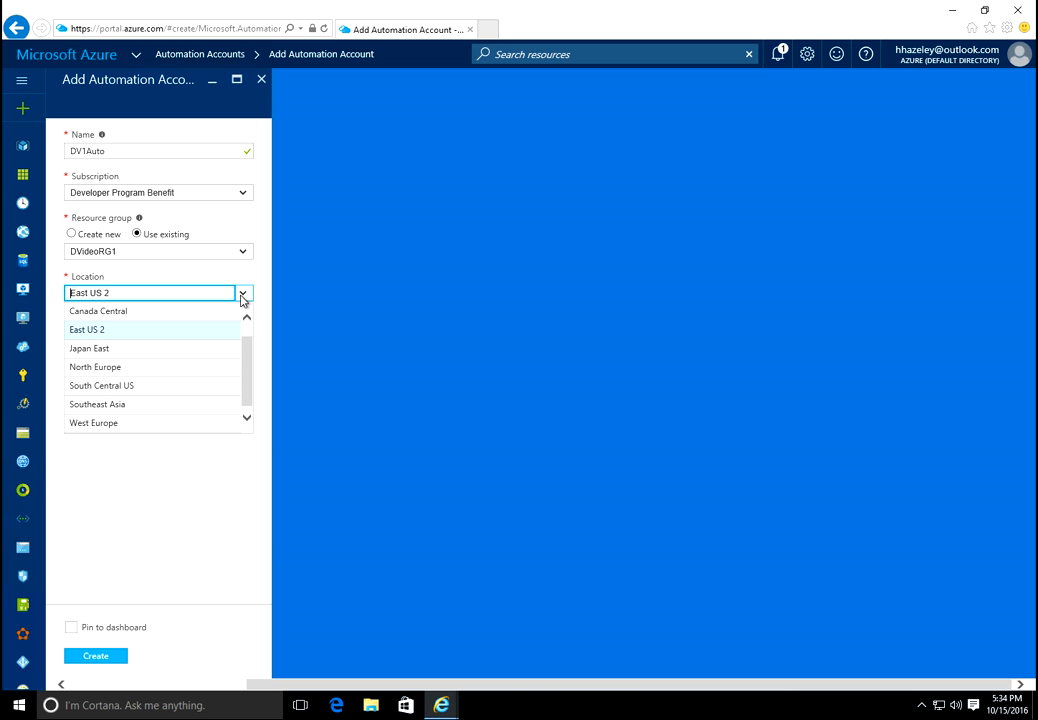
mouse_move(249, 355)
left_mouse_down()
mouse_move(247, 317)
mouse_move(247, 378)
left_mouse_up()
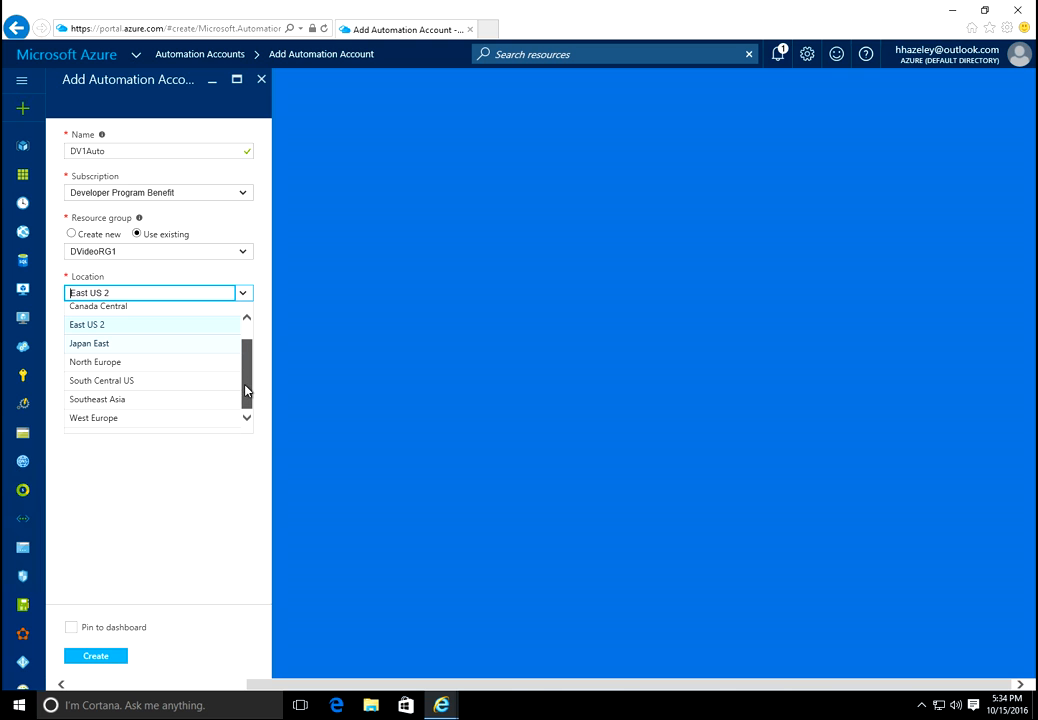
left_click(143, 334)
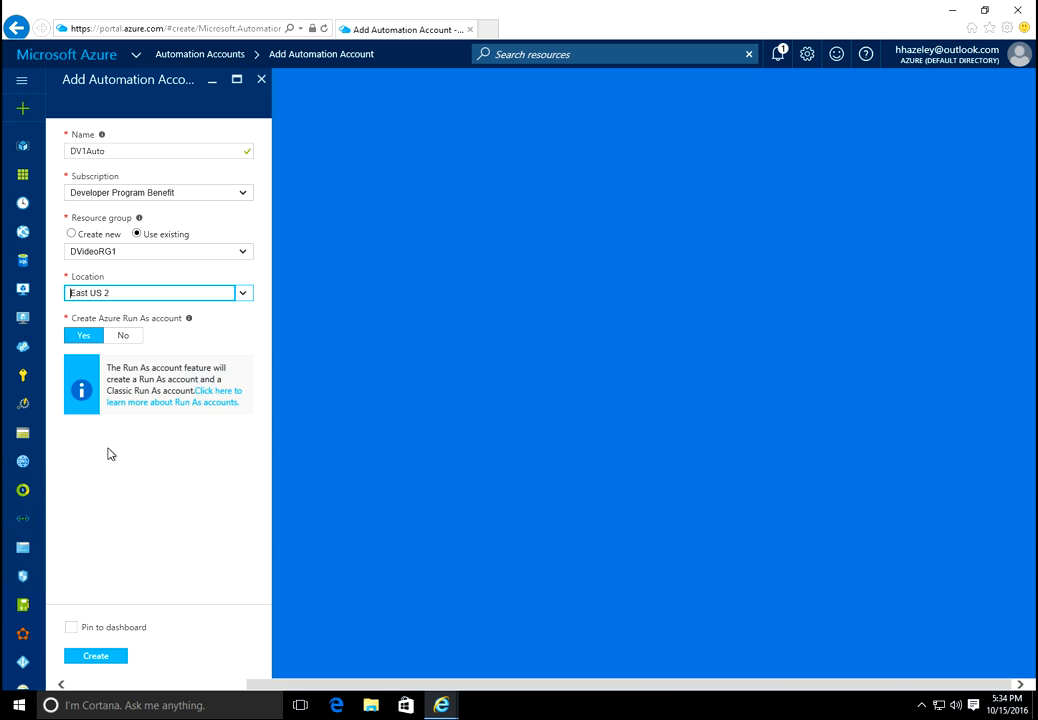
left_click(101, 658)
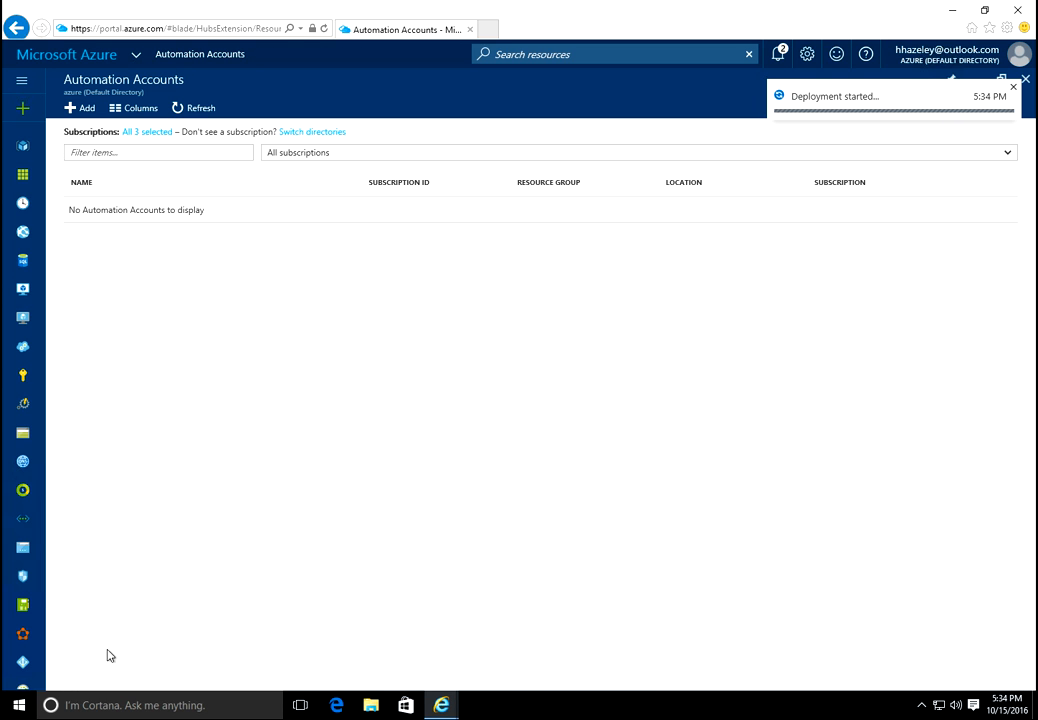
right_click(19, 705)
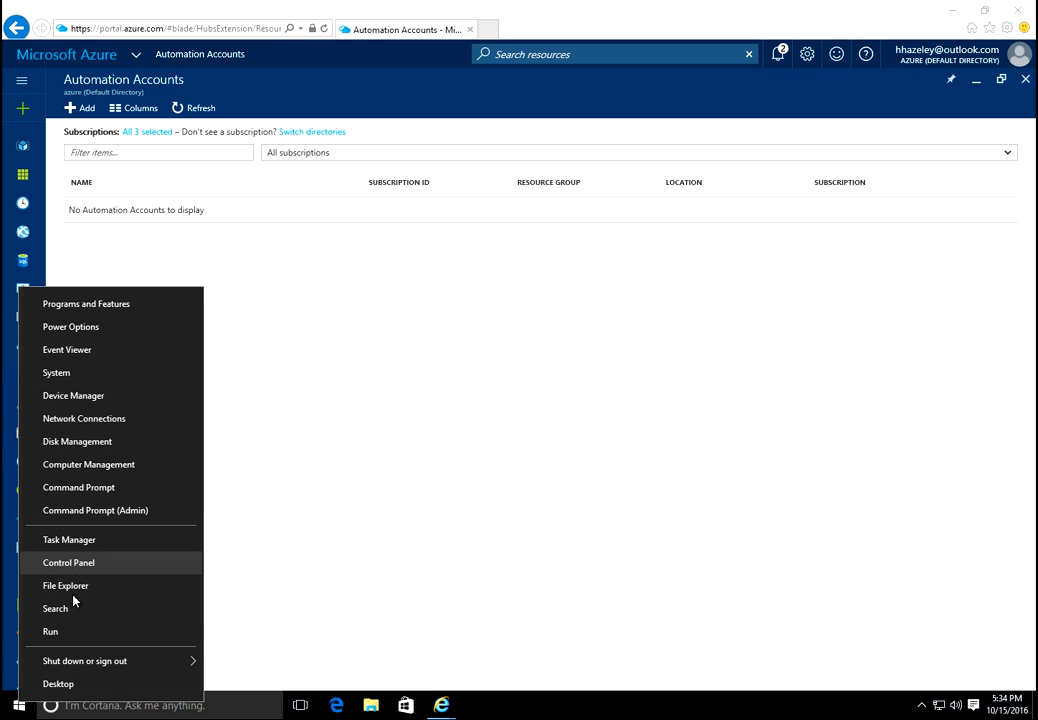
left_click(22, 706)
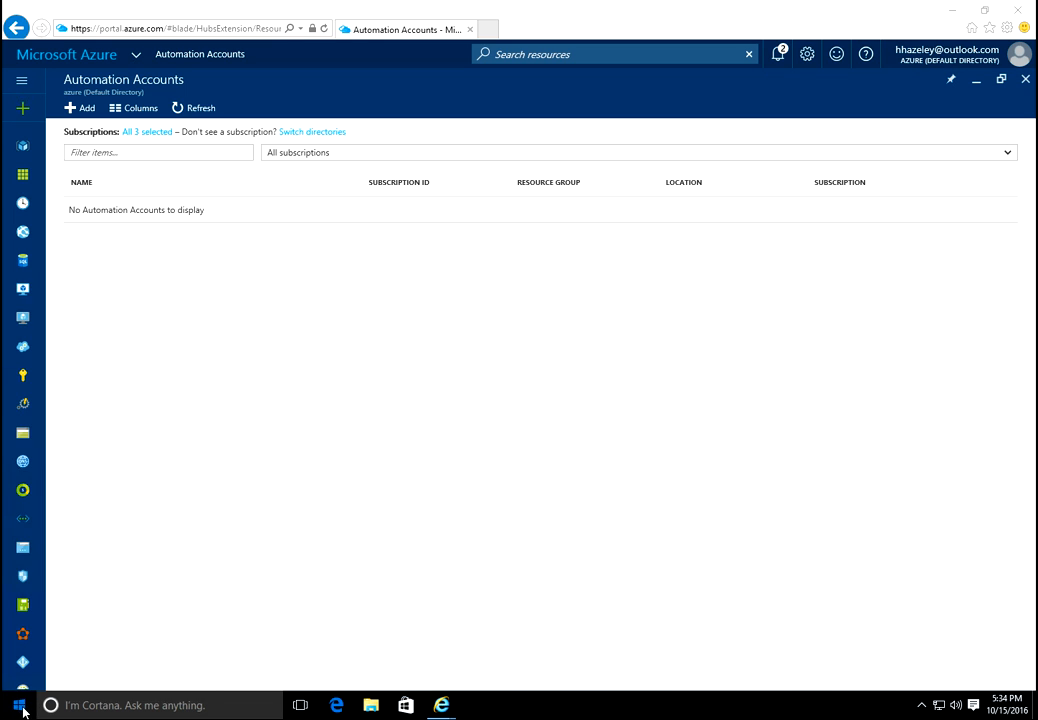
left_click(22, 710)
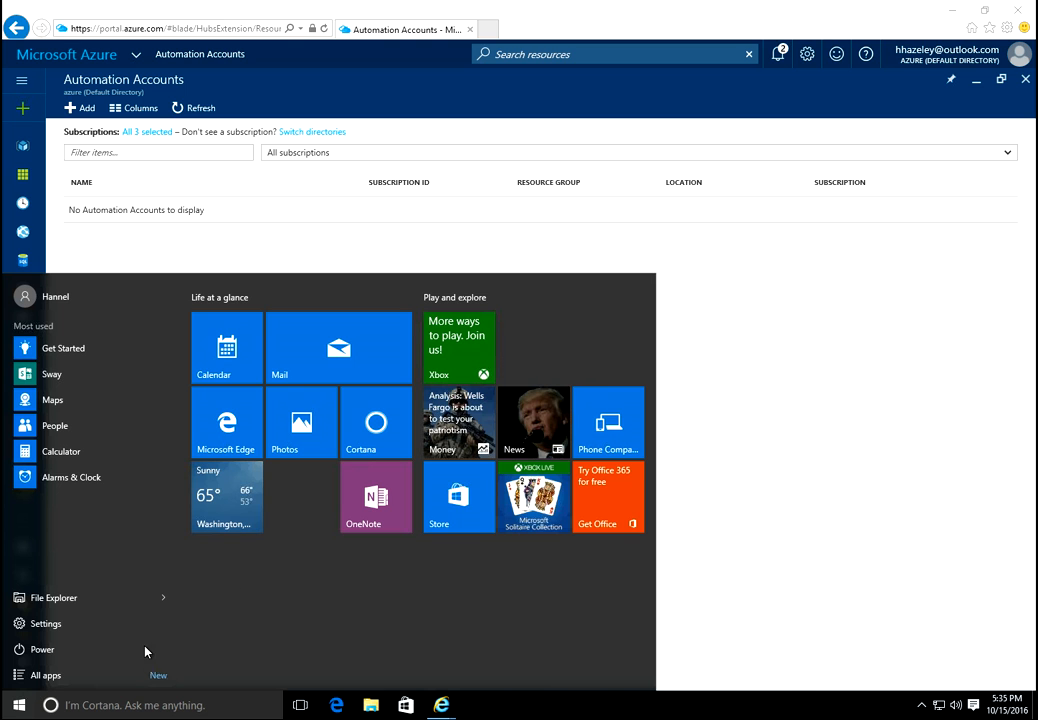
left_click(22, 708)
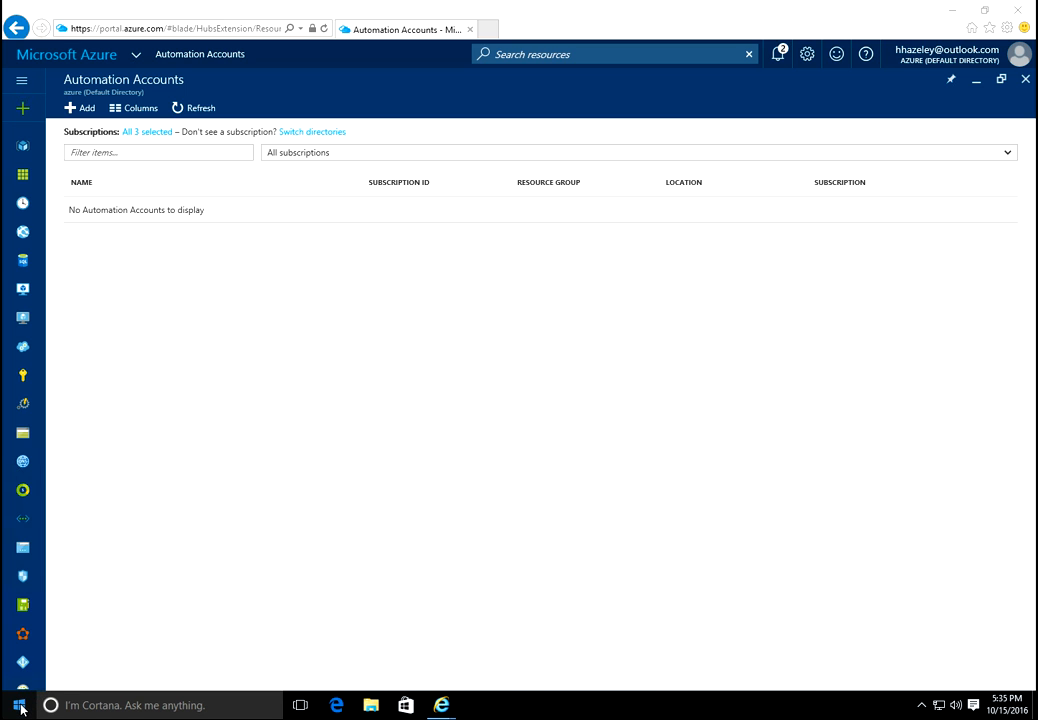
Open Notepad from Windows Accessories and note the account name DV1Auto in a blank document
left_click(20, 707)
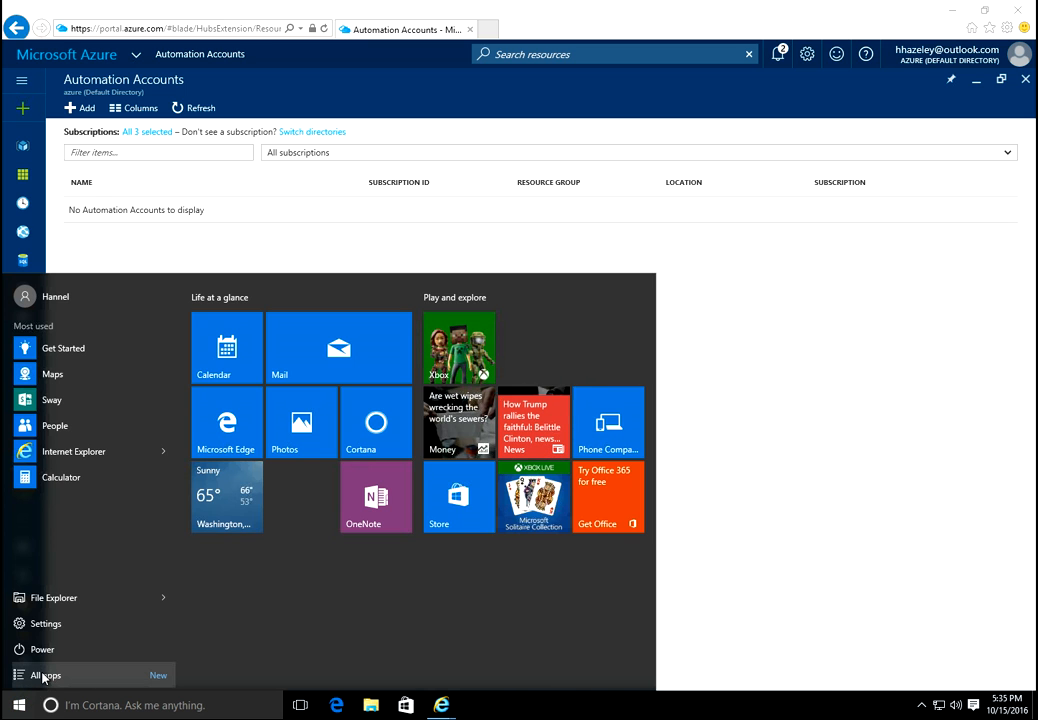
left_click(44, 676)
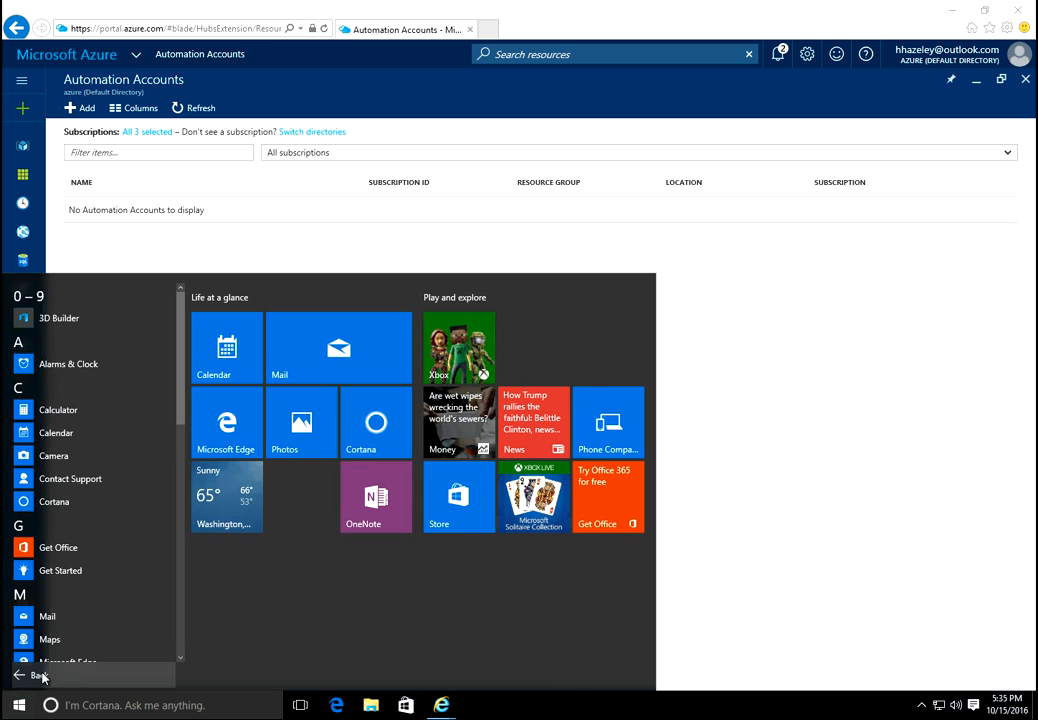
scroll(100, 570, "down", 3)
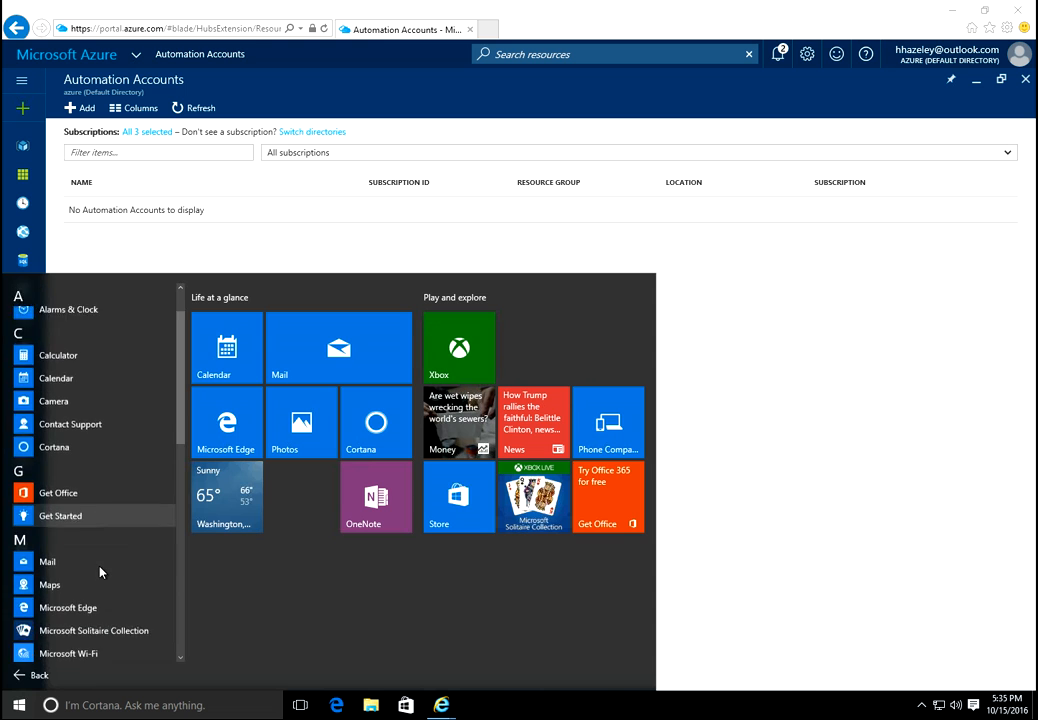
scroll(100, 572, "down", 8)
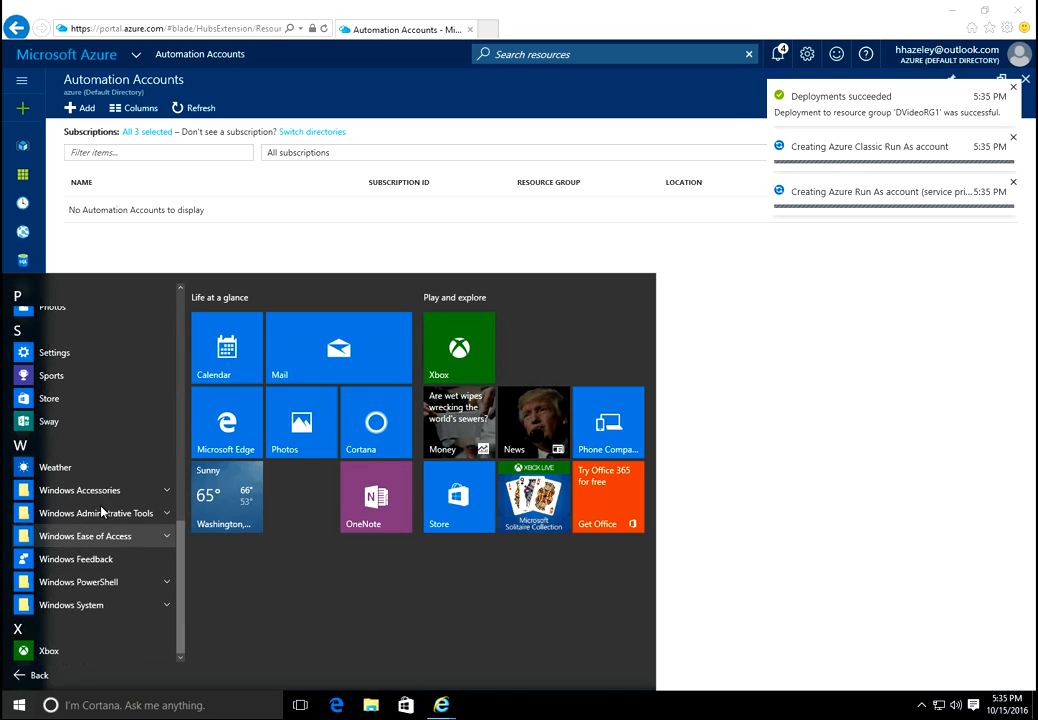
left_click(105, 492)
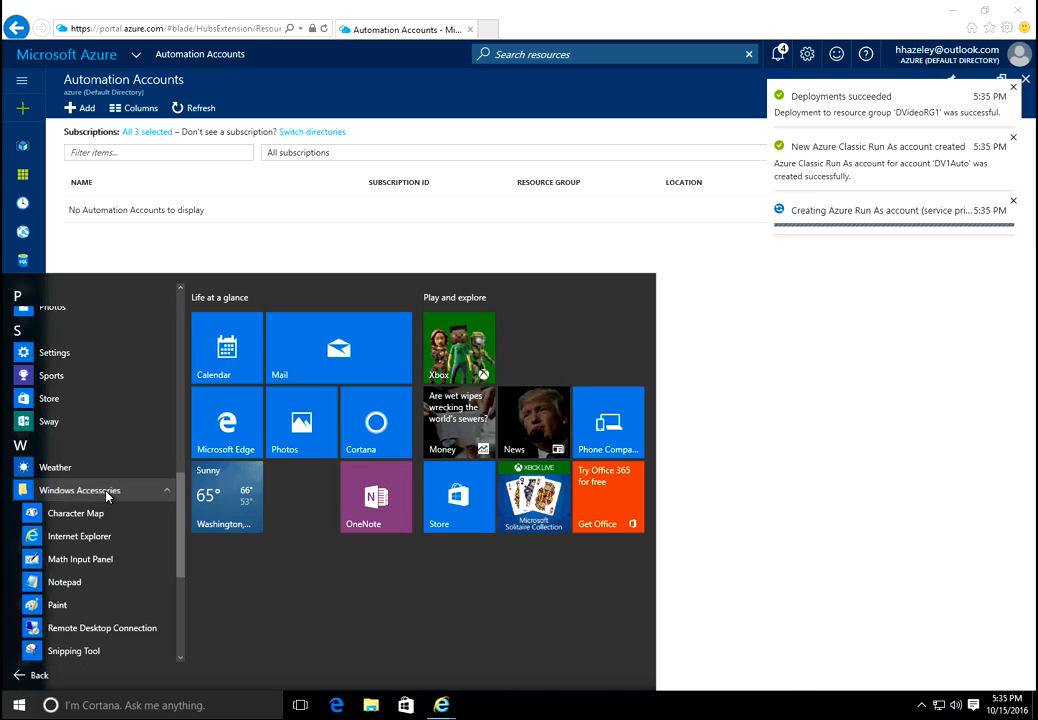
left_click(74, 580)
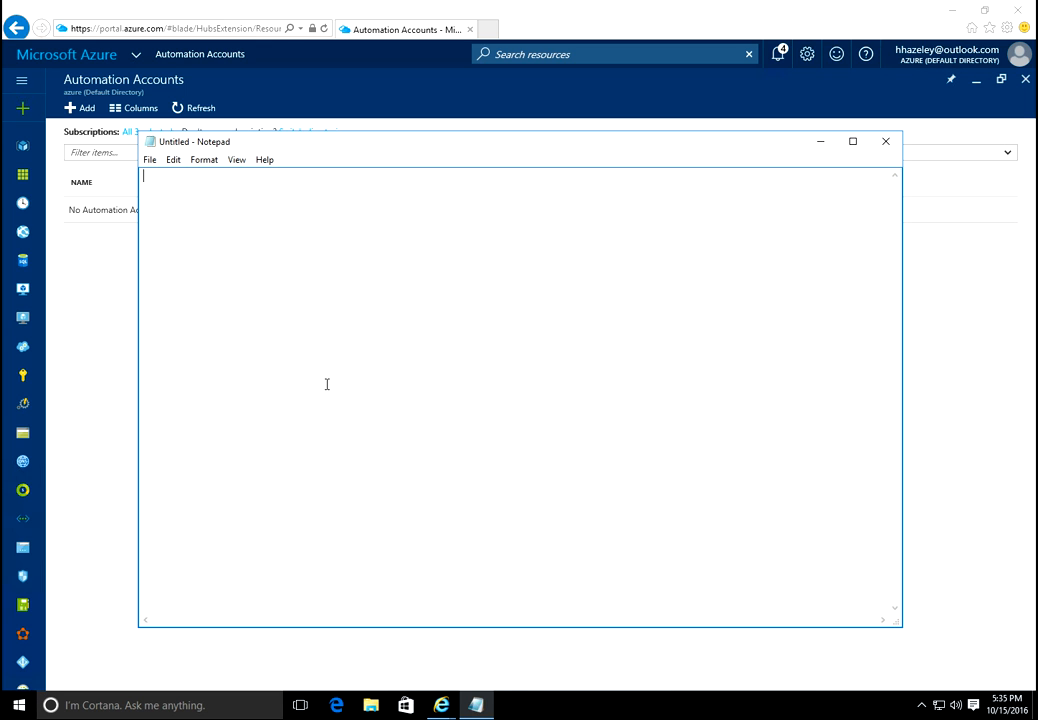
type("DV1Auto")
left_click_drag(593, 179, 627, 368)
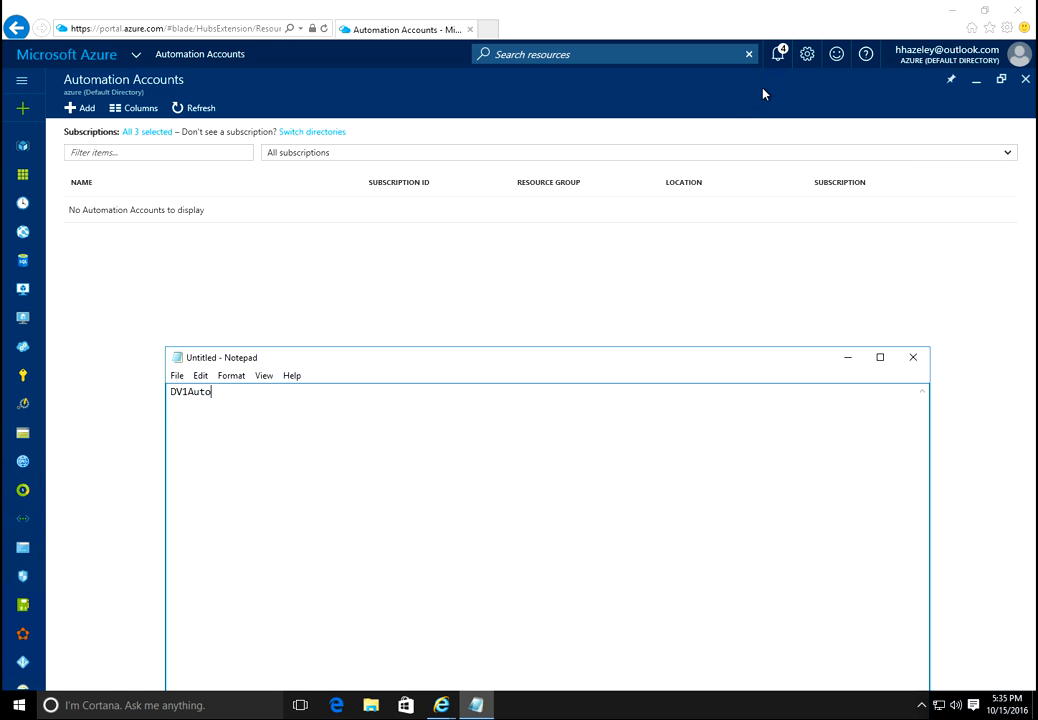
Review the Azure portal's deployment notifications and open the DV1Auto account from the refreshed Automation Accounts list
left_click(778, 58)
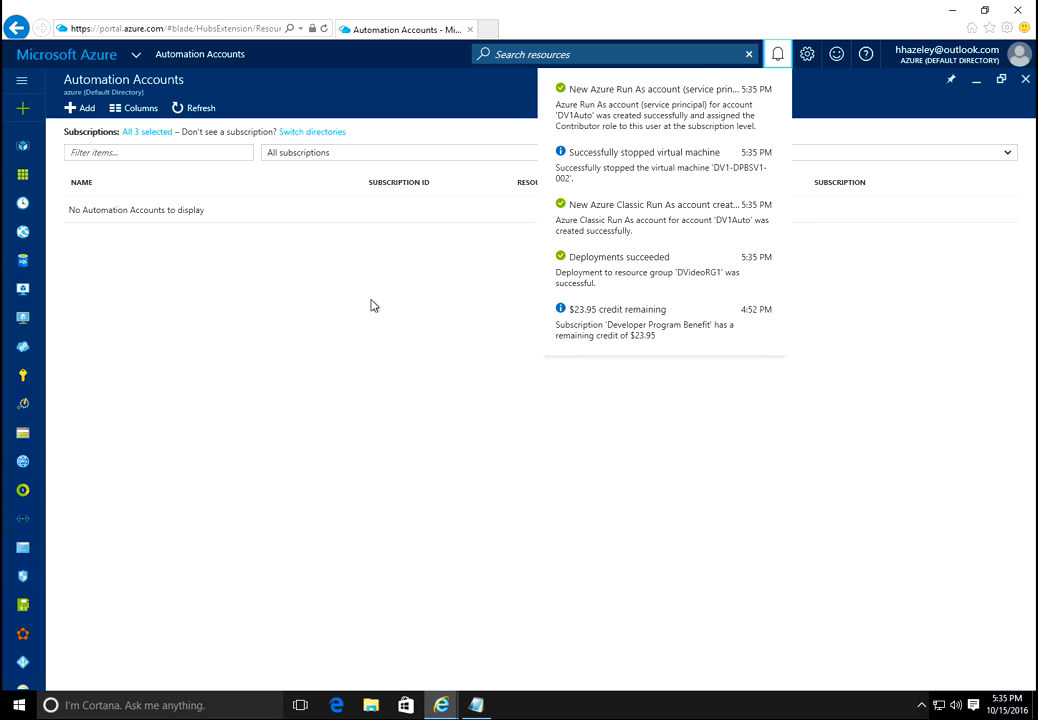
left_click(439, 480)
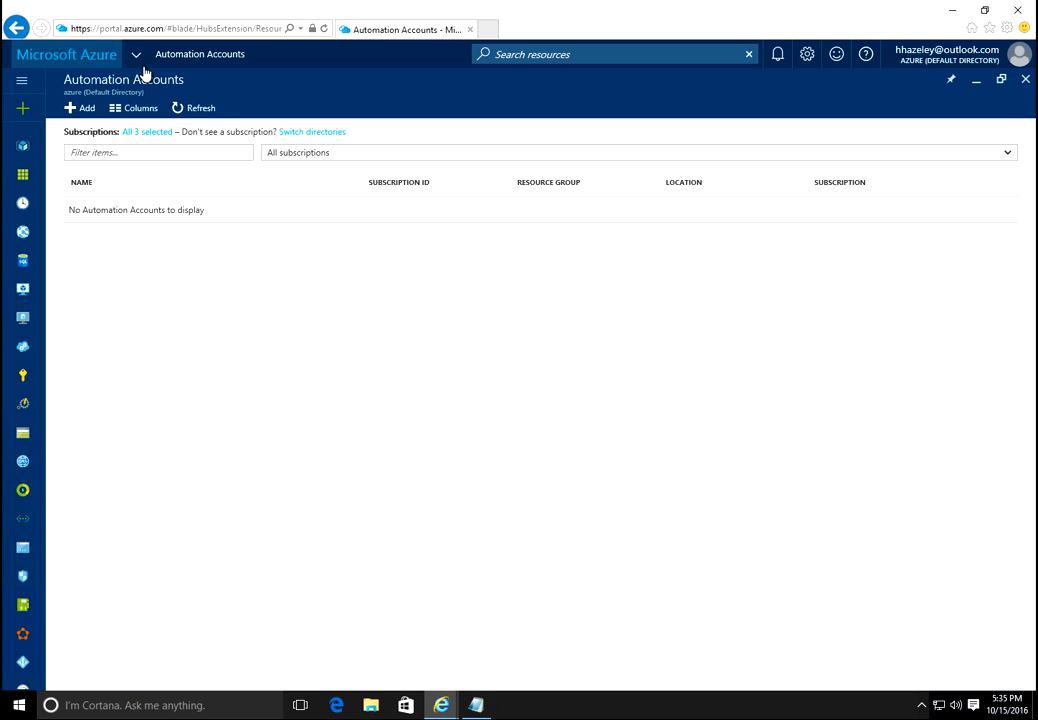
left_click(190, 109)
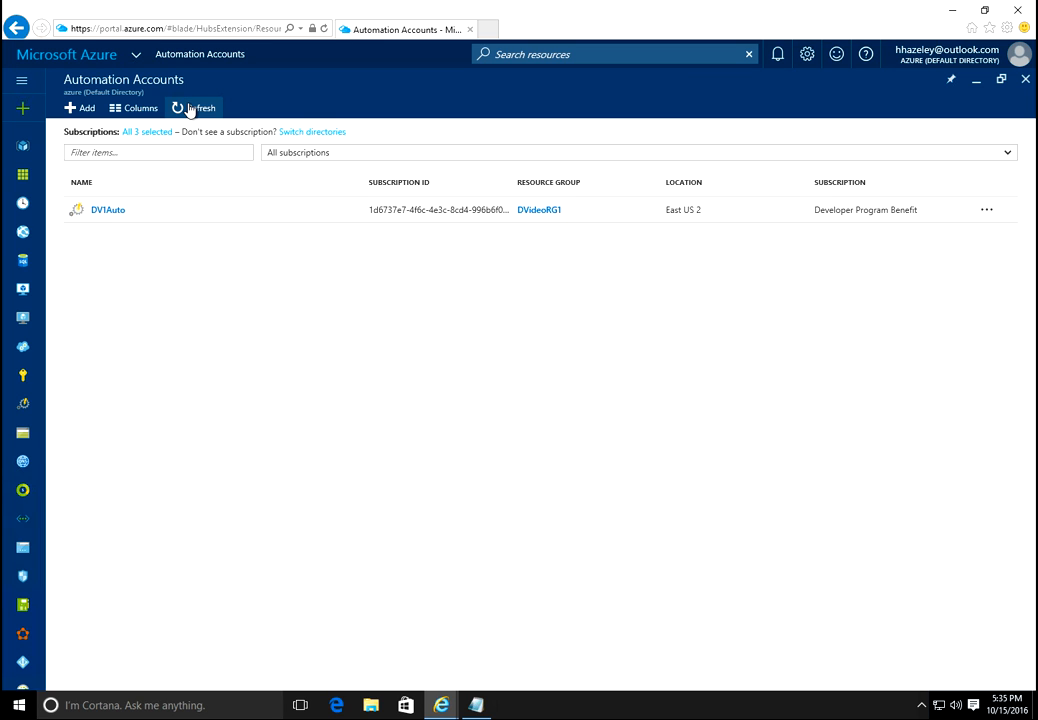
left_click(108, 212)
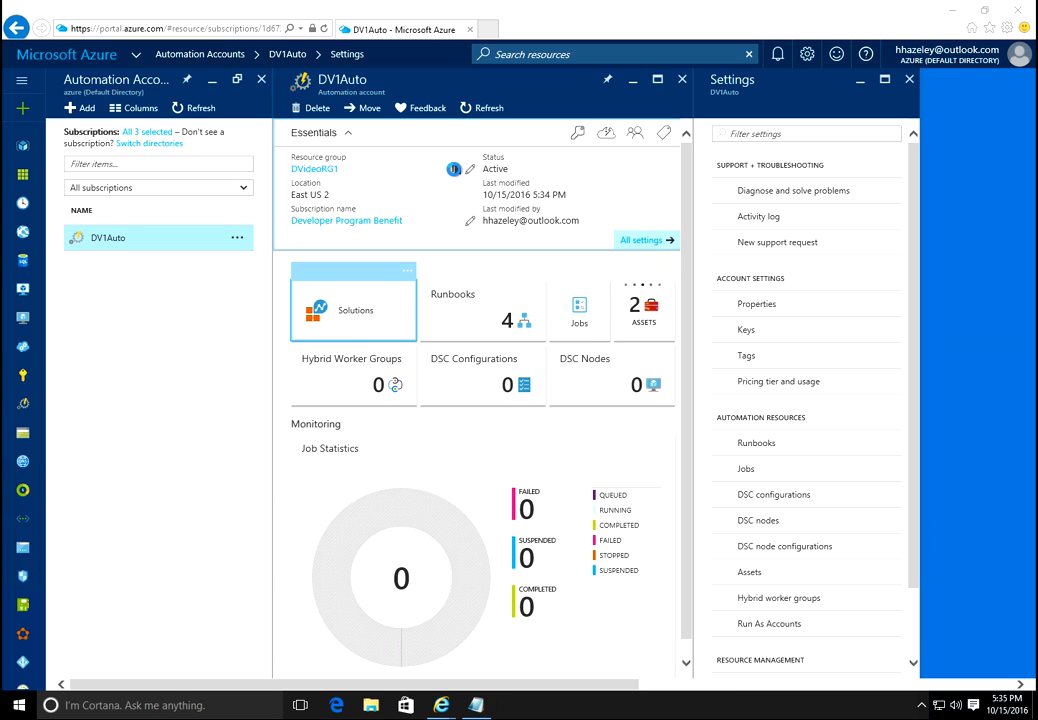
Copy the DV1Auto account's resource group name DVideoRG1, add it to the Notepad notes, and minimise Notepad
left_click(455, 171)
left_click(554, 388)
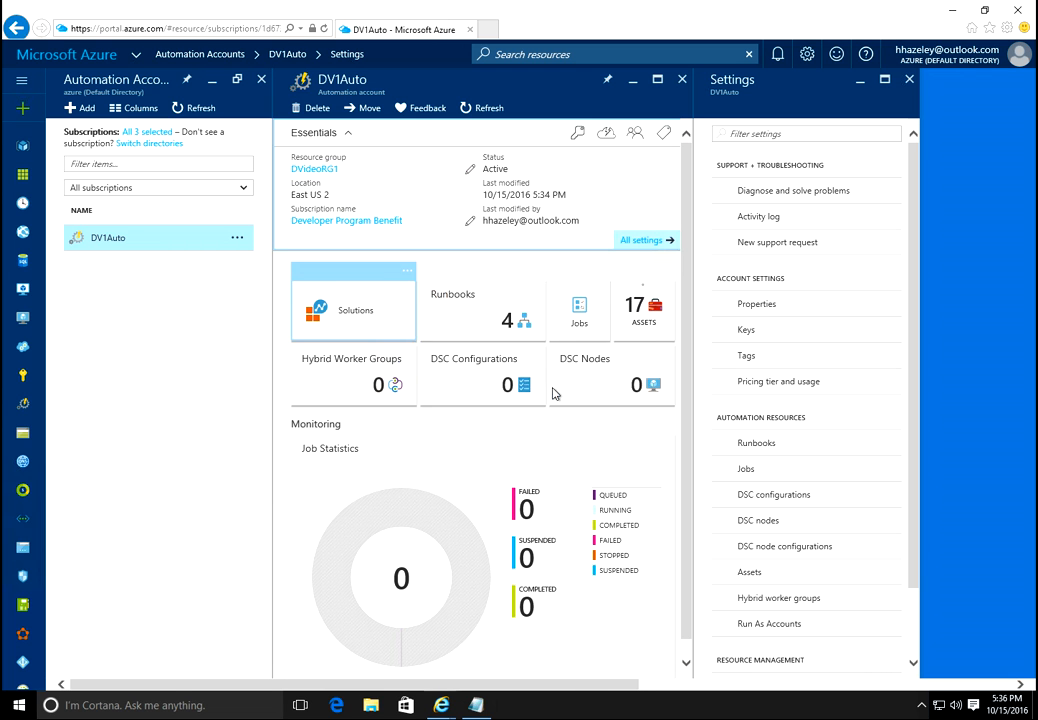
left_click(457, 171)
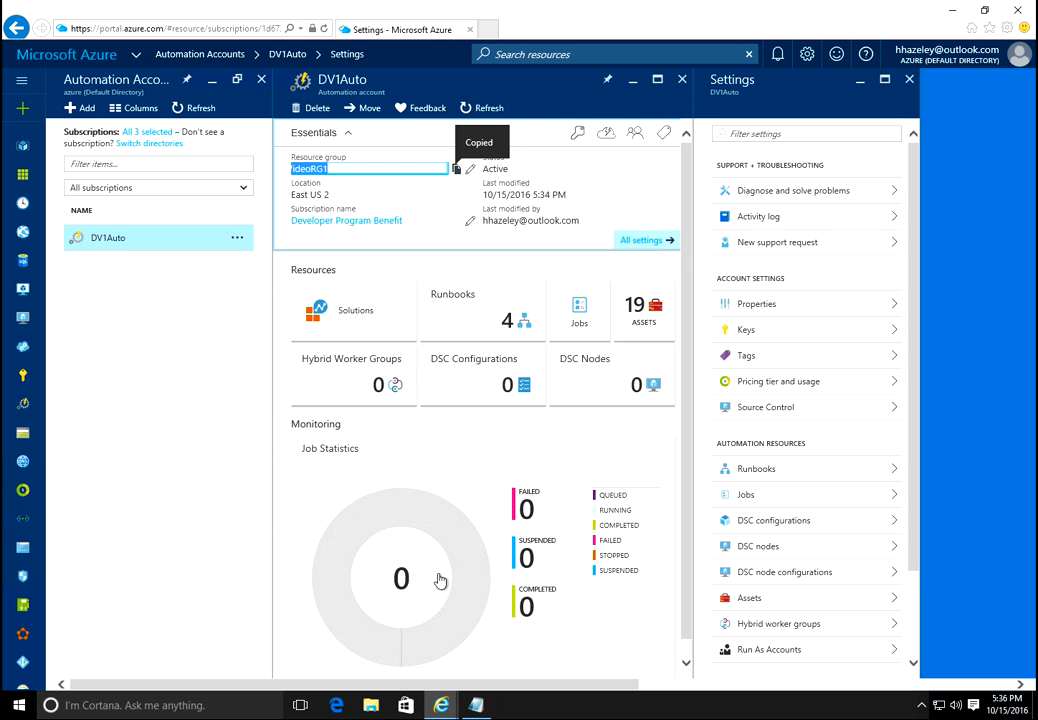
left_click(476, 706)
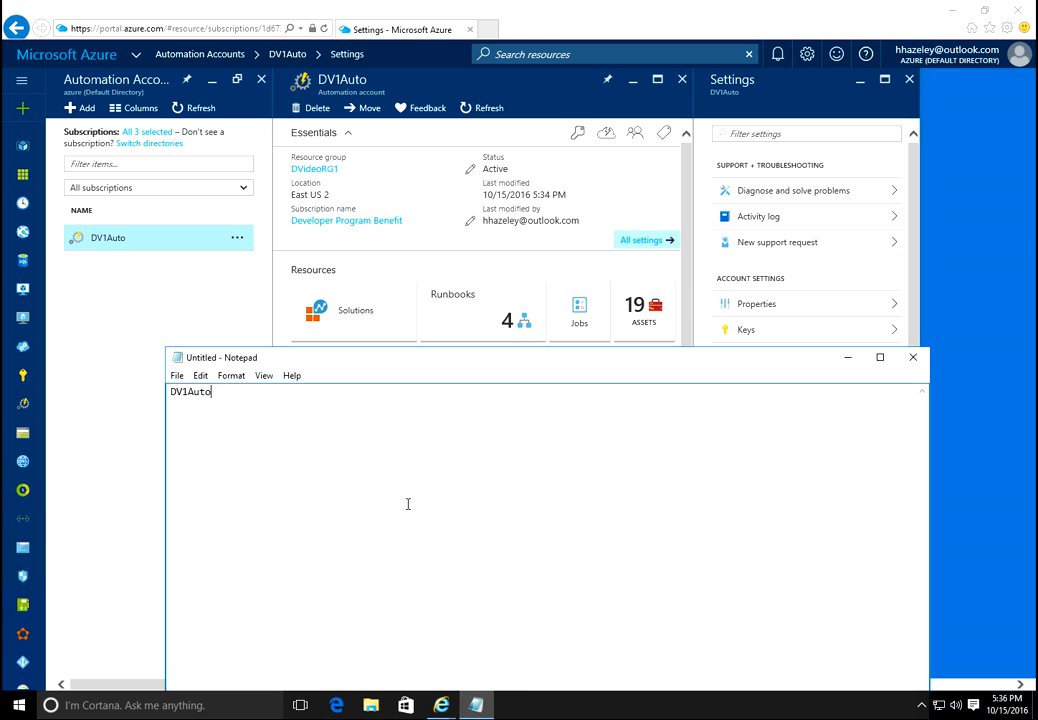
key("ctrl+v")
left_click(848, 362)
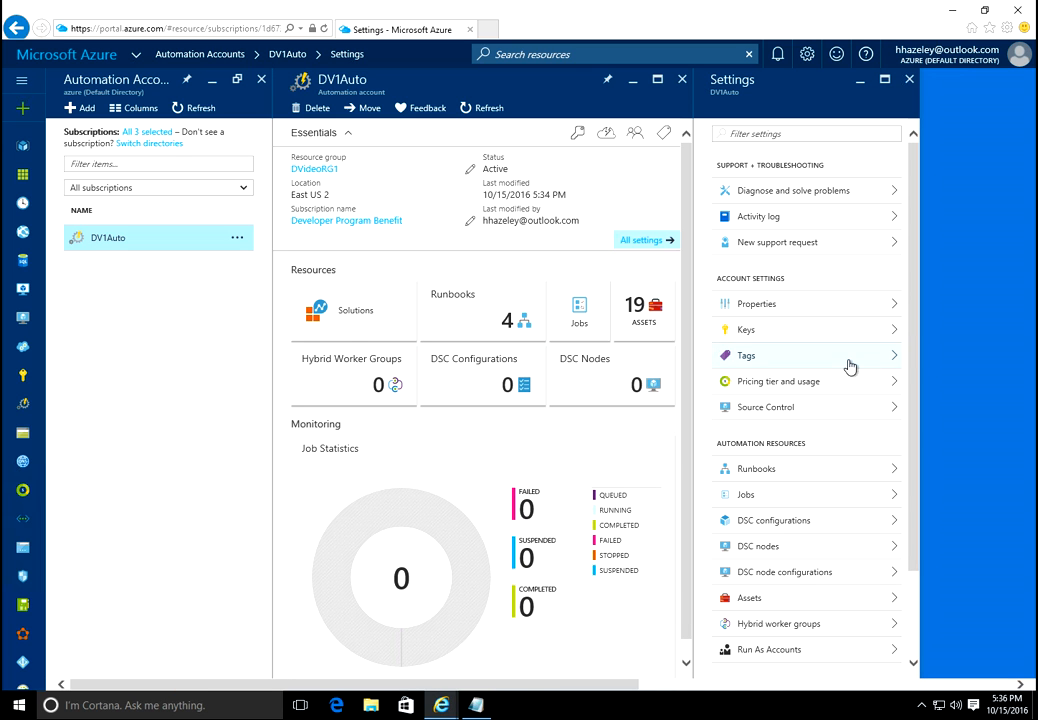
Examine the connections among the DV1Auto account's assets, close those views, and open the account's list of runbooks
left_click(643, 316)
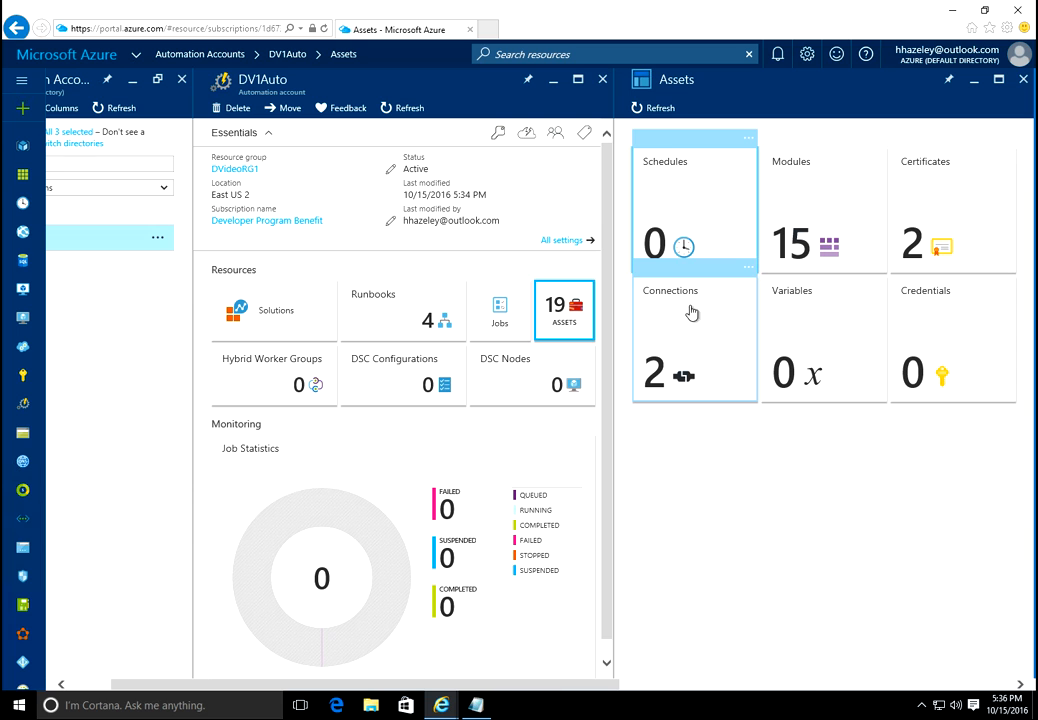
left_click(679, 338)
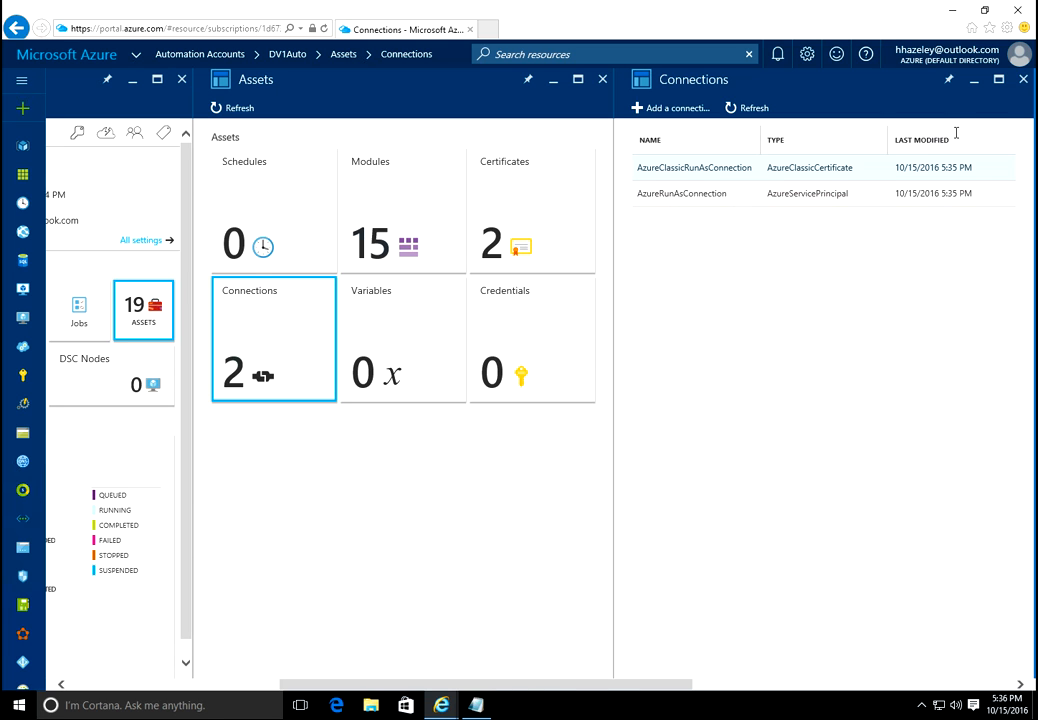
left_click(1023, 79)
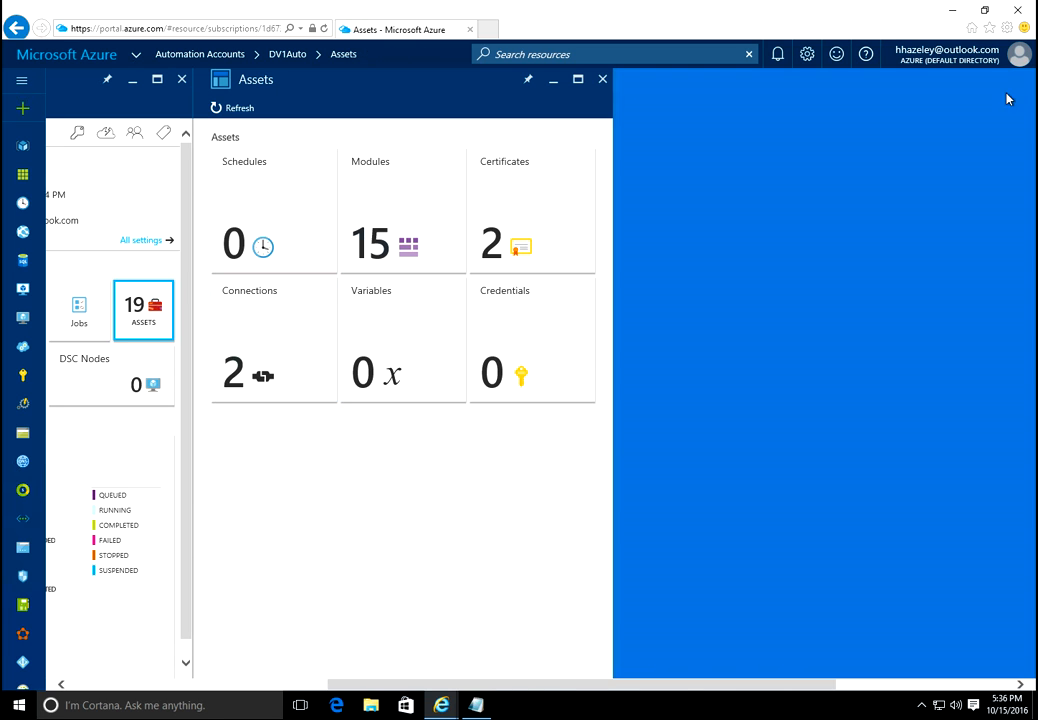
left_click(606, 84)
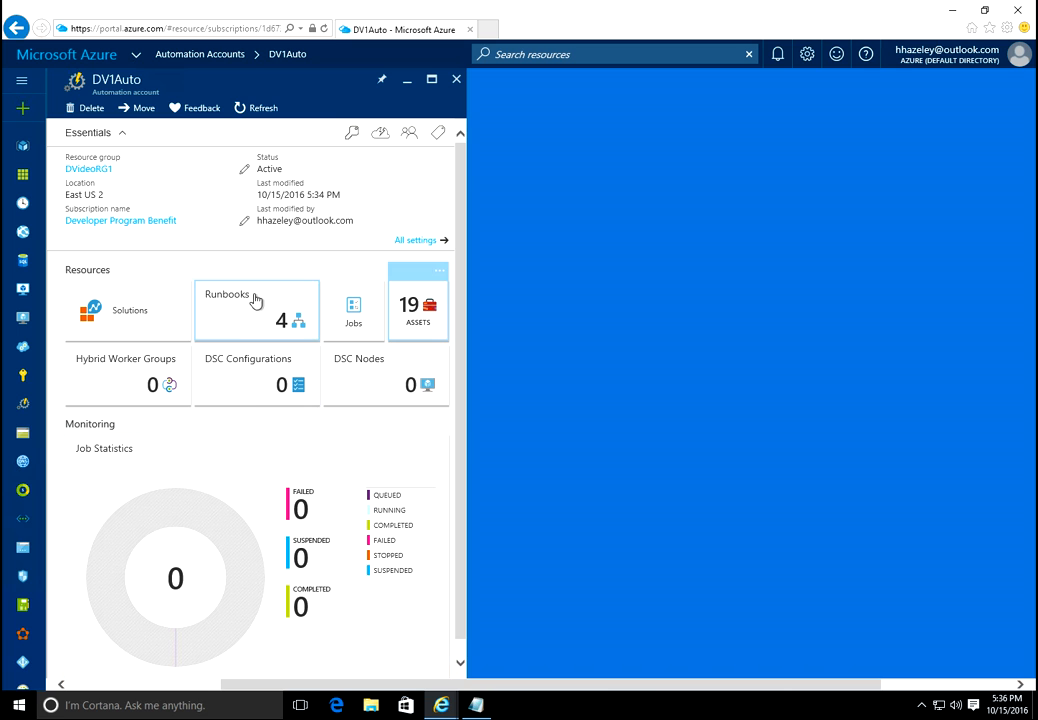
left_click(255, 300)
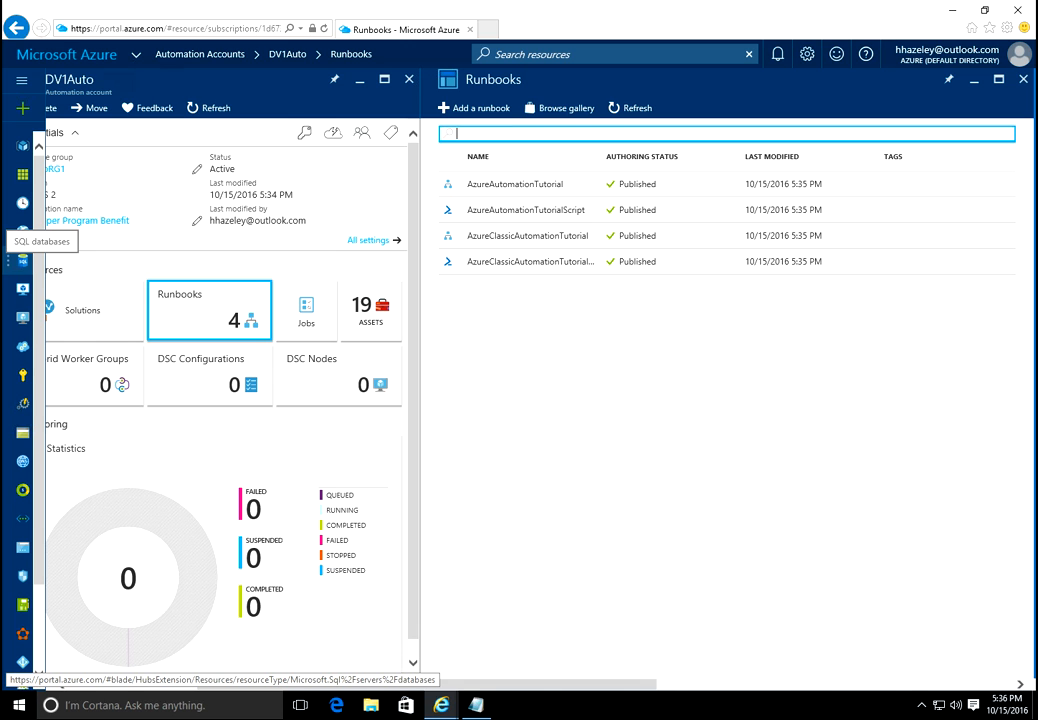
Open the AzureAutomation-StopStart GitHub repository in a new browser tab using the copied repository address
left_click(484, 29)
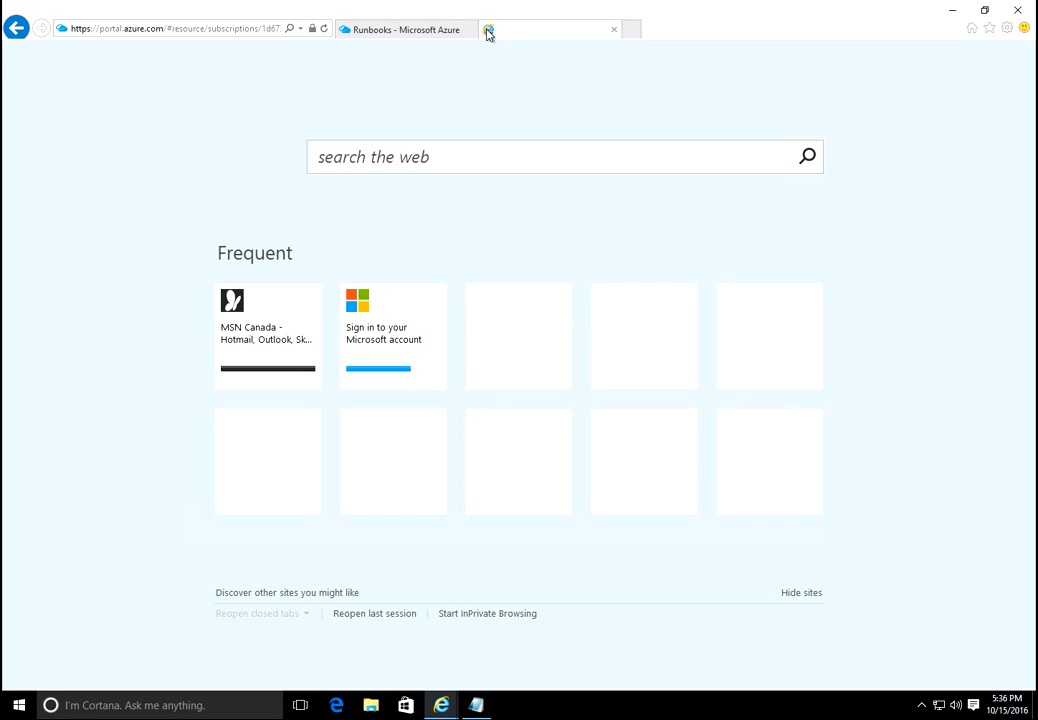
key("ctrl+v")
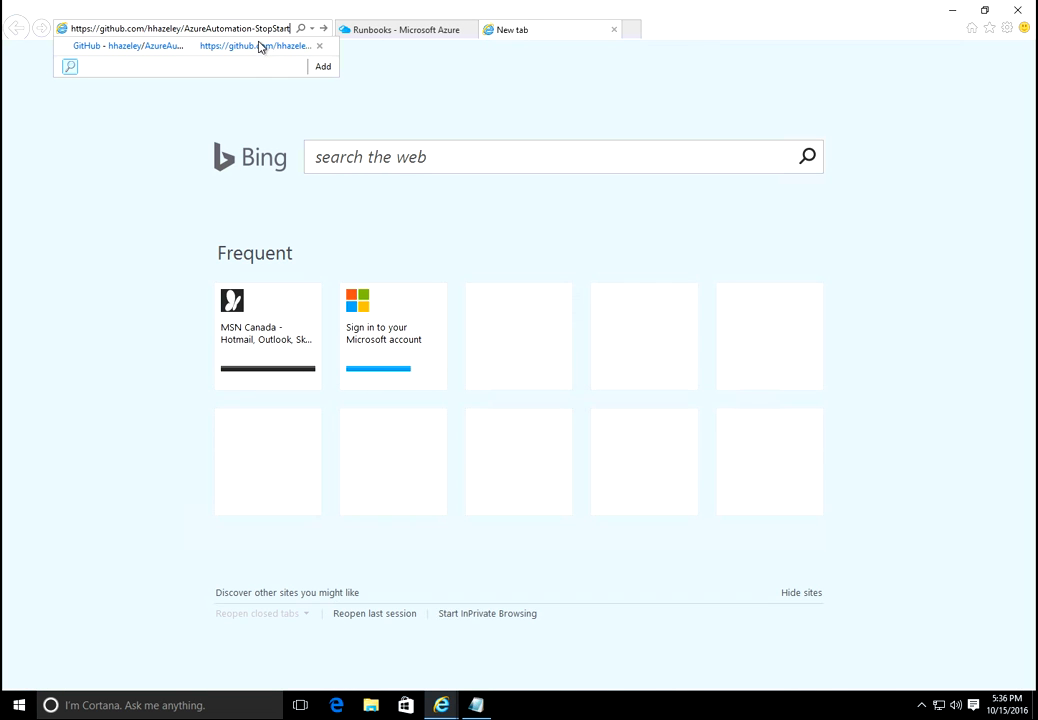
left_click(260, 47)
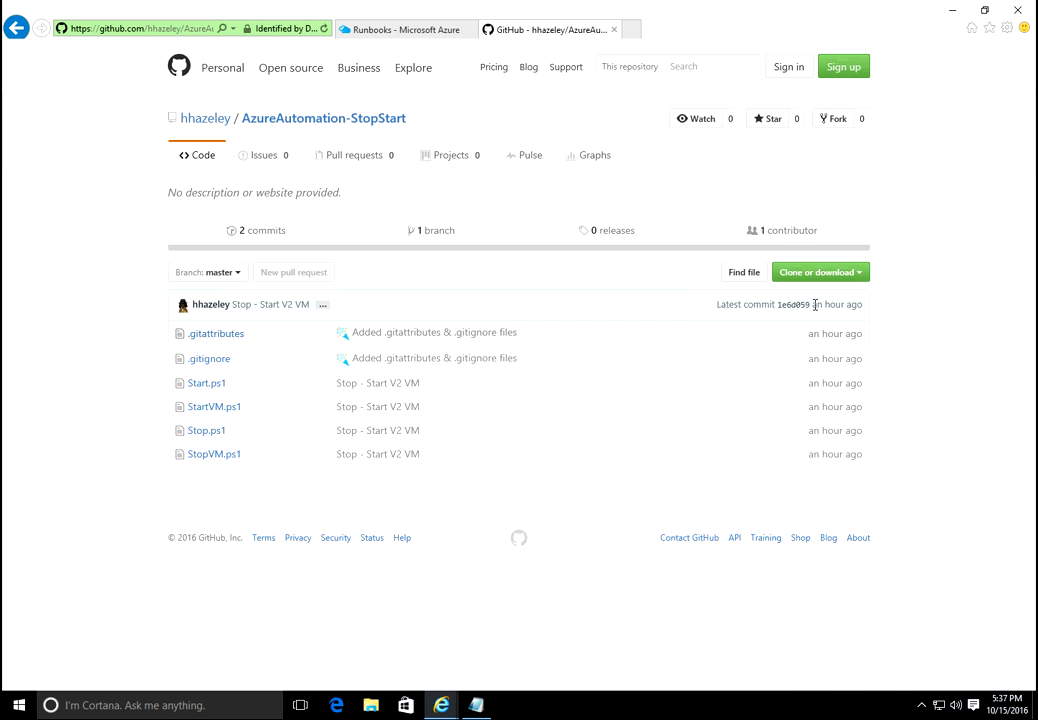
Download the repository as AzureAutomation-StopStart-master.zip, save it, and open the folder containing the download
left_click(822, 275)
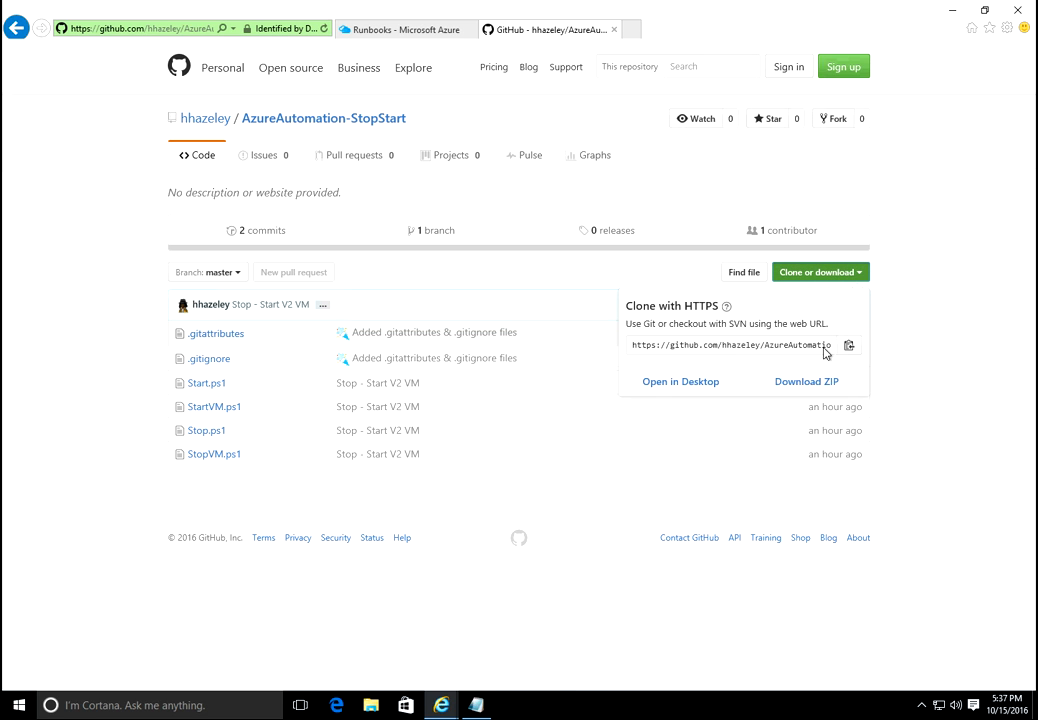
left_click(800, 386)
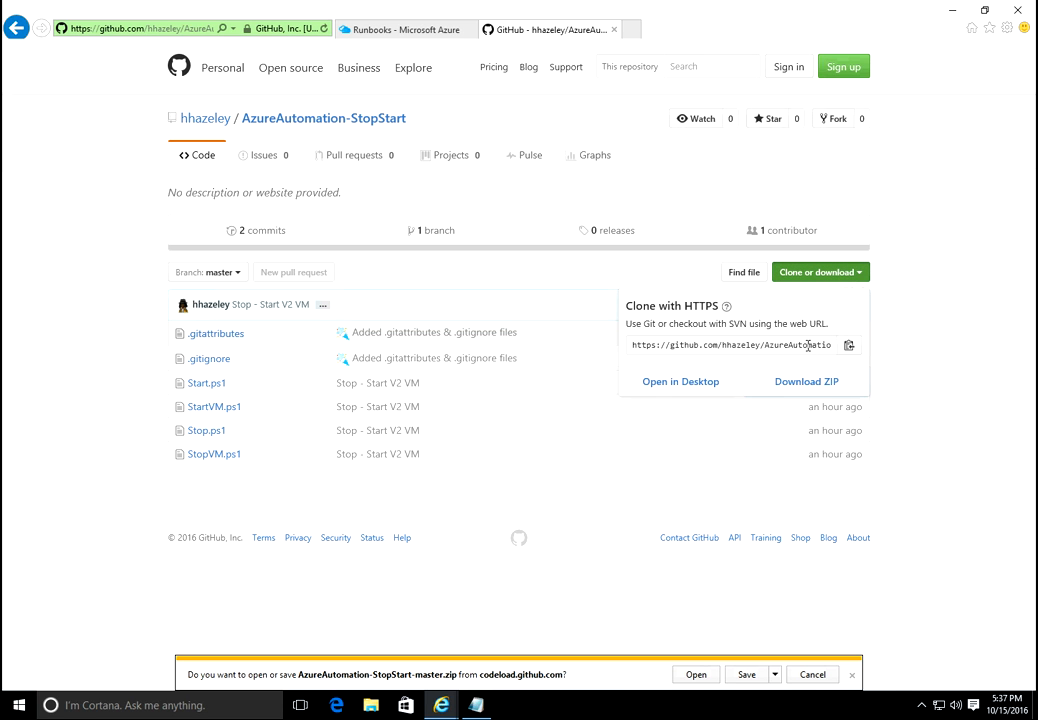
left_click(807, 345)
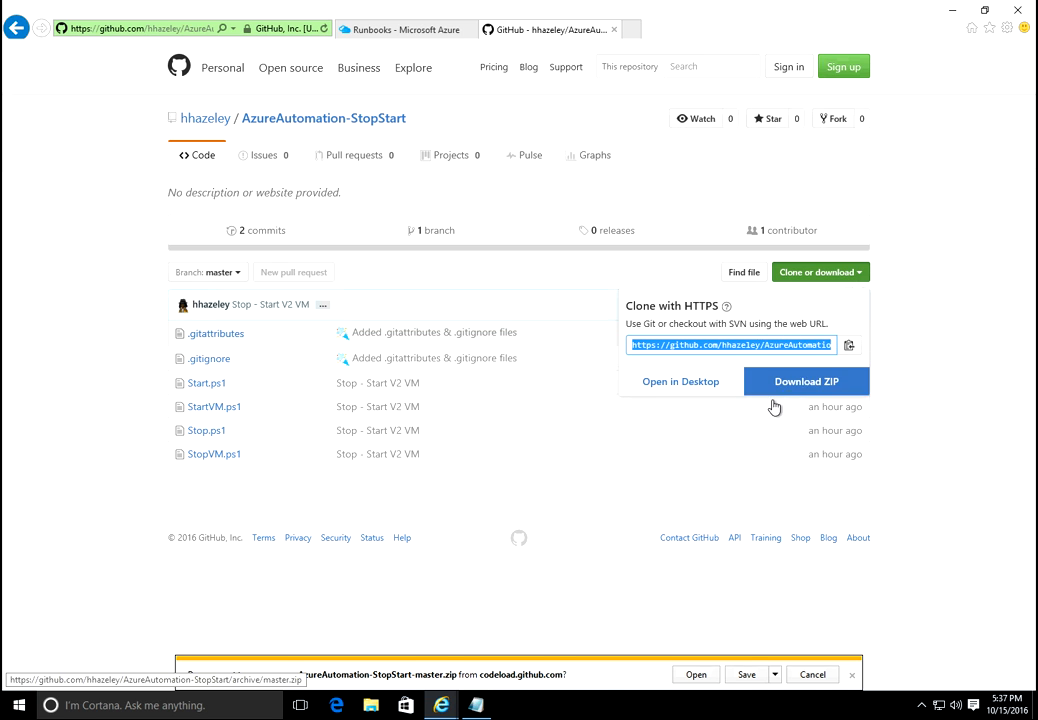
left_click(747, 675)
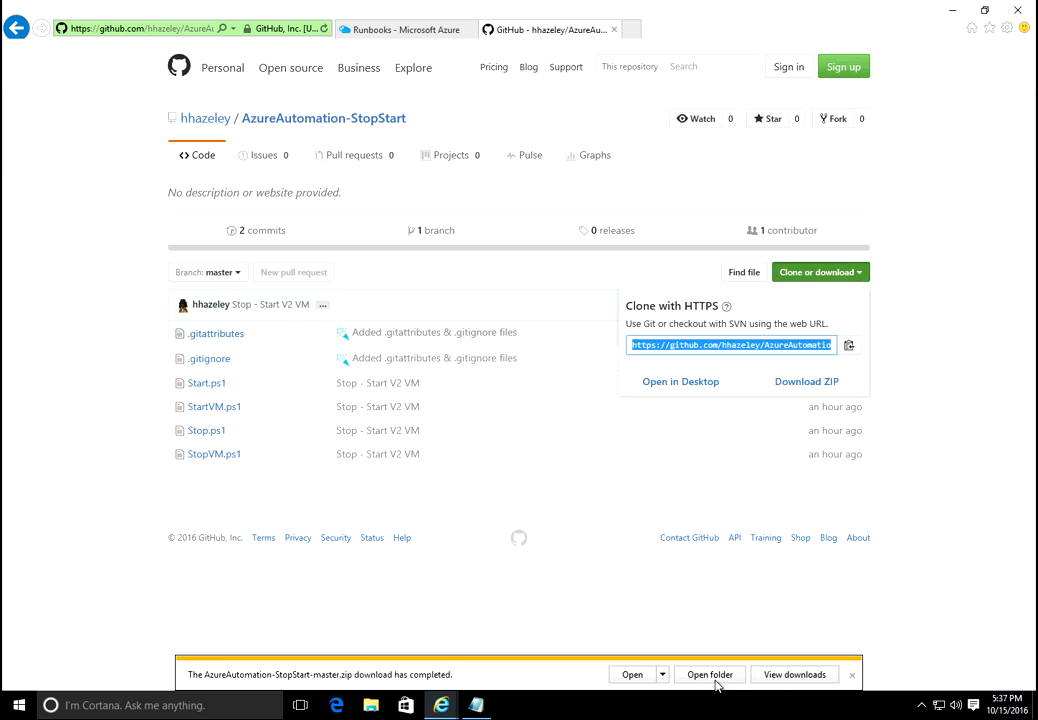
left_click(712, 675)
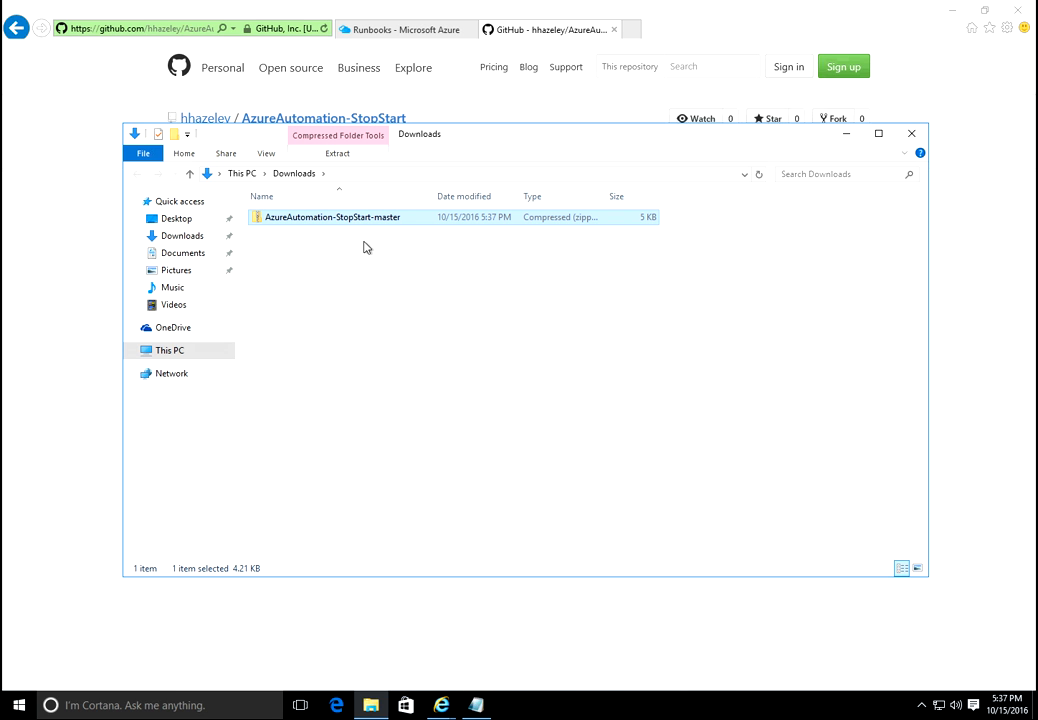
Extract the AzureAutomation-StopStart-master archive to the proposed folder within Downloads
right_click(362, 220)
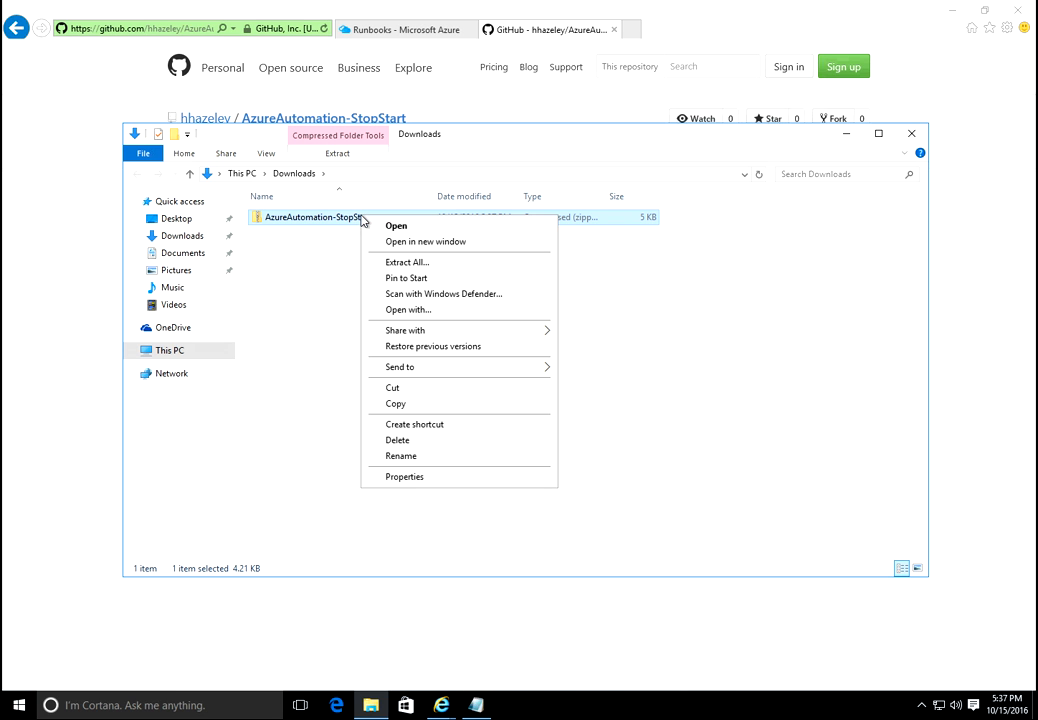
left_click(431, 262)
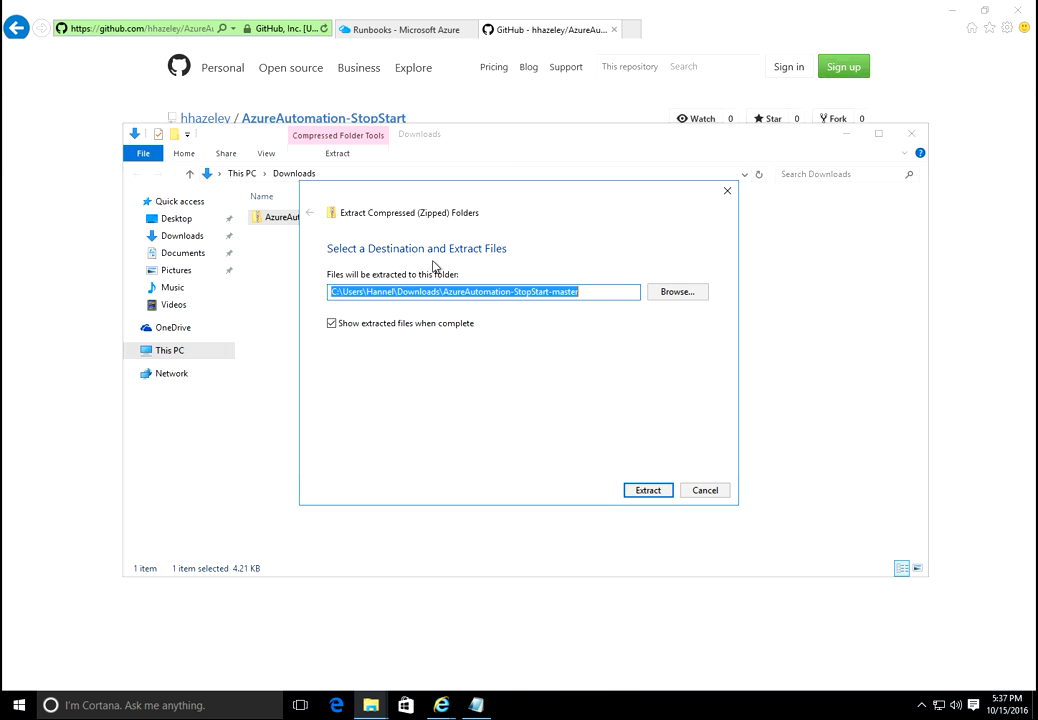
left_click(648, 490)
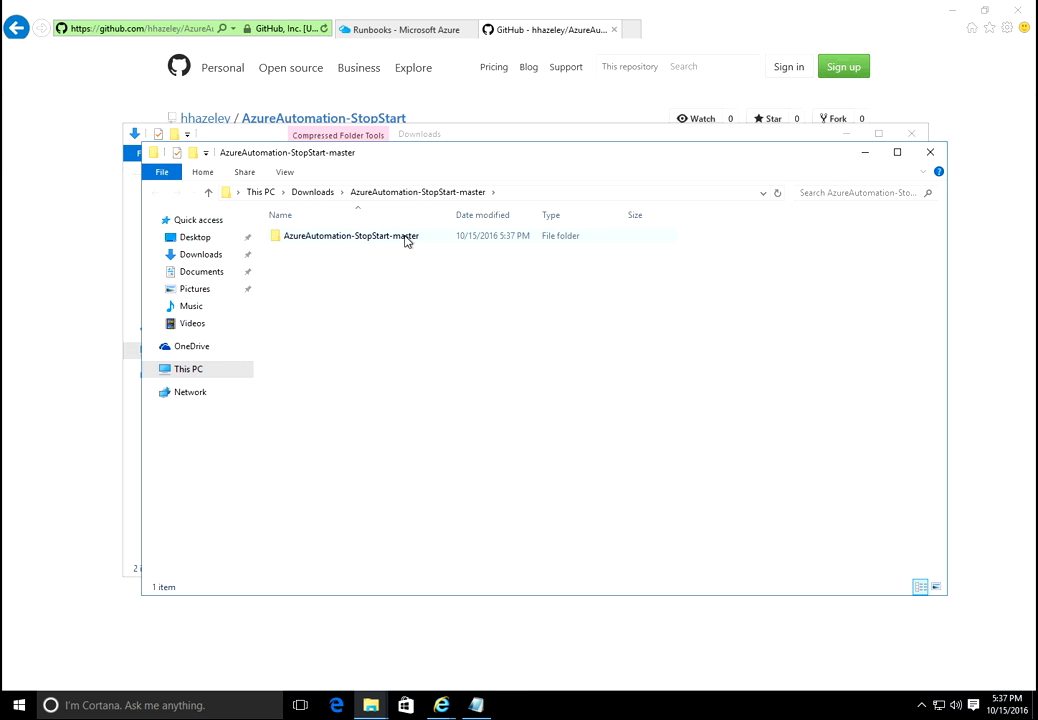
Import StartVM.ps1 from the extracted AzureAutomation-StopStart-master folder into the DV1Auto account as a PowerShell runbook named StartVM
left_click(400, 37)
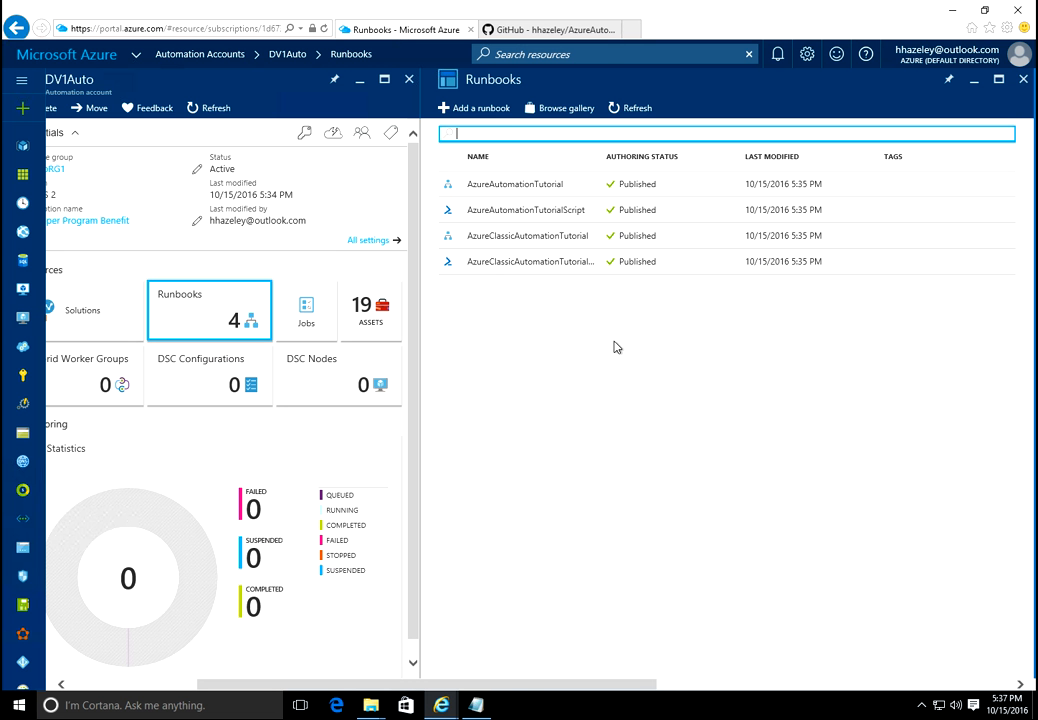
left_click(485, 112)
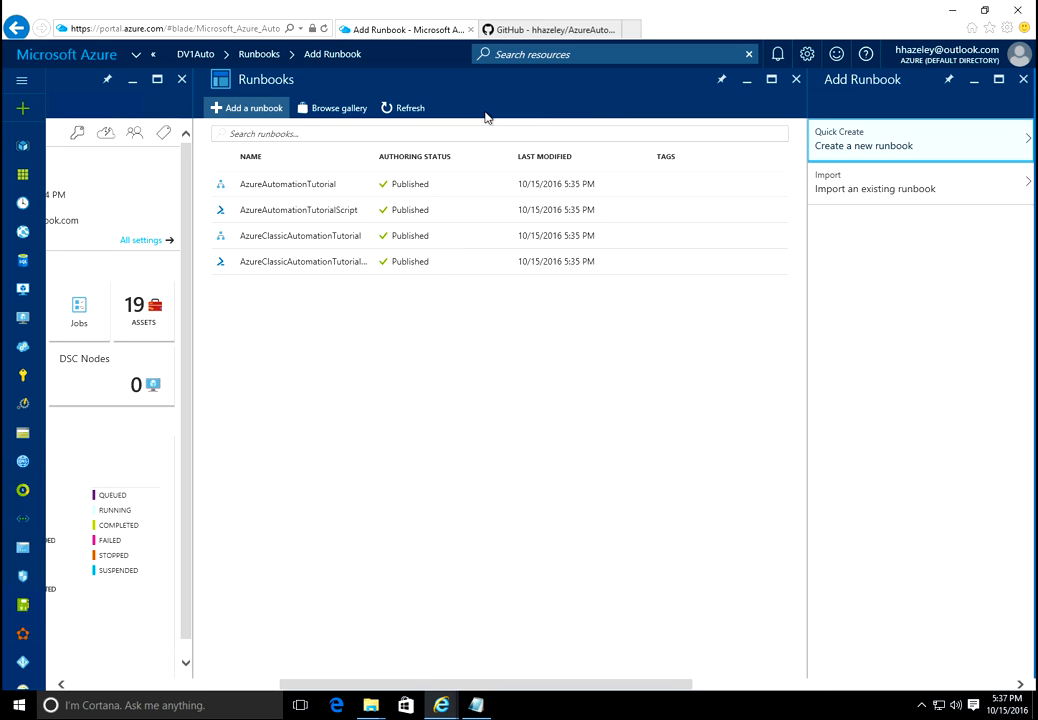
left_click(922, 192)
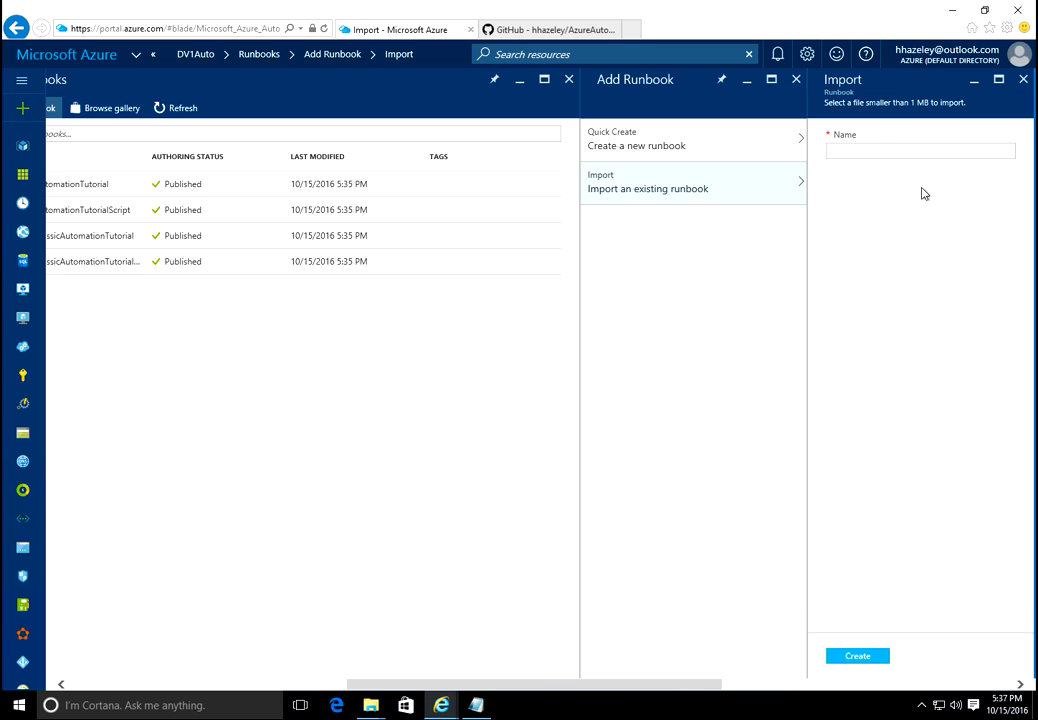
left_click(1007, 153)
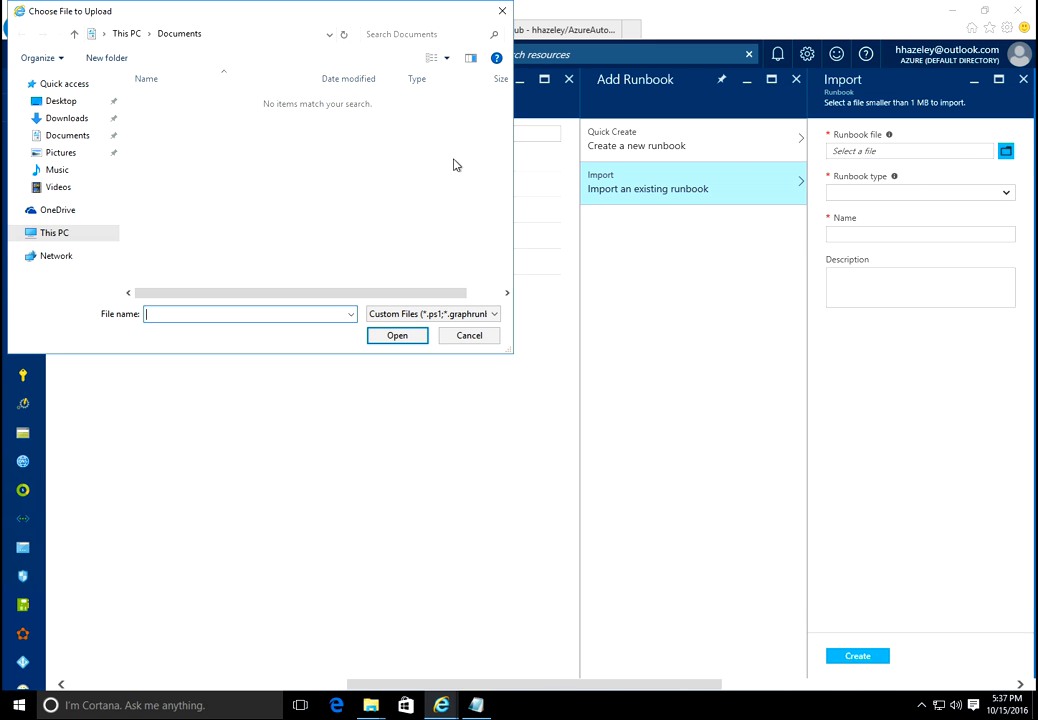
left_click(72, 118)
double_click(162, 105)
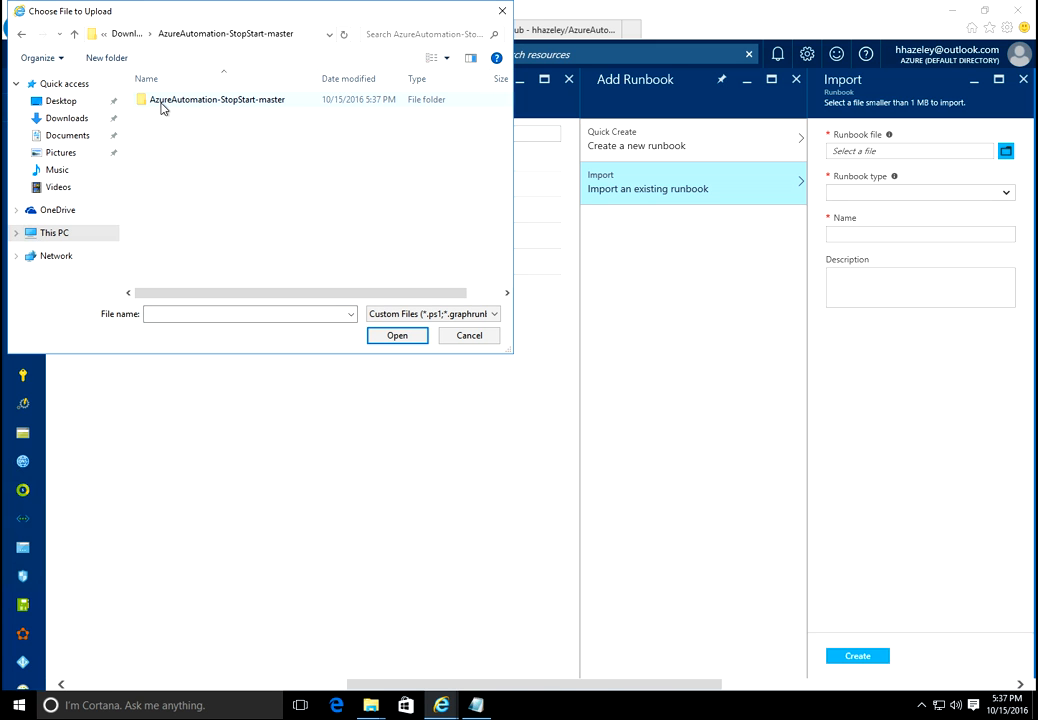
double_click(162, 103)
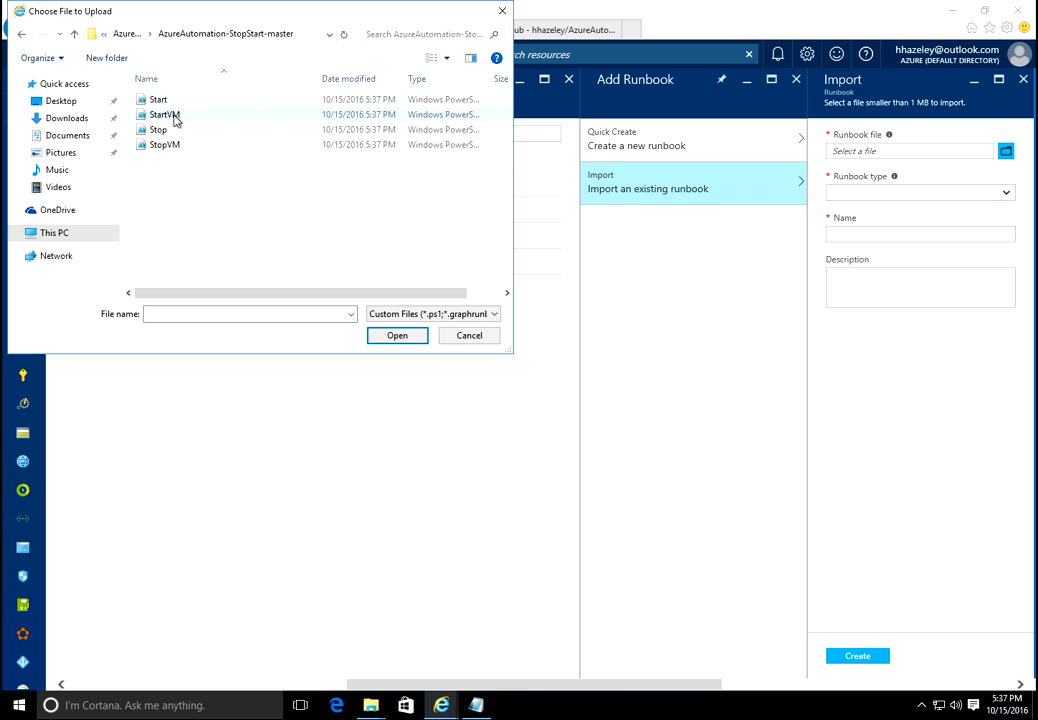
left_click(173, 117)
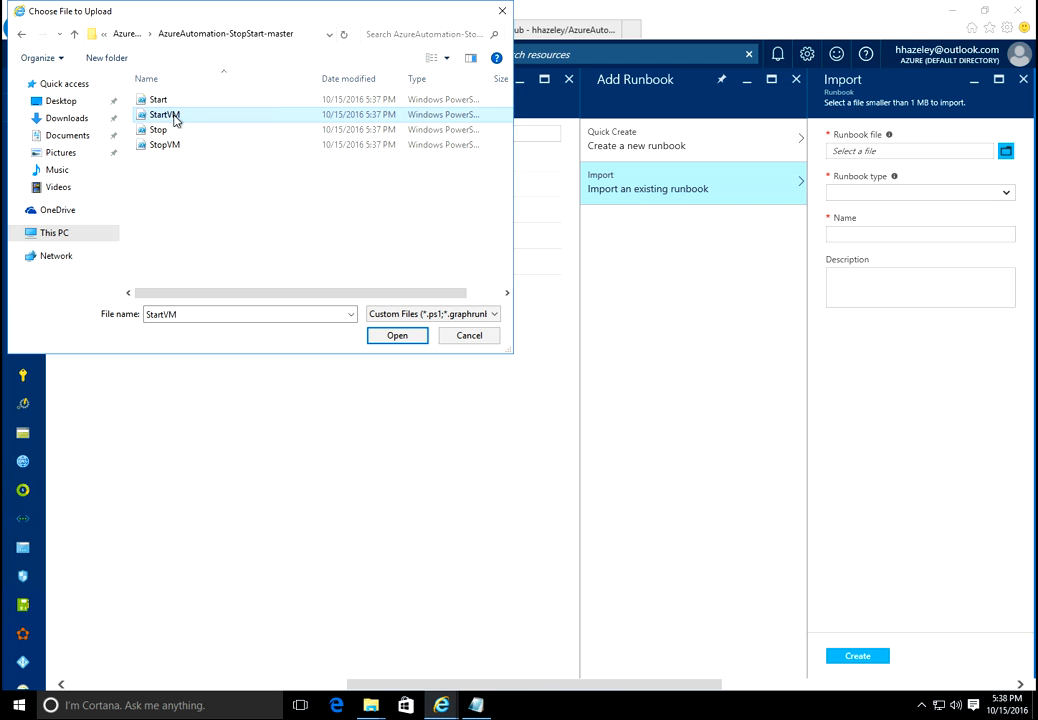
left_click(397, 336)
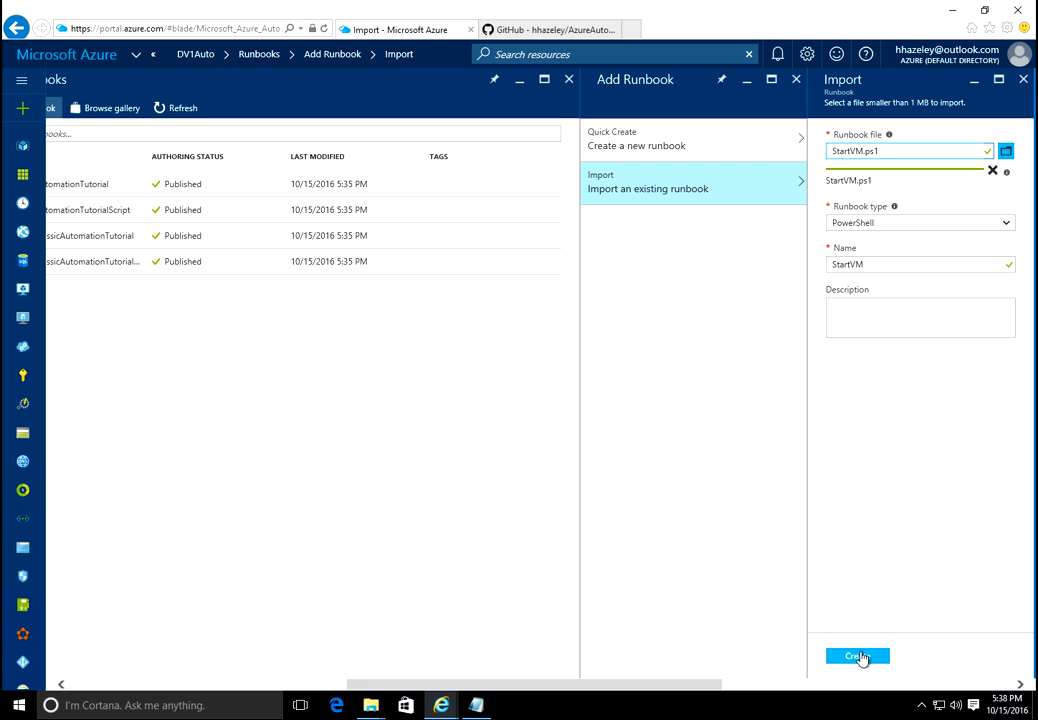
left_click(860, 656)
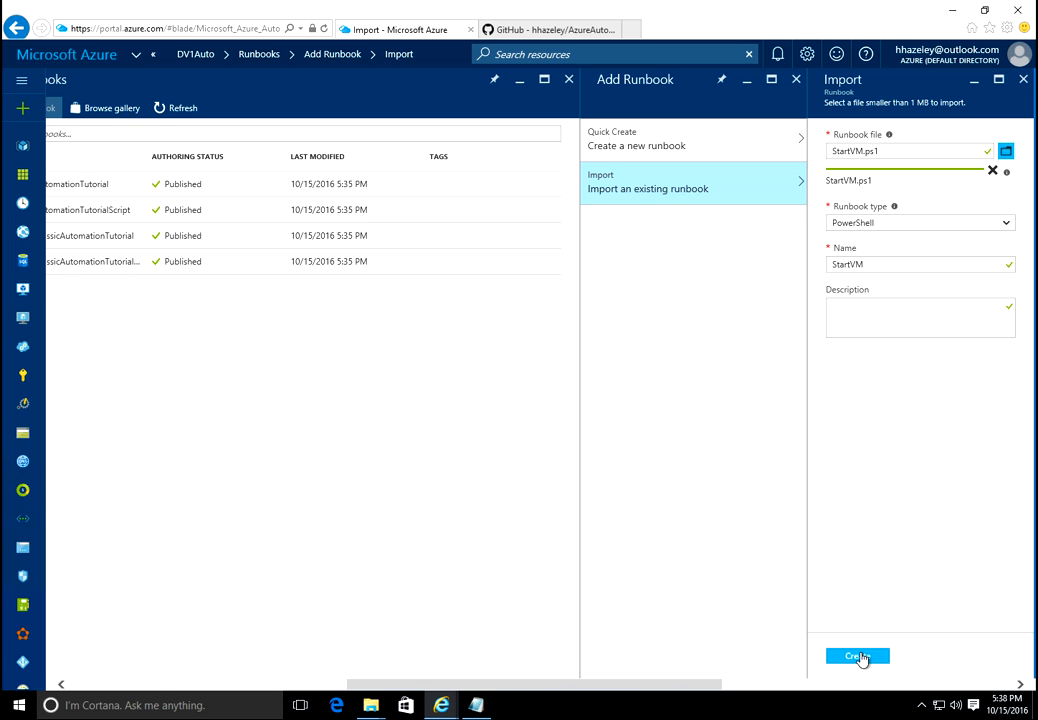
left_click(860, 656)
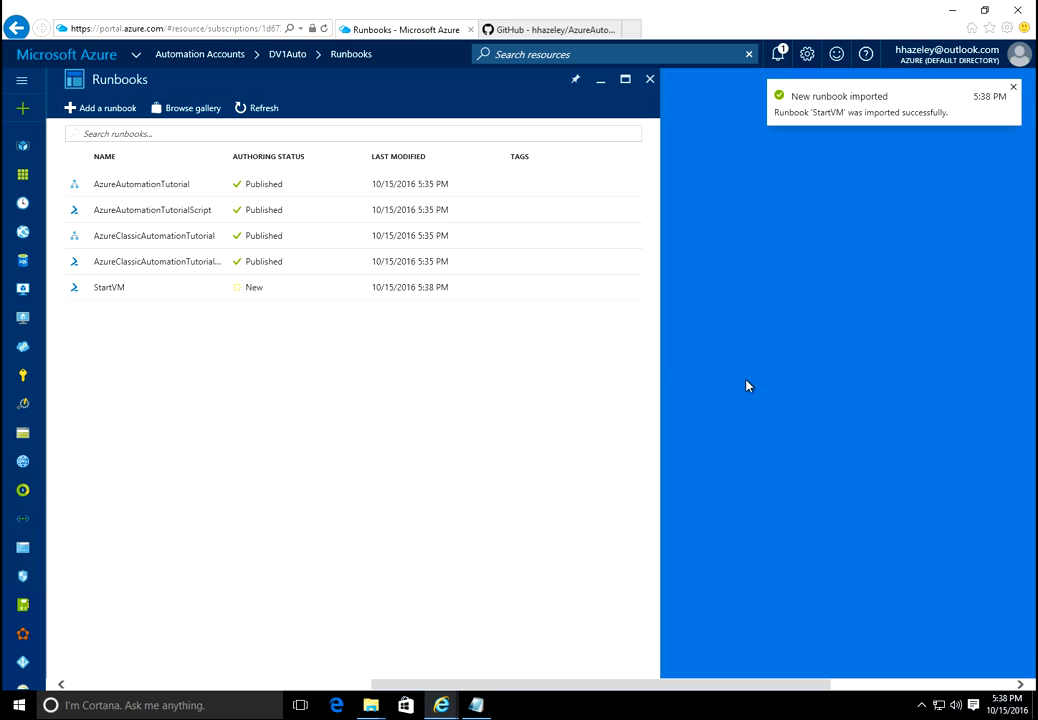
Import StopVM.ps1 from the AzureAutomation-StopStart-master folder into the DV1Auto account as a PowerShell runbook named StopVM
left_click(118, 113)
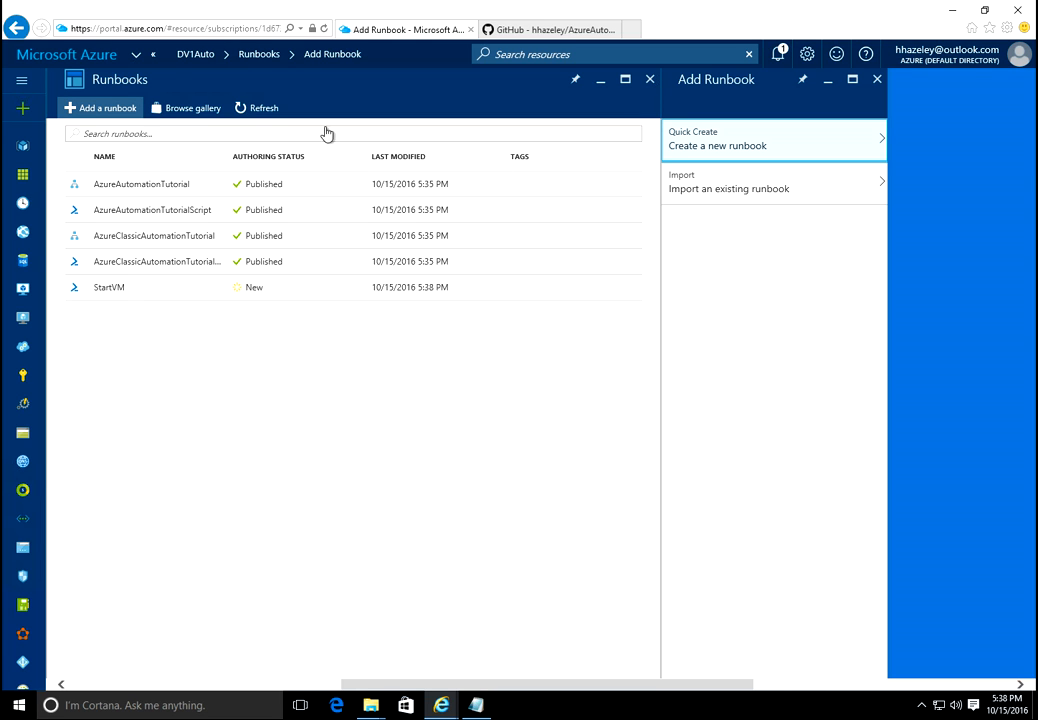
left_click(683, 186)
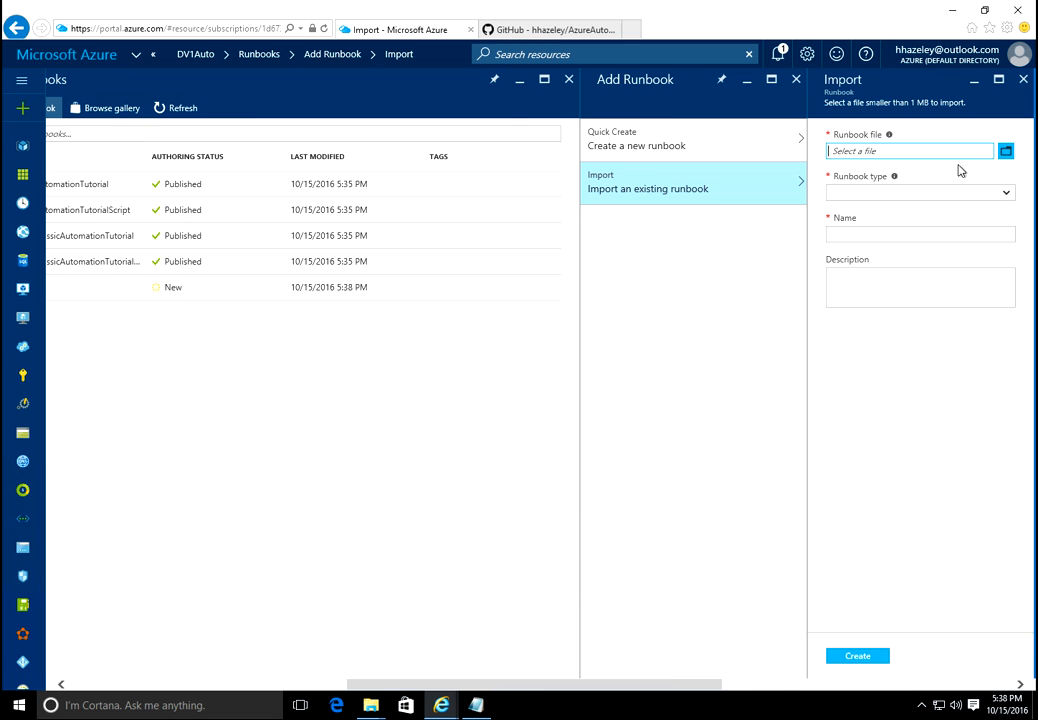
left_click(1007, 152)
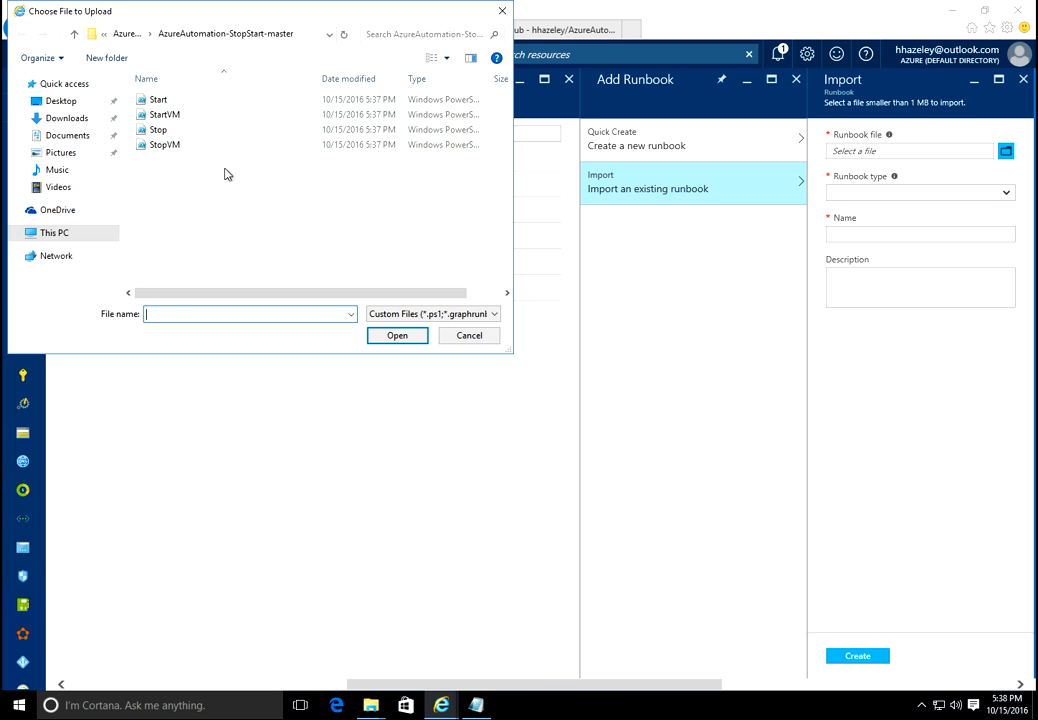
left_click(180, 147)
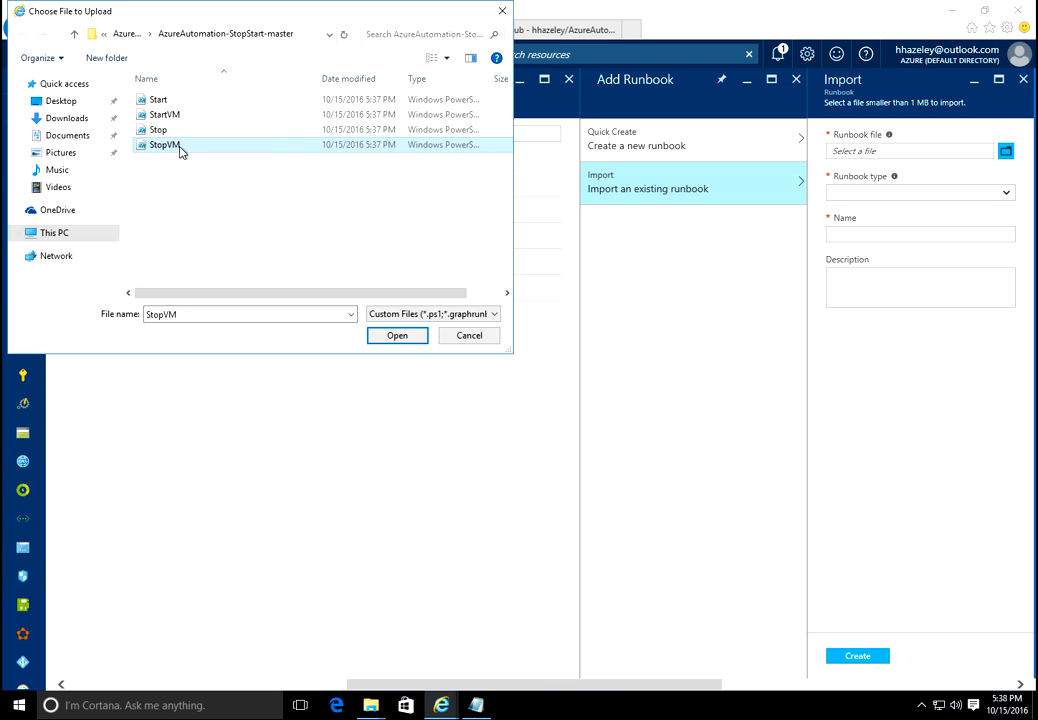
left_click(397, 336)
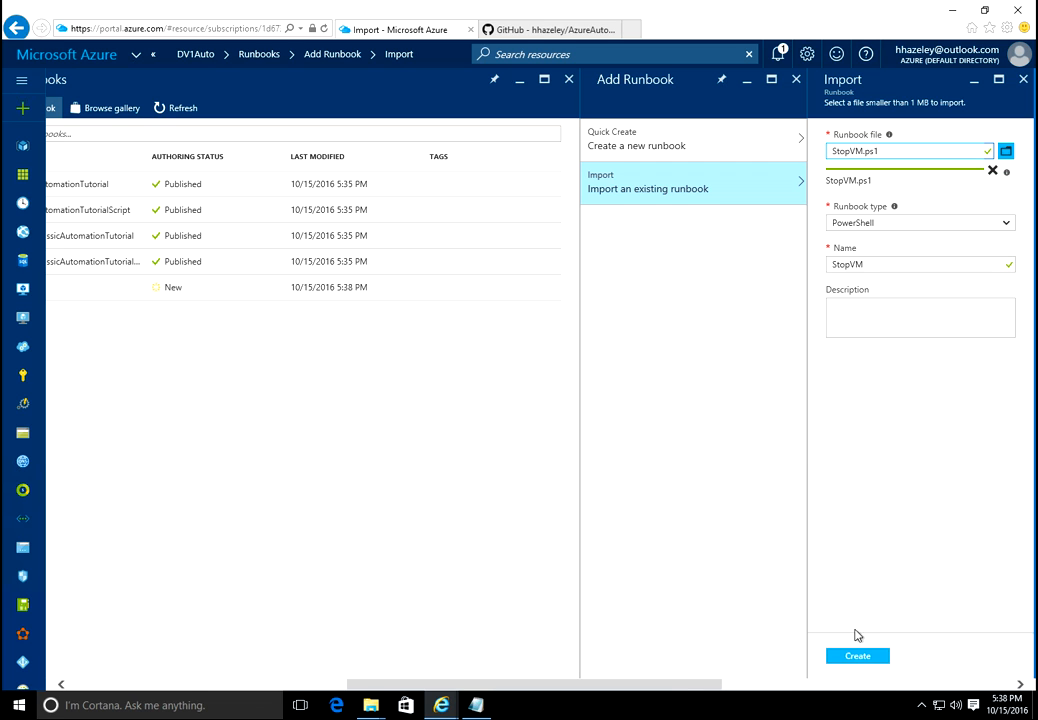
left_click(863, 661)
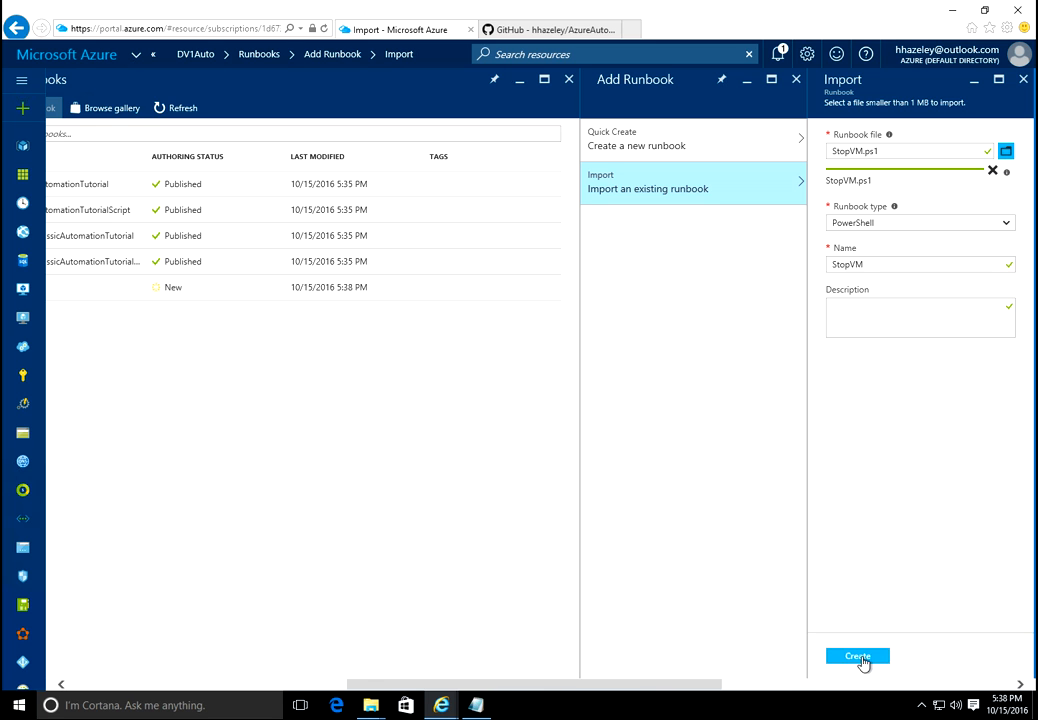
left_click(863, 658)
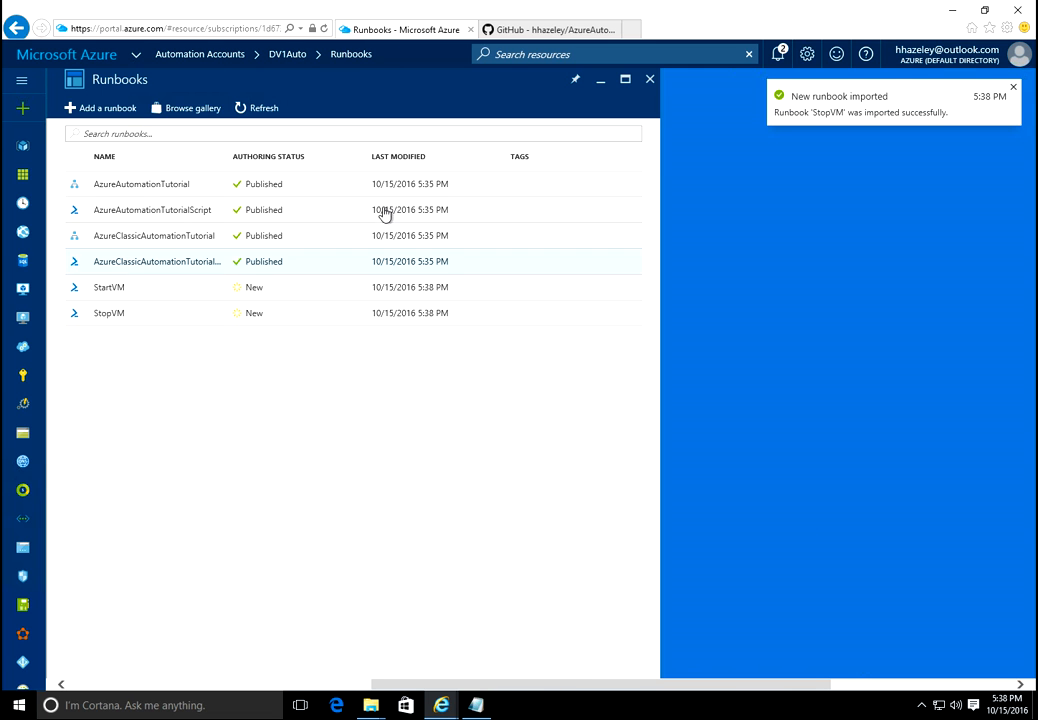
Import Start.ps1 from the AzureAutomation-StopStart-master folder as a PowerShell runbook named Start
left_click(104, 108)
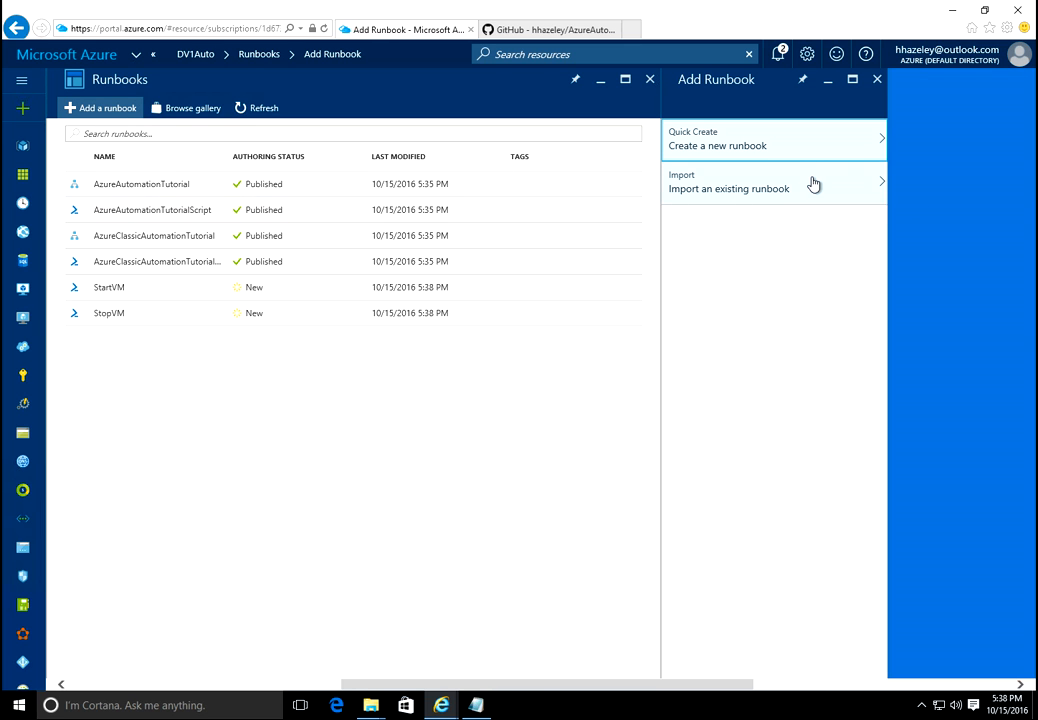
left_click(813, 184)
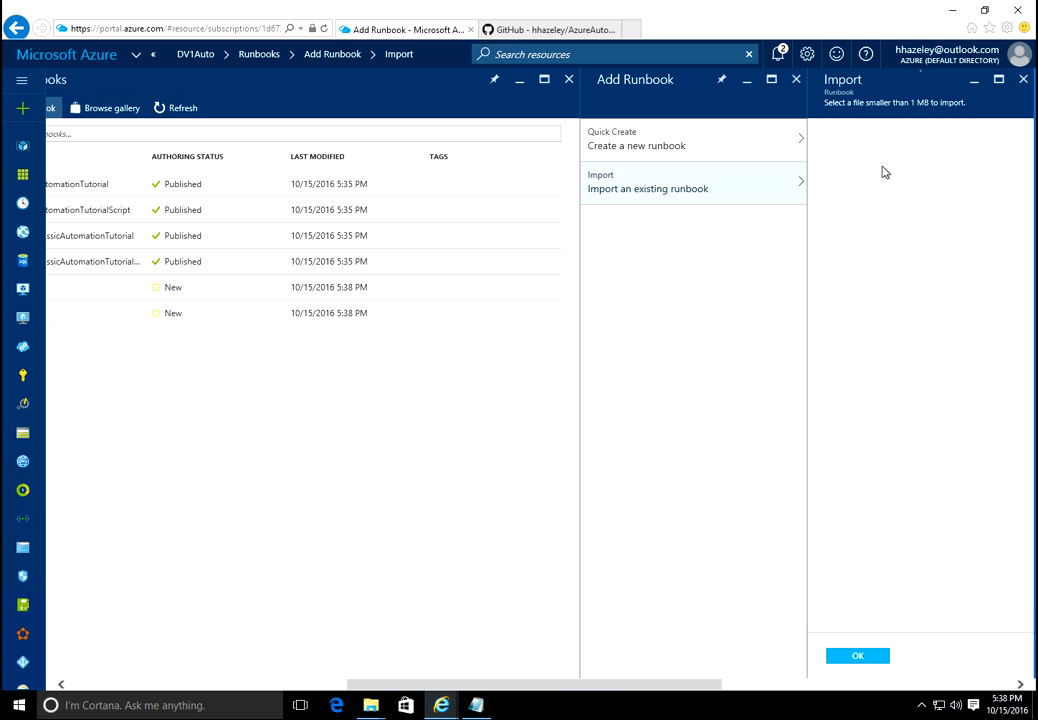
left_click(1005, 150)
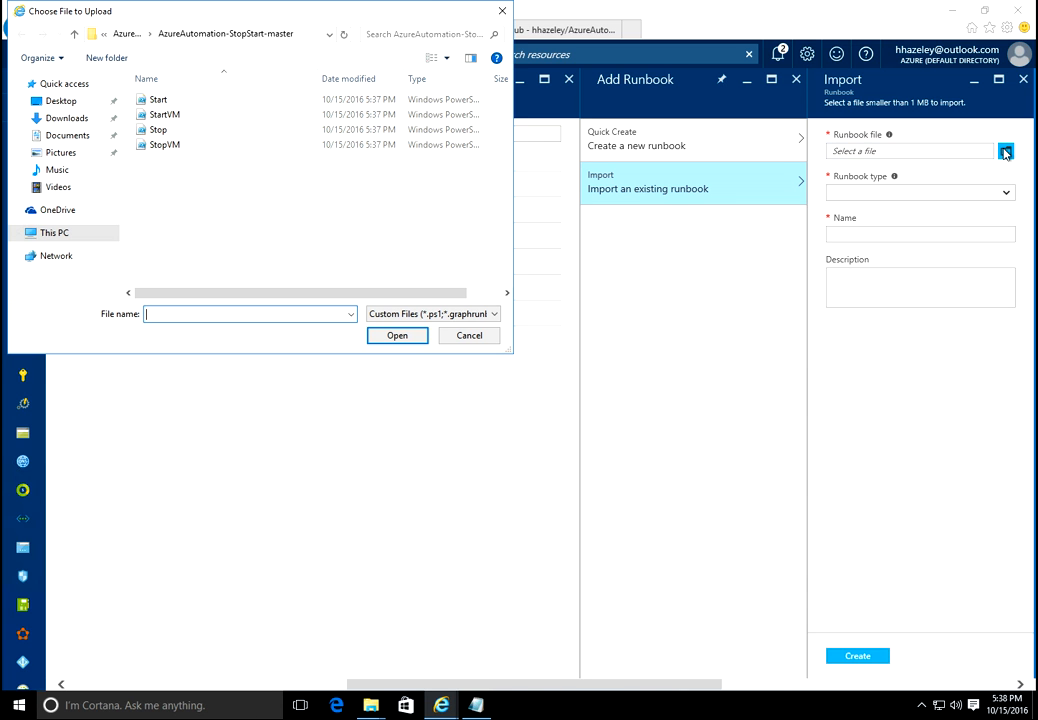
left_click(195, 101)
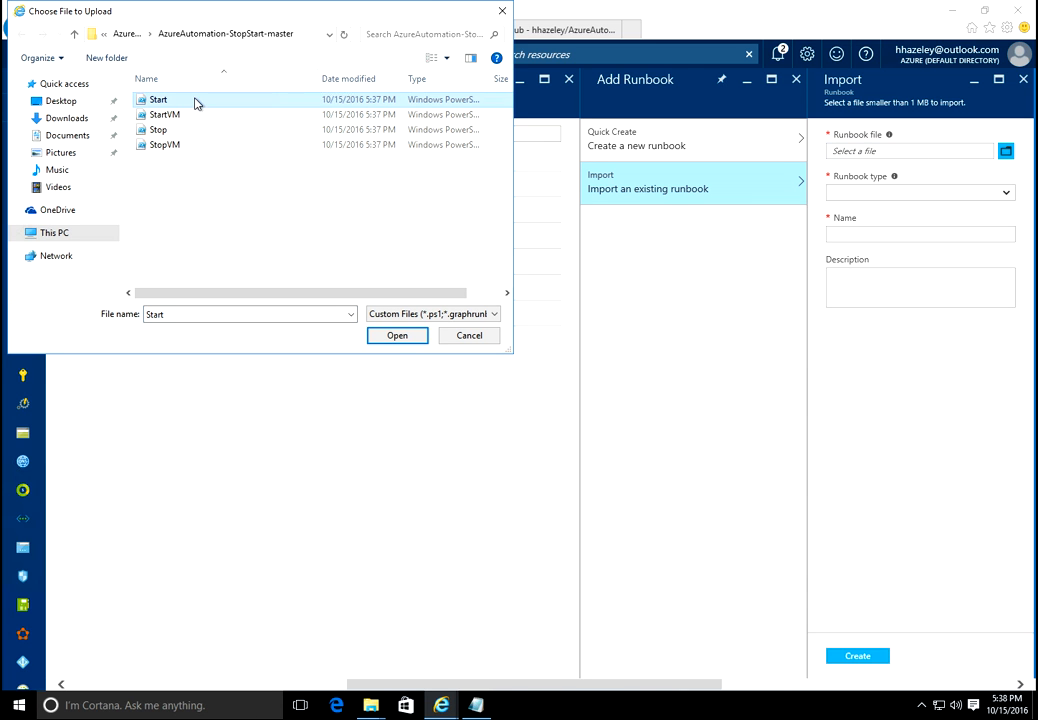
left_click(392, 335)
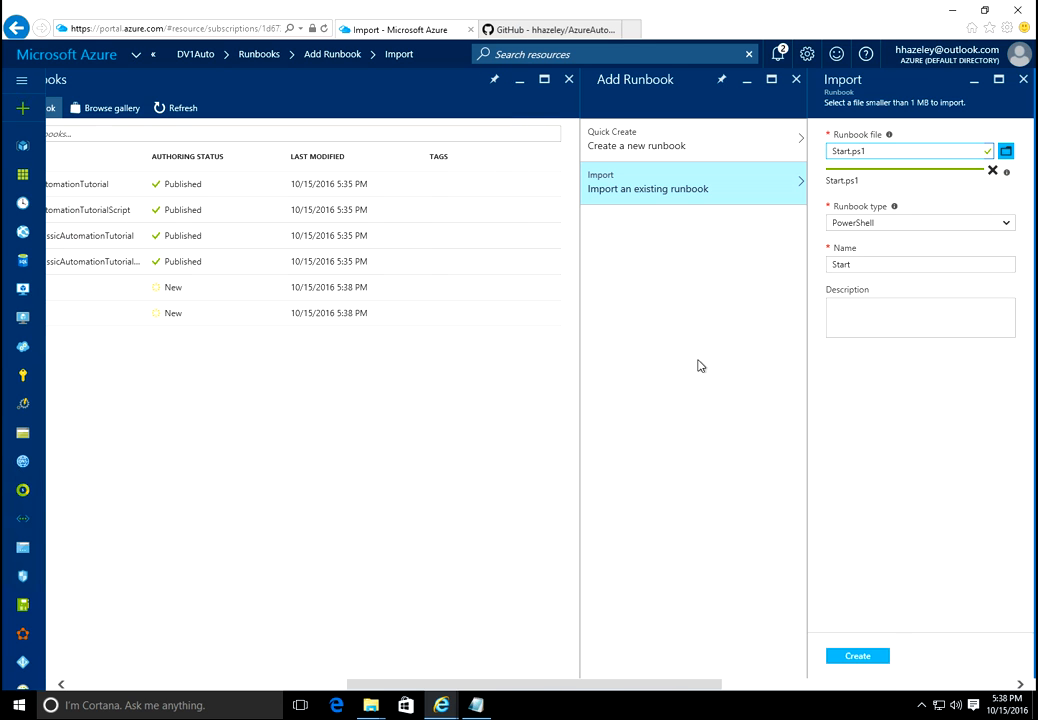
left_click(868, 657)
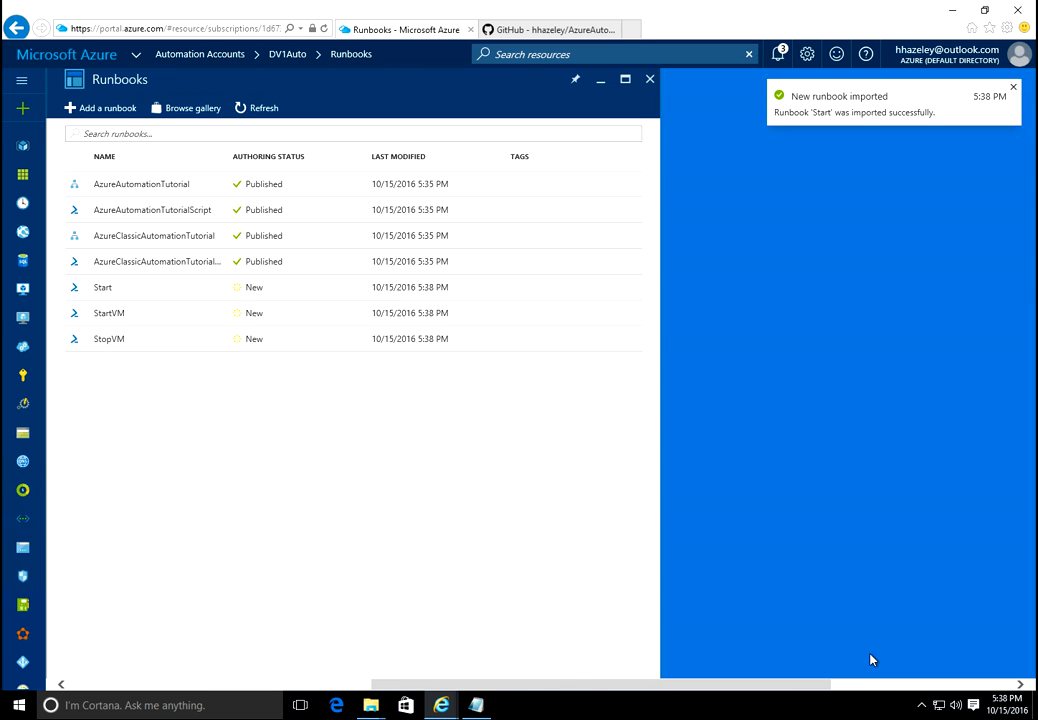
Import Stop.ps1 from the AzureAutomation-StopStart-master folder as a PowerShell runbook named Stop
left_click(118, 108)
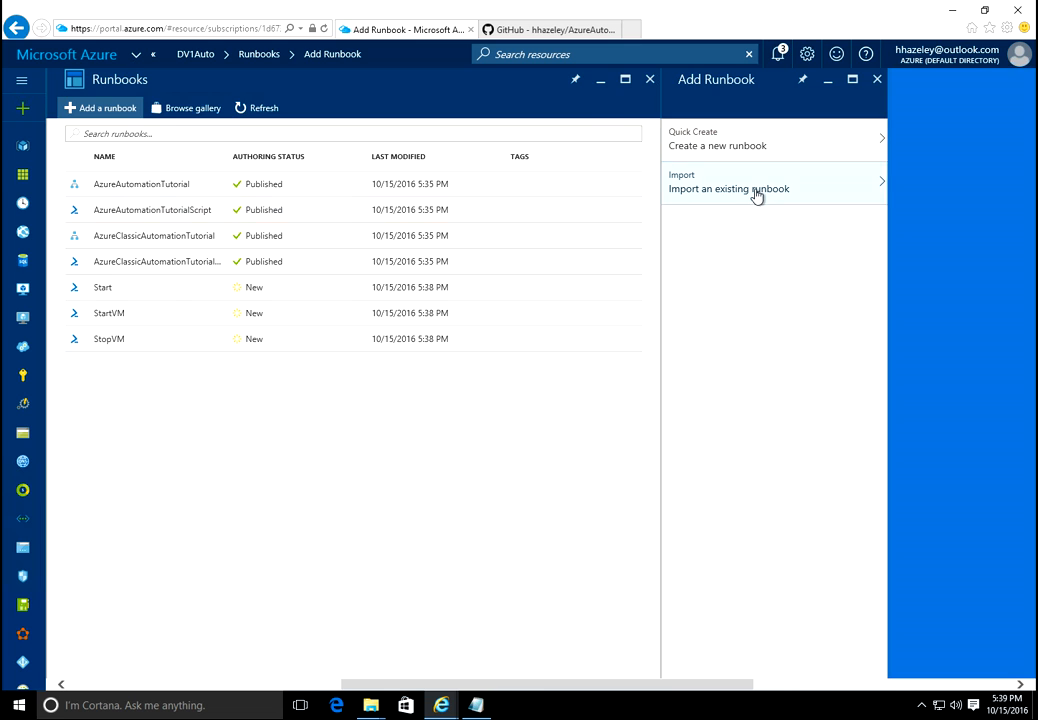
left_click(757, 196)
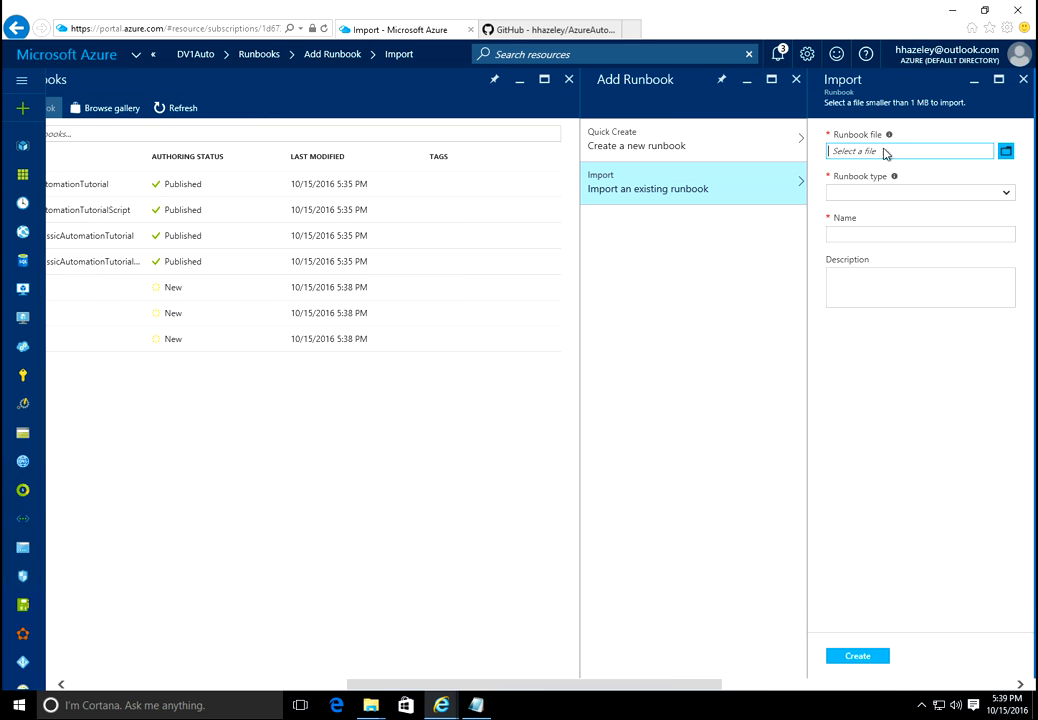
left_click(1005, 151)
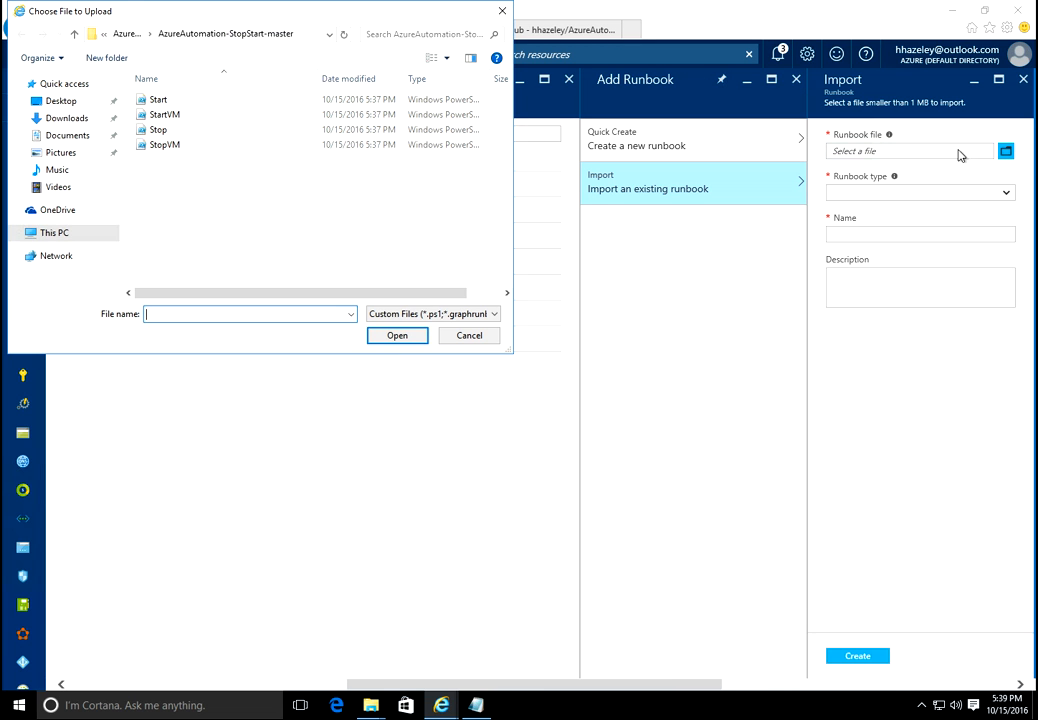
left_click(157, 130)
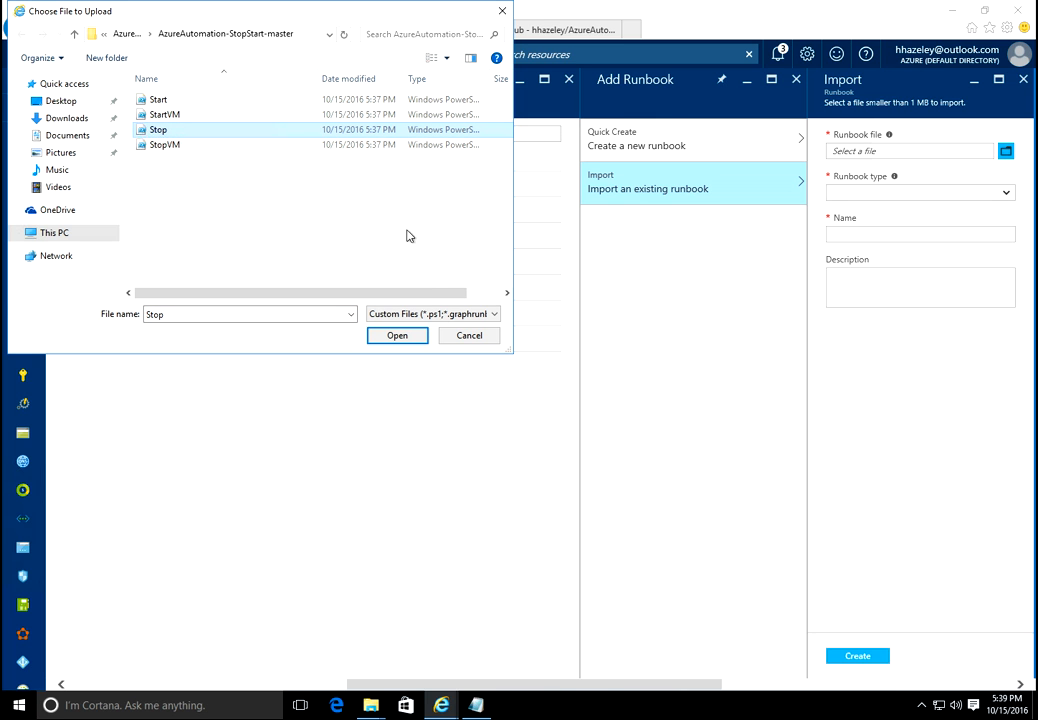
left_click(405, 340)
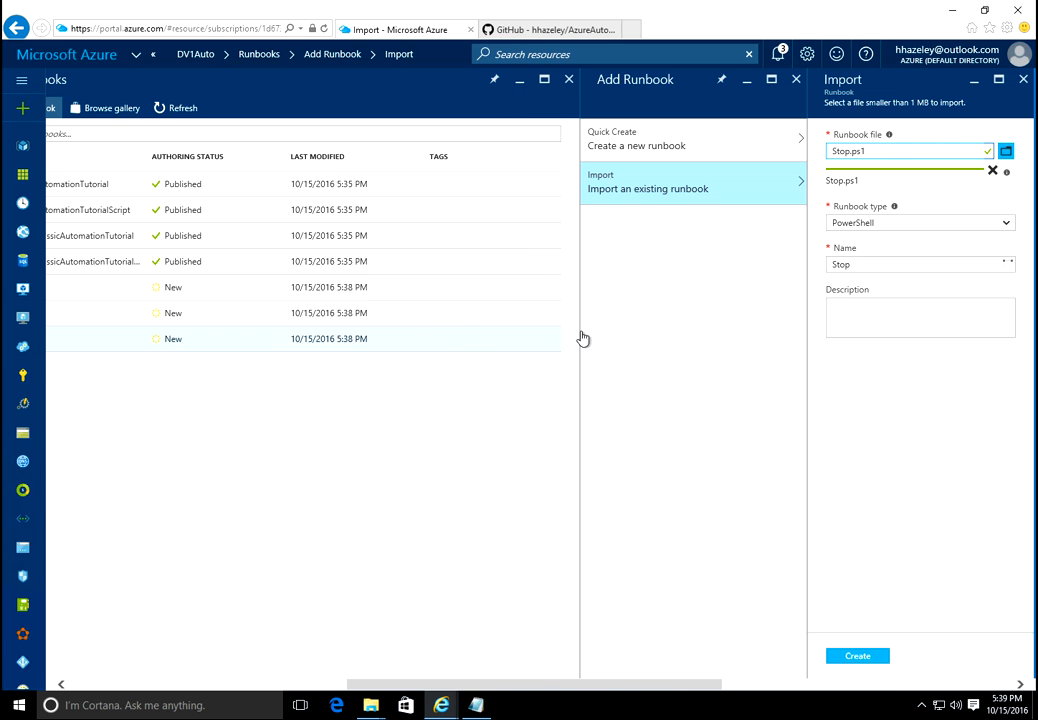
left_click(868, 659)
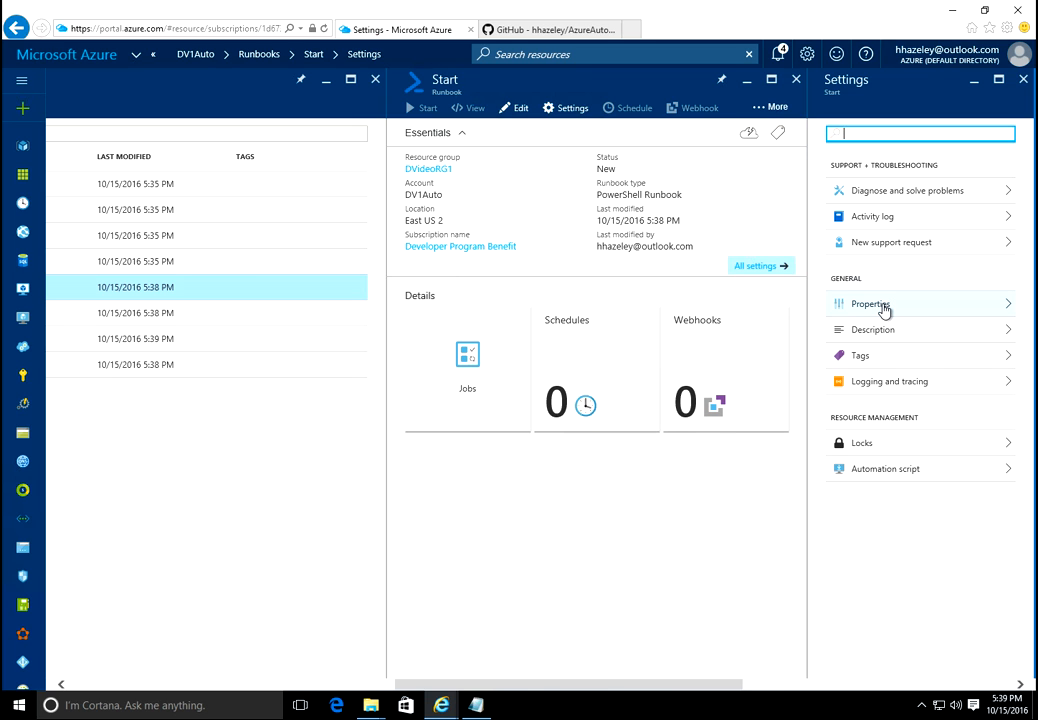
In the Start runbook's script, set the $AutomationAcct parameter default to DV1Auto, copied from the Notepad notes
left_click(513, 110)
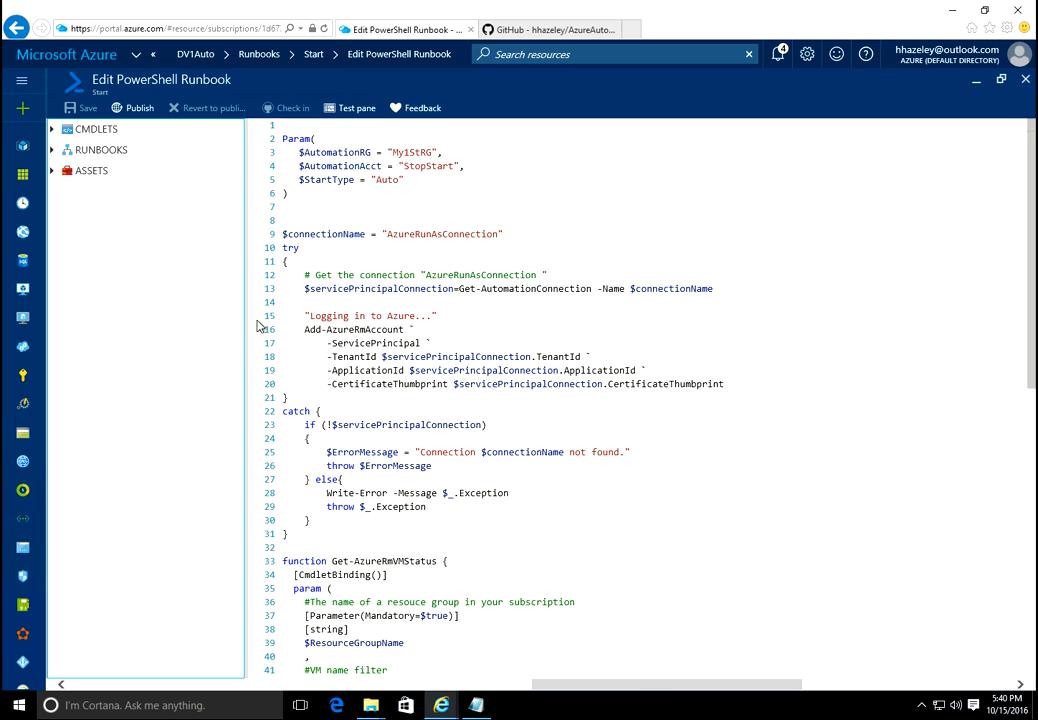
left_click(484, 708)
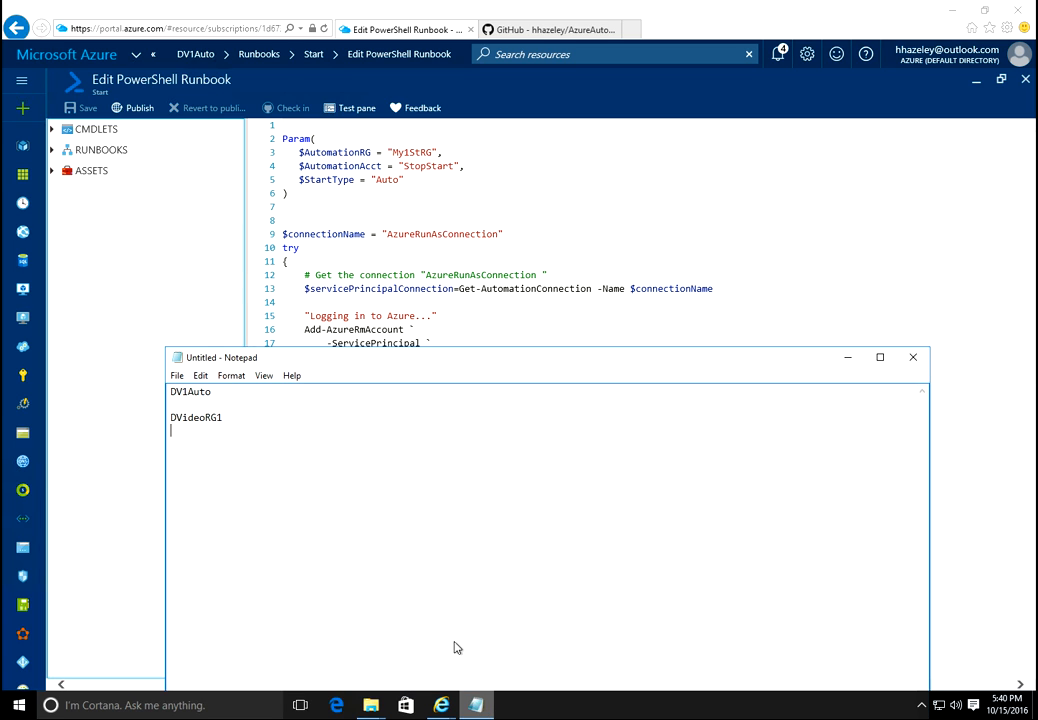
double_click(190, 392)
right_click(191, 394)
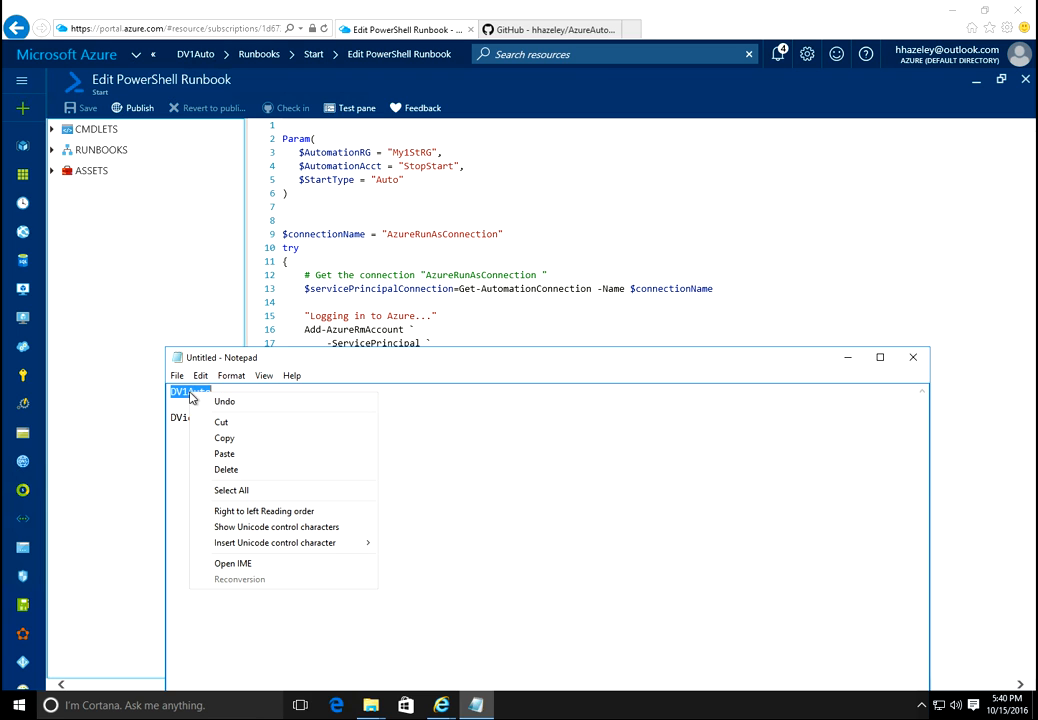
left_click(240, 441)
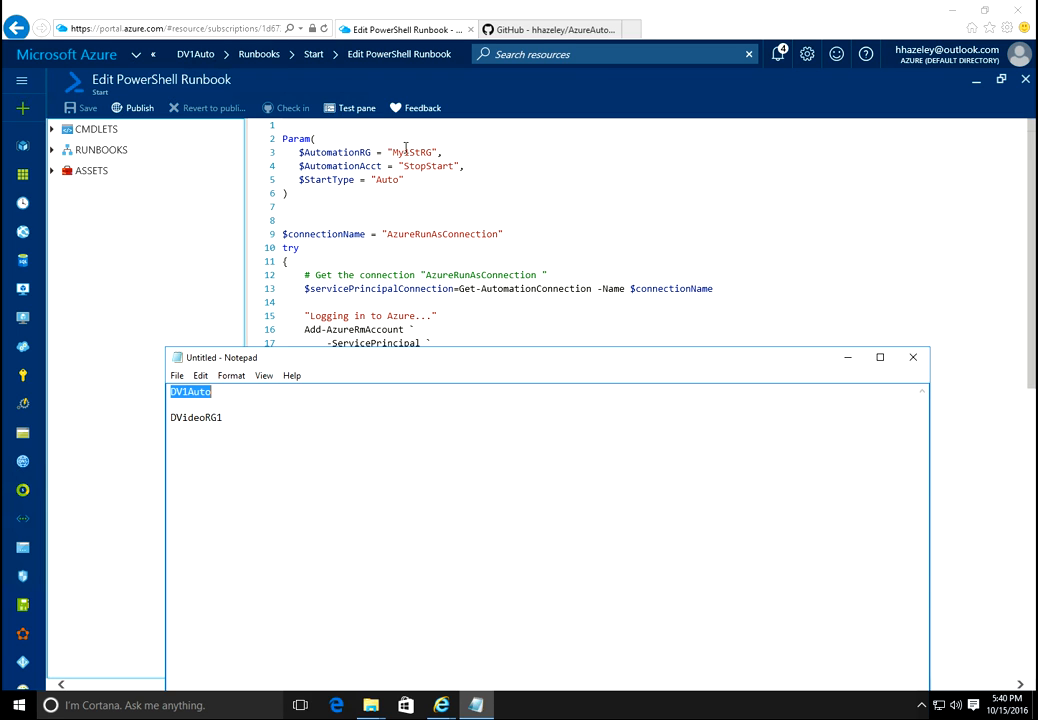
double_click(425, 165)
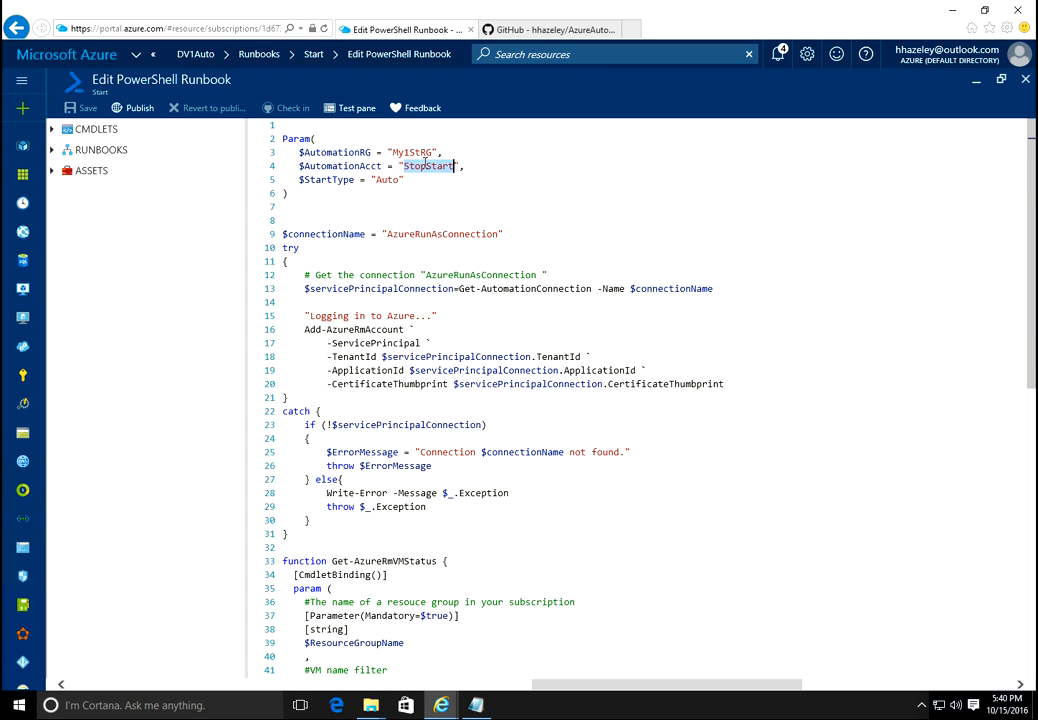
key("ctrl+v")
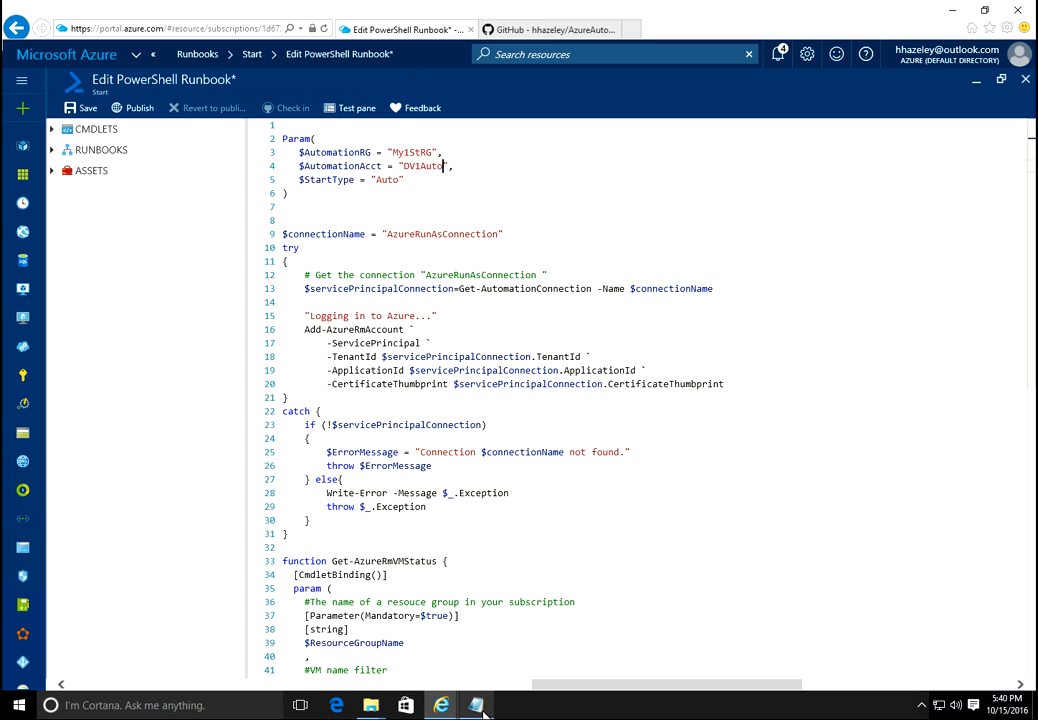
Set the $AutomationRG parameter default to DVideoRG1, copied from the Notepad notes, and save the Start runbook
left_click(474, 710)
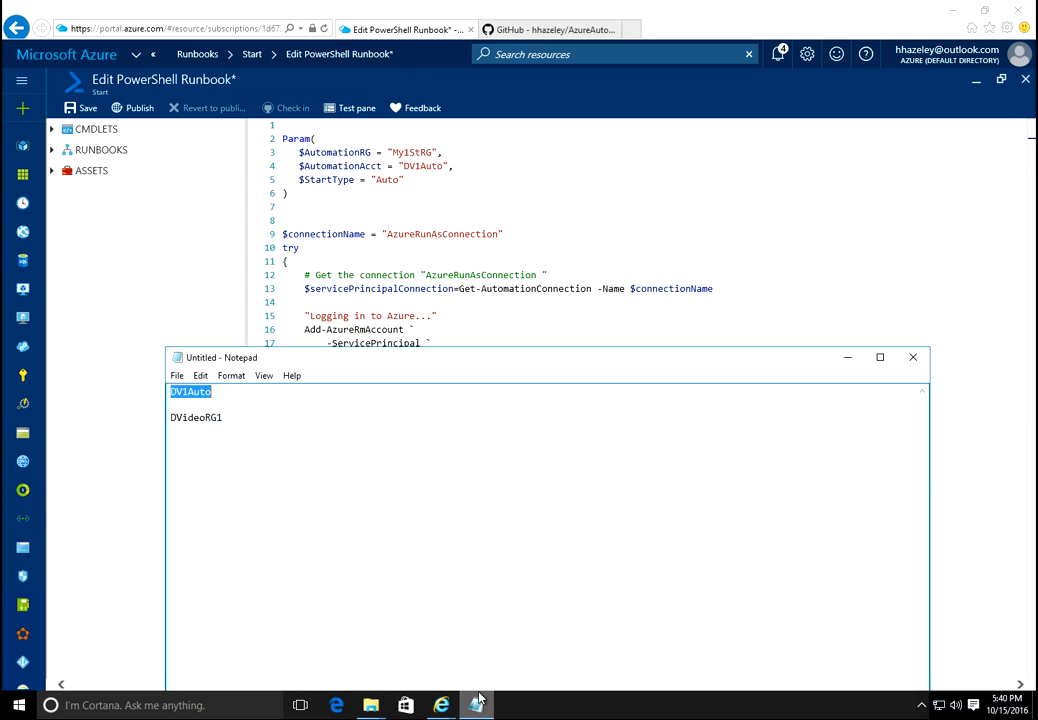
double_click(210, 420)
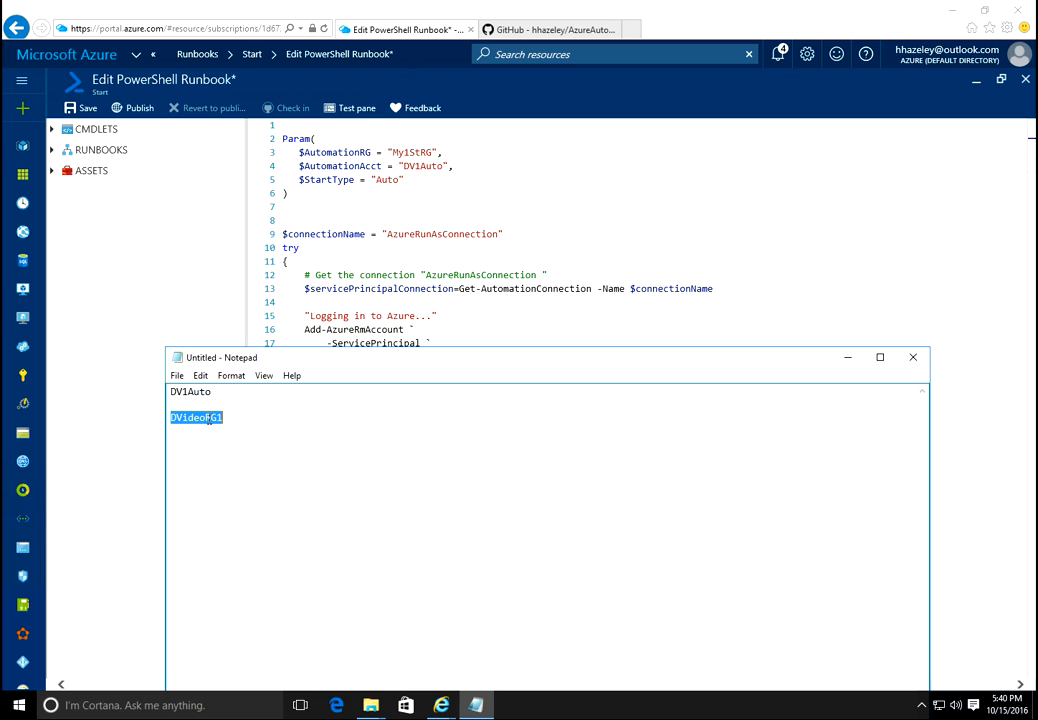
double_click(417, 152)
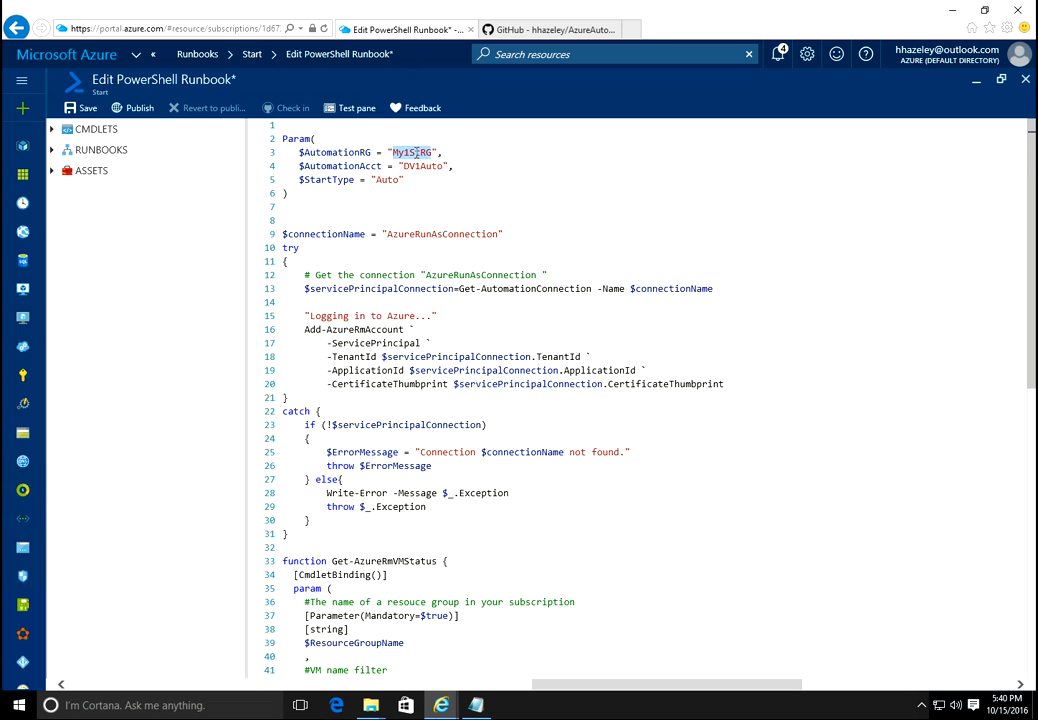
key("ctrl+v")
left_click(88, 109)
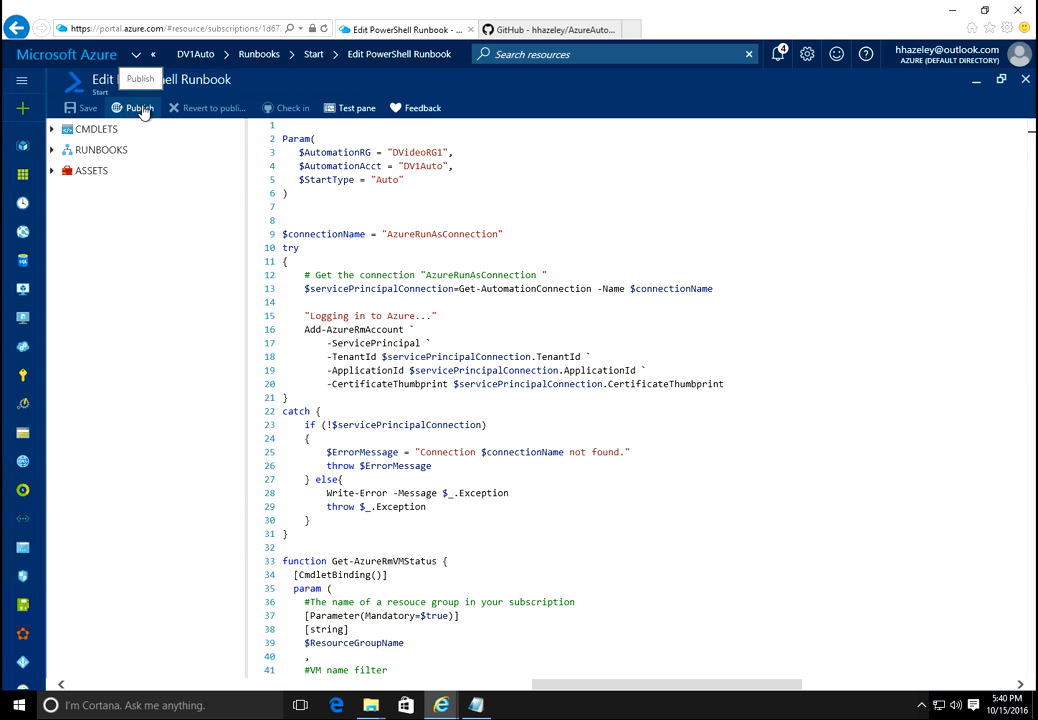
Publish the edited Start runbook and return to the account's runbook list
left_click(140, 108)
left_click(88, 203)
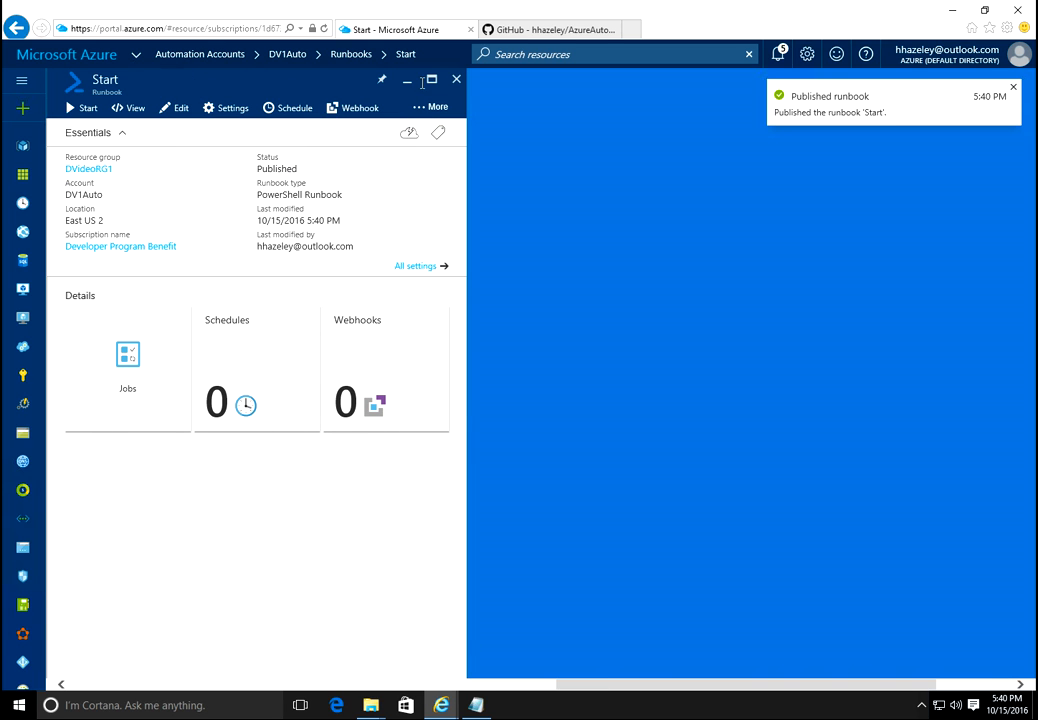
left_click(457, 82)
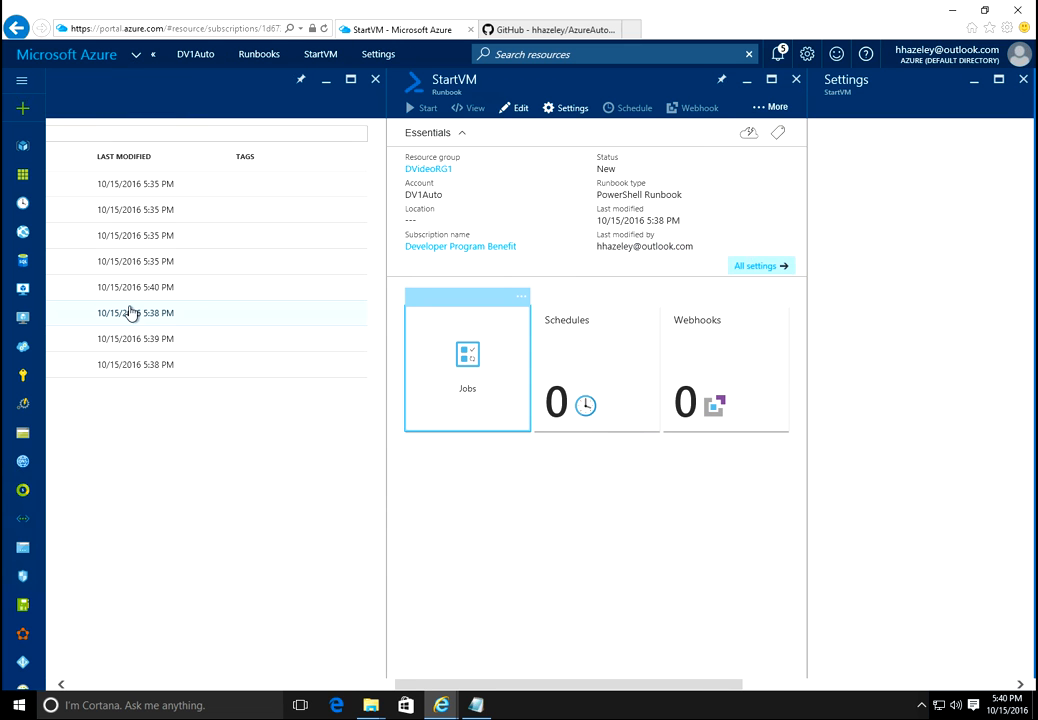
Open the StartVM runbook for editing, publish it without changing its script, and return to the runbook list
left_click(516, 108)
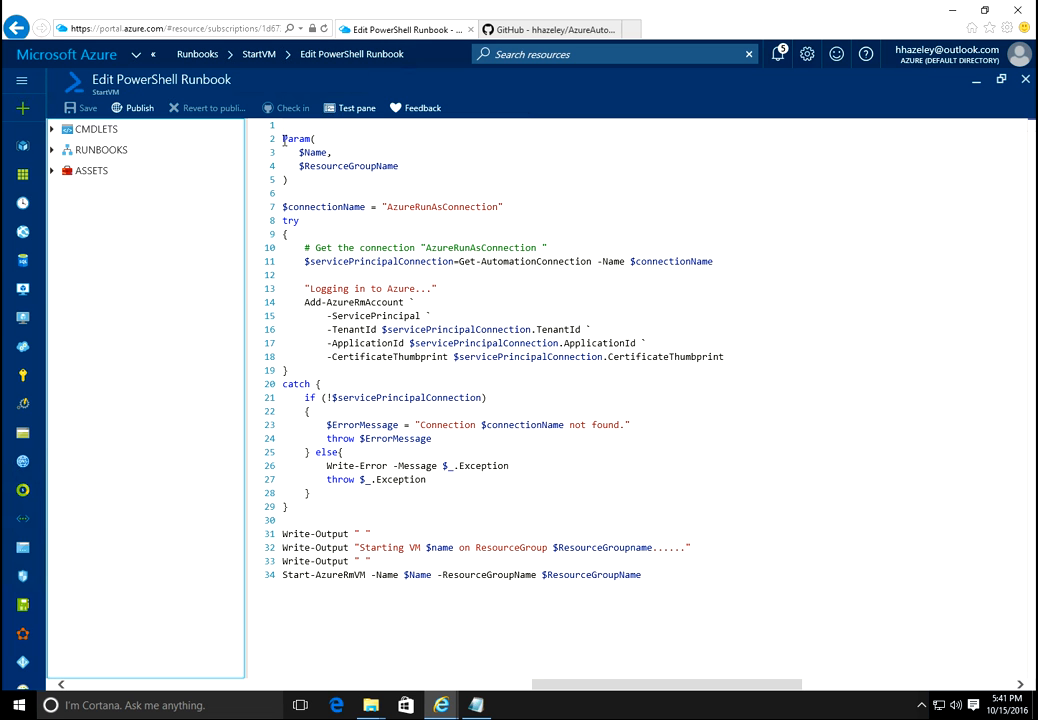
left_click(142, 108)
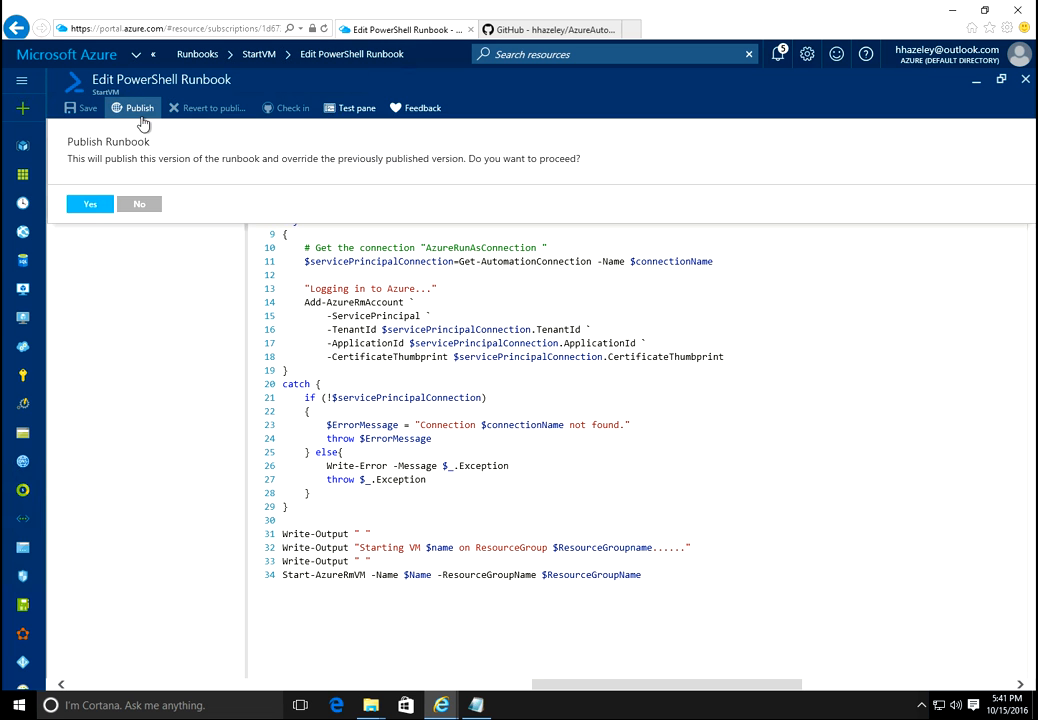
left_click(88, 204)
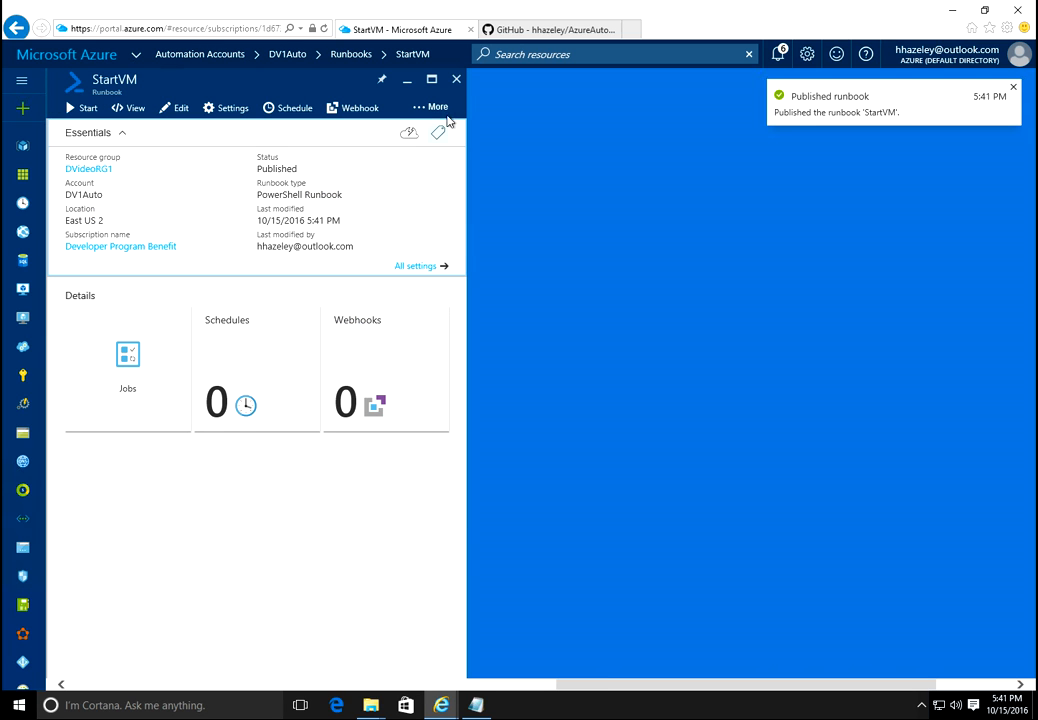
left_click(456, 82)
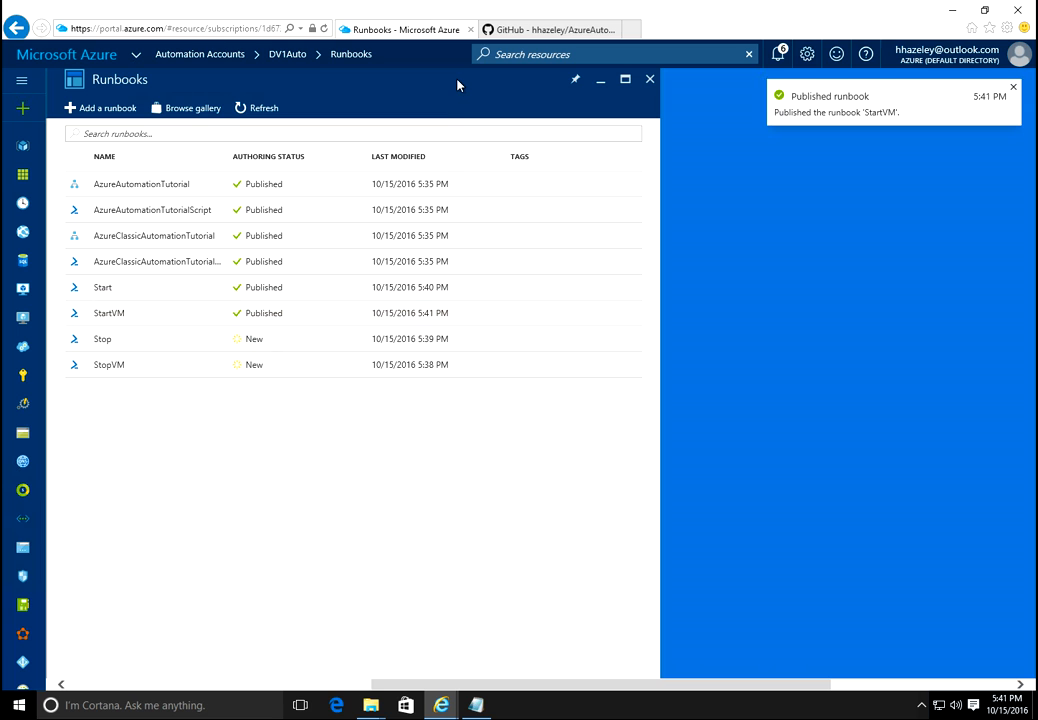
Open the Stop runbook for editing and set its $AutomationAcct parameter default to DV1Auto, copied from the Notepad notes
left_click(103, 341)
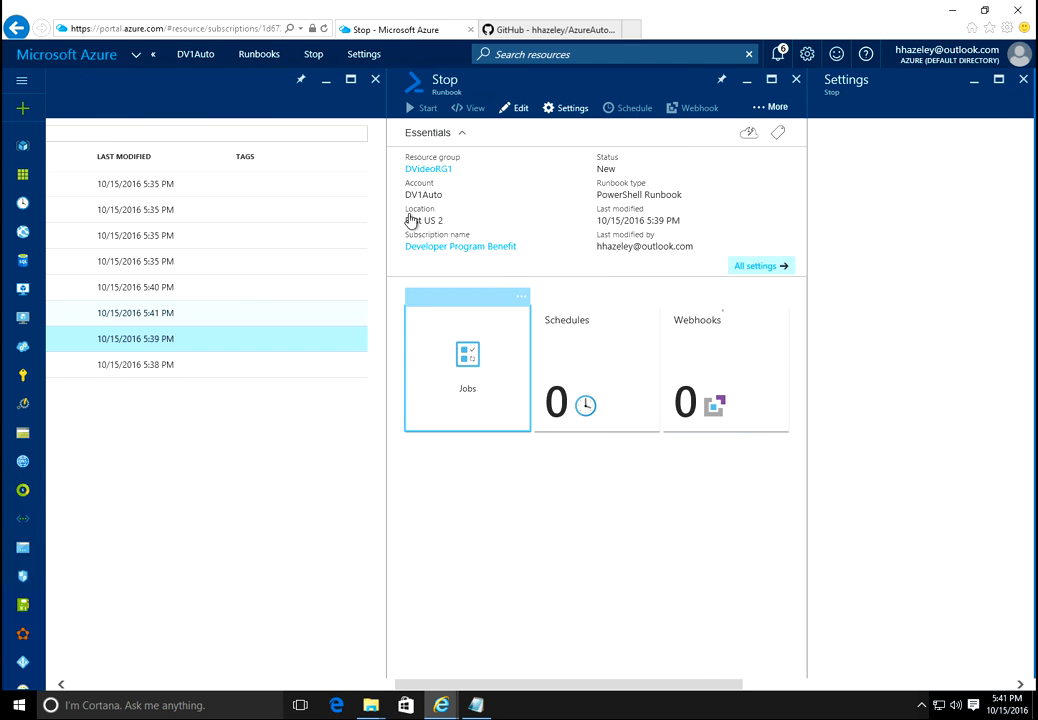
left_click(519, 108)
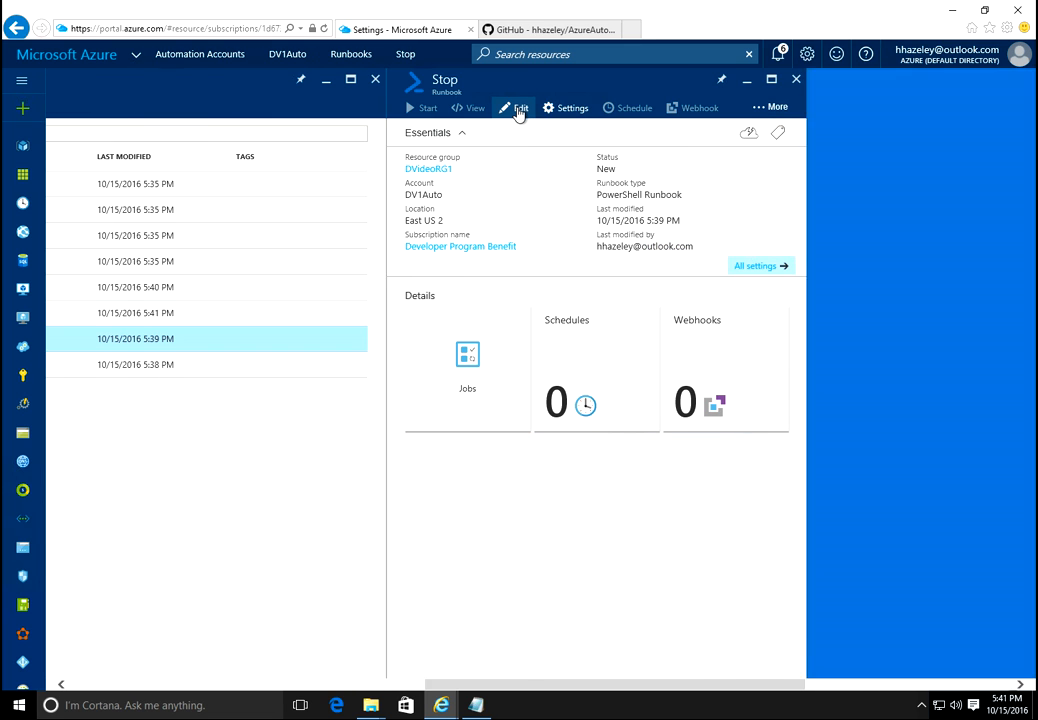
left_click(477, 706)
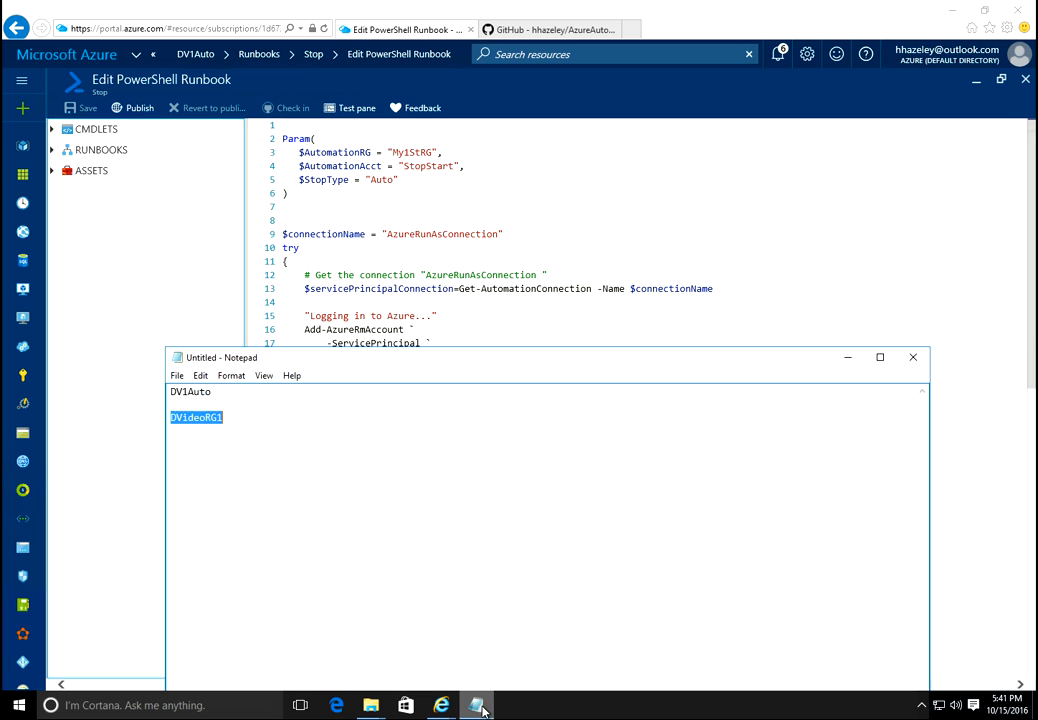
double_click(207, 392)
right_click(207, 392)
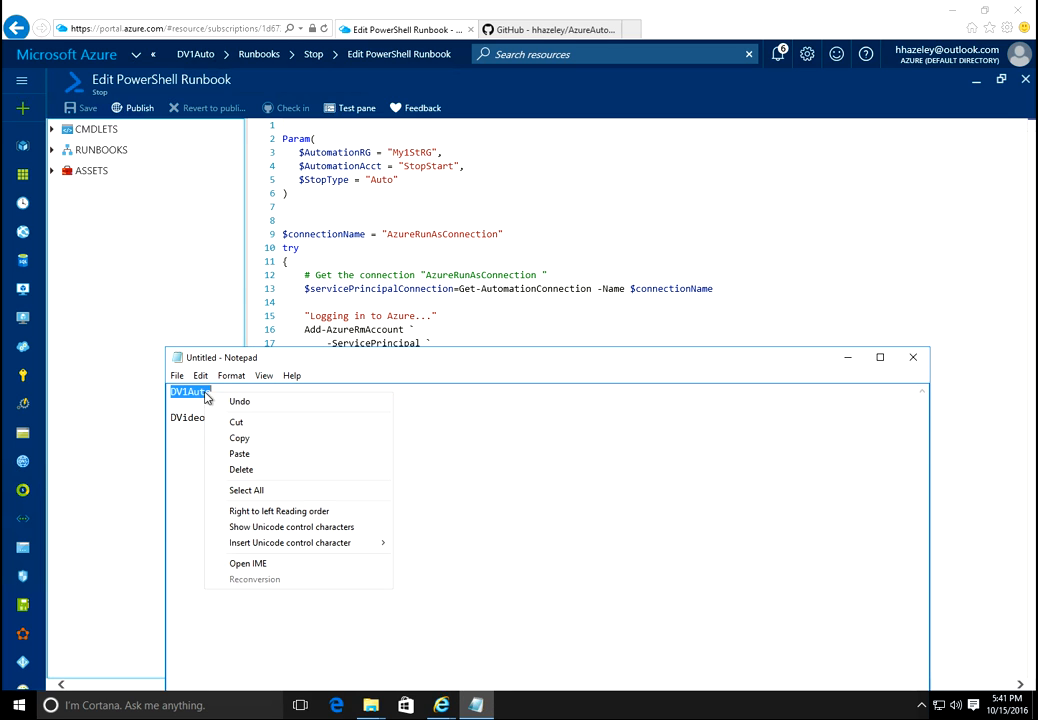
left_click(249, 441)
double_click(432, 167)
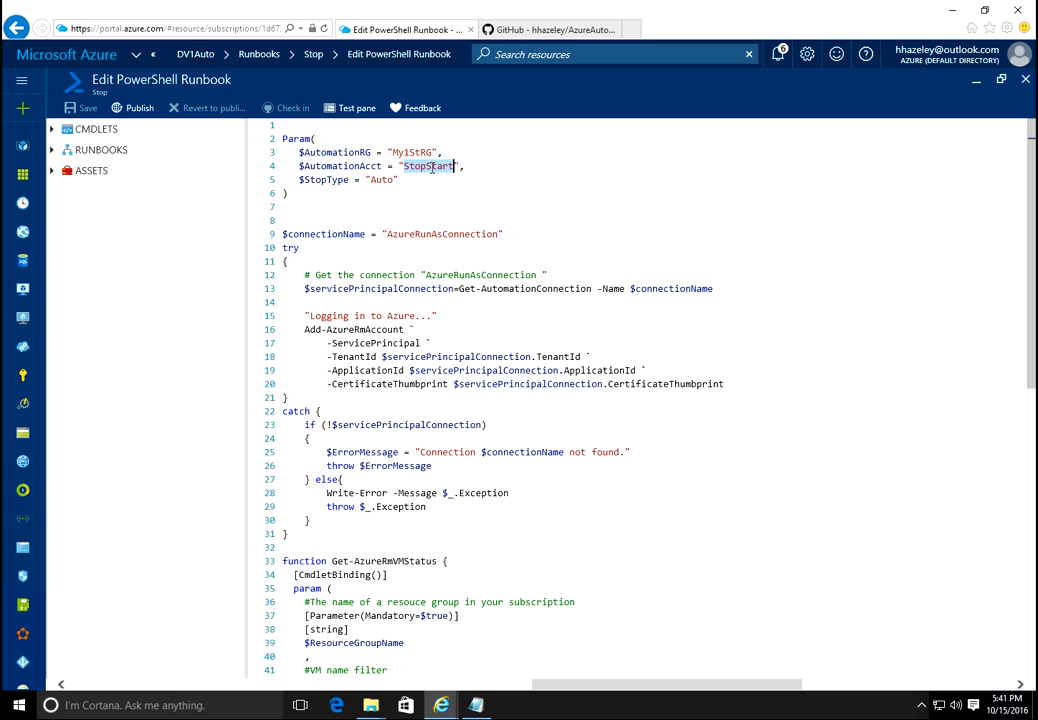
right_click(432, 168)
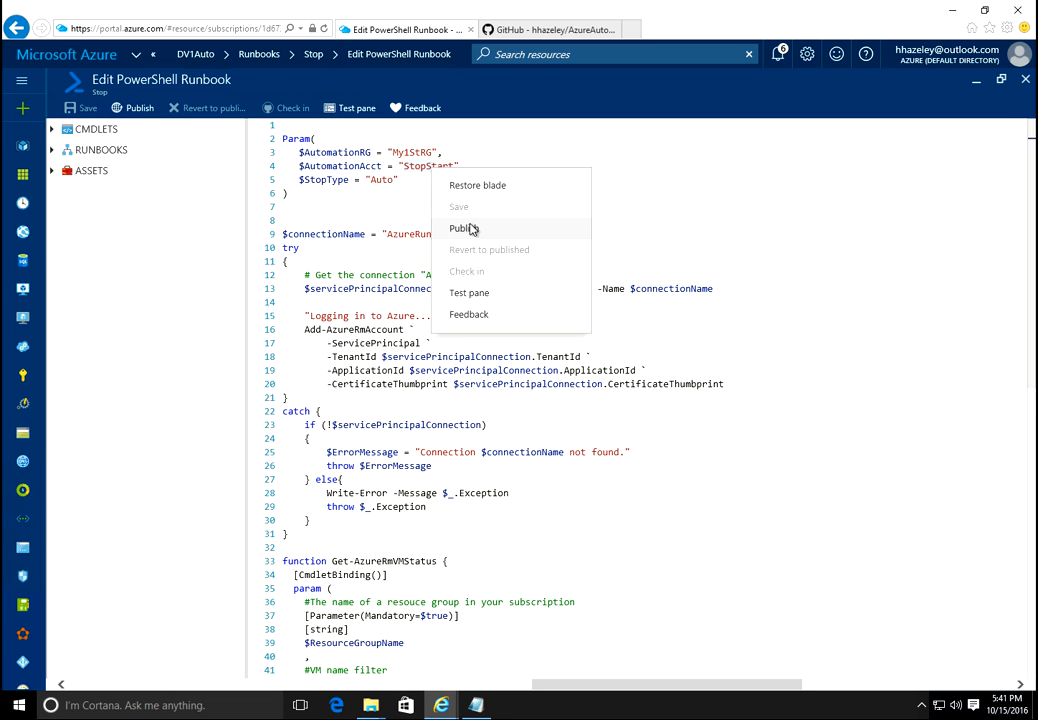
double_click(431, 166)
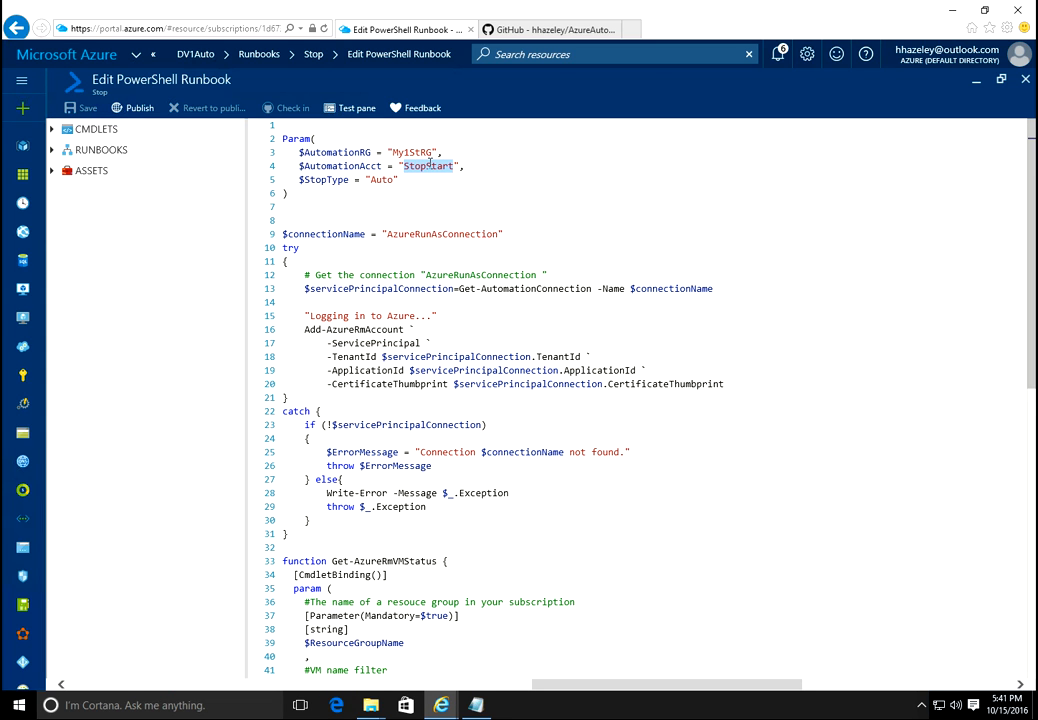
key("ctrl+v")
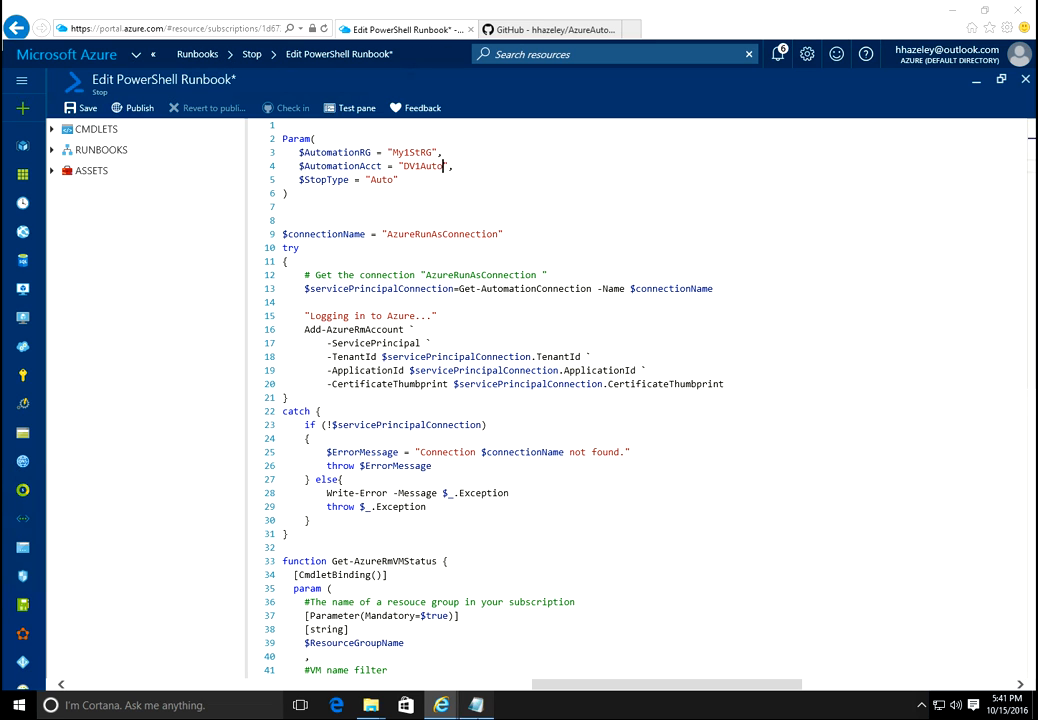
Set the Stop runbook's $AutomationRG parameter default to DVideoRG1, copied from the Notepad notes, and save the script
left_click(476, 705)
double_click(198, 420)
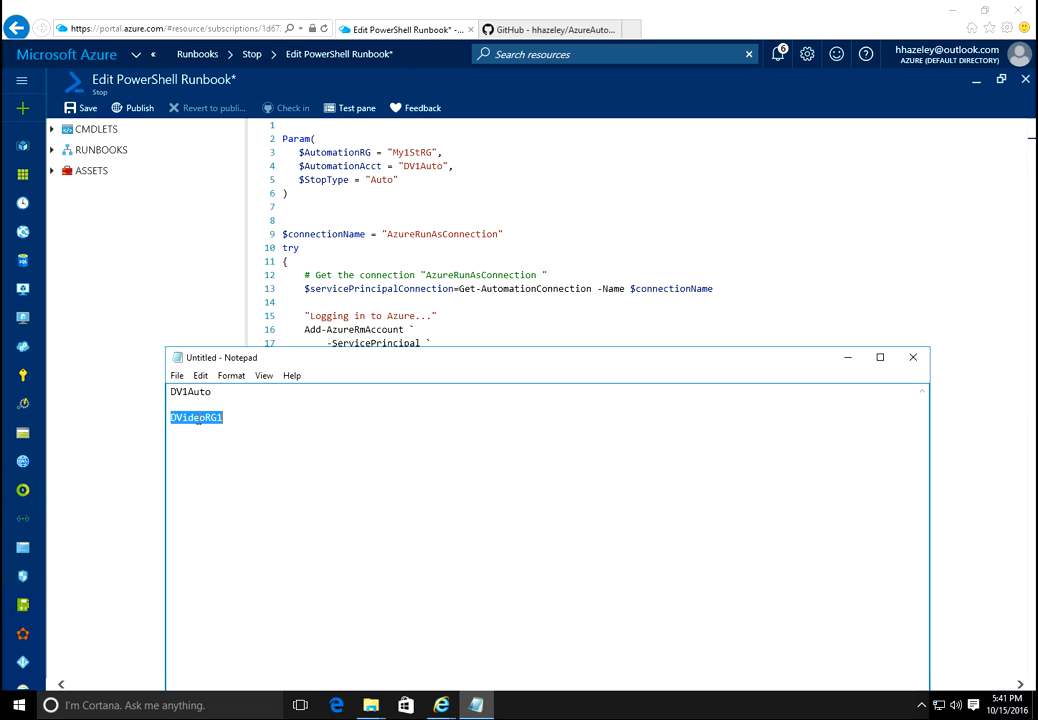
double_click(420, 152)
key("ctrl+v")
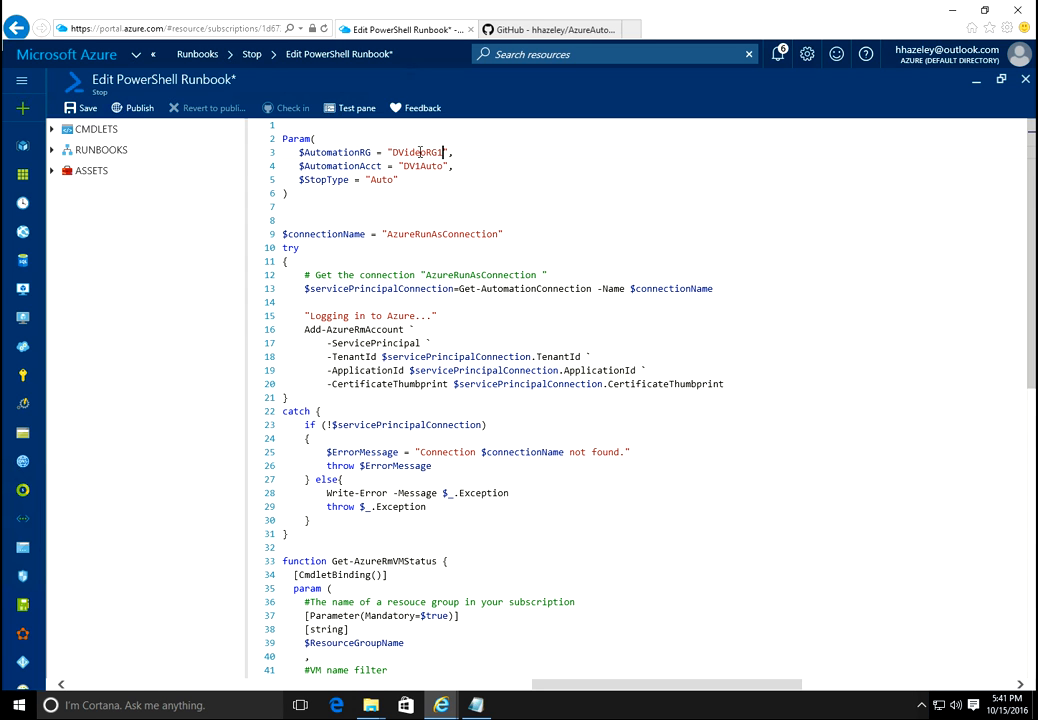
left_click(85, 109)
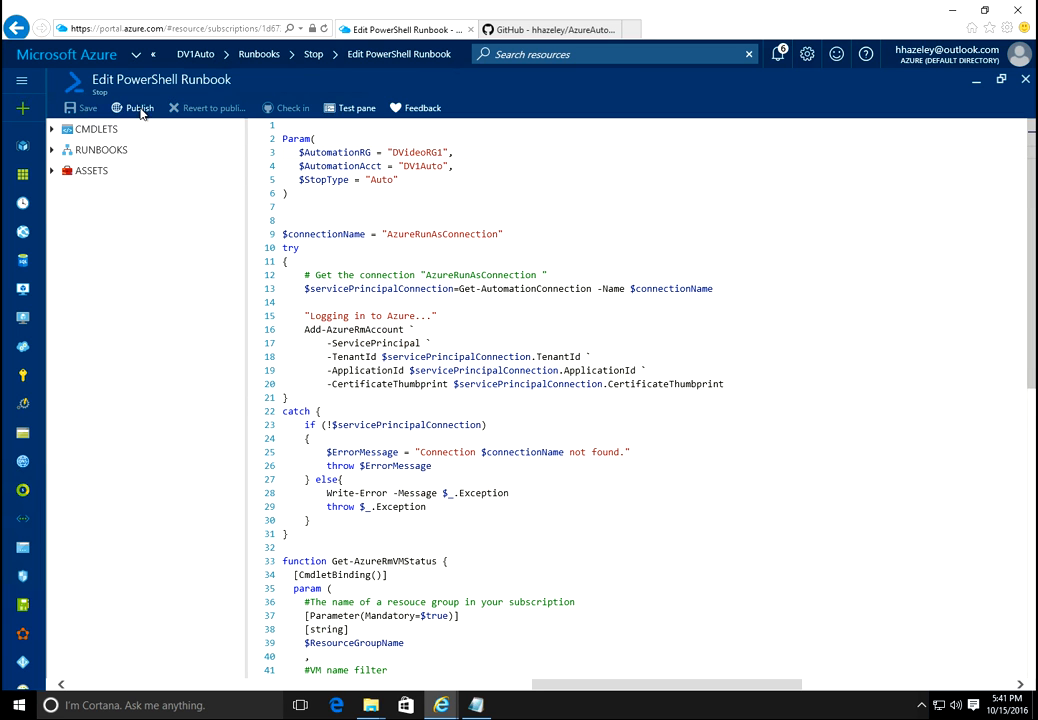
Publish the edited Stop runbook and return to the account's runbook list
left_click(139, 108)
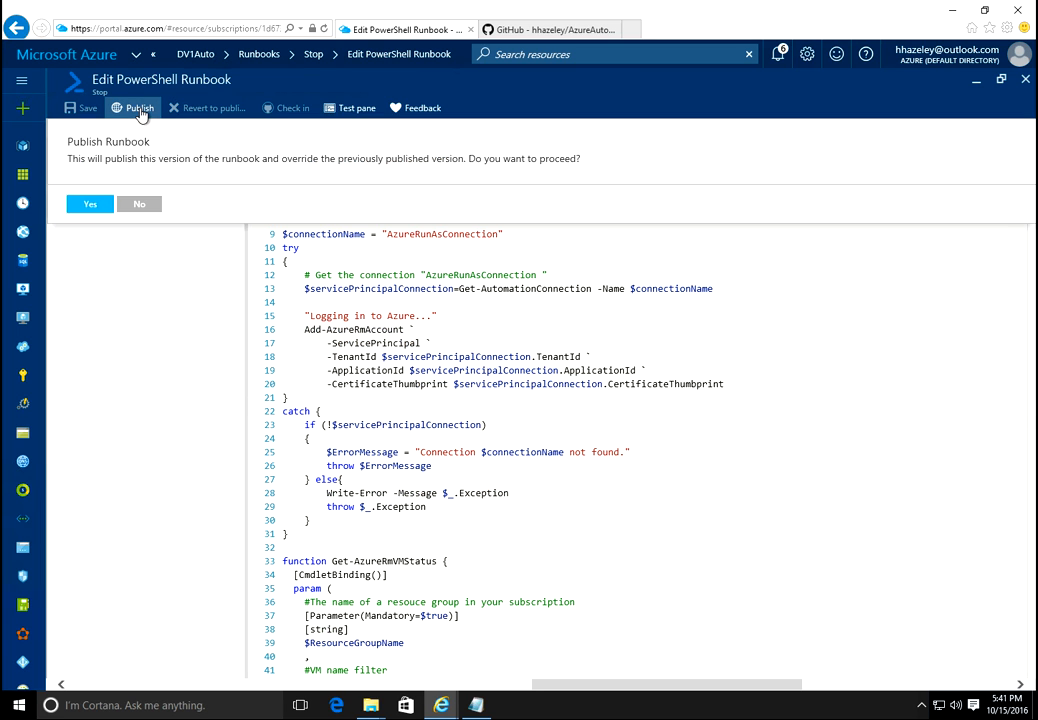
left_click(100, 206)
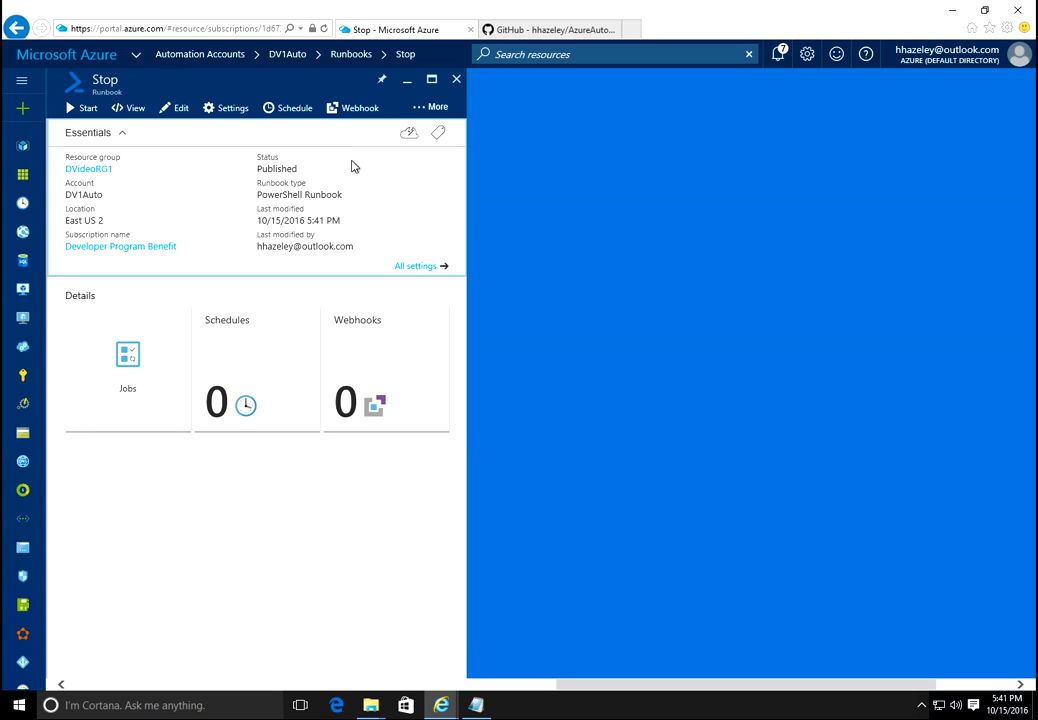
left_click(456, 80)
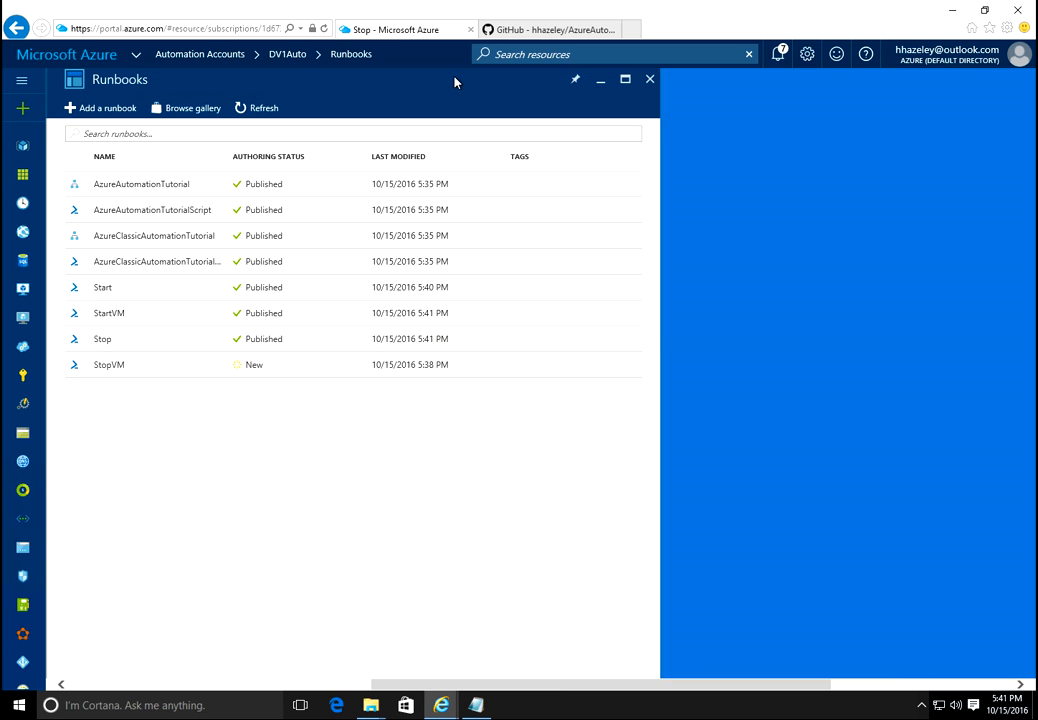
Open the StopVM runbook for editing, publish it without changing its script, and return to the runbook list
left_click(110, 366)
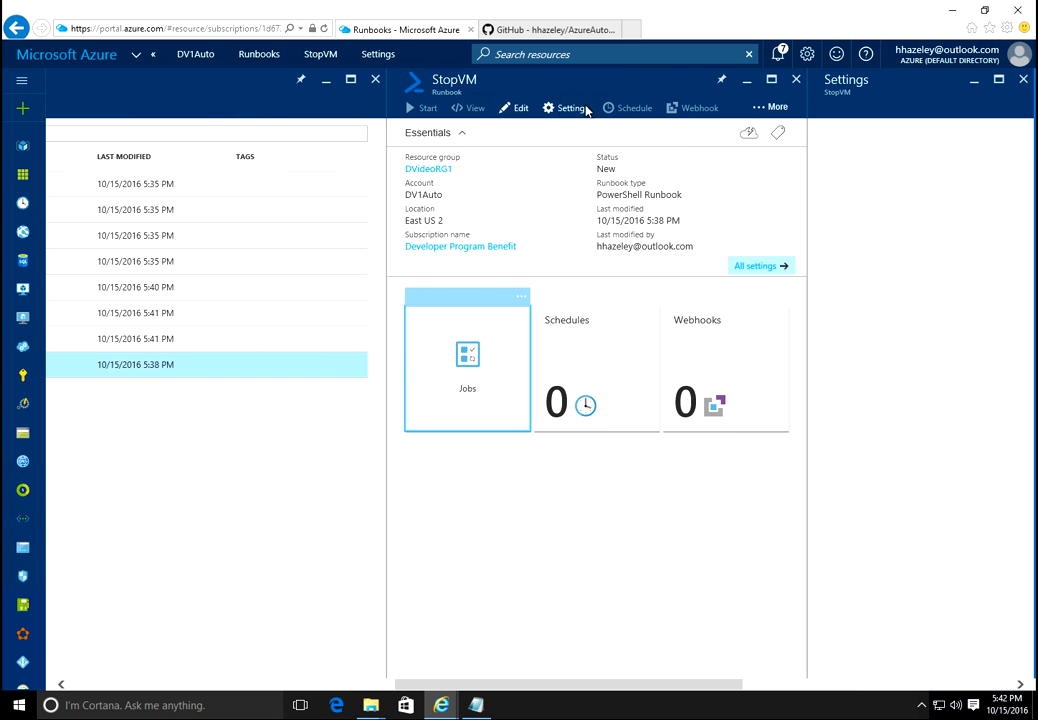
left_click(521, 110)
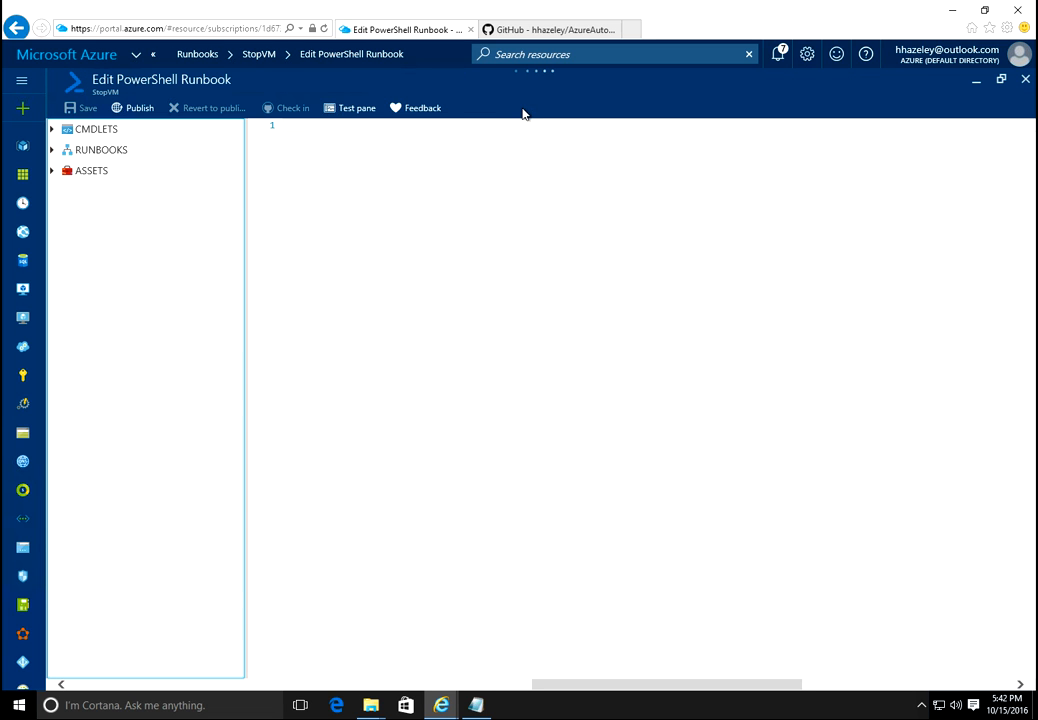
left_click(140, 110)
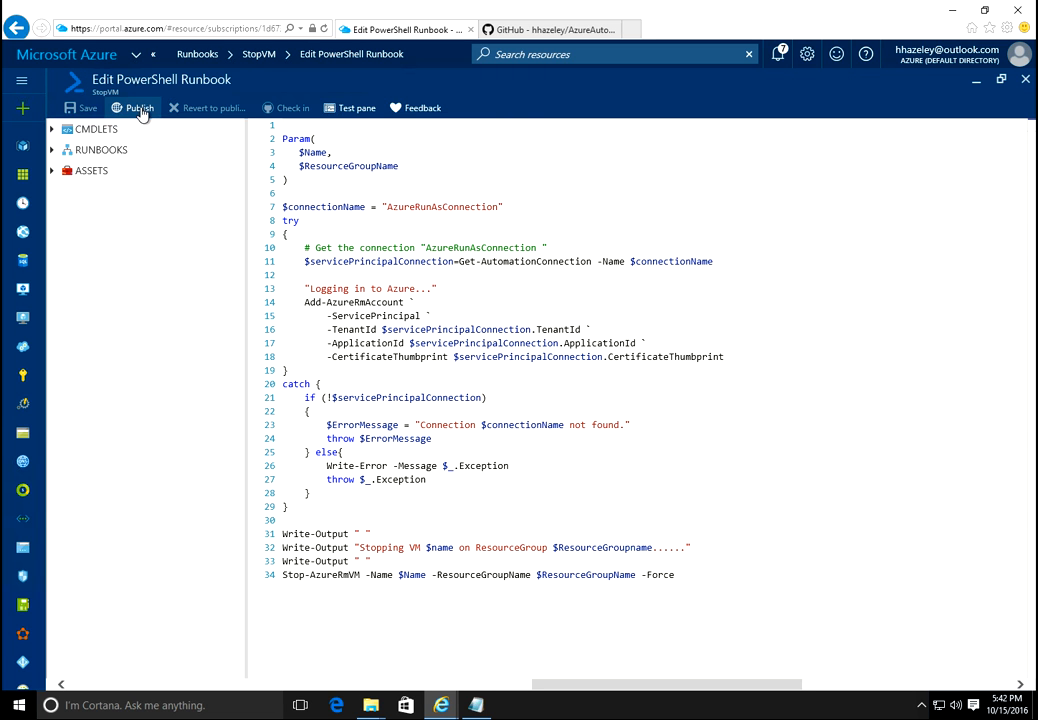
left_click(97, 206)
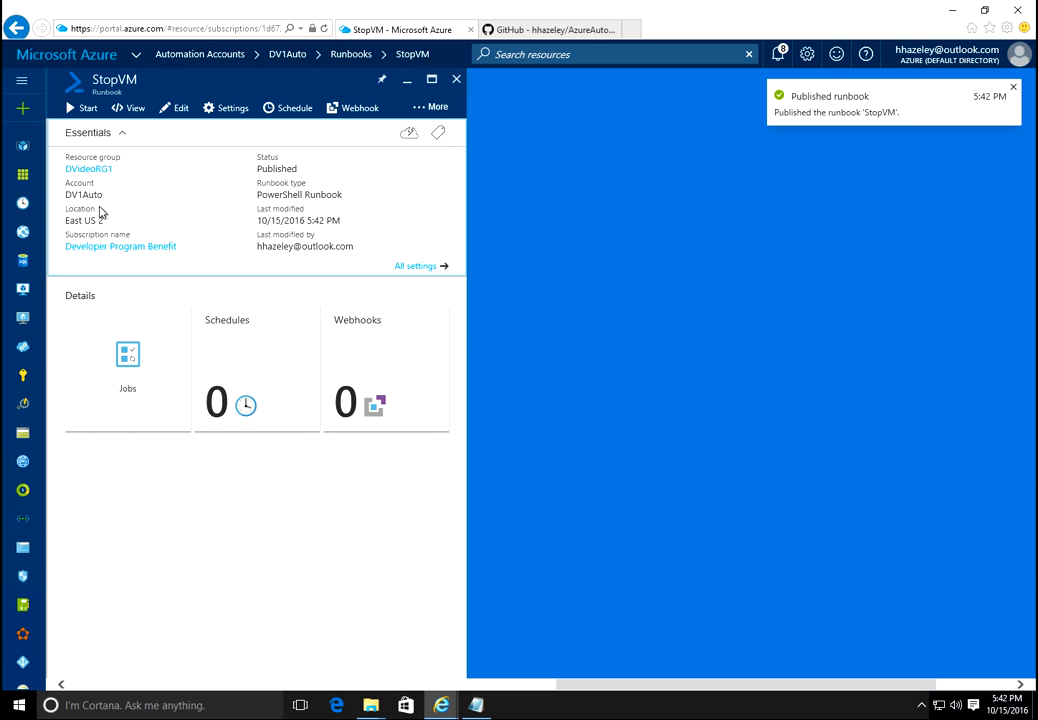
left_click(456, 80)
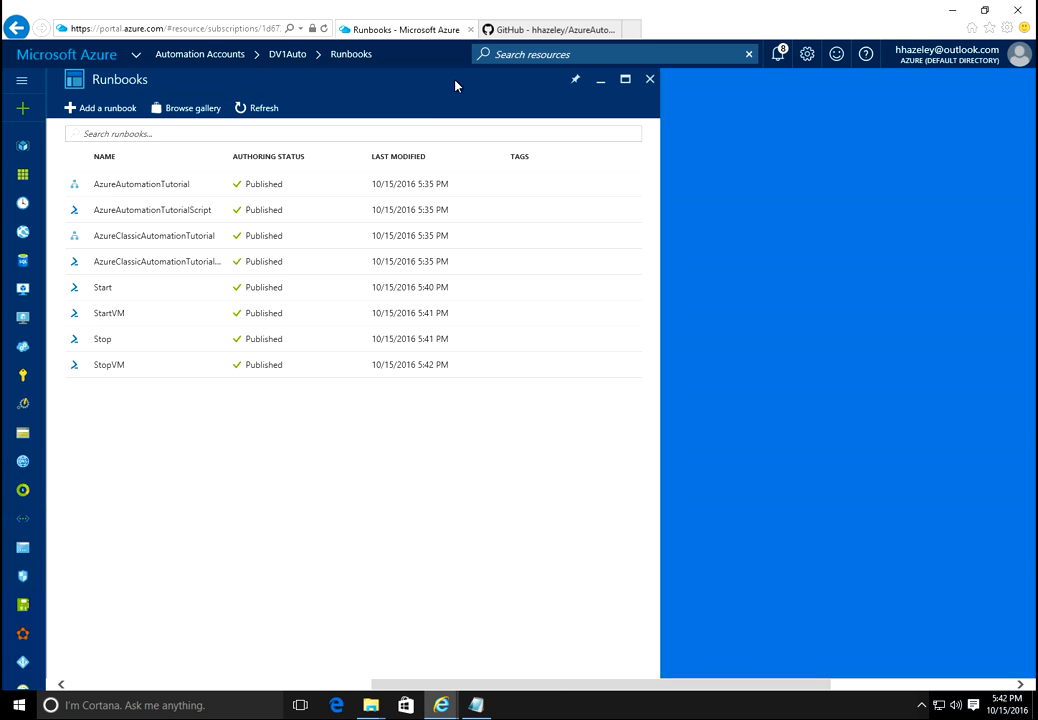
Check the status of the virtual machines in the subscription, then go back to the DV1Auto automation account
left_click(139, 56)
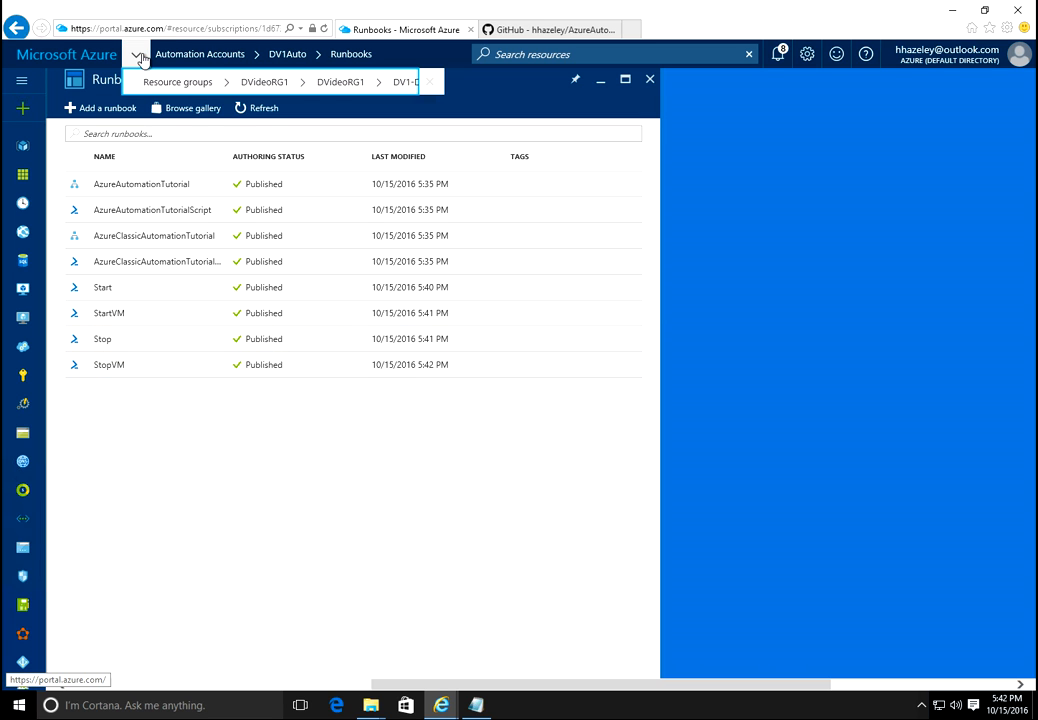
left_click(23, 318)
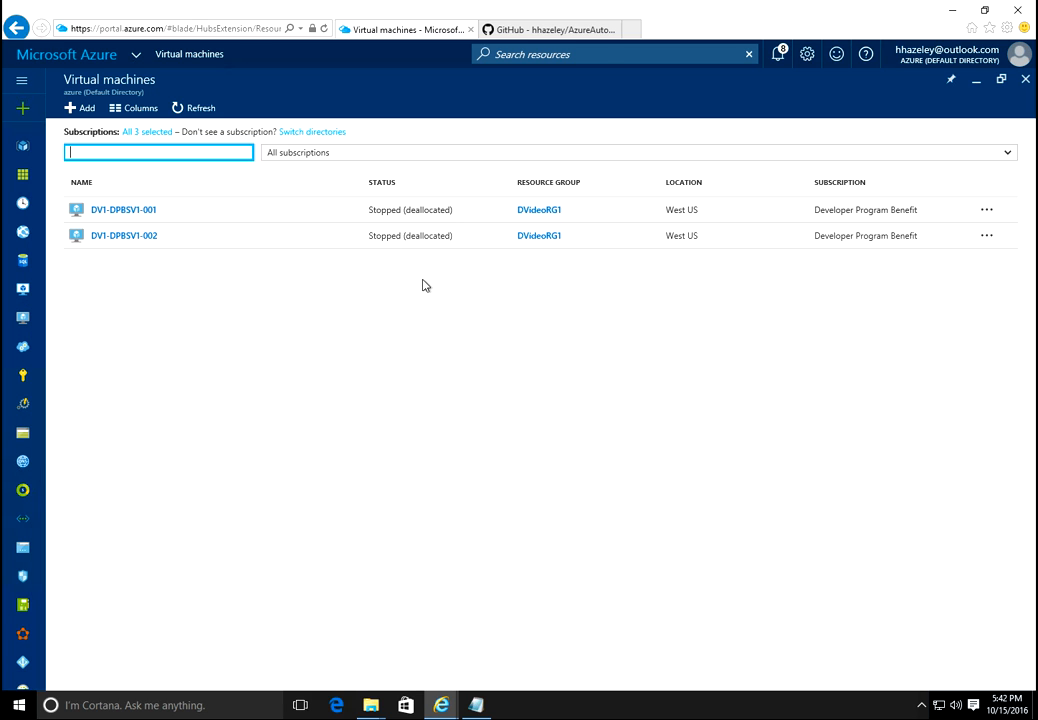
left_click(139, 54)
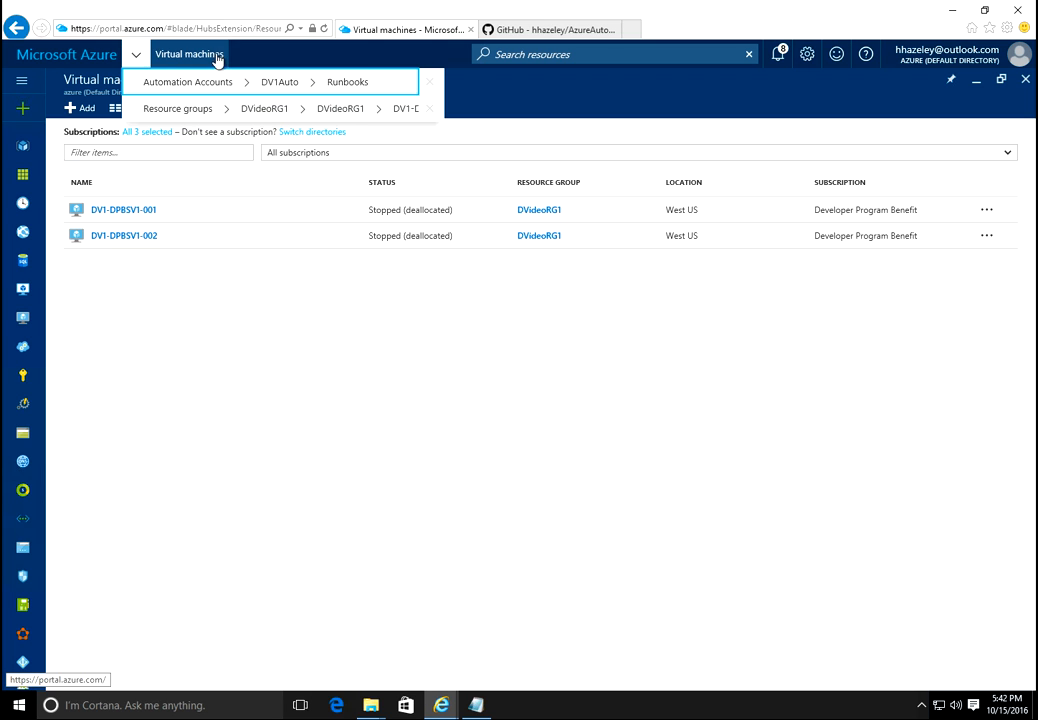
left_click(282, 80)
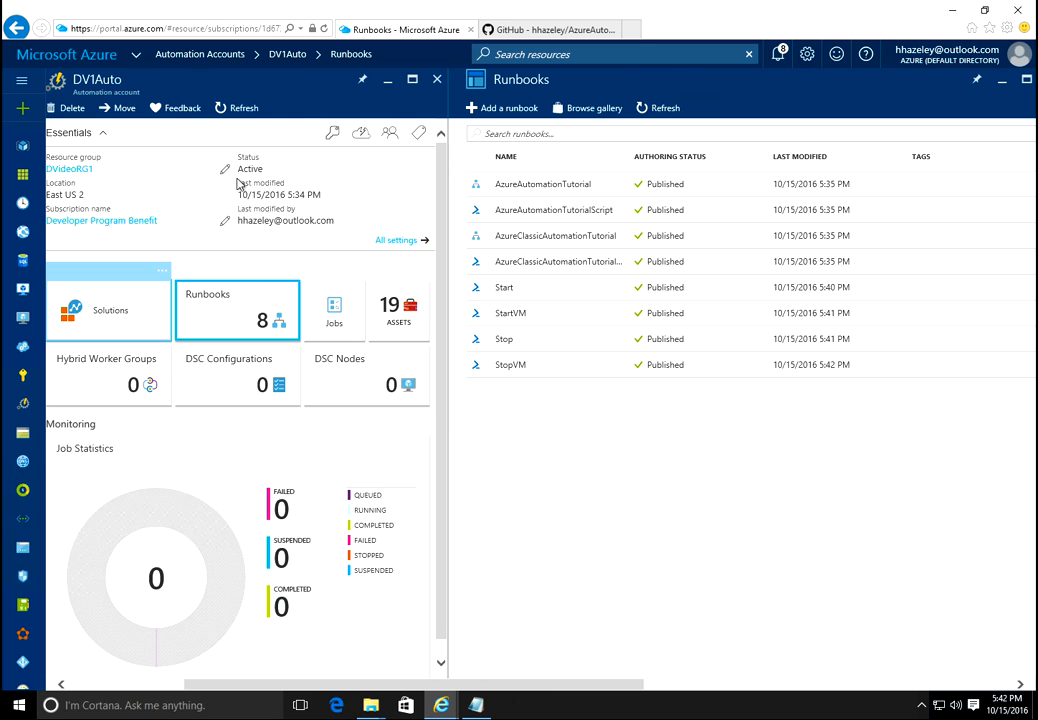
Start a job of the Start runbook, keeping the default parameters DVideoRG1, DV1Auto and start type Auto
left_click(507, 289)
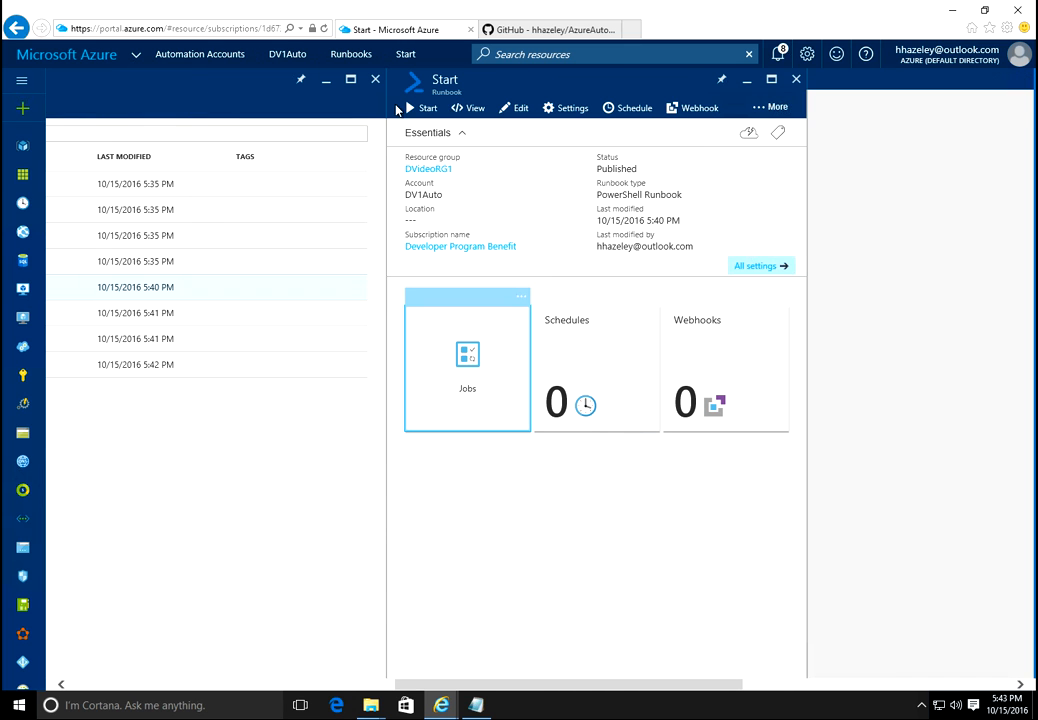
left_click(420, 109)
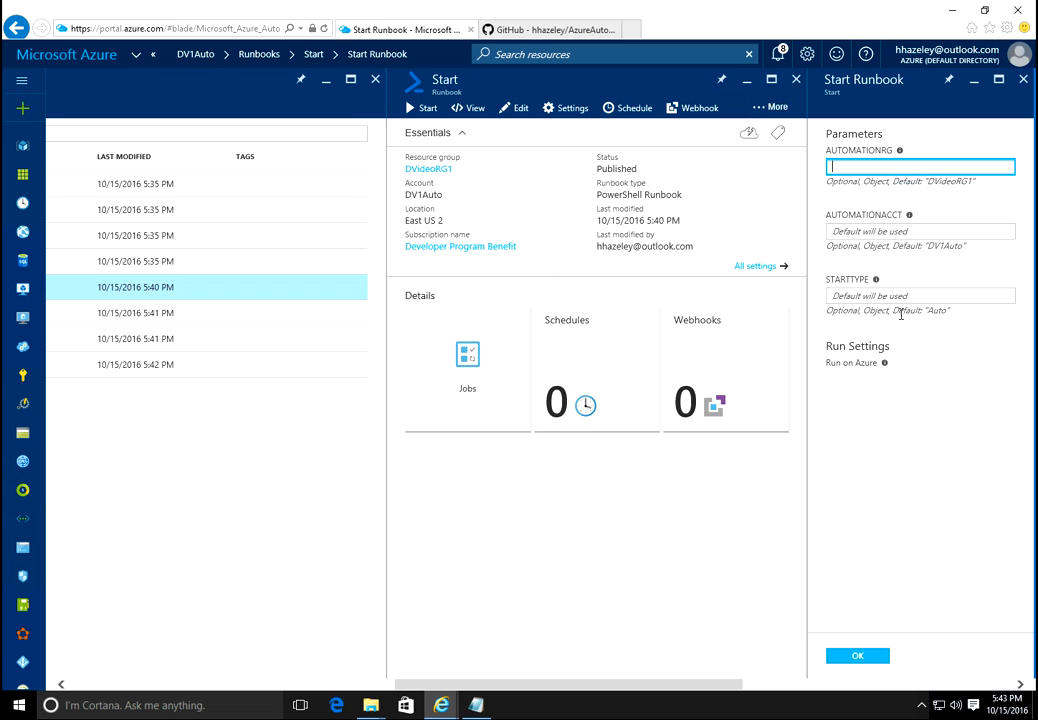
left_click_drag(975, 181, 895, 182)
left_click_drag(966, 246, 909, 249)
left_click_drag(949, 311, 893, 311)
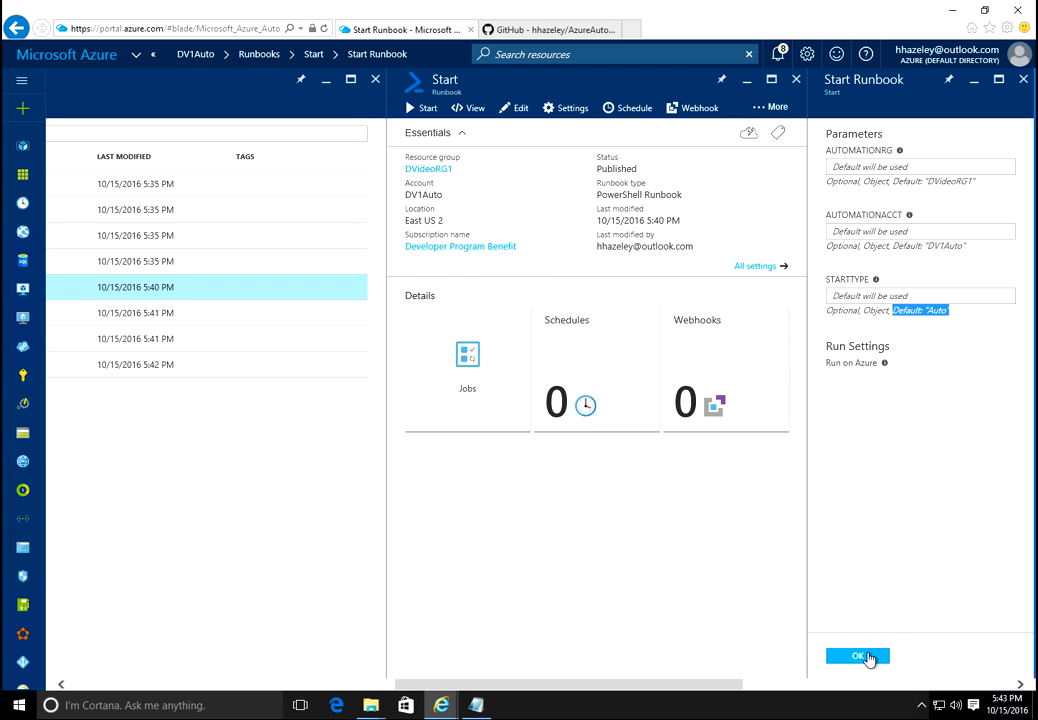
left_click(888, 655)
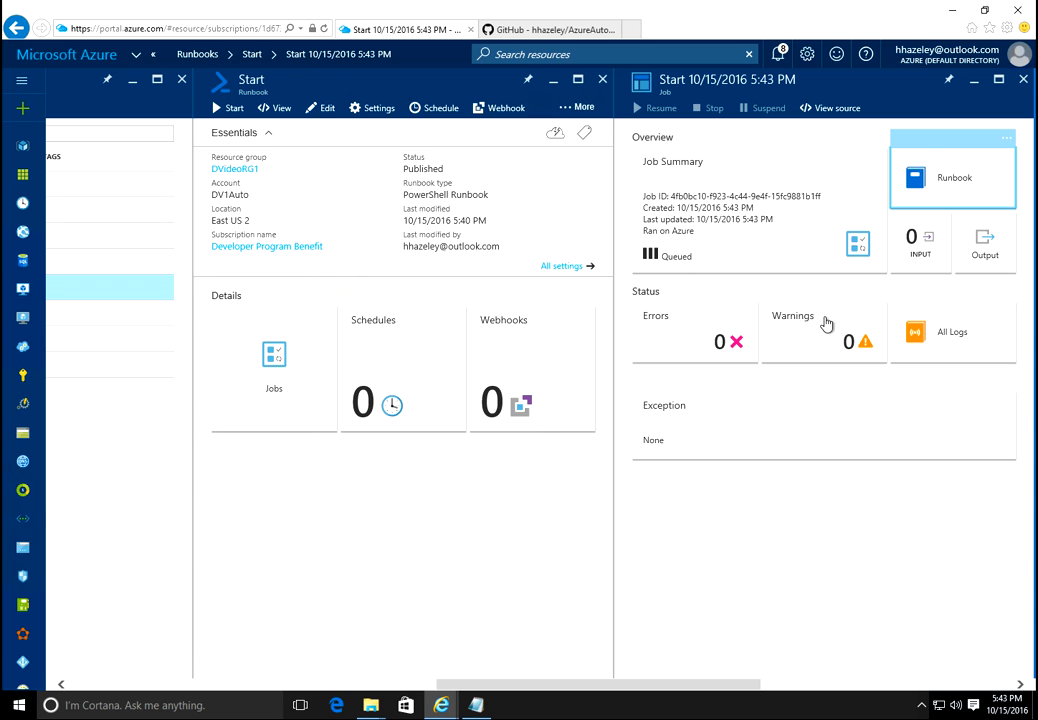
Return to the DV1Auto account overview and refresh its job statistics repeatedly to follow the Start job's progress
left_click(1023, 79)
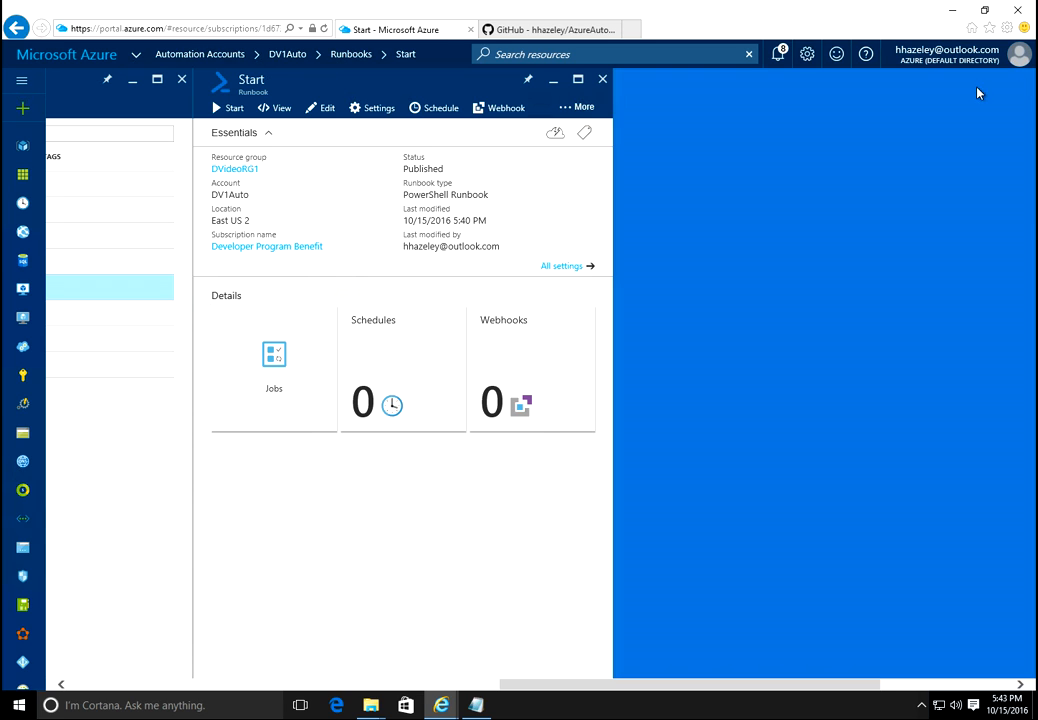
left_click(602, 79)
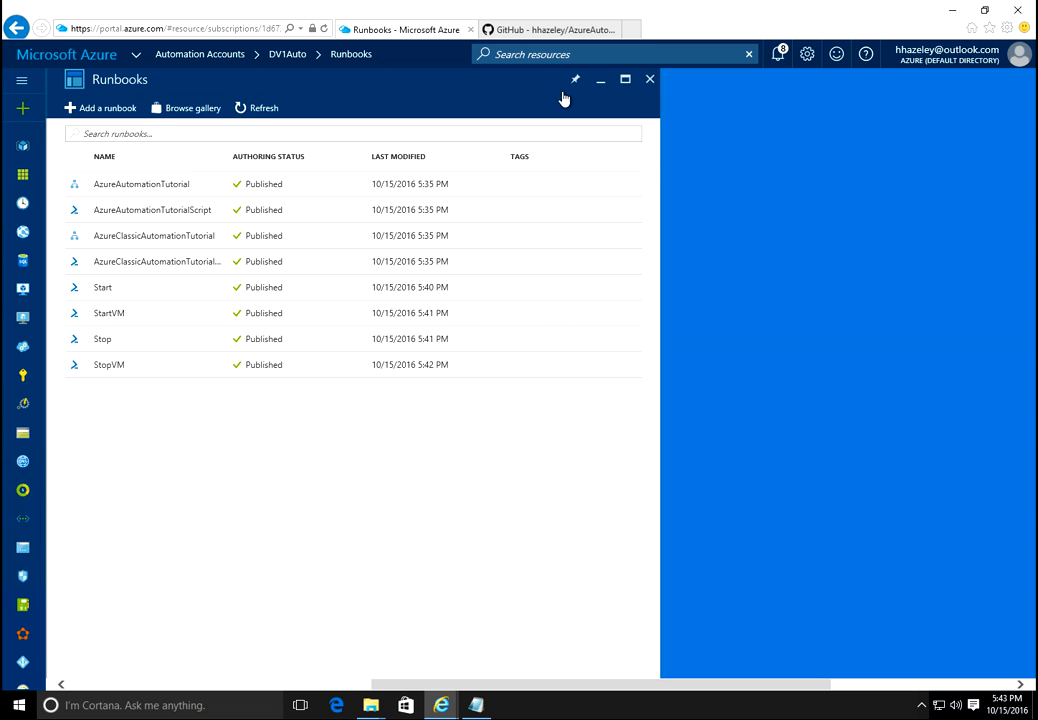
left_click(650, 82)
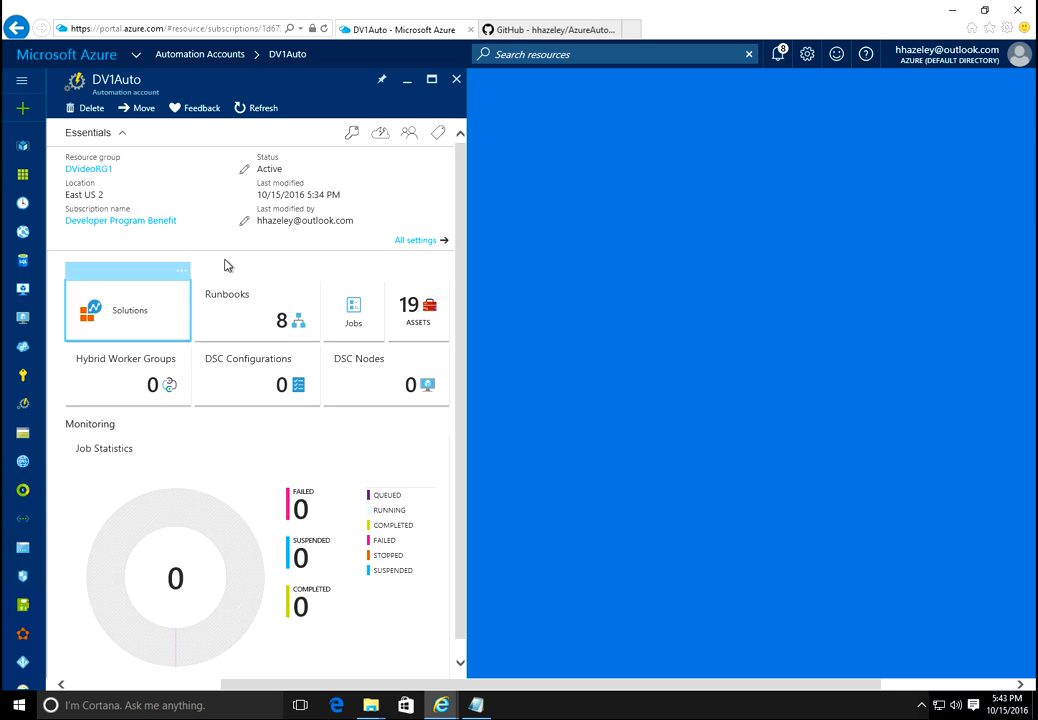
left_click(260, 110)
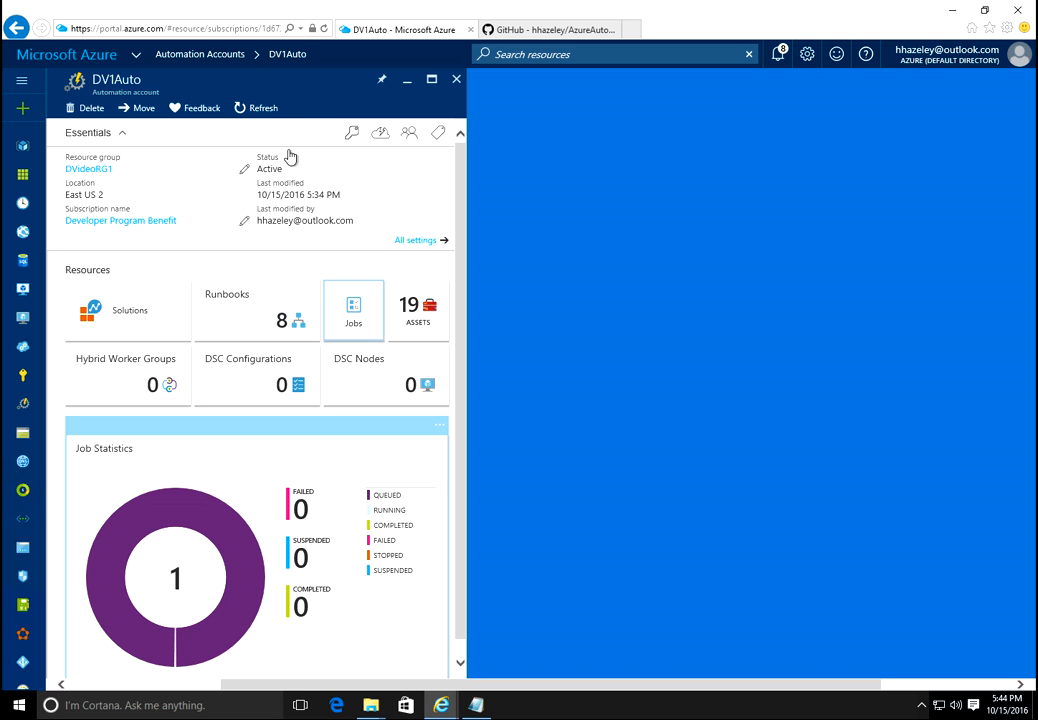
left_click(270, 112)
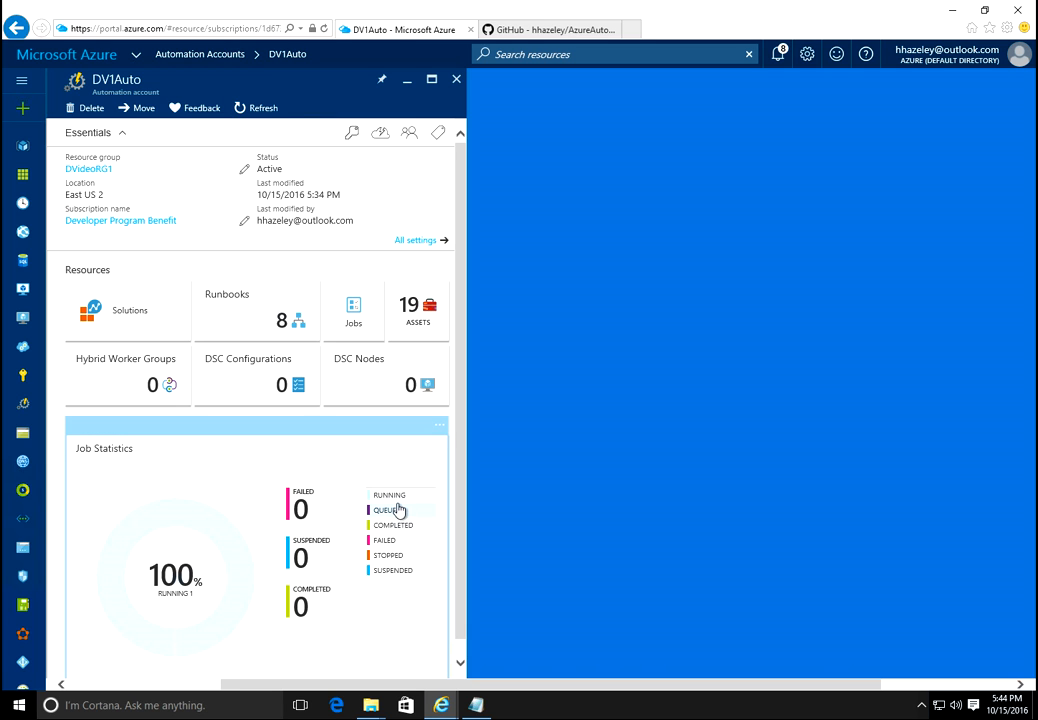
left_click(268, 112)
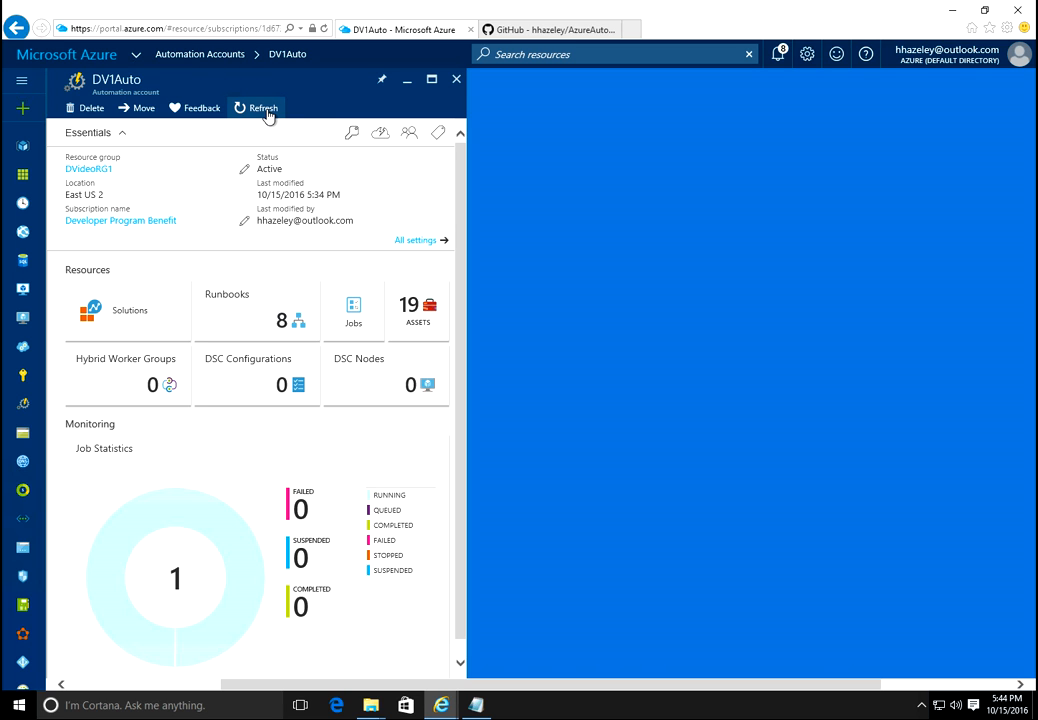
left_click(268, 112)
left_click(268, 112)
Open the Start runbook's job from the DV1Auto account's job list to examine its summary and status
scroll(352, 484, "down", 1)
scroll(352, 484, "up", 1)
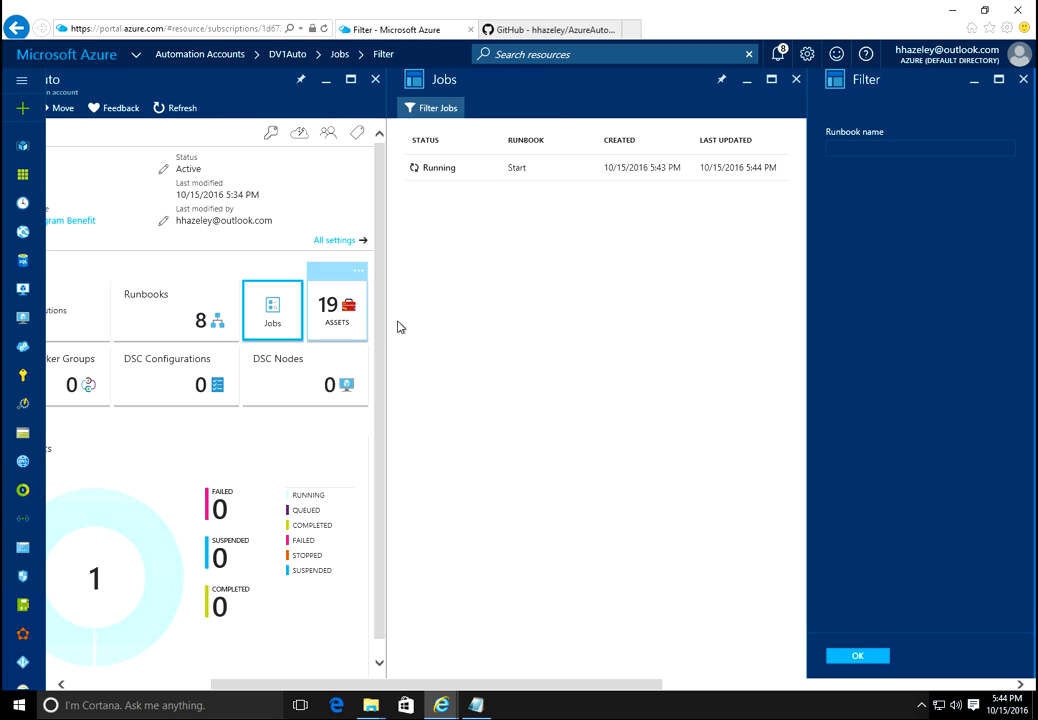
left_click(455, 177)
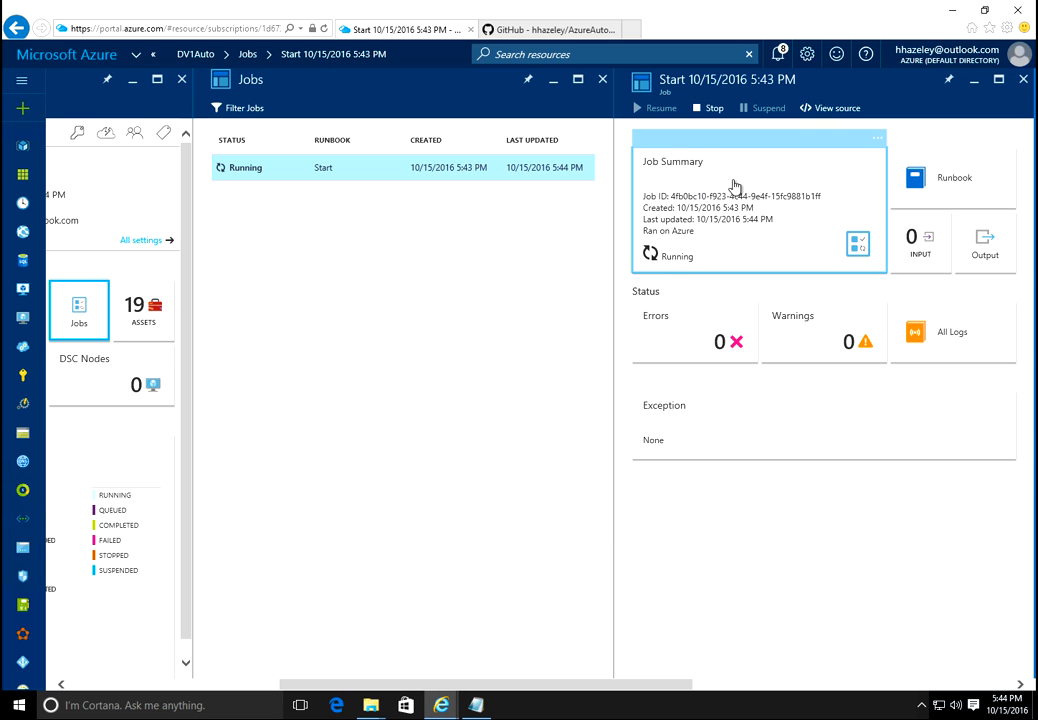
Open the Start job's output and examine its log, highlighting the line about starting DV1-DPBSV1-001
left_click(985, 257)
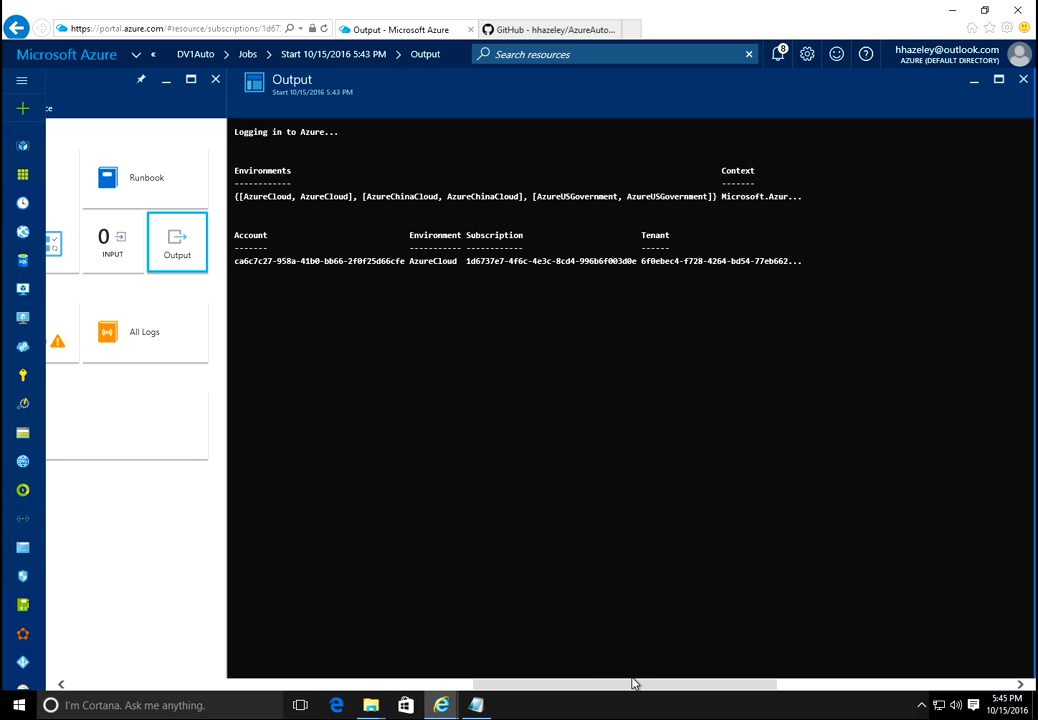
left_click_drag(630, 688, 577, 686)
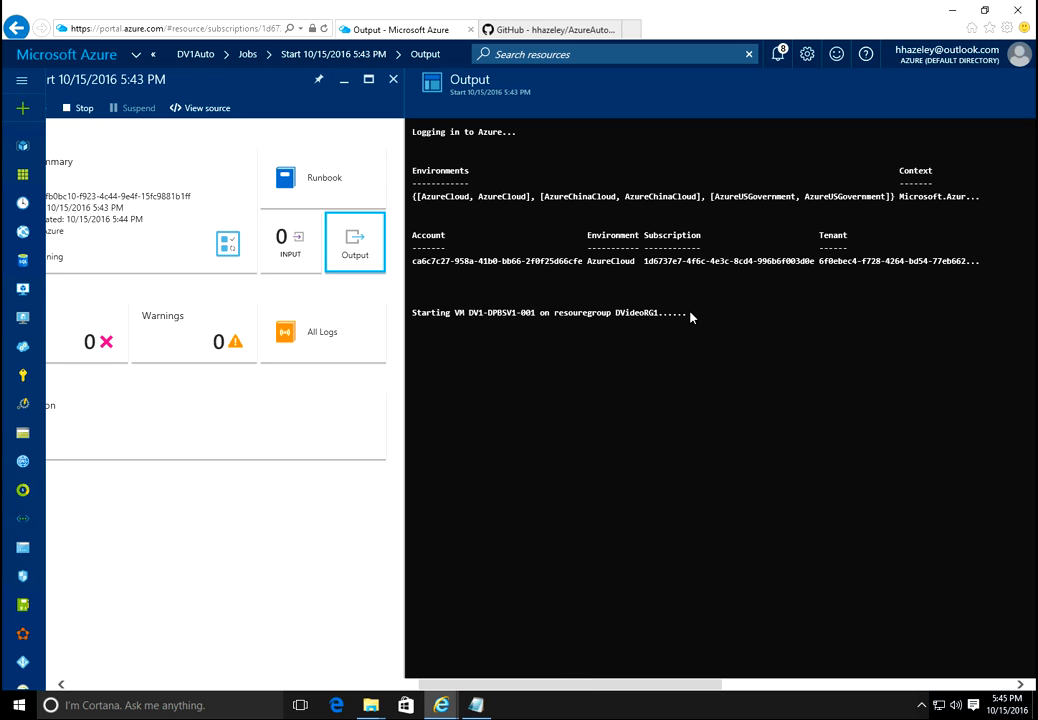
left_click_drag(688, 312, 408, 312)
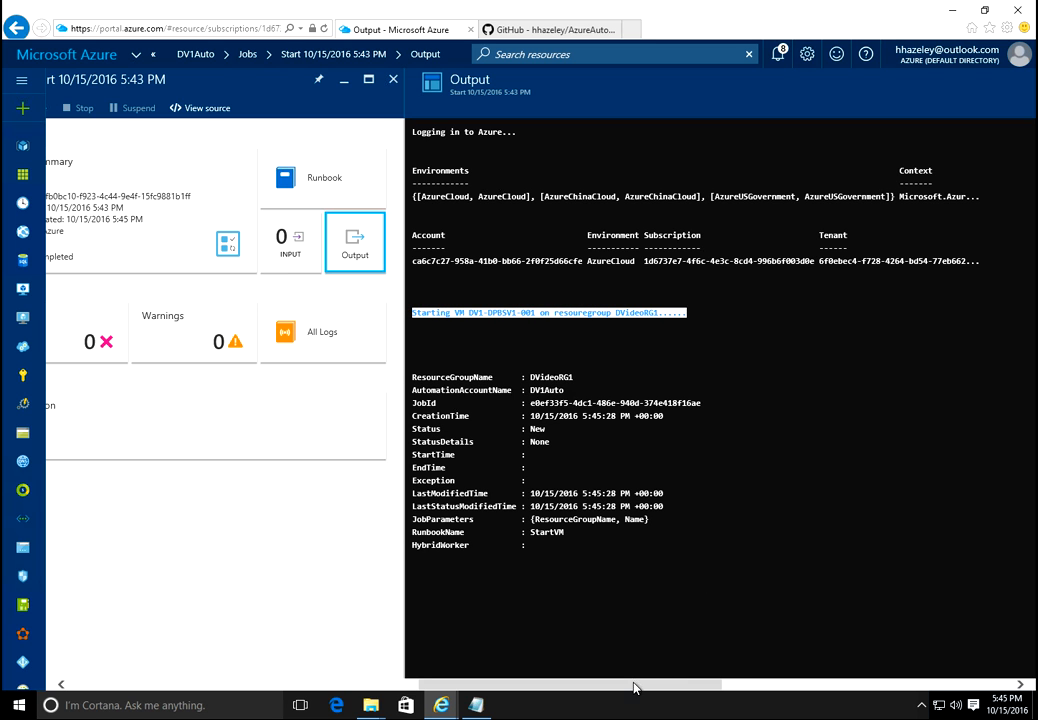
left_click_drag(634, 687, 732, 684)
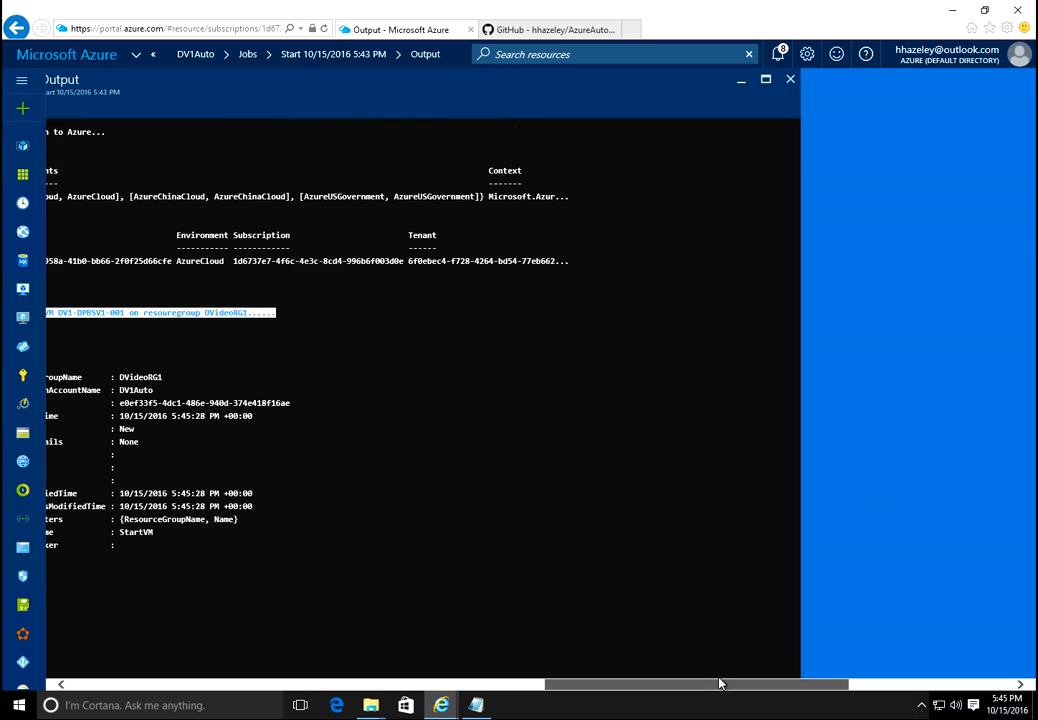
Close the Start job's output, details and job list, and refresh the DV1Auto account overview
left_click(791, 80)
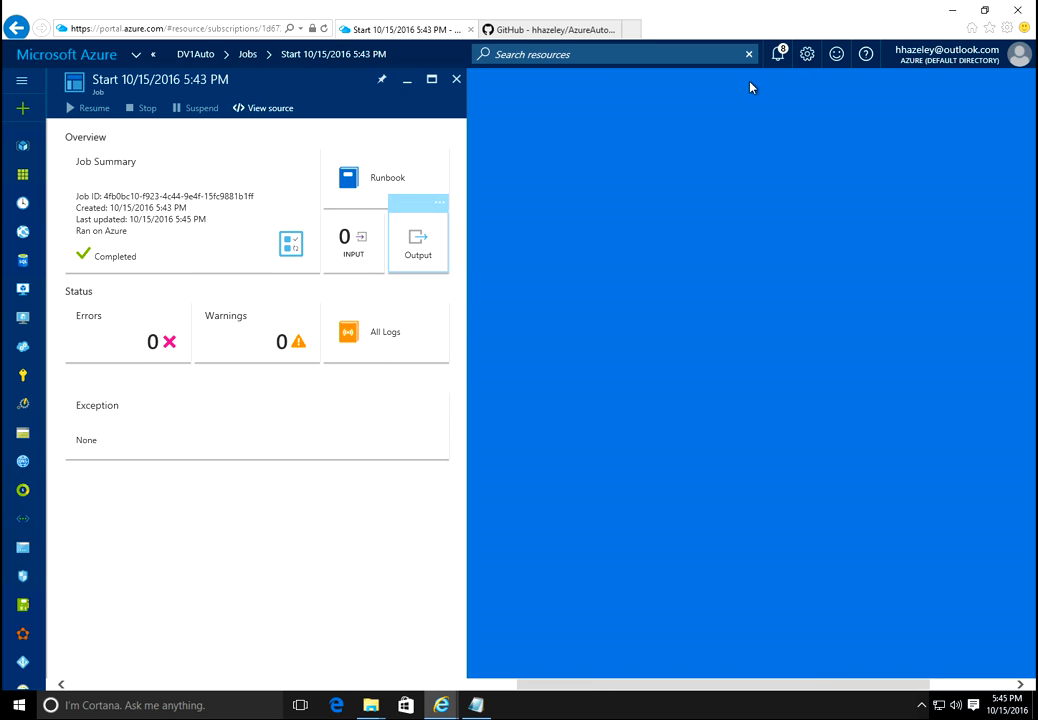
left_click(458, 82)
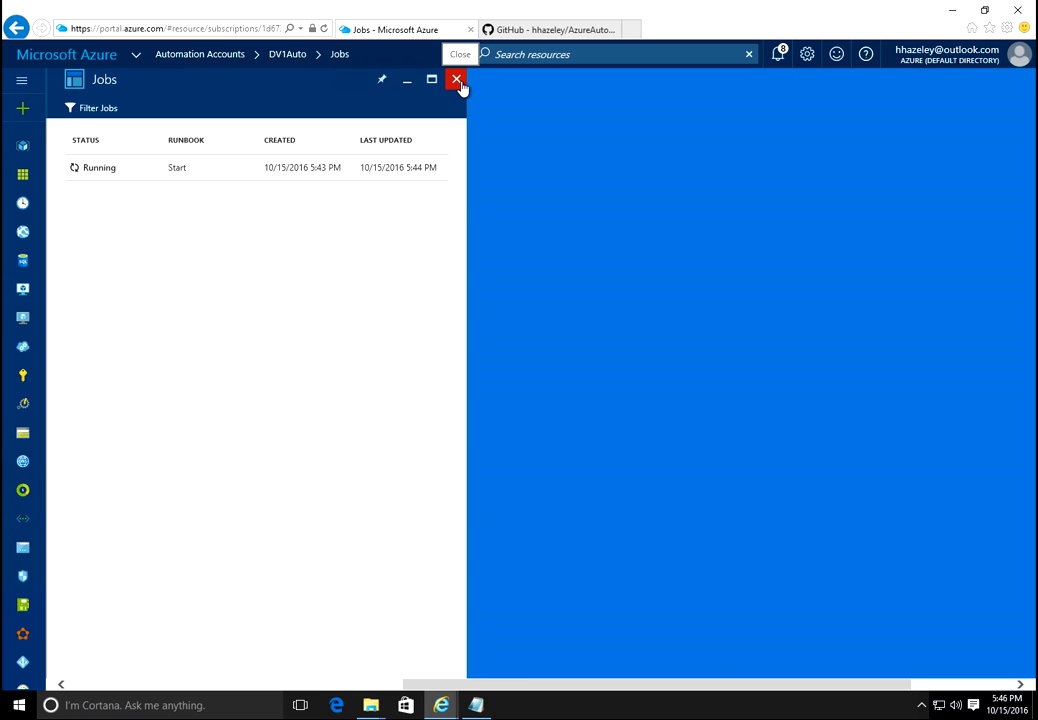
left_click(457, 82)
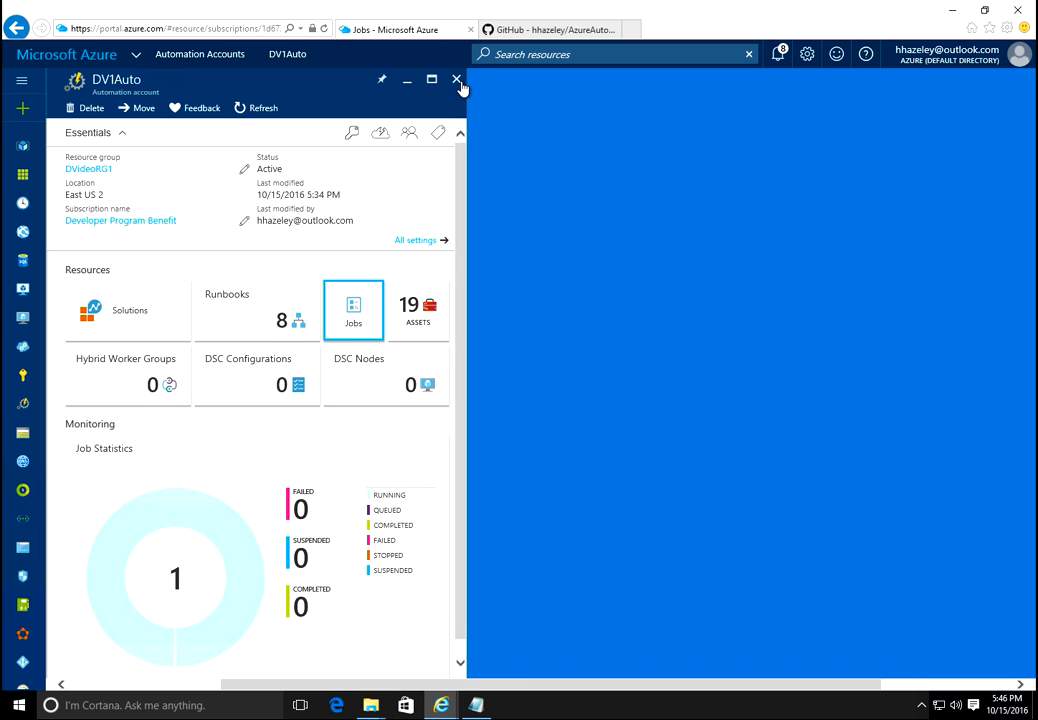
left_click(266, 109)
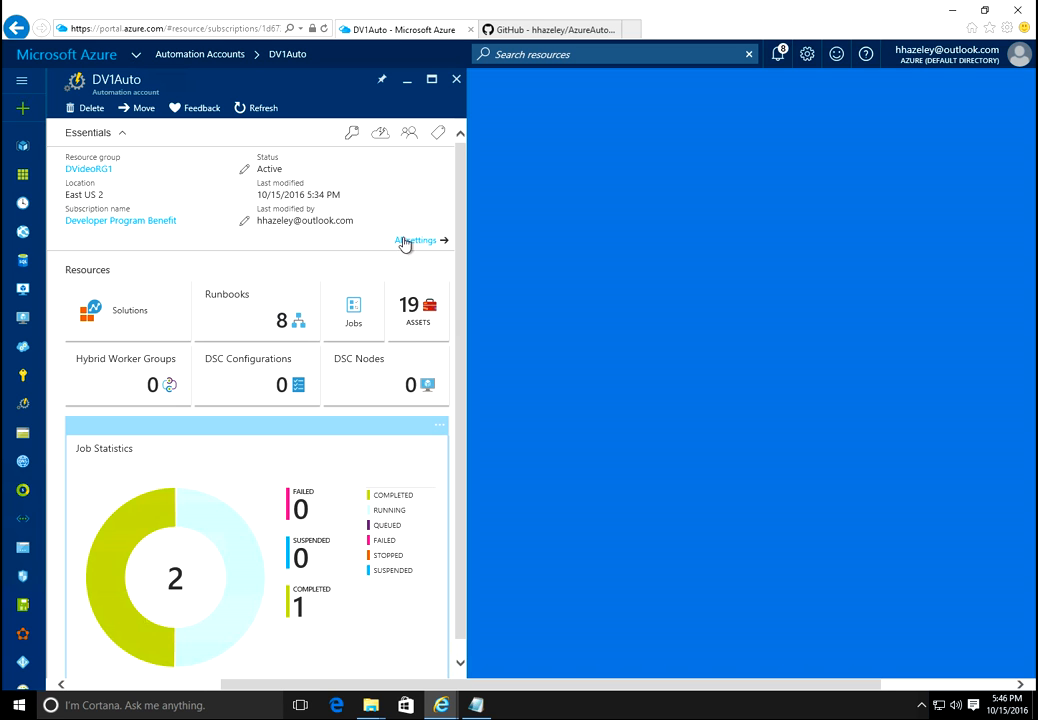
Open the StartVM job from the DV1Auto account's job list and examine its input parameters and output
left_click(350, 320)
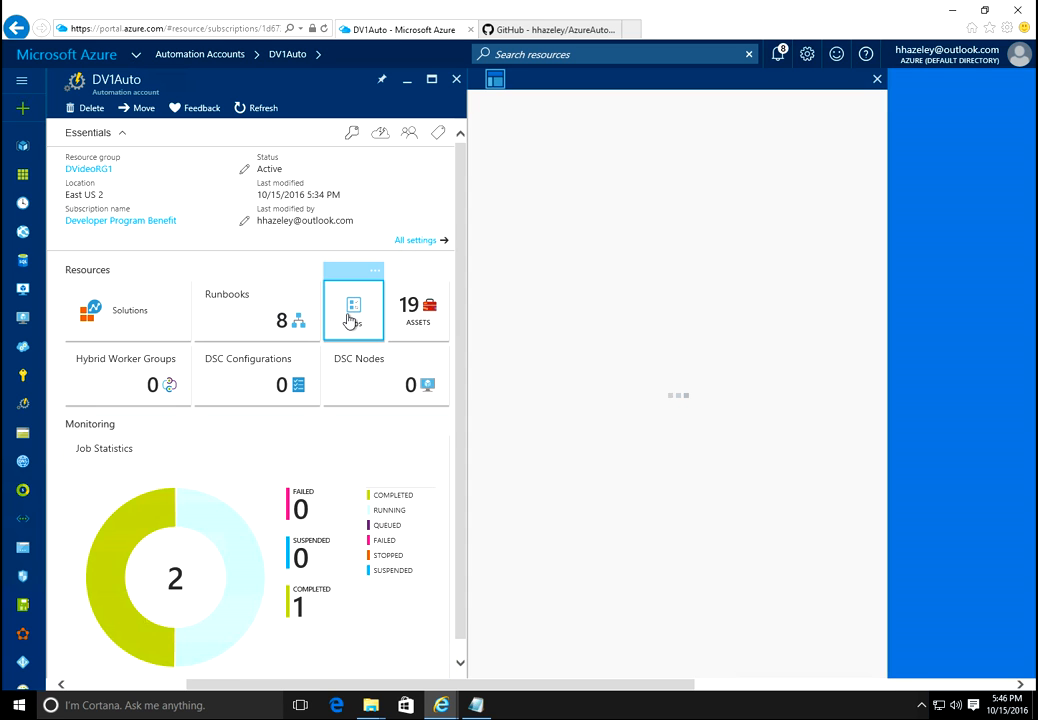
left_click(513, 107)
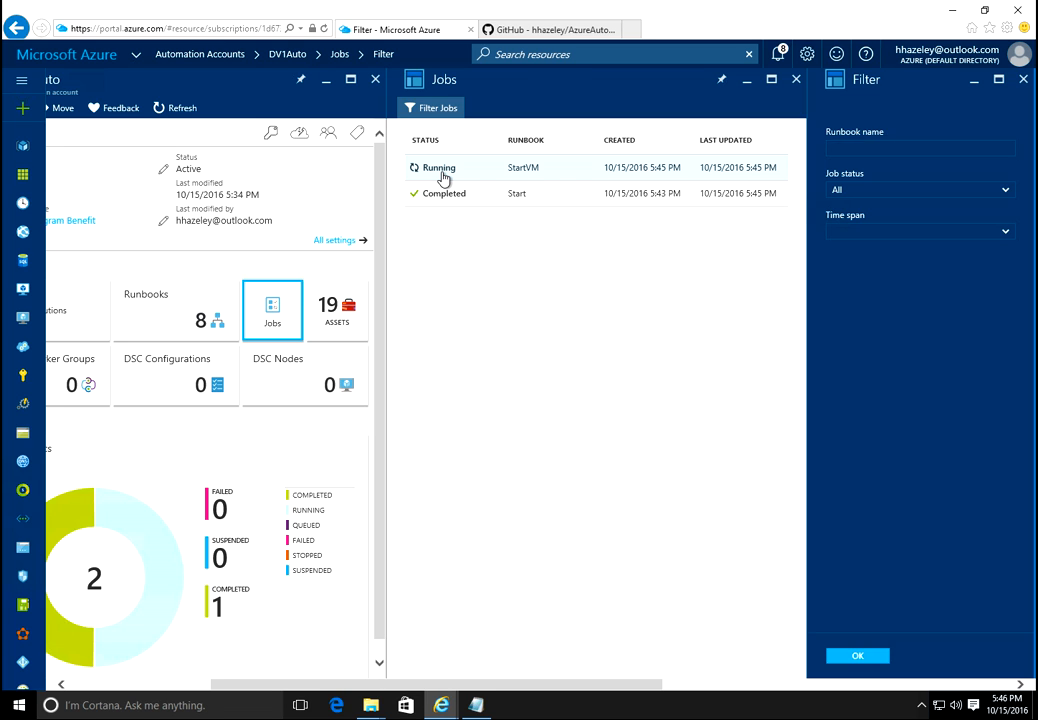
left_click(444, 177)
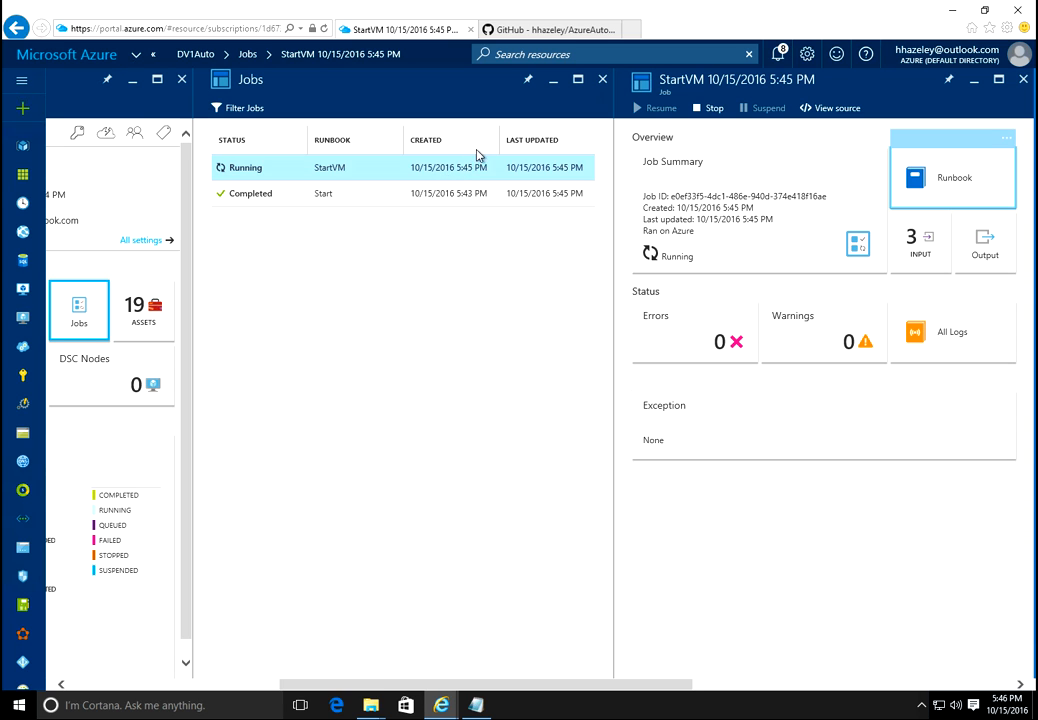
left_click(932, 256)
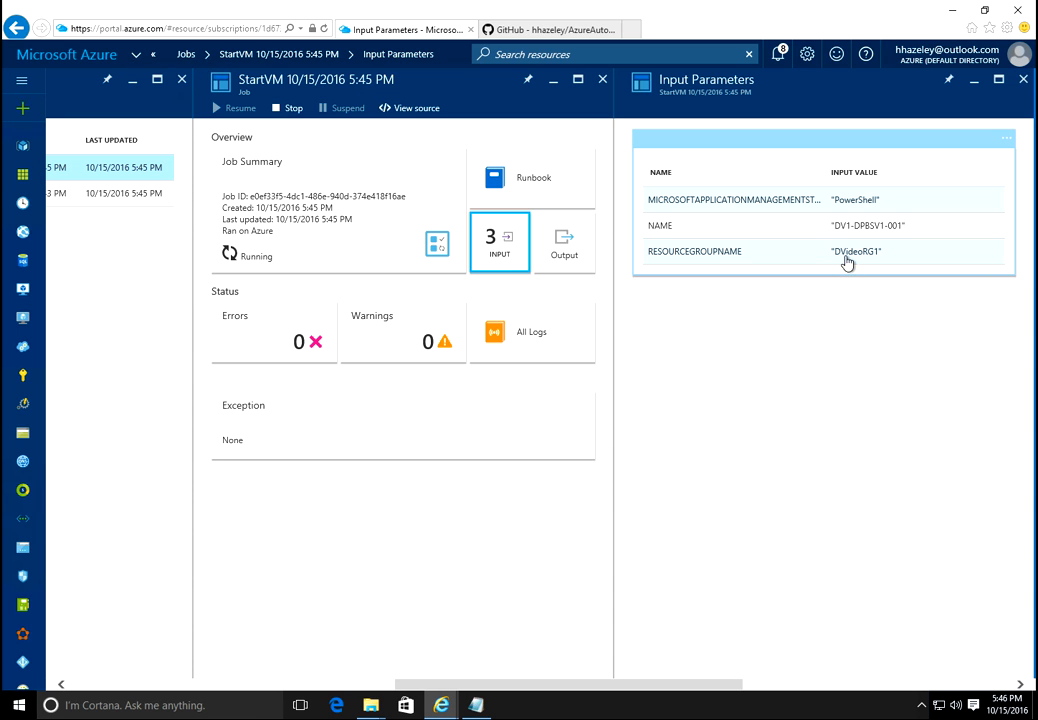
left_click(578, 247)
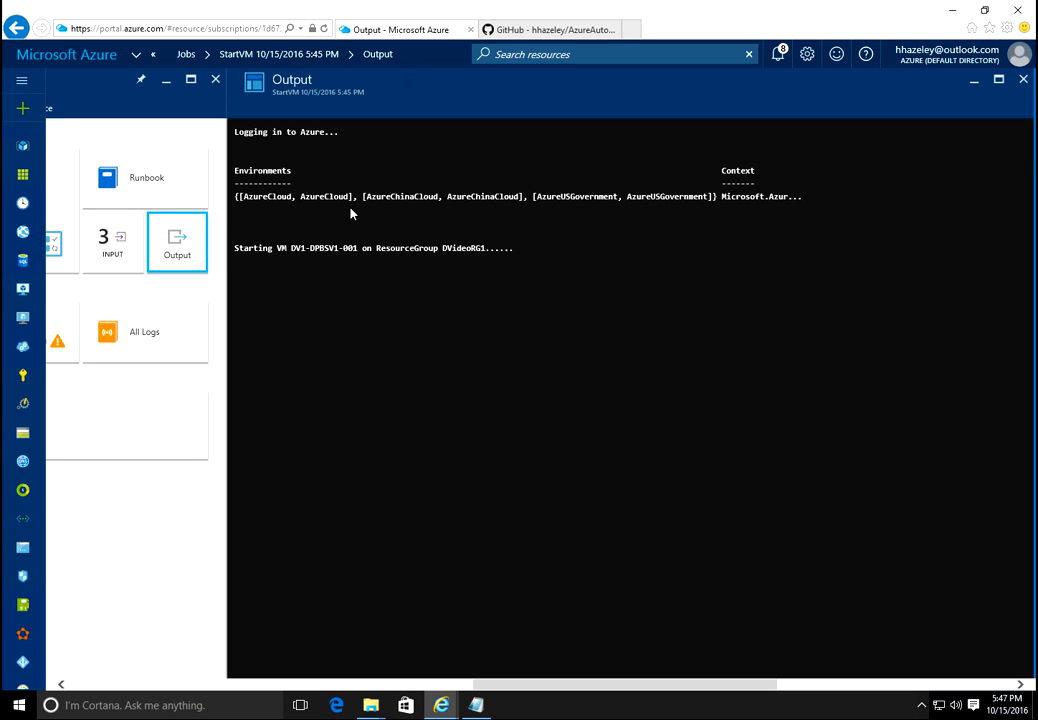
Return from the StartVM job's output to the DV1Auto account overview and refresh the job statistics
left_click(1024, 80)
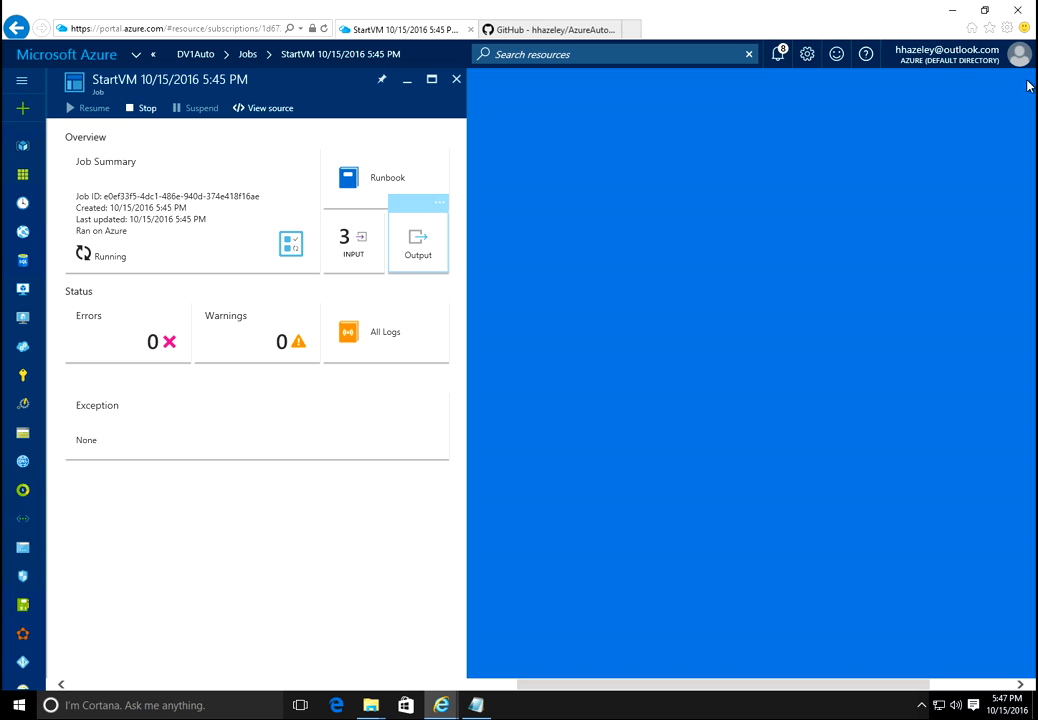
left_click(456, 84)
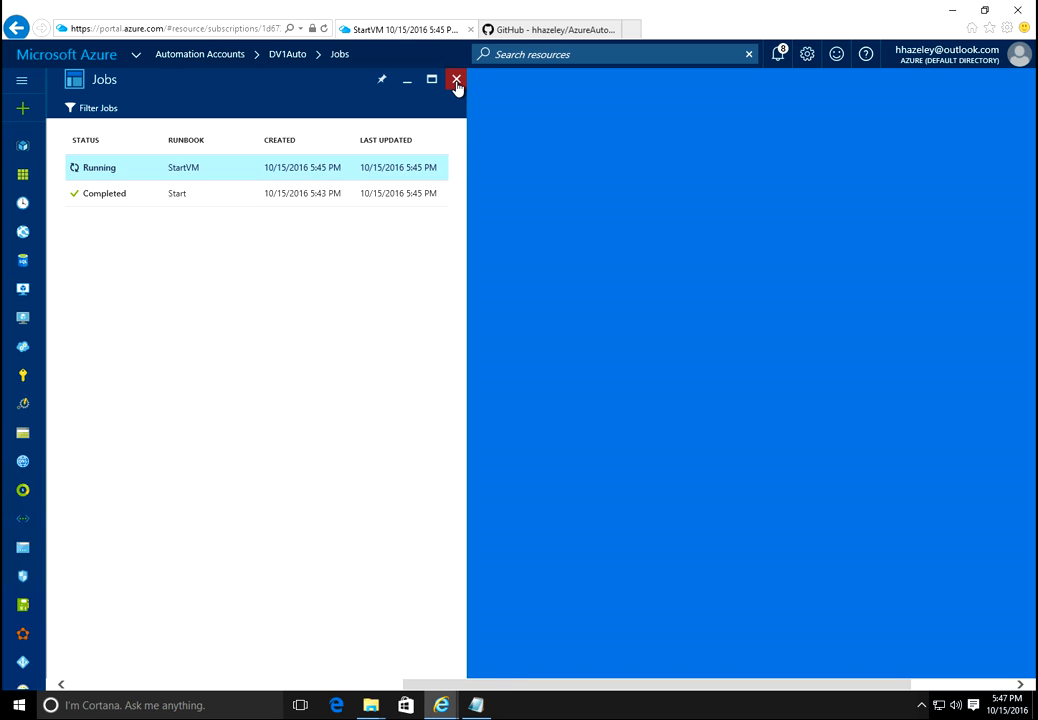
left_click(456, 84)
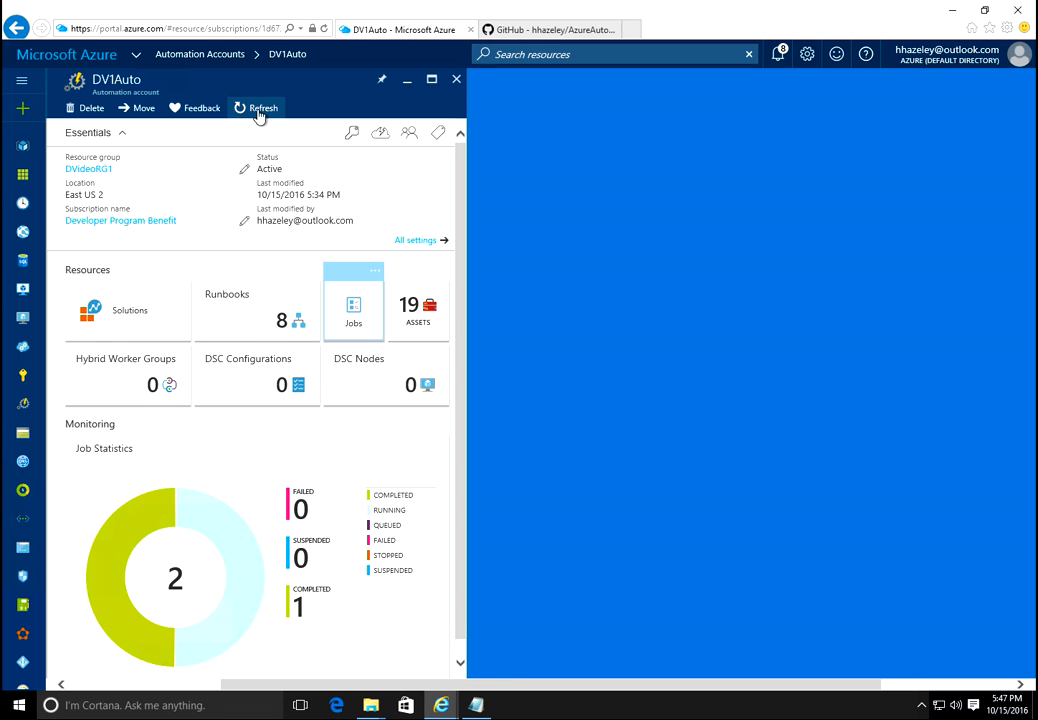
left_click(260, 110)
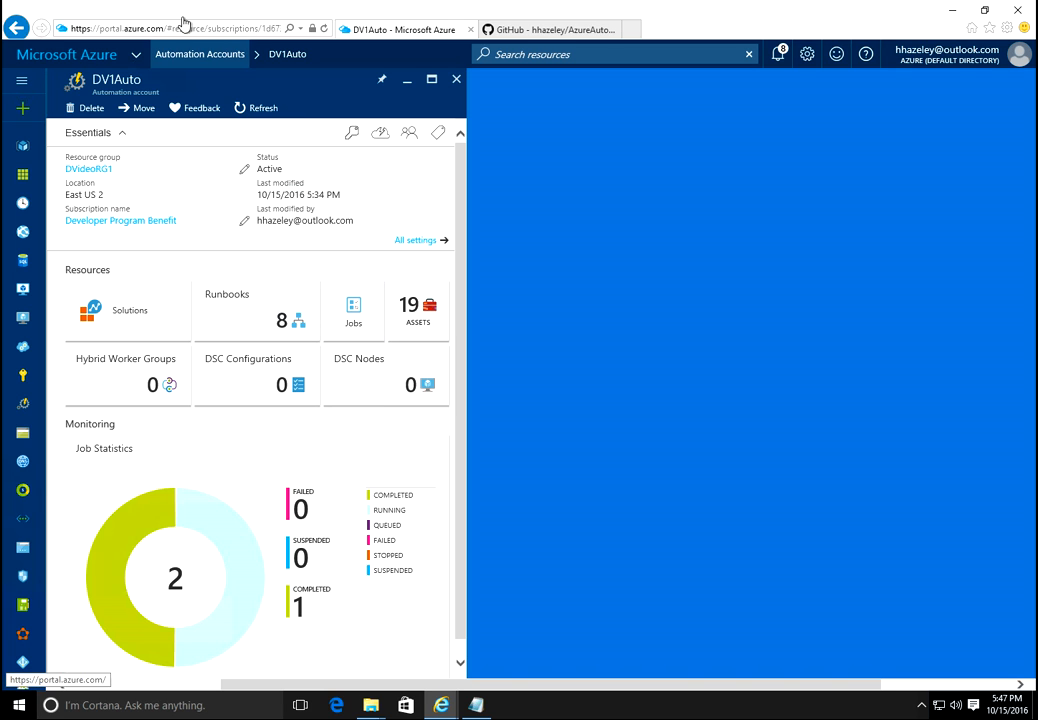
From the virtual machines list, open the tags of DV1-DPBSV1-002 and save a tag with key Start and value Auto
left_click(139, 57)
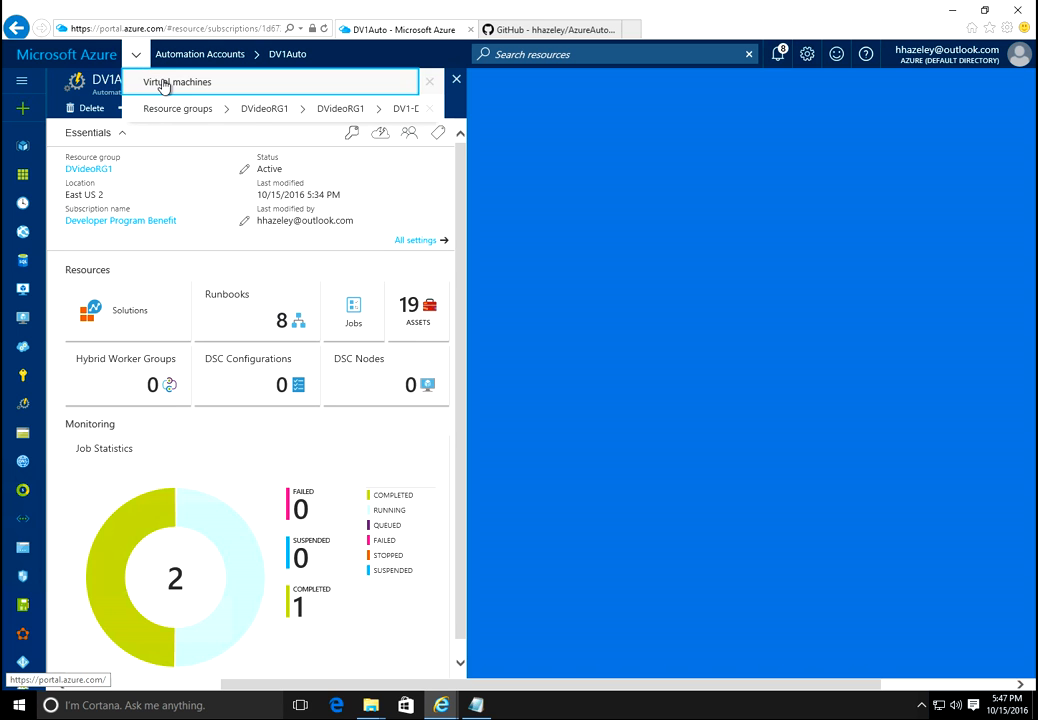
left_click(163, 84)
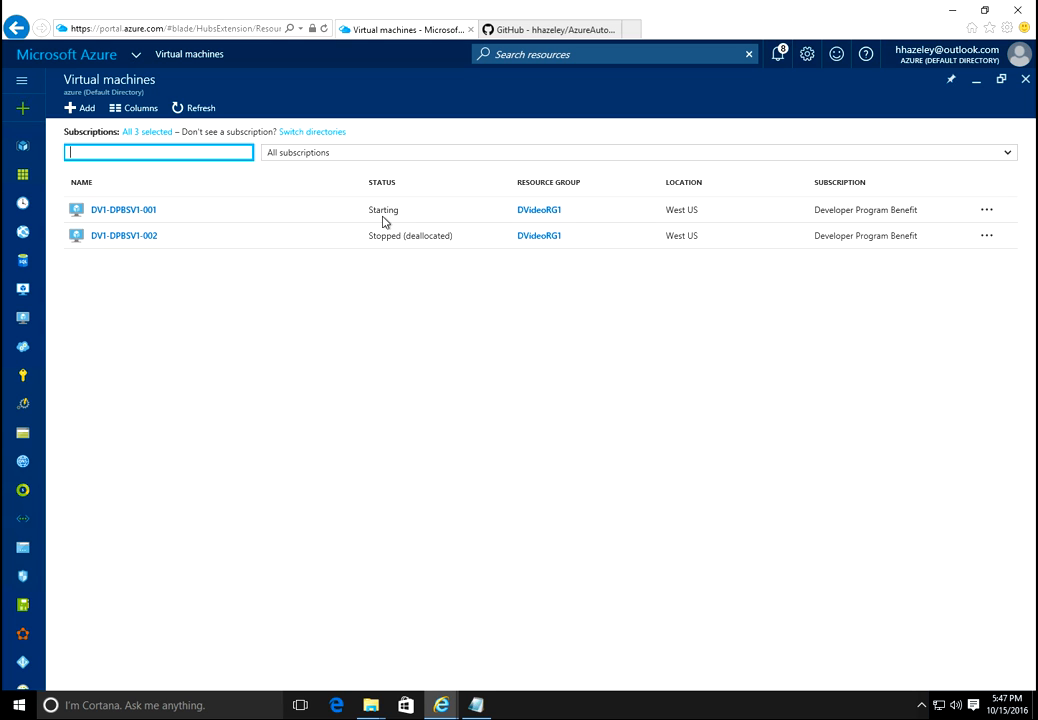
left_click(142, 237)
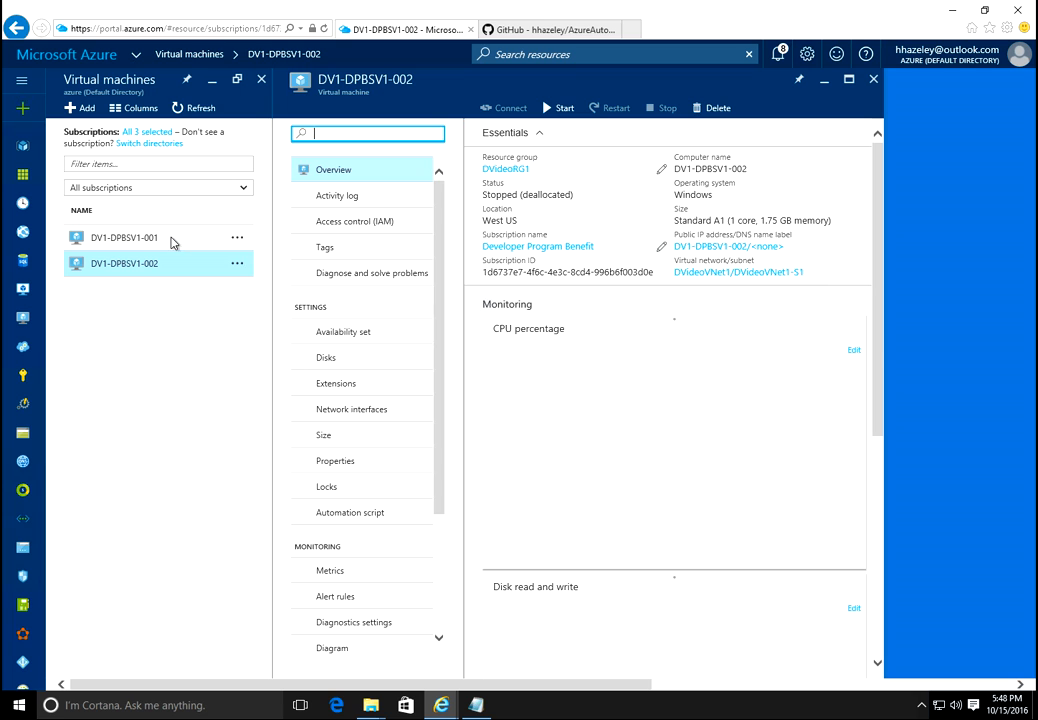
left_click(325, 253)
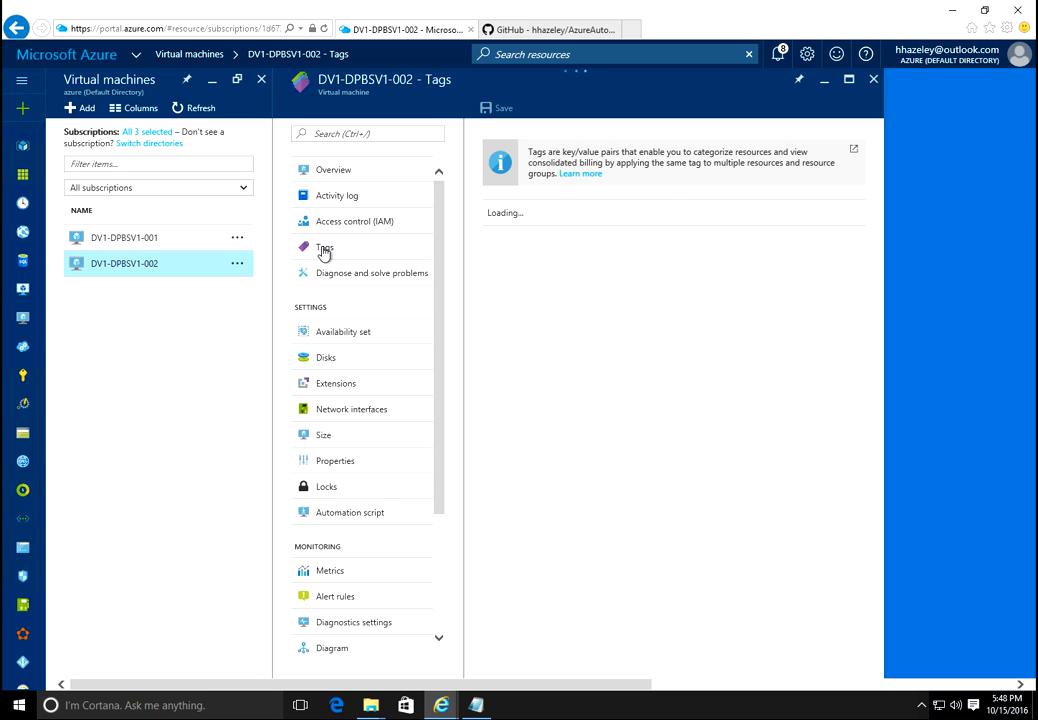
left_click(502, 222)
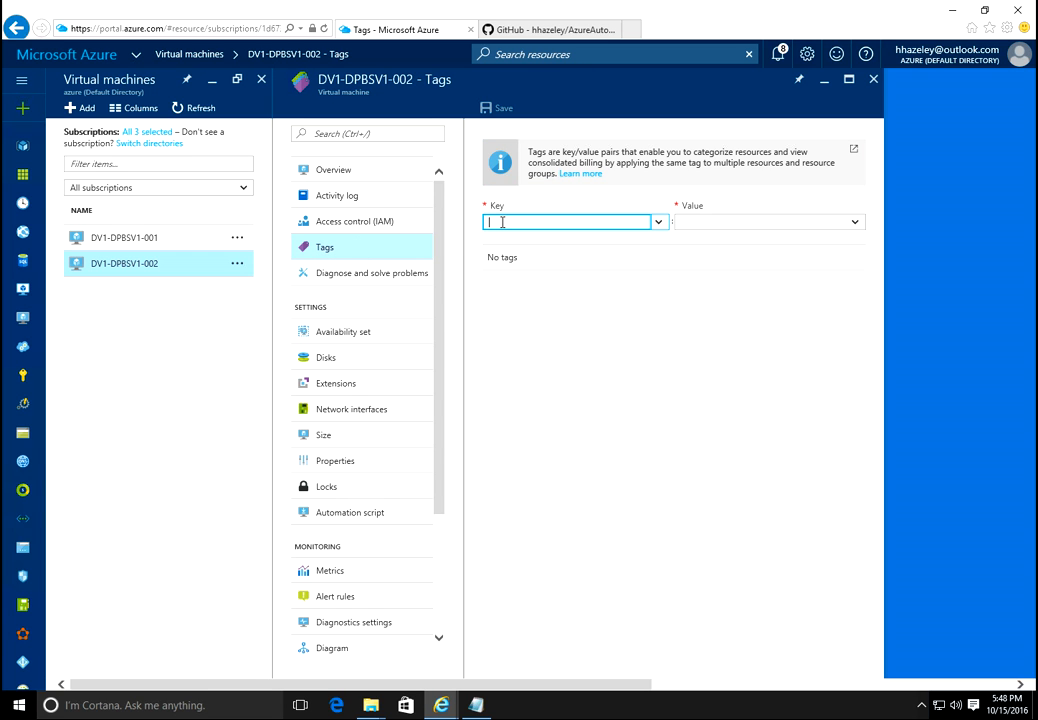
type("Star")
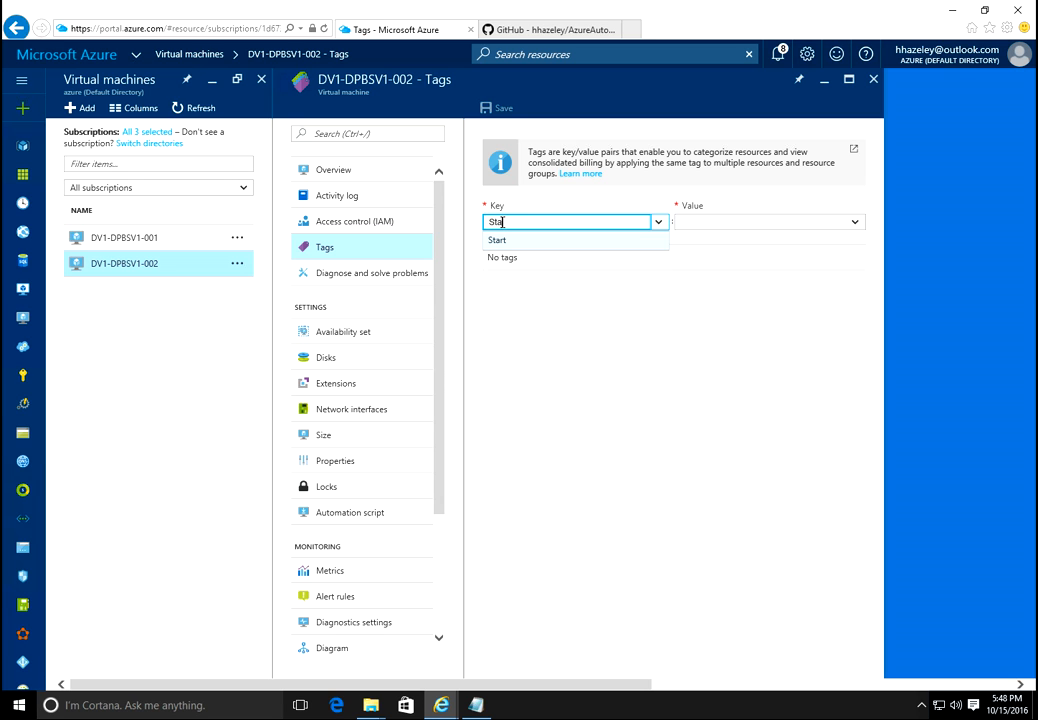
type("t")
key("Tab")
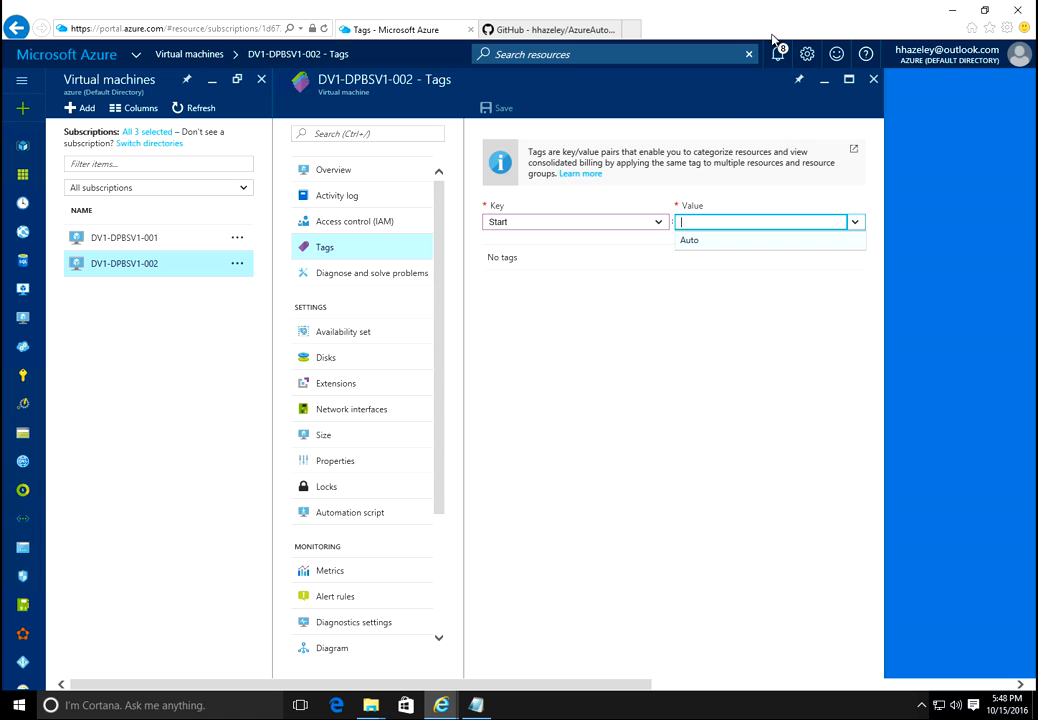
left_click(727, 243)
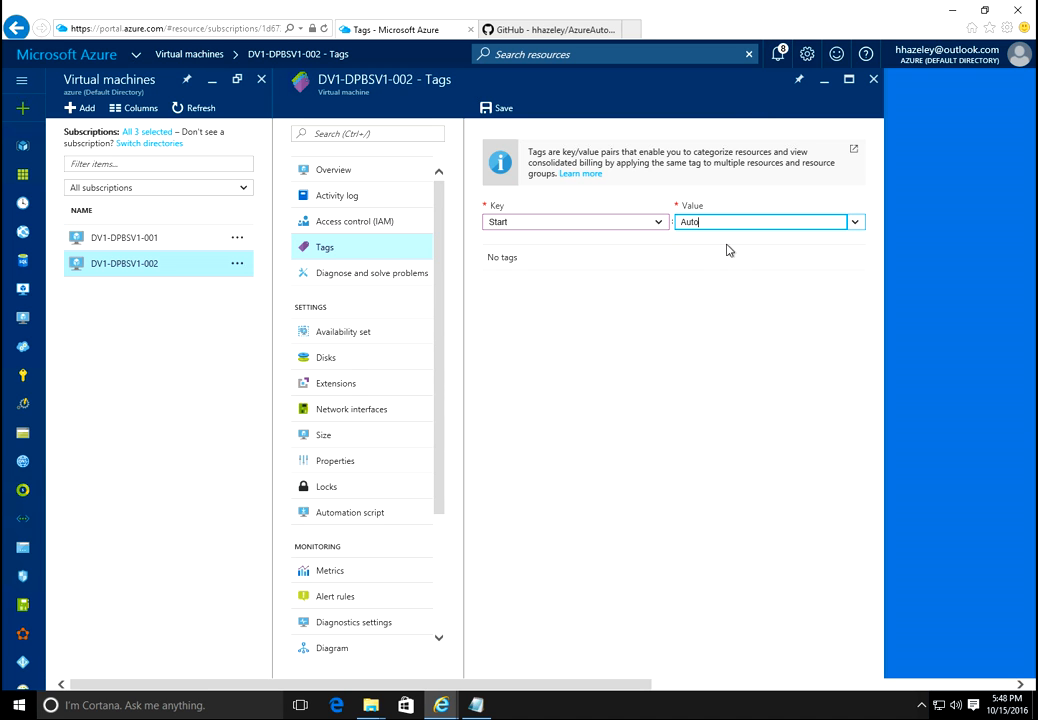
left_click(505, 109)
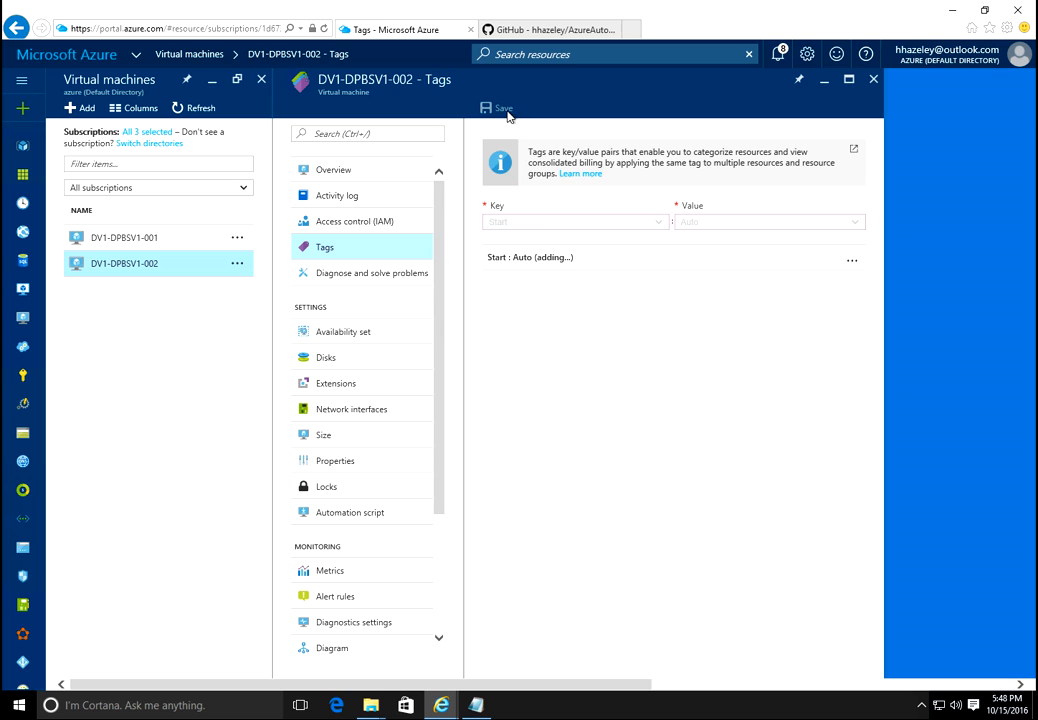
Add and save a second tag on DV1-DPBSV1-002 with key Stop and value Auto
left_click(543, 224)
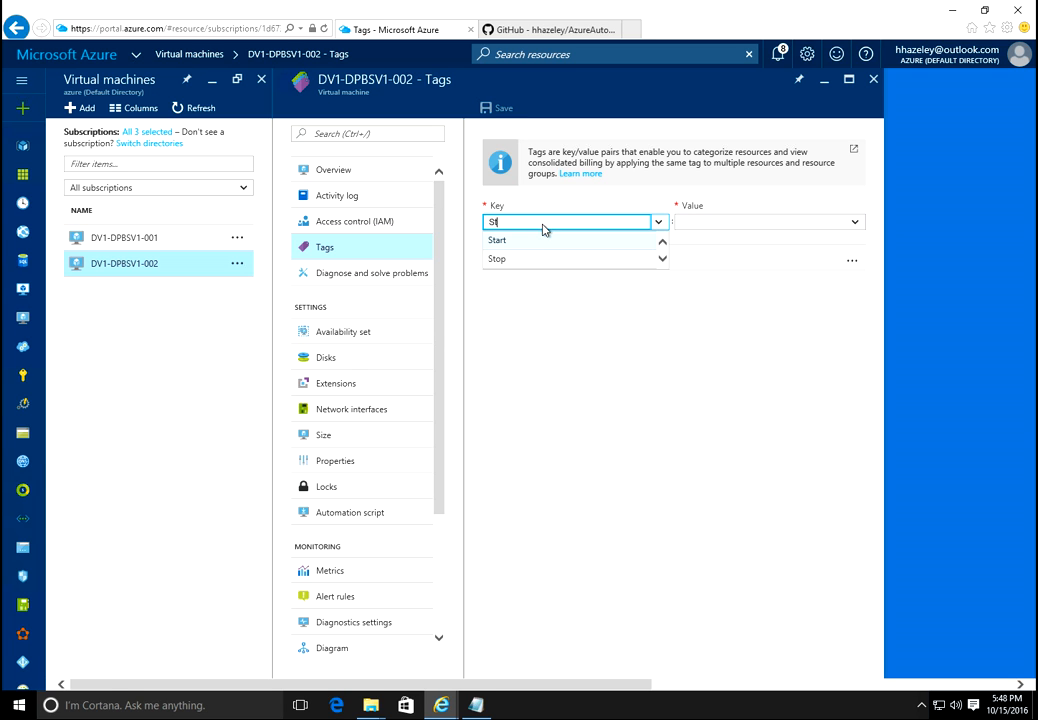
type("Stop")
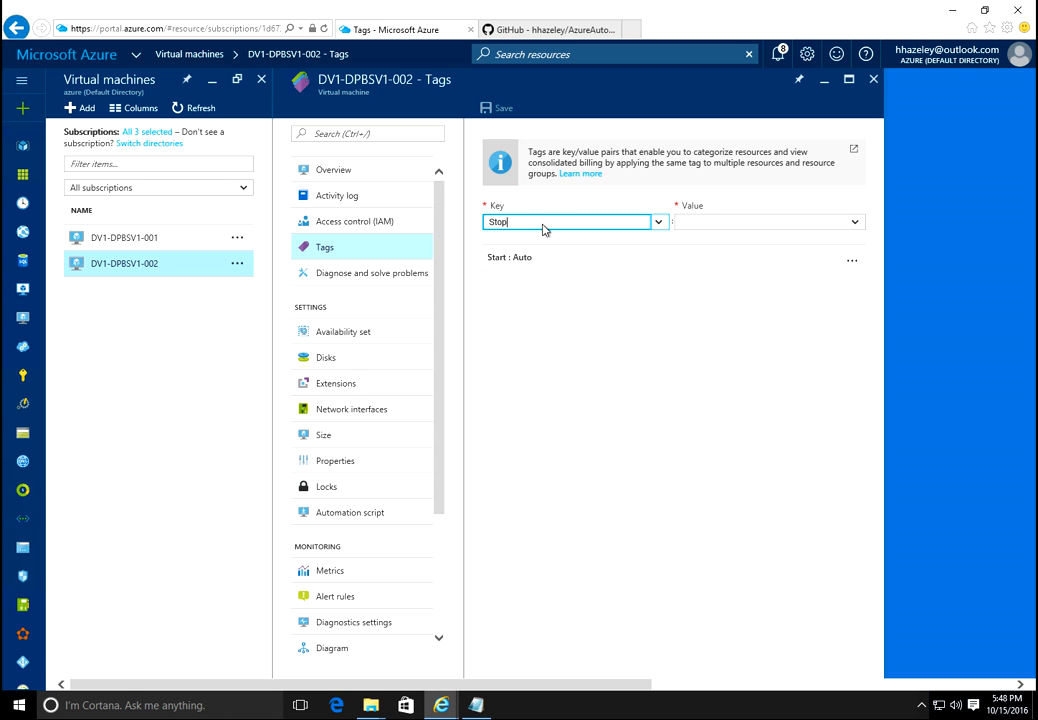
key("Tab")
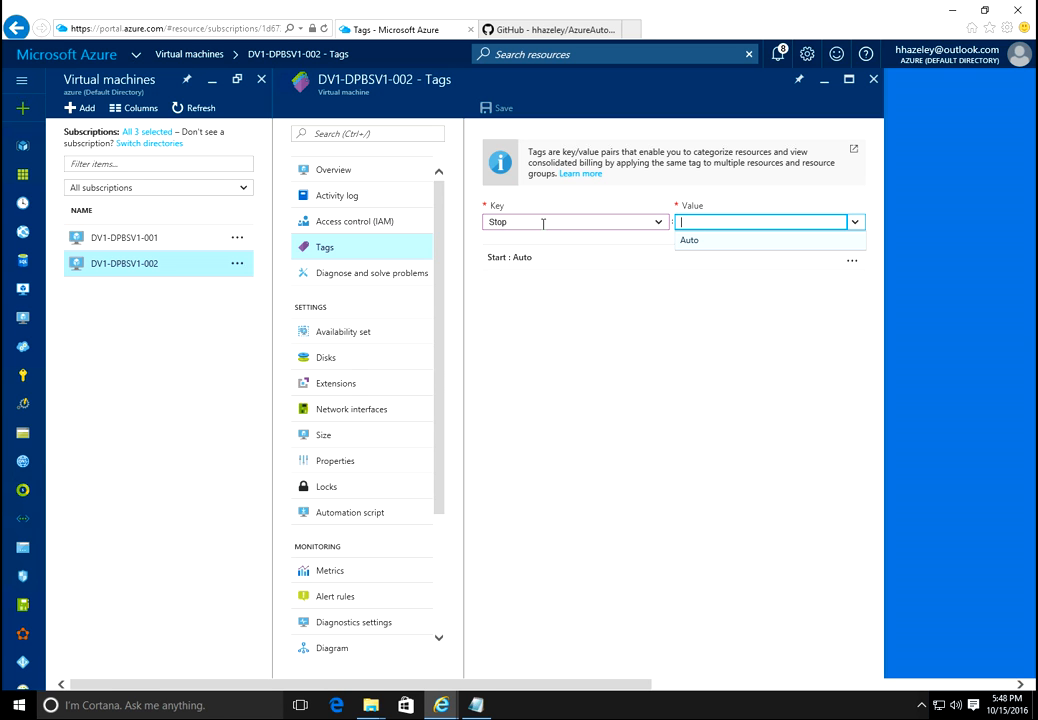
left_click(700, 241)
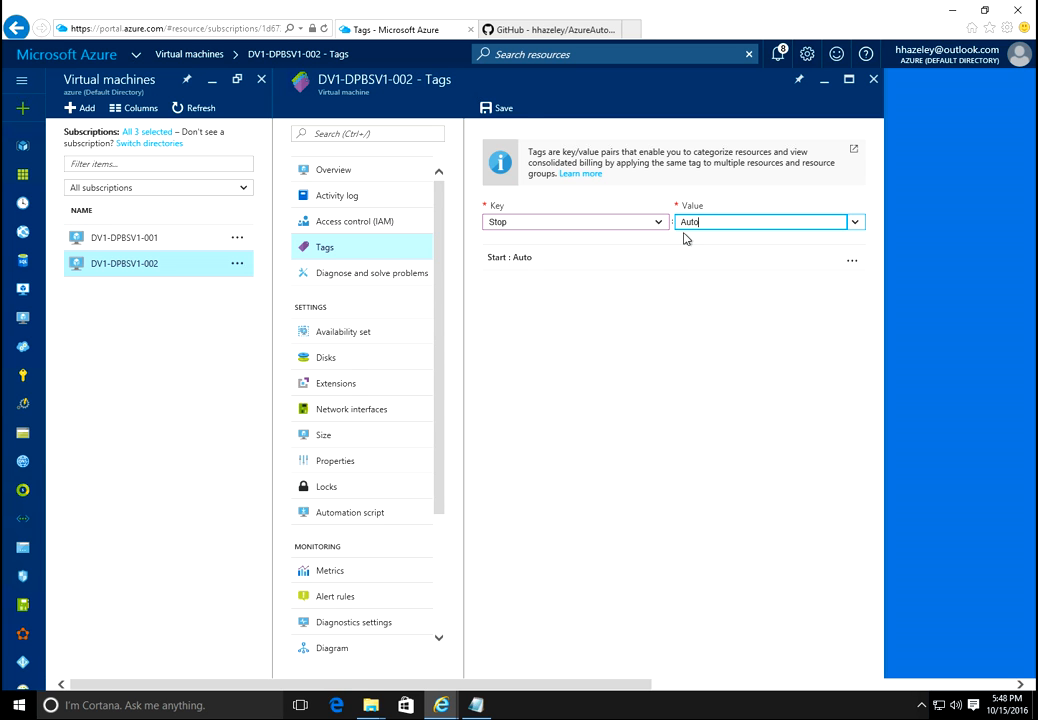
left_click(514, 110)
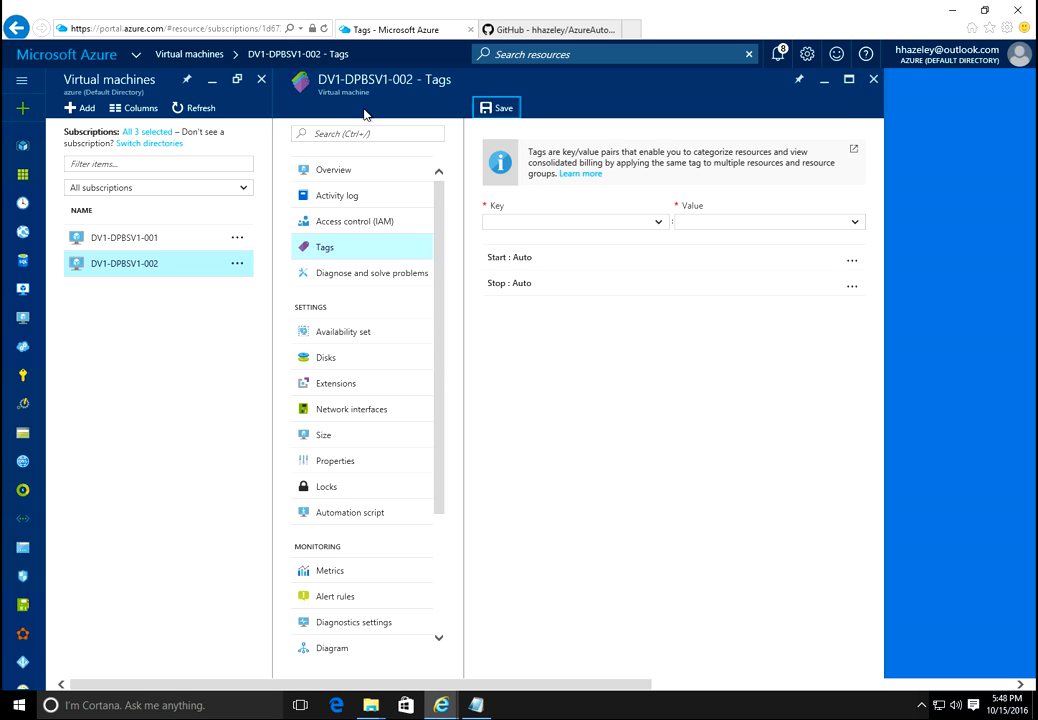
Close the virtual machine's tags, go back to the DV1Auto automation account and refresh its job statistics
left_click(874, 80)
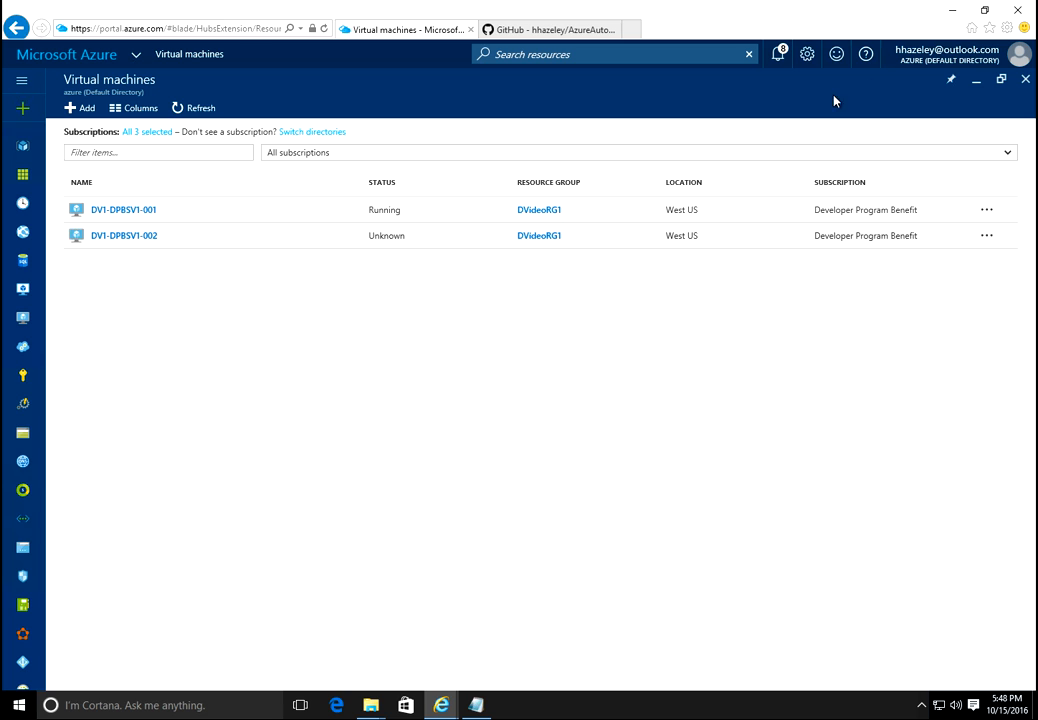
left_click(137, 57)
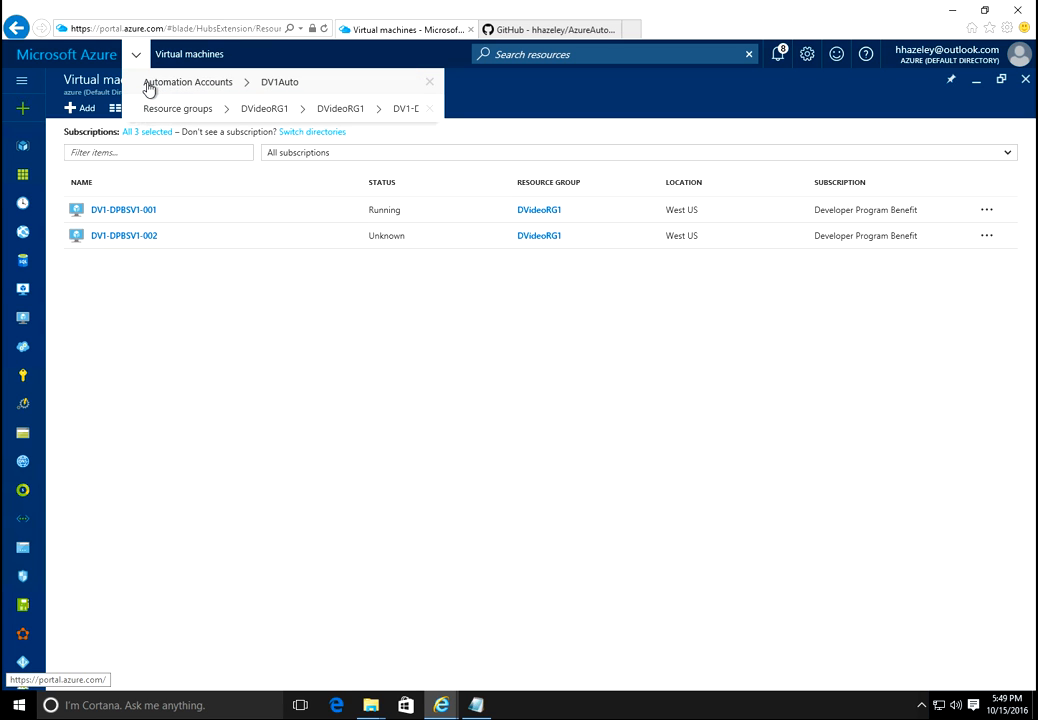
left_click(148, 86)
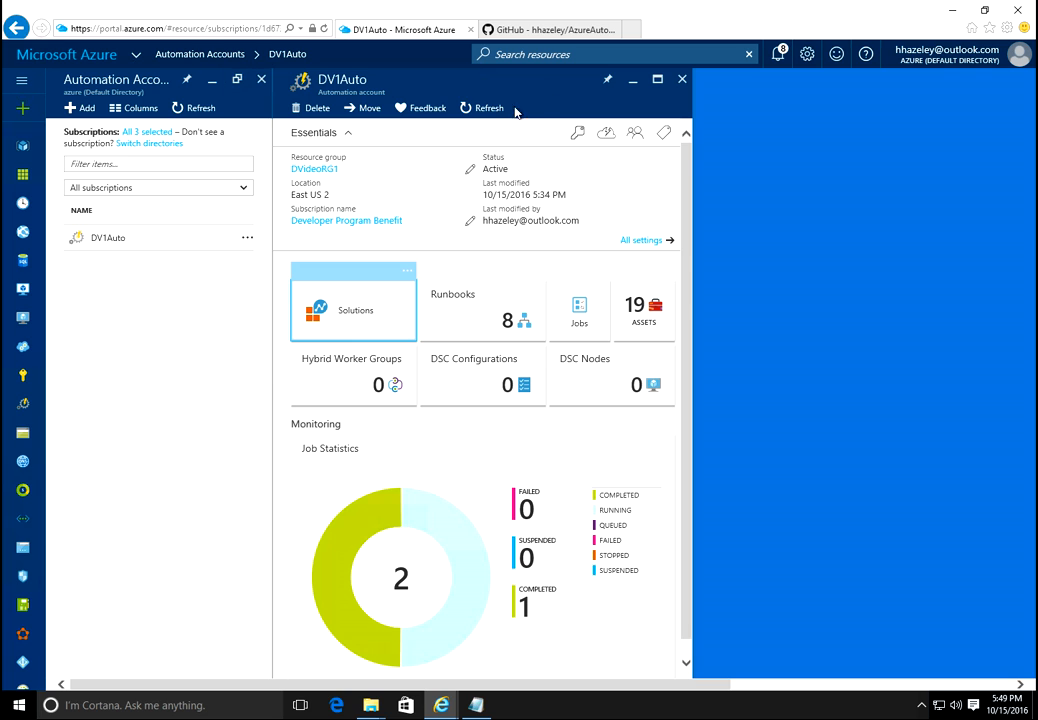
left_click(467, 110)
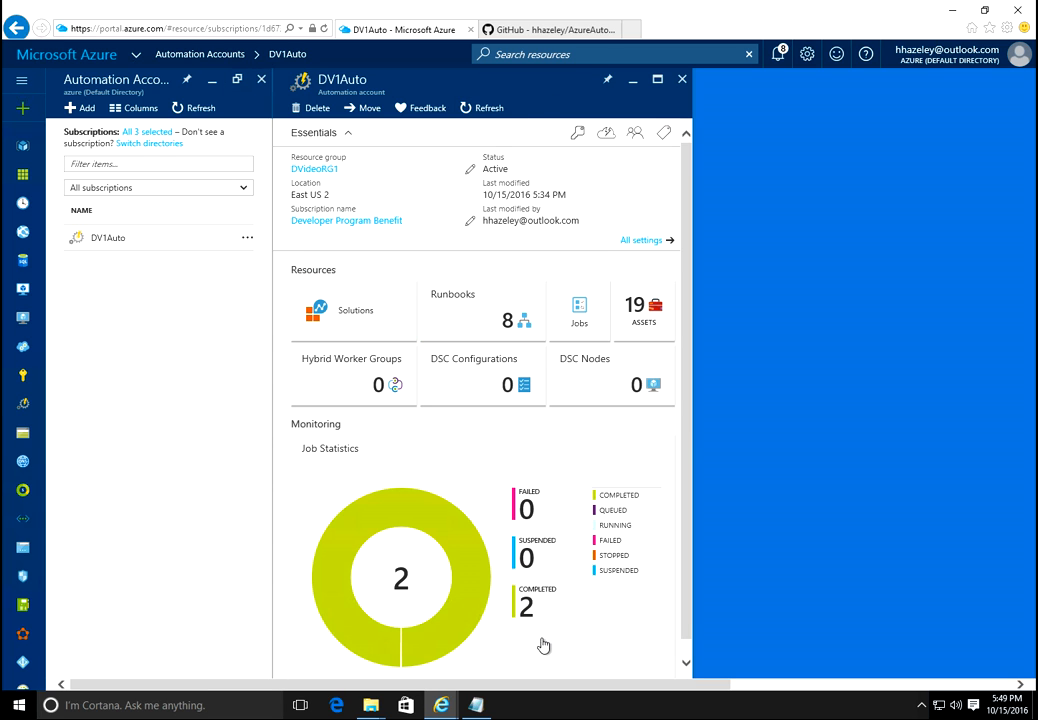
Examine the output of the StartVM job created at 5:45 PM, then return to the DV1Auto account overview
left_click(582, 313)
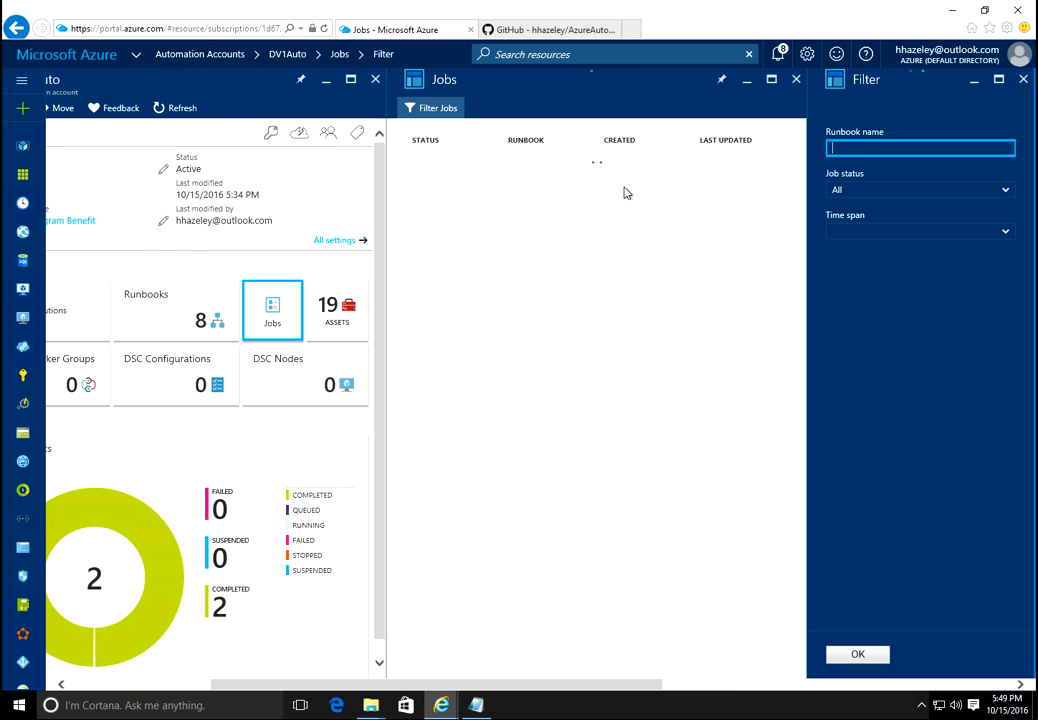
left_click(448, 177)
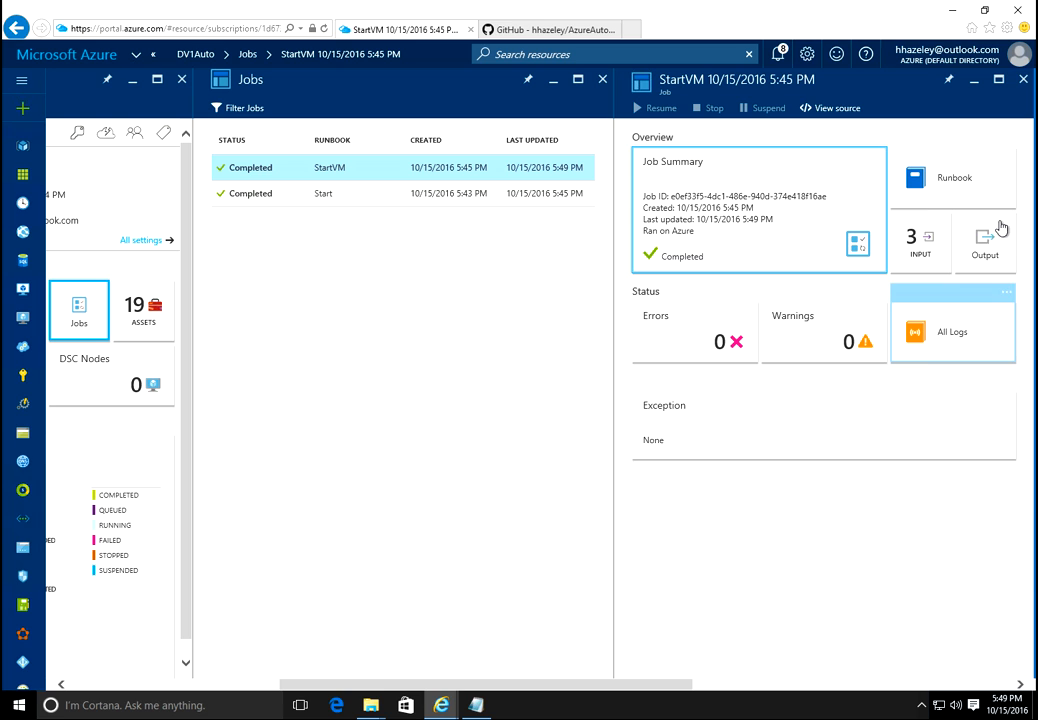
left_click(986, 242)
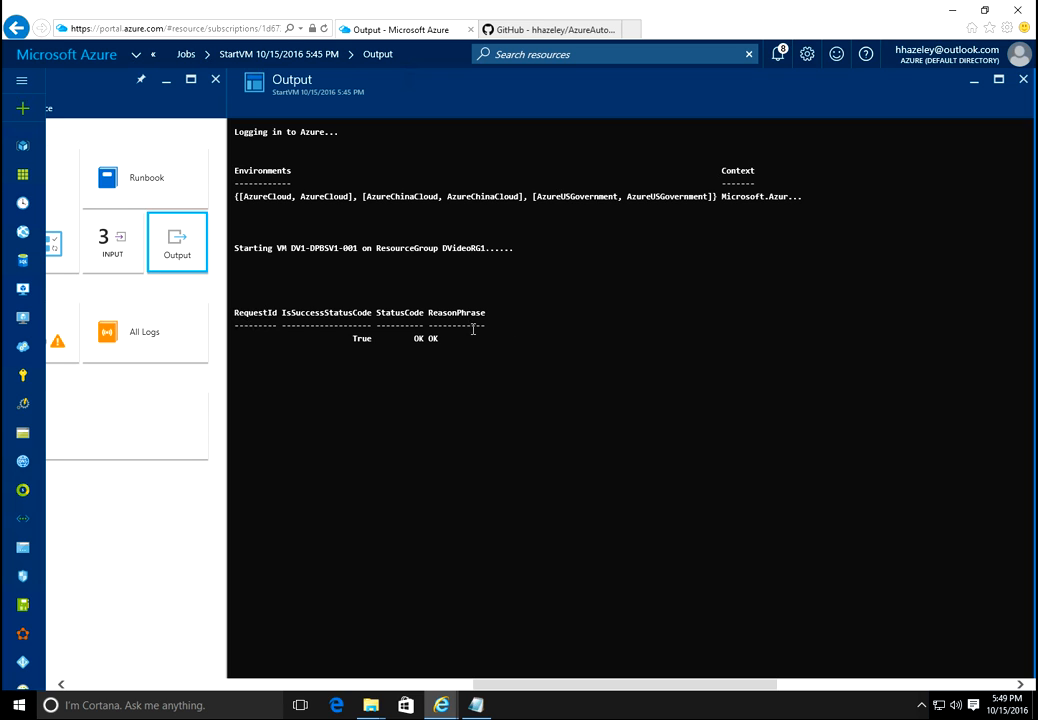
left_click_drag(443, 338, 286, 308)
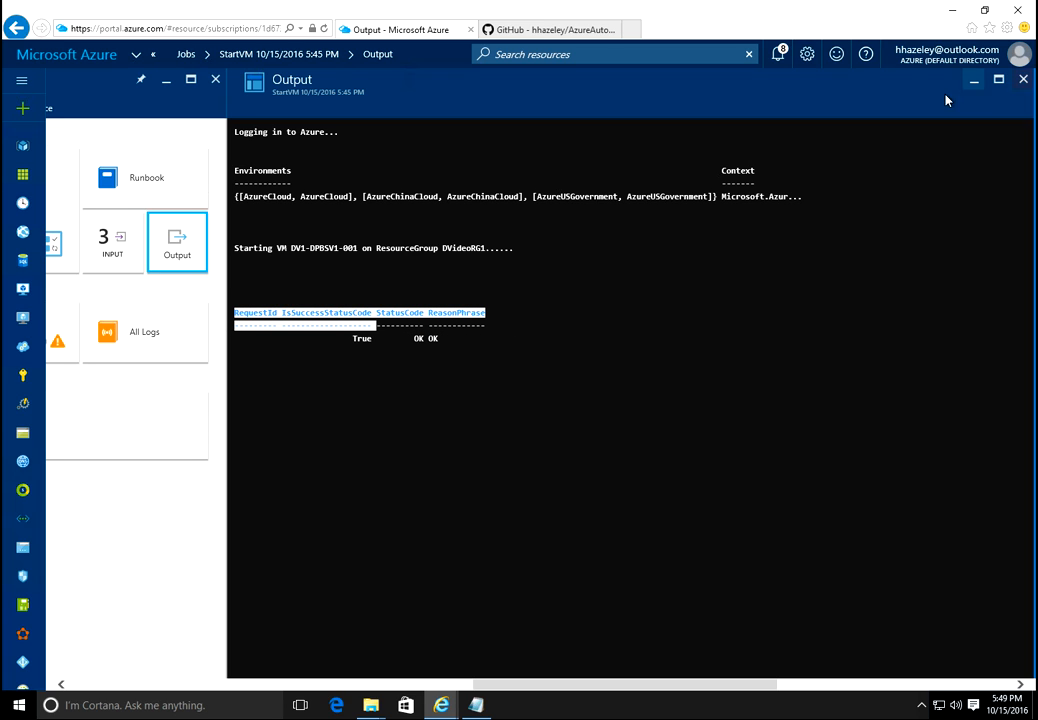
left_click(1022, 81)
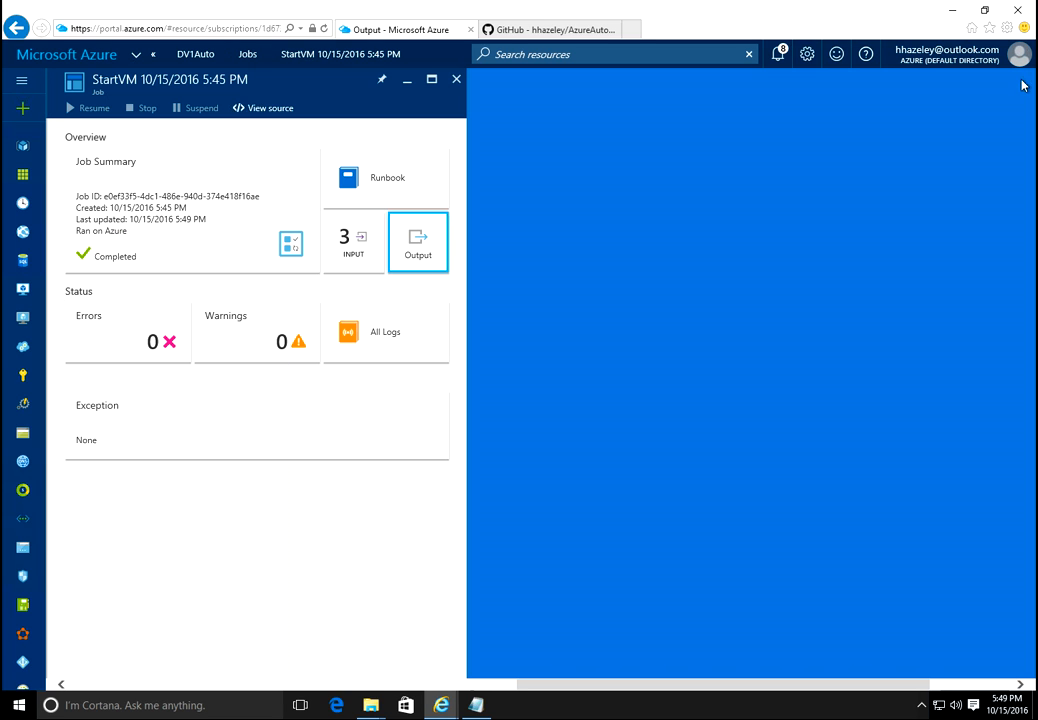
left_click(456, 80)
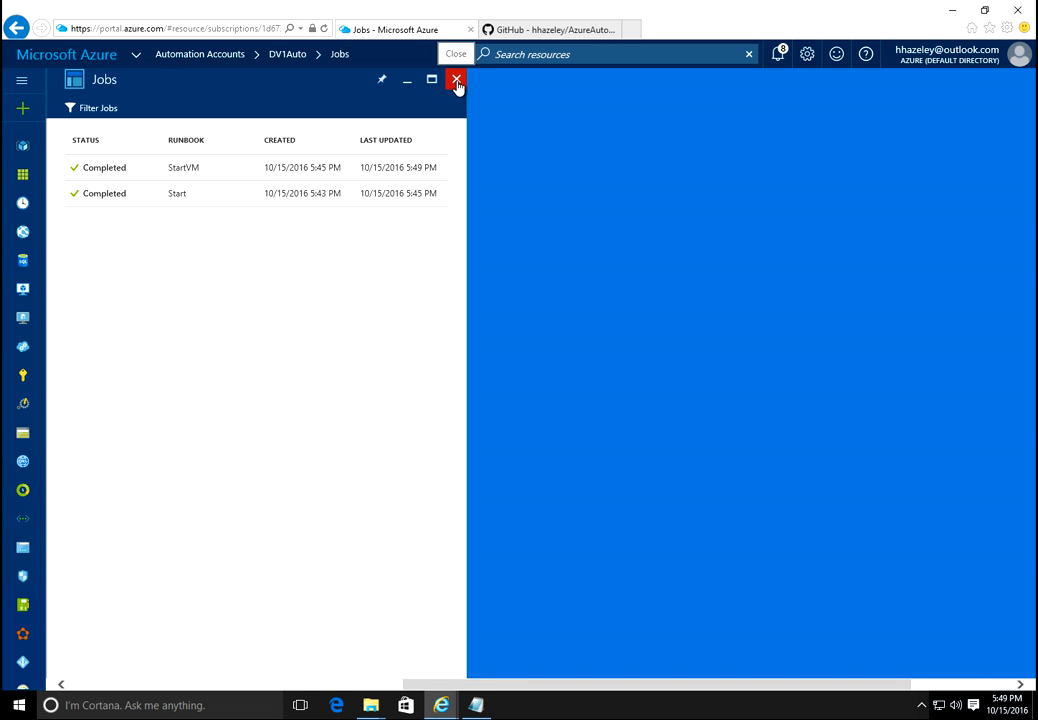
left_click(456, 80)
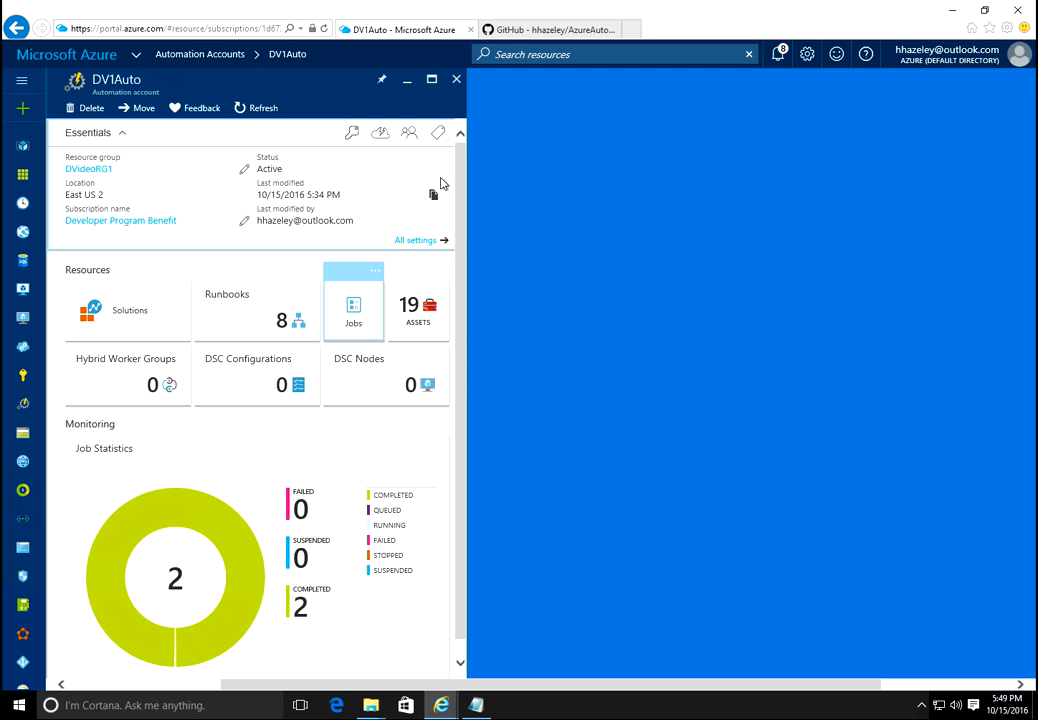
Start the Start runbook with its default parameters and return to the DV1Auto account overview
left_click(248, 323)
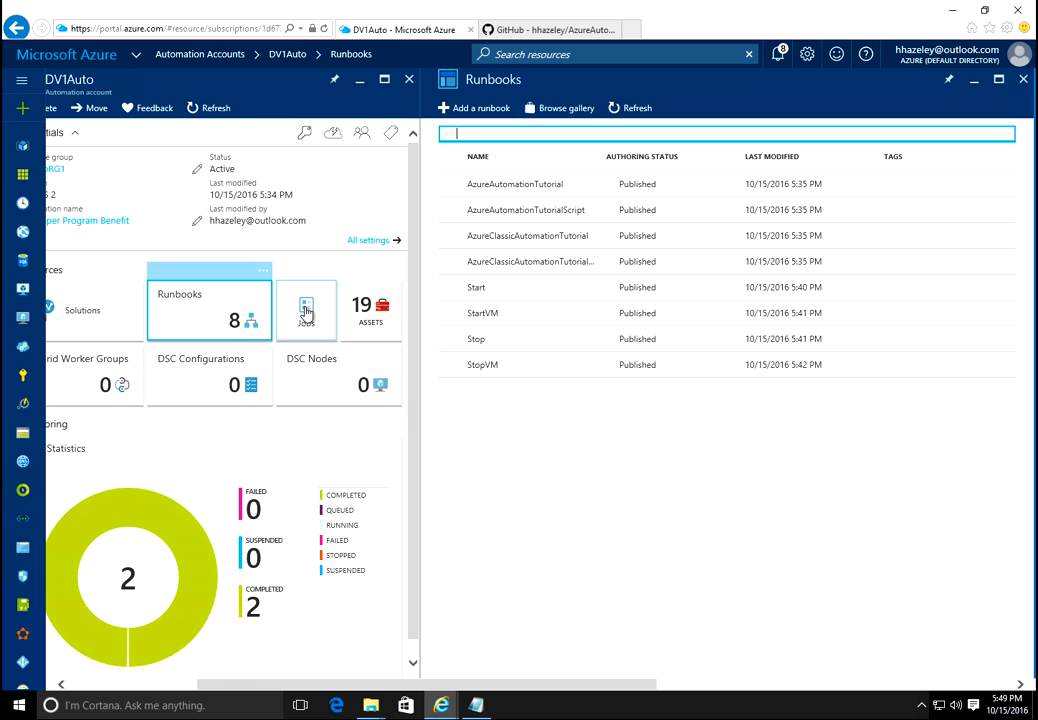
left_click(481, 288)
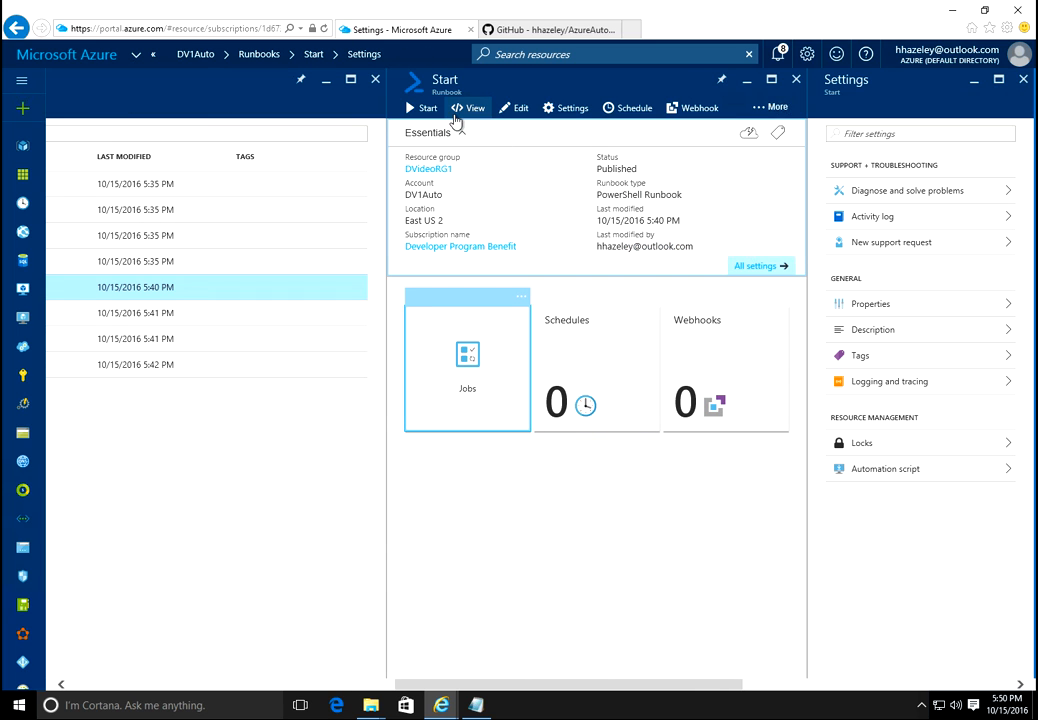
left_click(426, 114)
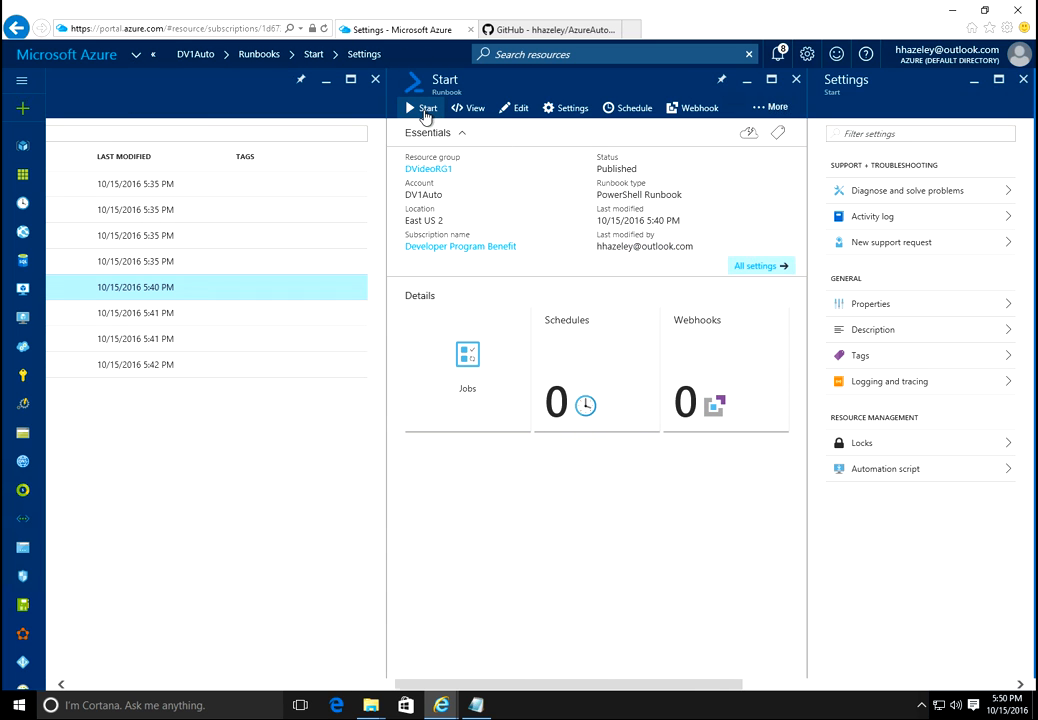
left_click(426, 112)
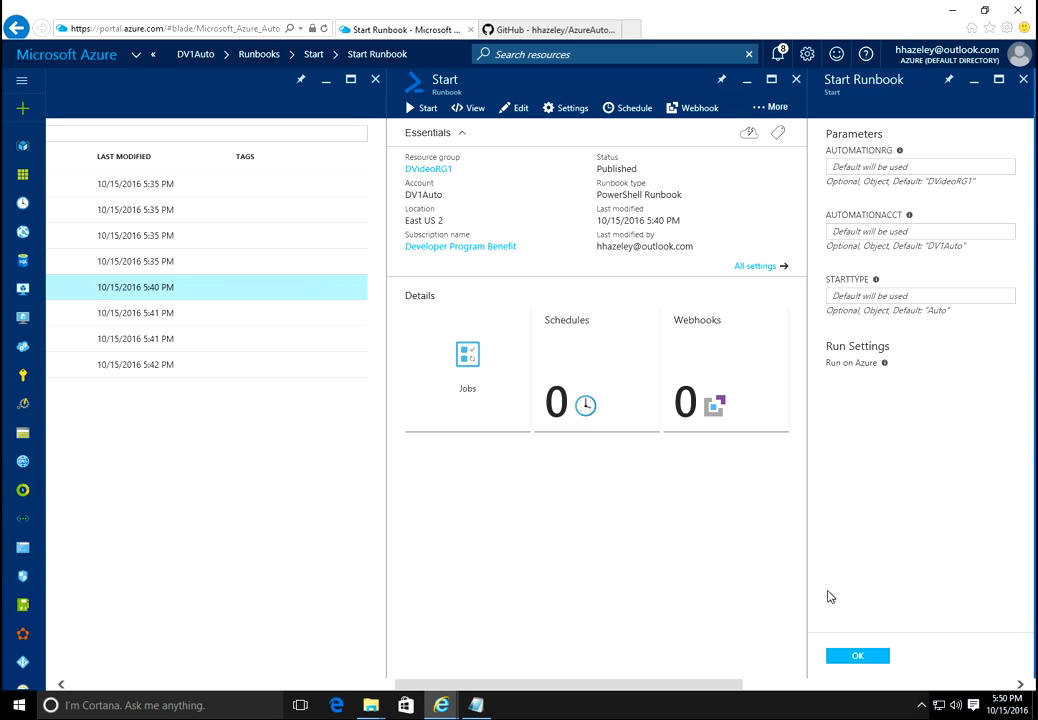
left_click(855, 662)
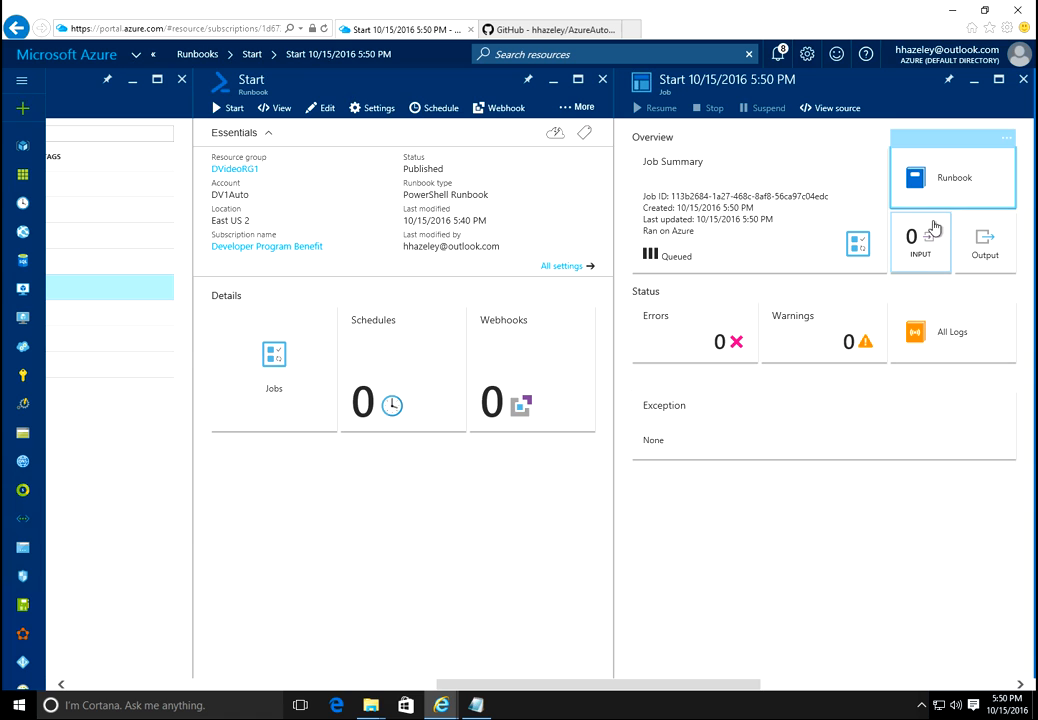
left_click(1024, 80)
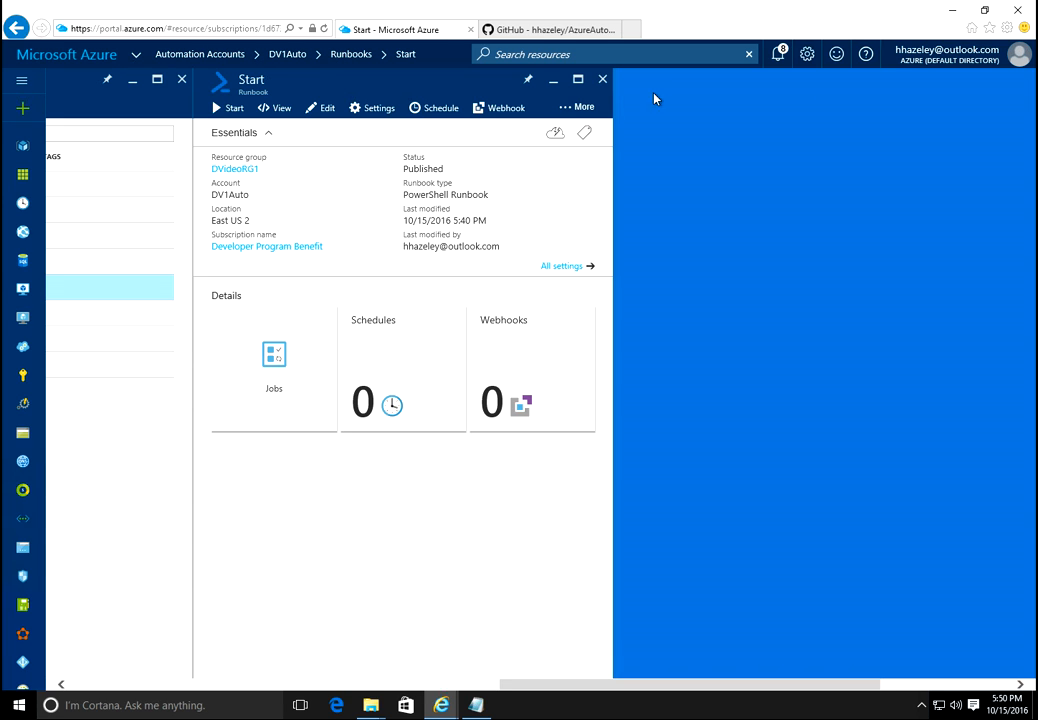
left_click(603, 82)
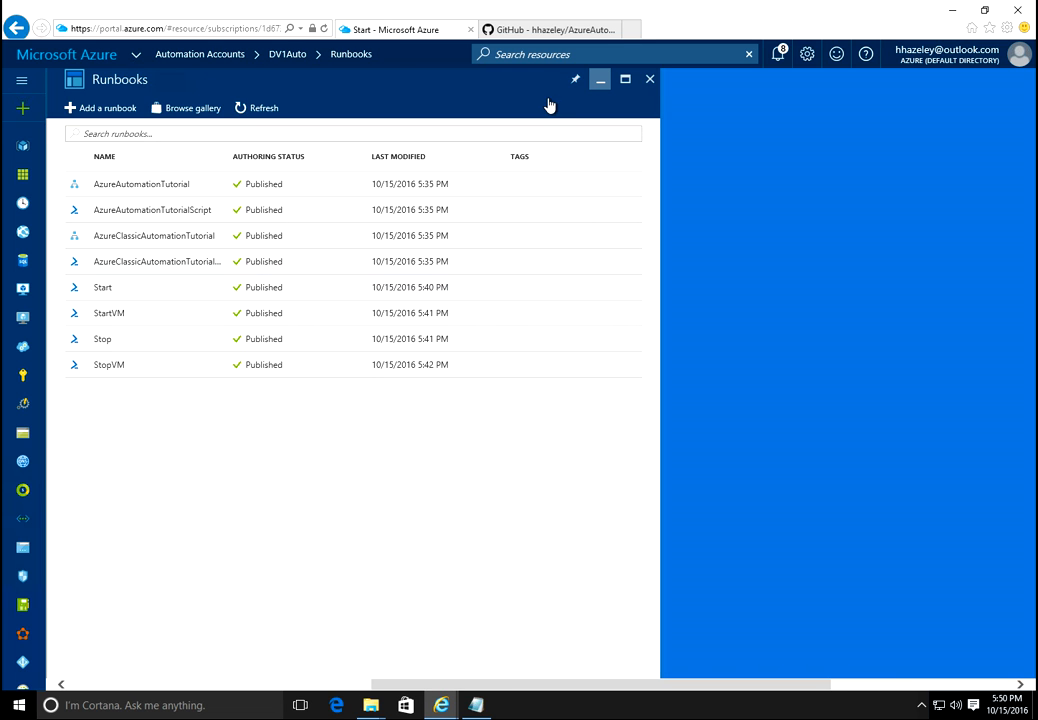
left_click(647, 88)
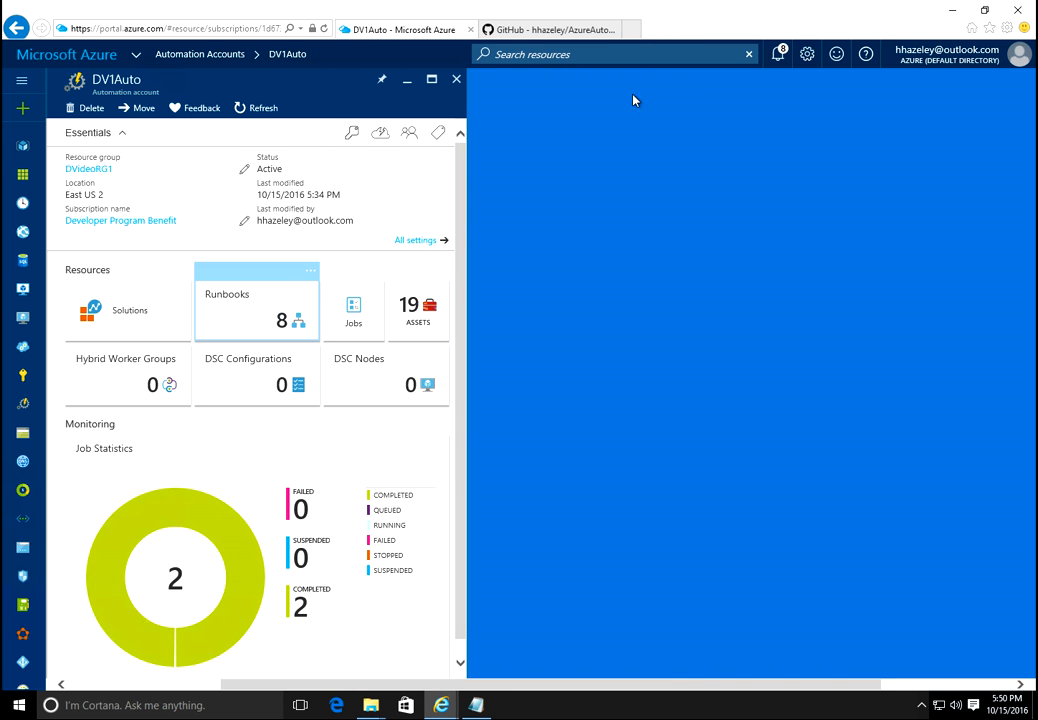
Switch to the virtual machines list and refresh it to check the status of both machines
left_click(139, 57)
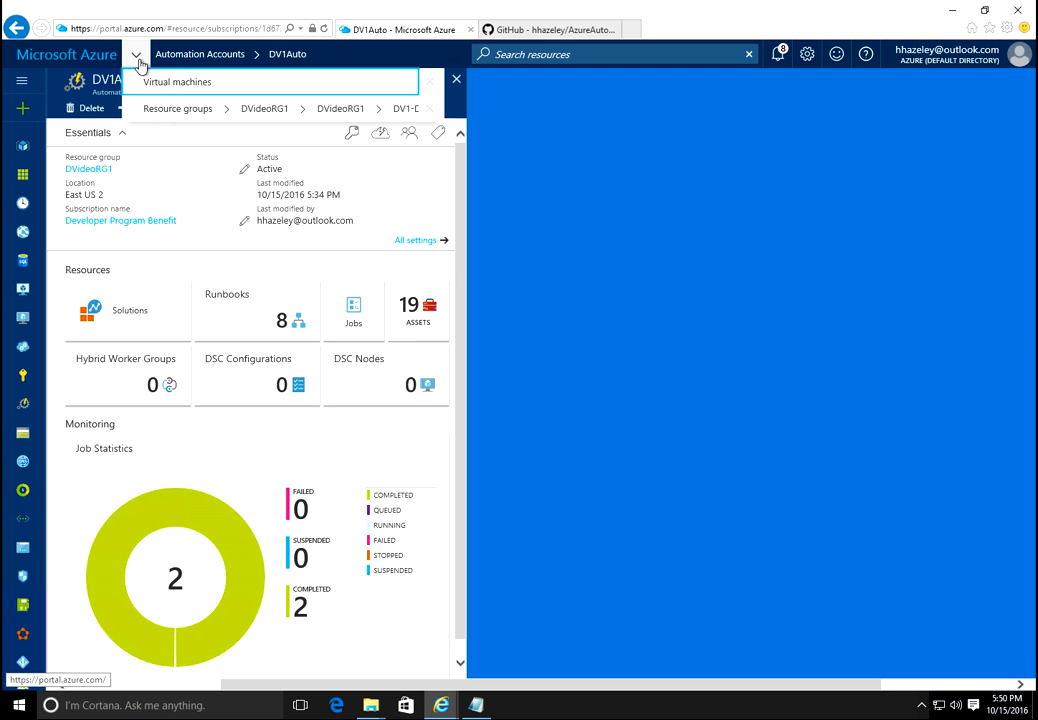
left_click(165, 85)
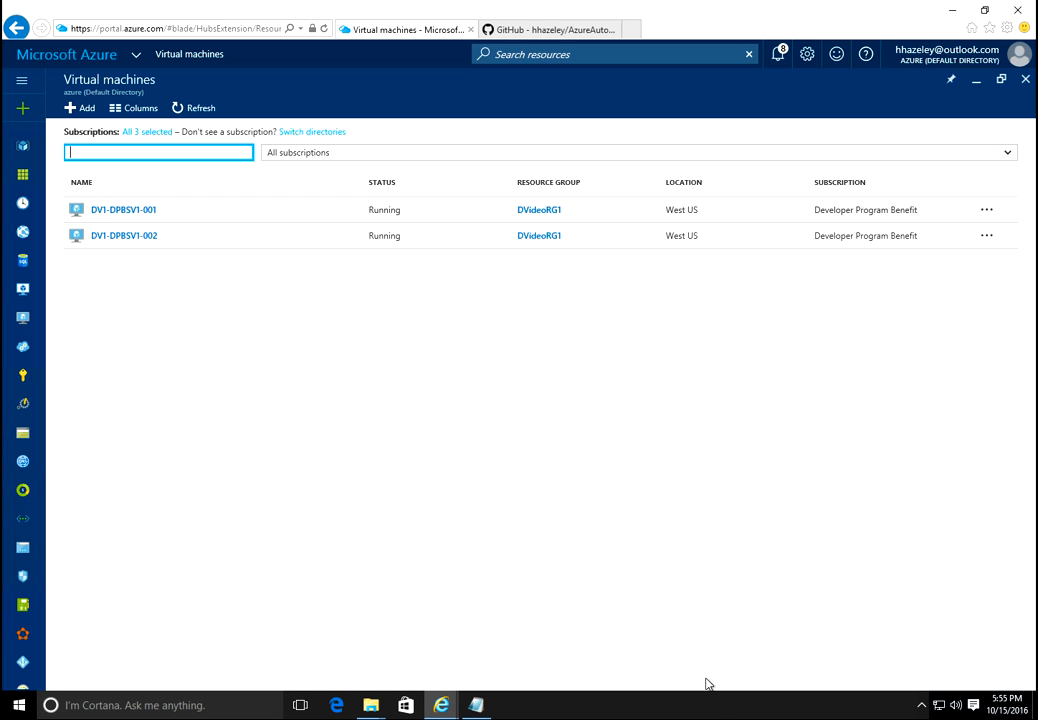
left_click(192, 115)
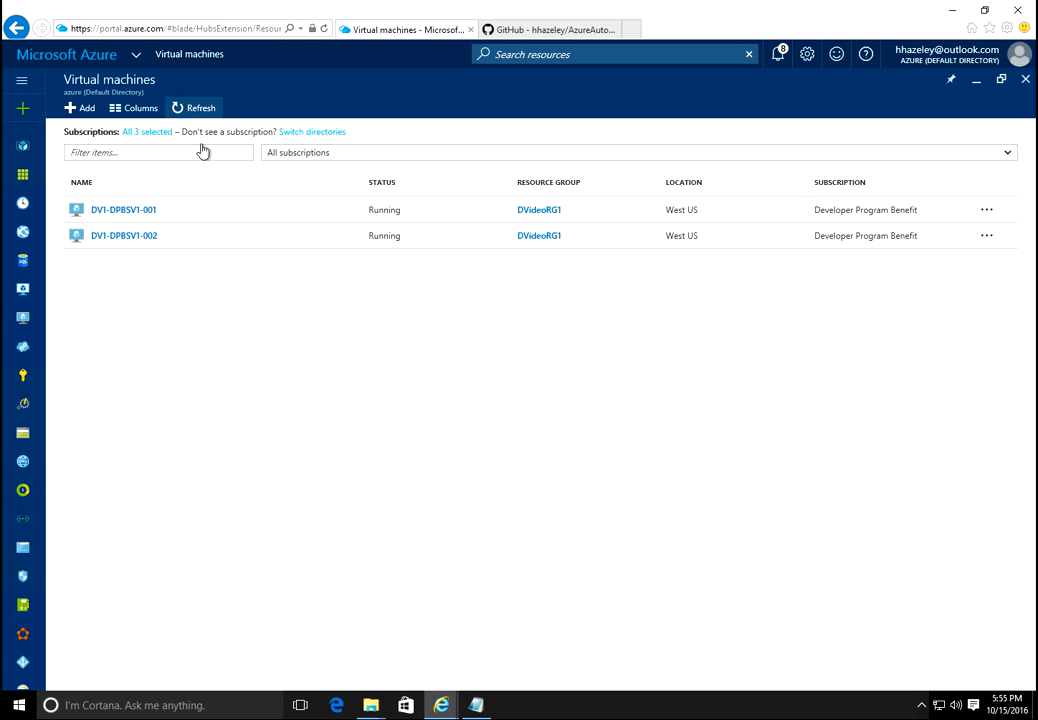
Go back to the DV1Auto account and examine the output of the Start job created at 5:50 PM, then return to the job list
left_click(135, 58)
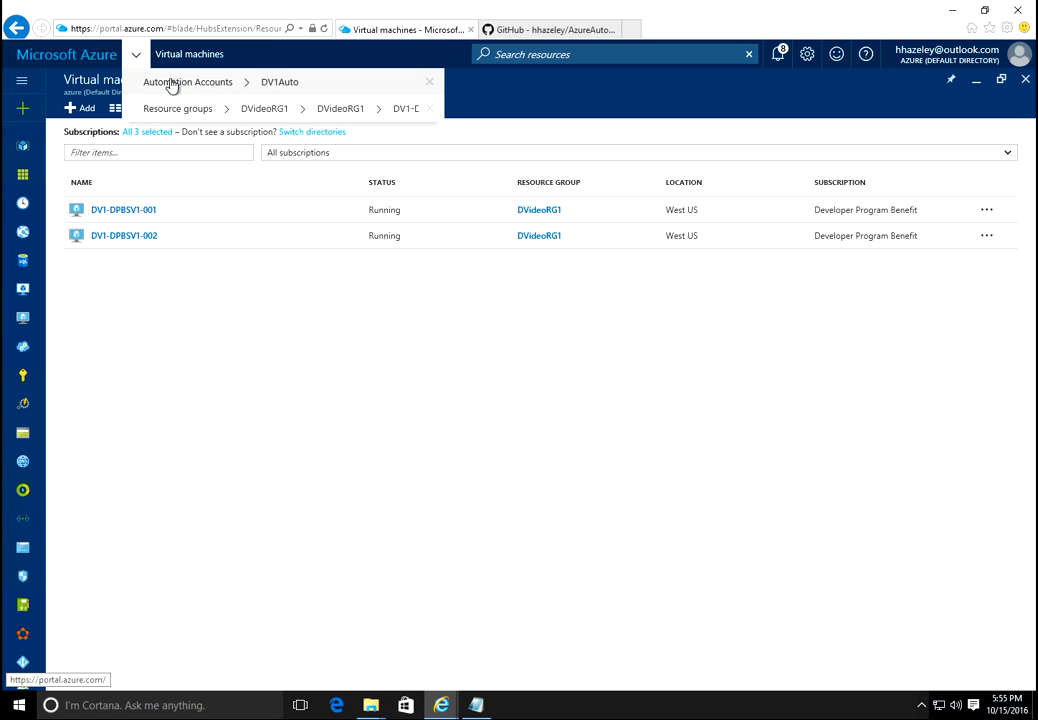
left_click(172, 86)
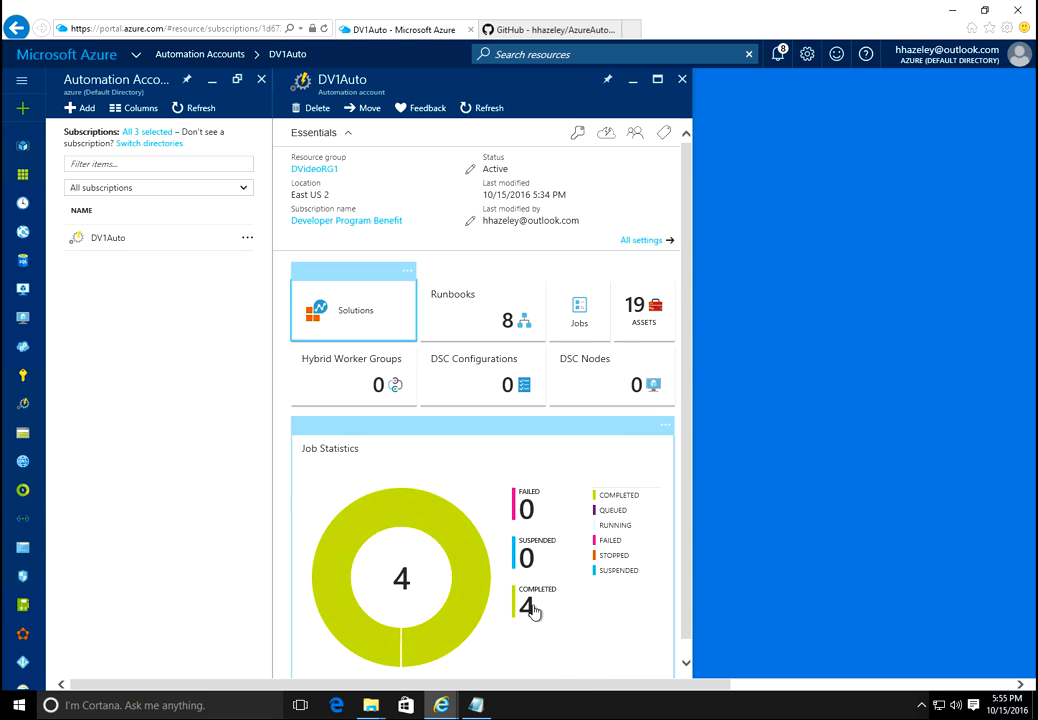
left_click(583, 322)
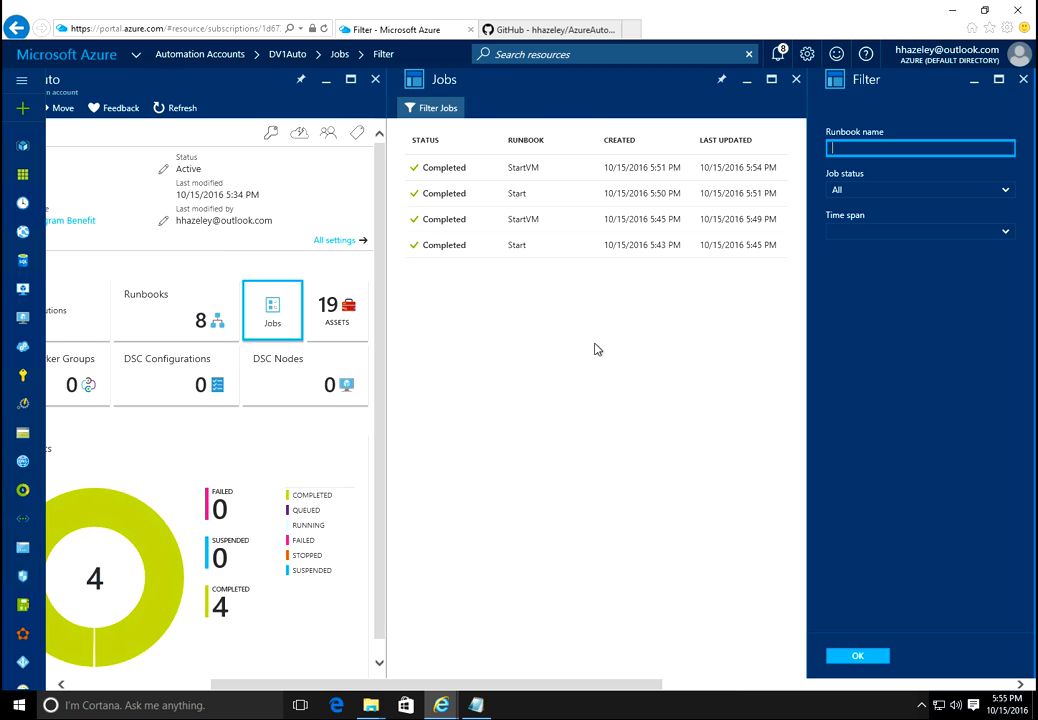
left_click(644, 199)
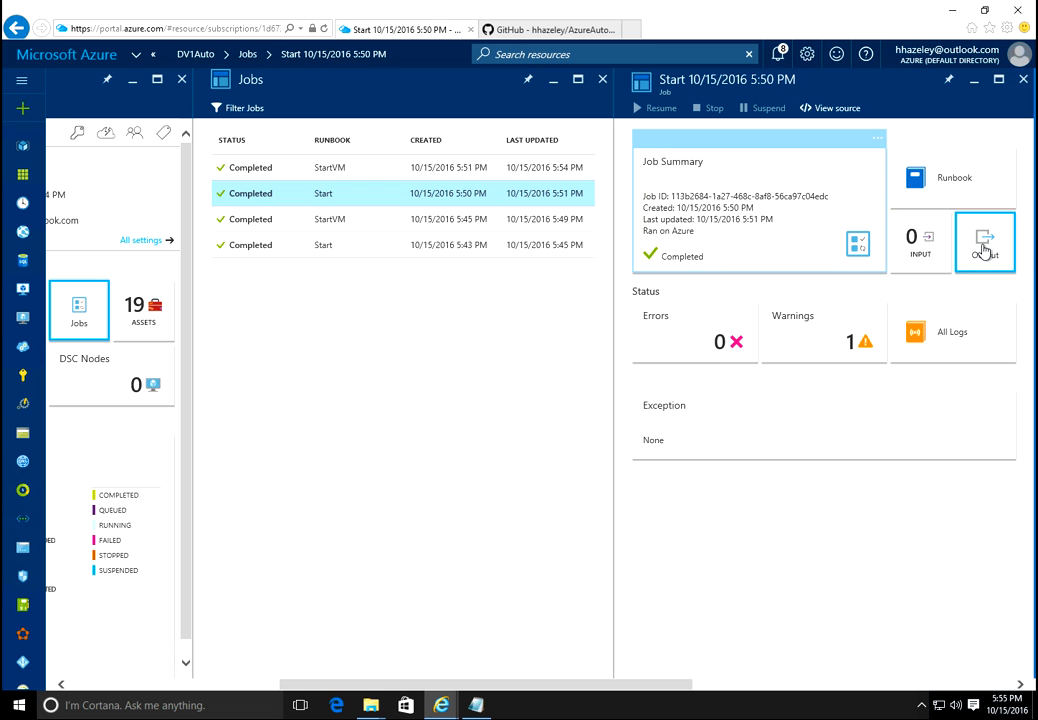
left_click(984, 245)
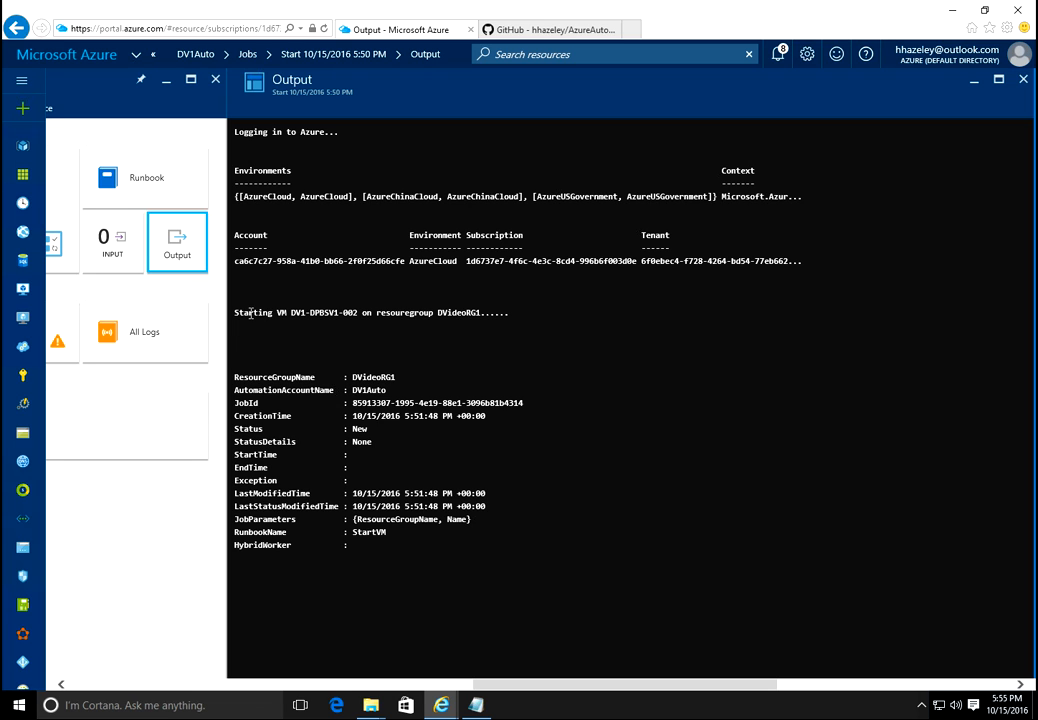
left_click_drag(519, 318, 265, 317)
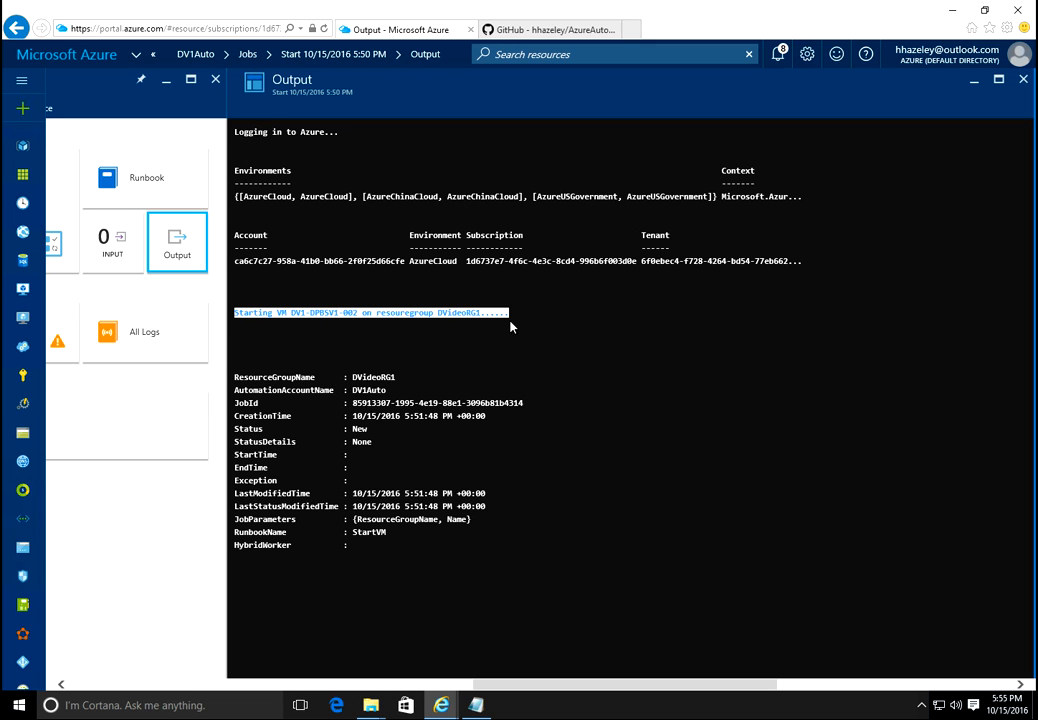
left_click(1023, 81)
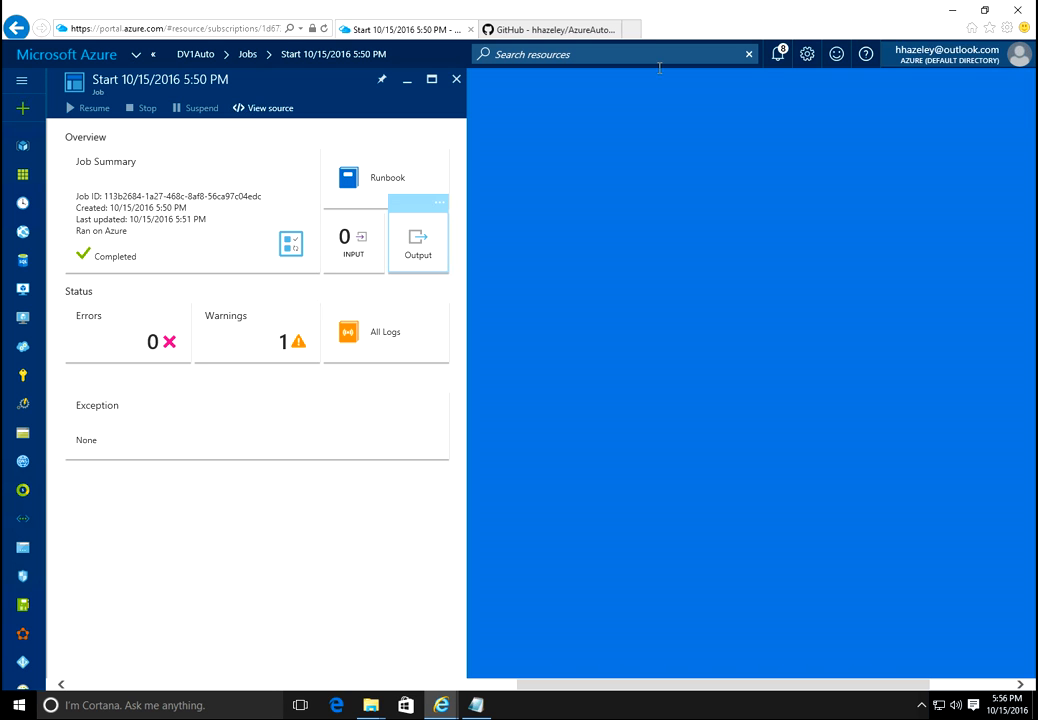
left_click(456, 80)
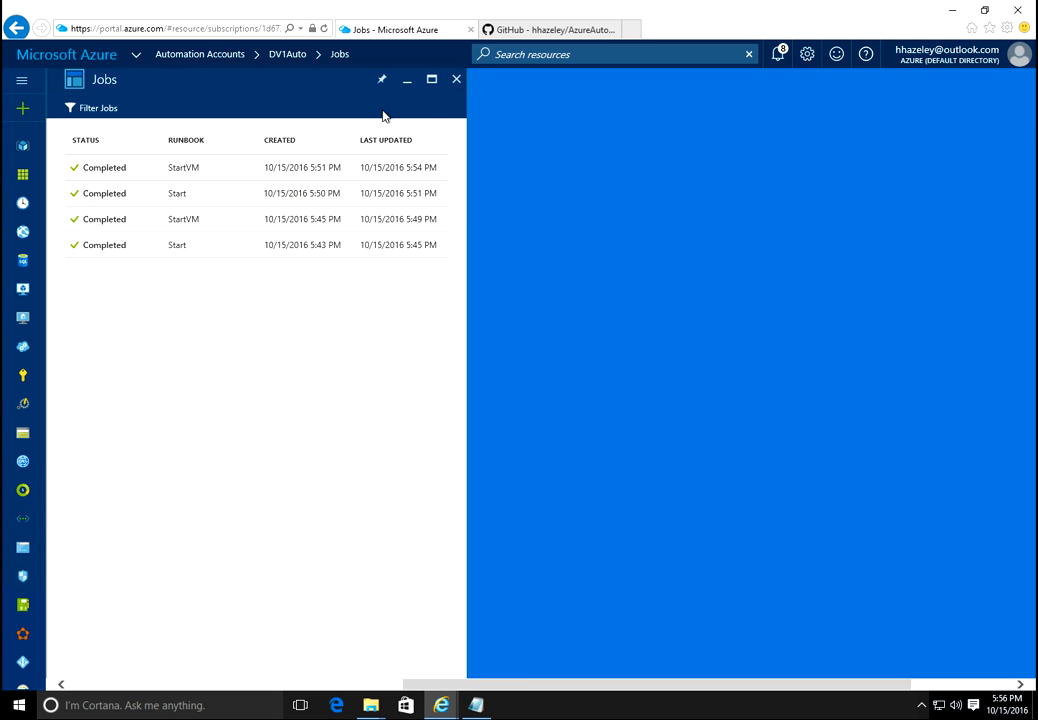
Examine the output of the StartVM job created at 5:51 PM, then return to the DV1Auto account overview
left_click(197, 176)
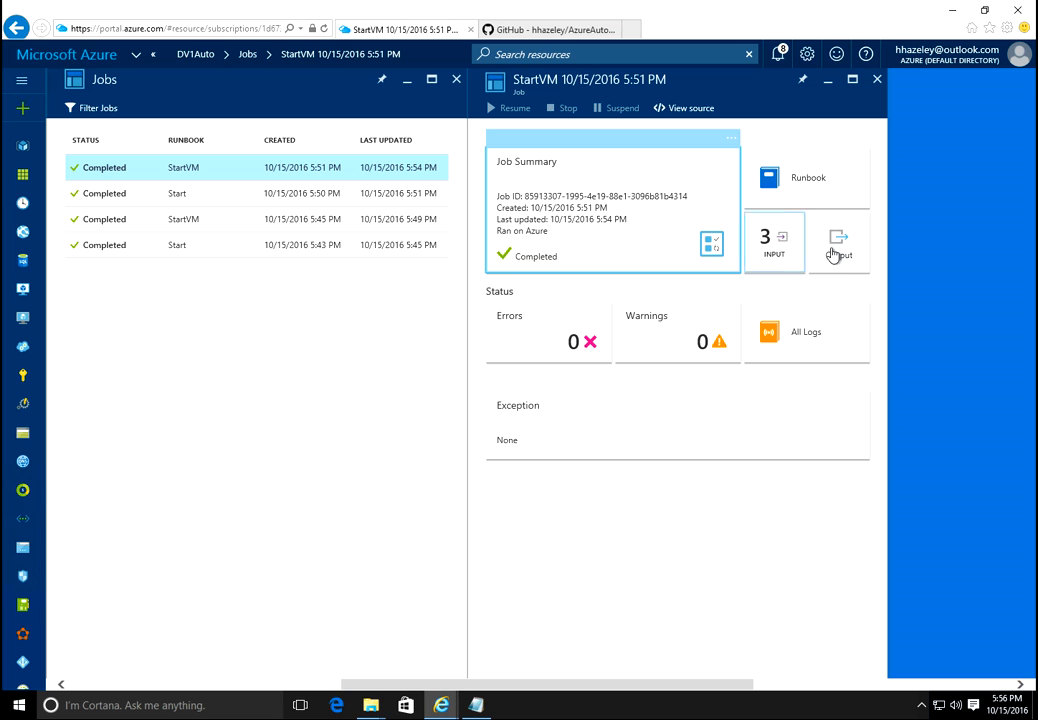
left_click(835, 255)
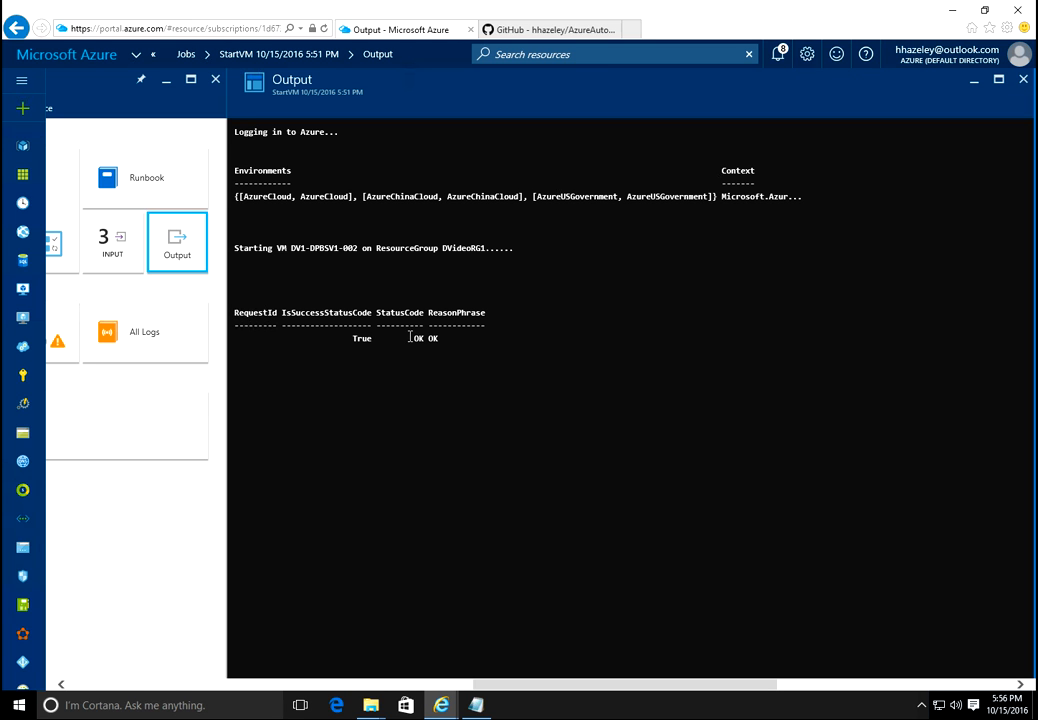
left_click_drag(446, 338, 381, 170)
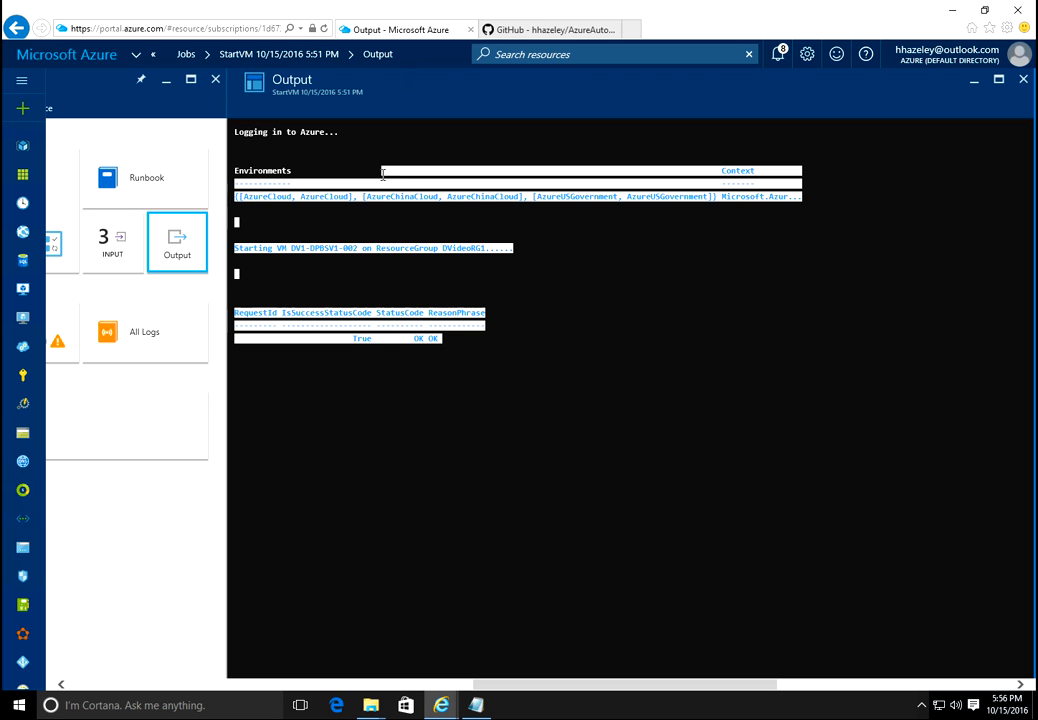
left_click(1024, 80)
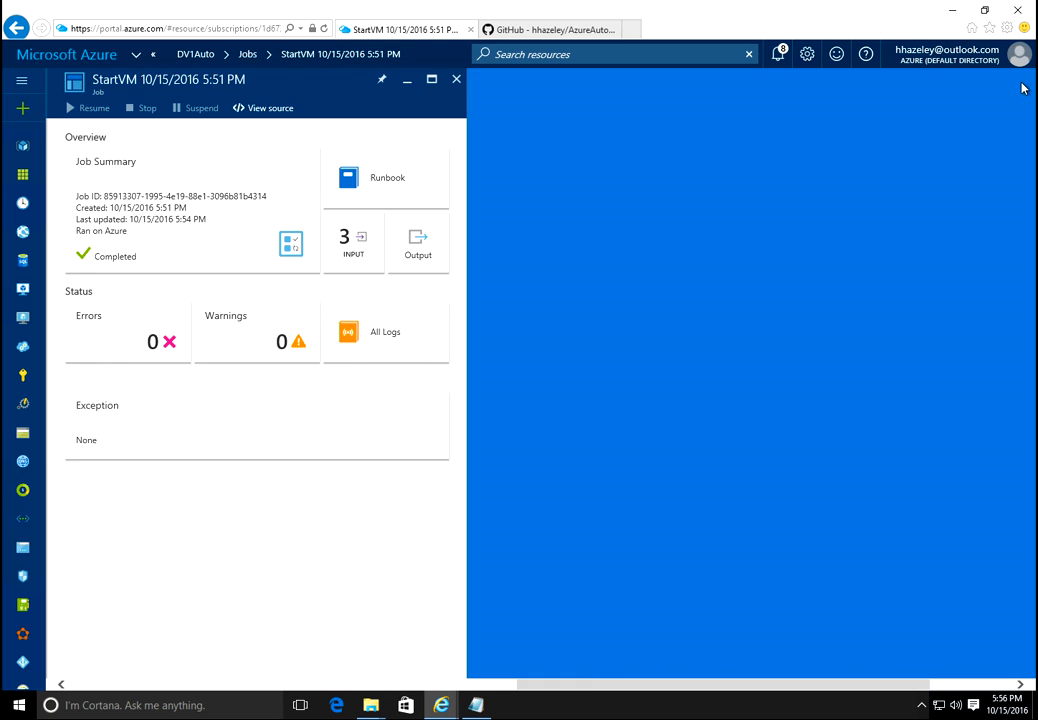
left_click(457, 80)
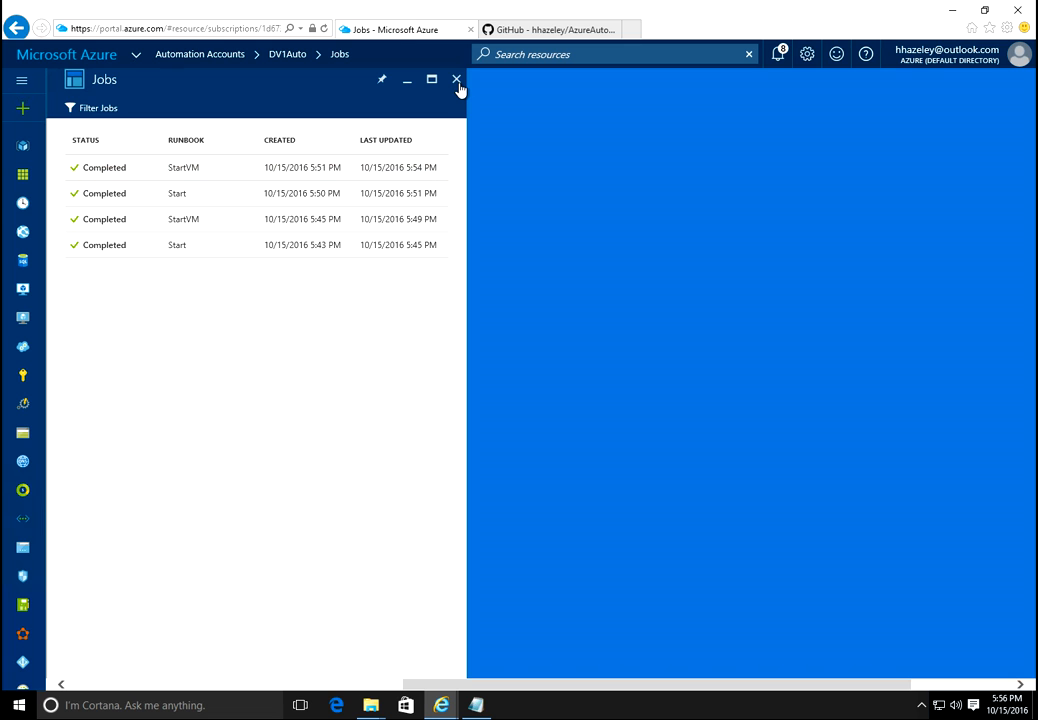
left_click(457, 80)
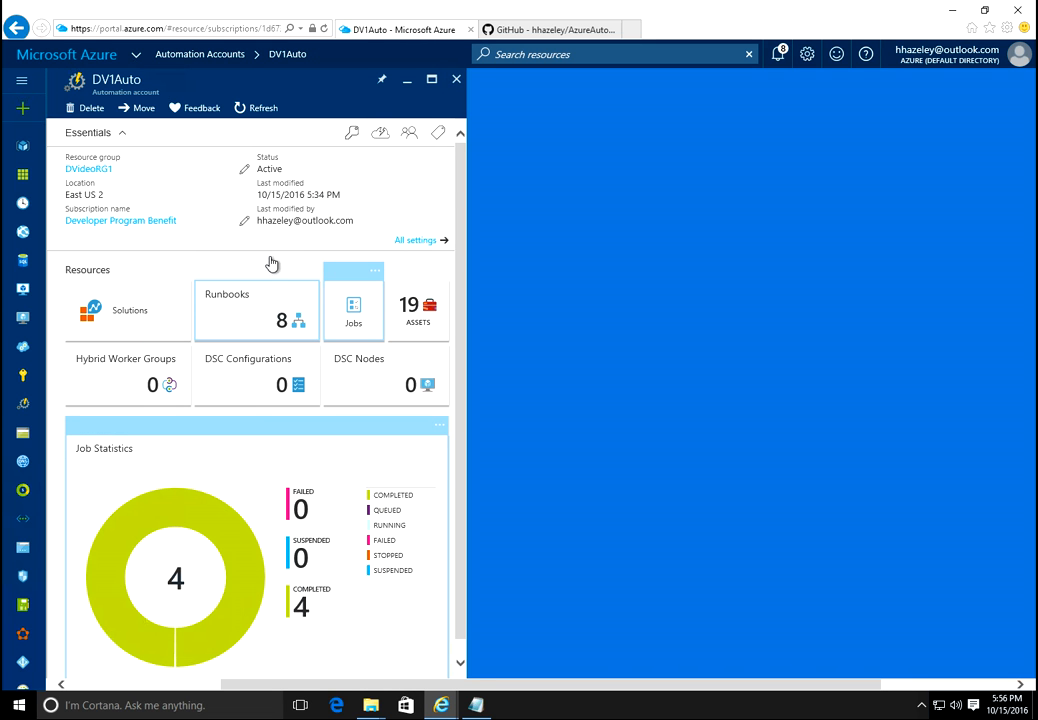
Start the Stop runbook with its default parameters and return to the DV1Auto account overview
left_click(270, 320)
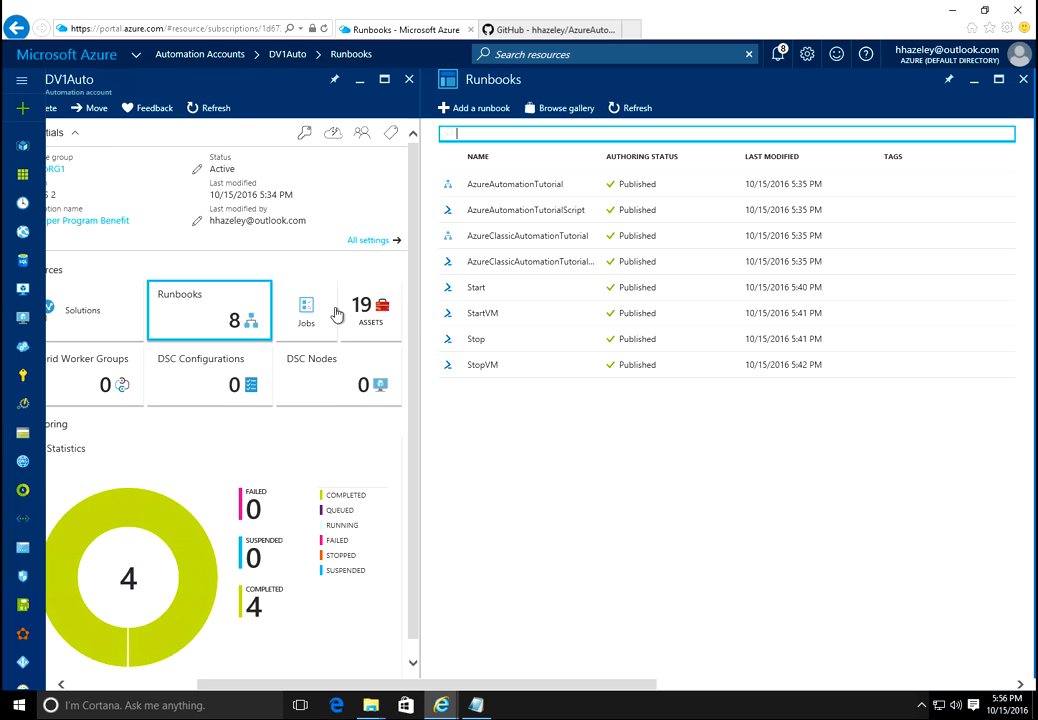
left_click(475, 340)
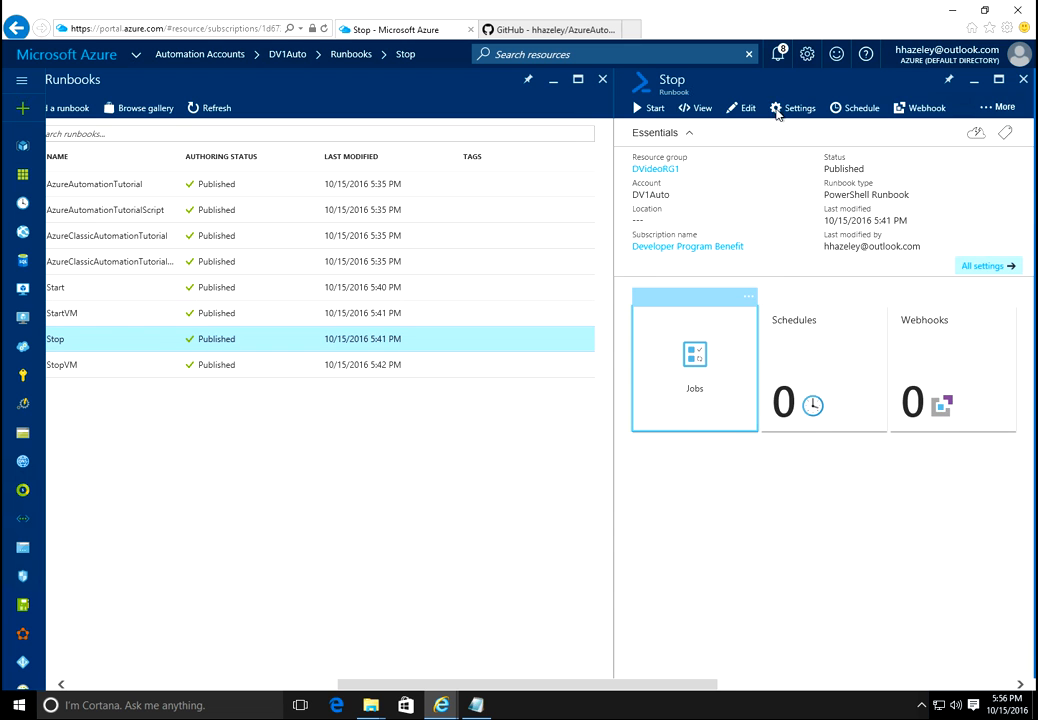
left_click(797, 107)
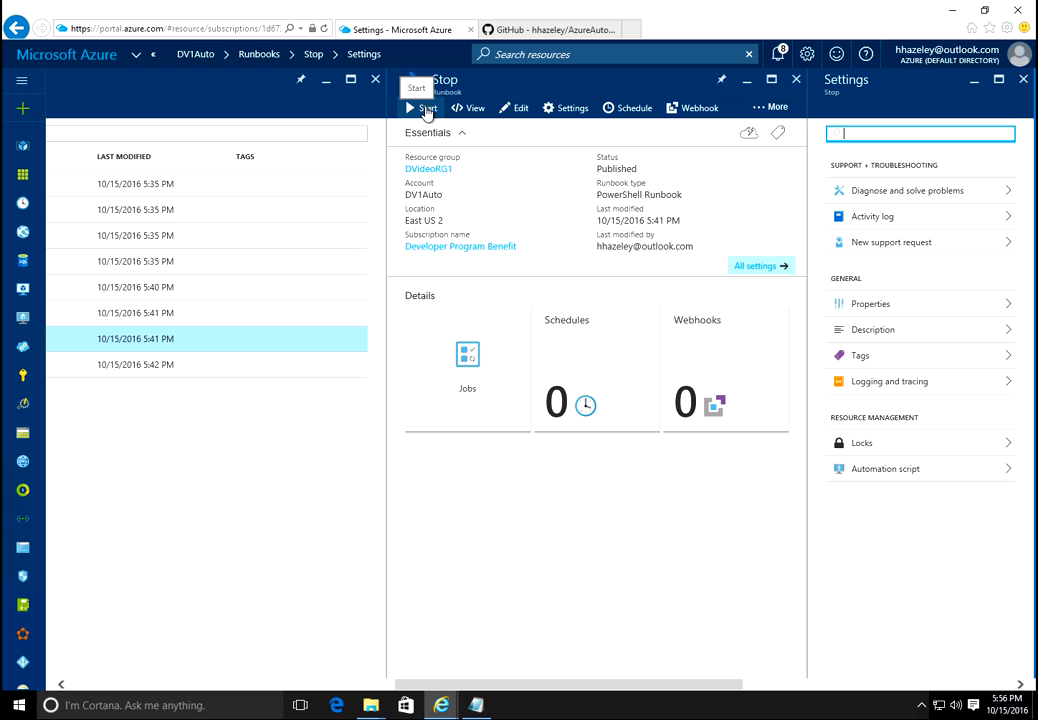
left_click(424, 110)
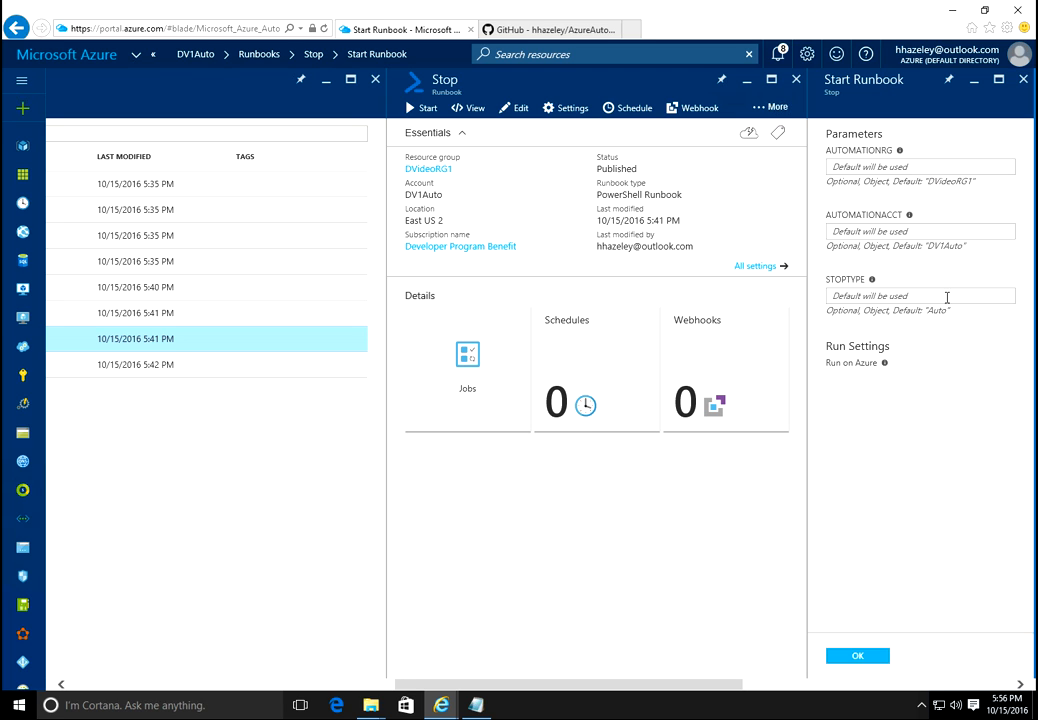
left_click(858, 658)
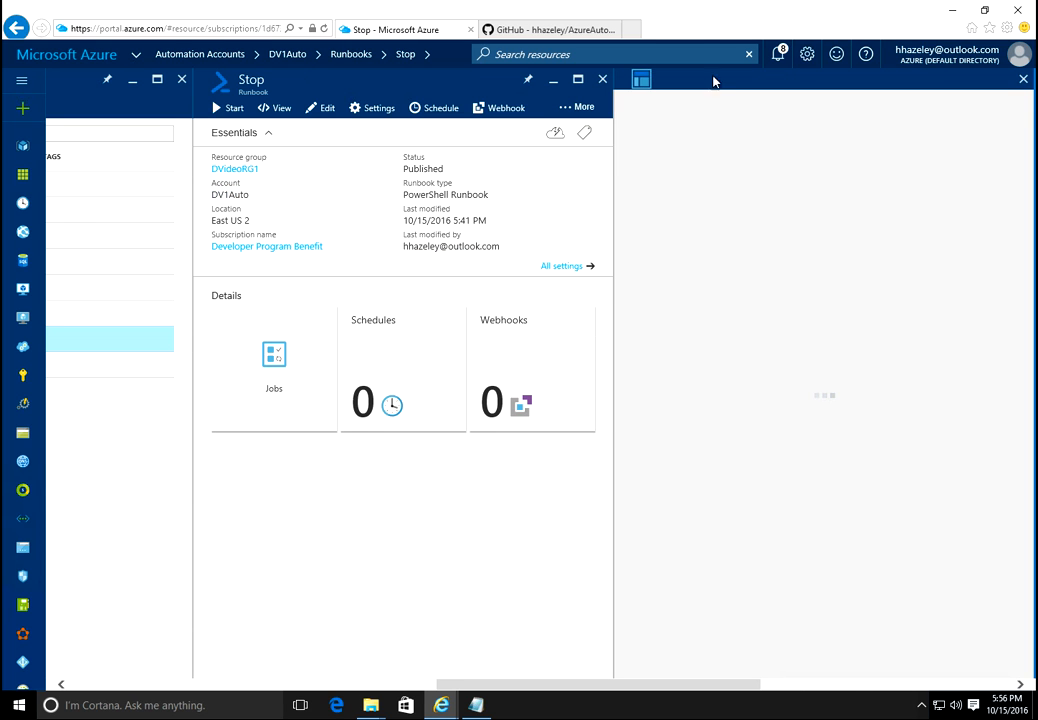
left_click(604, 86)
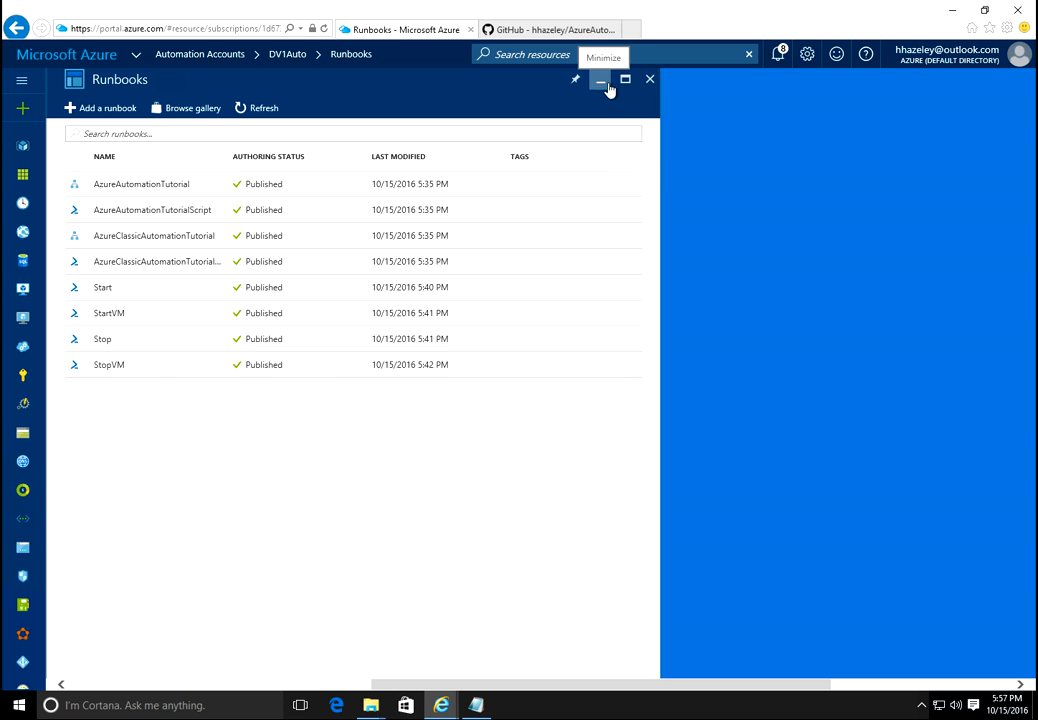
left_click(650, 80)
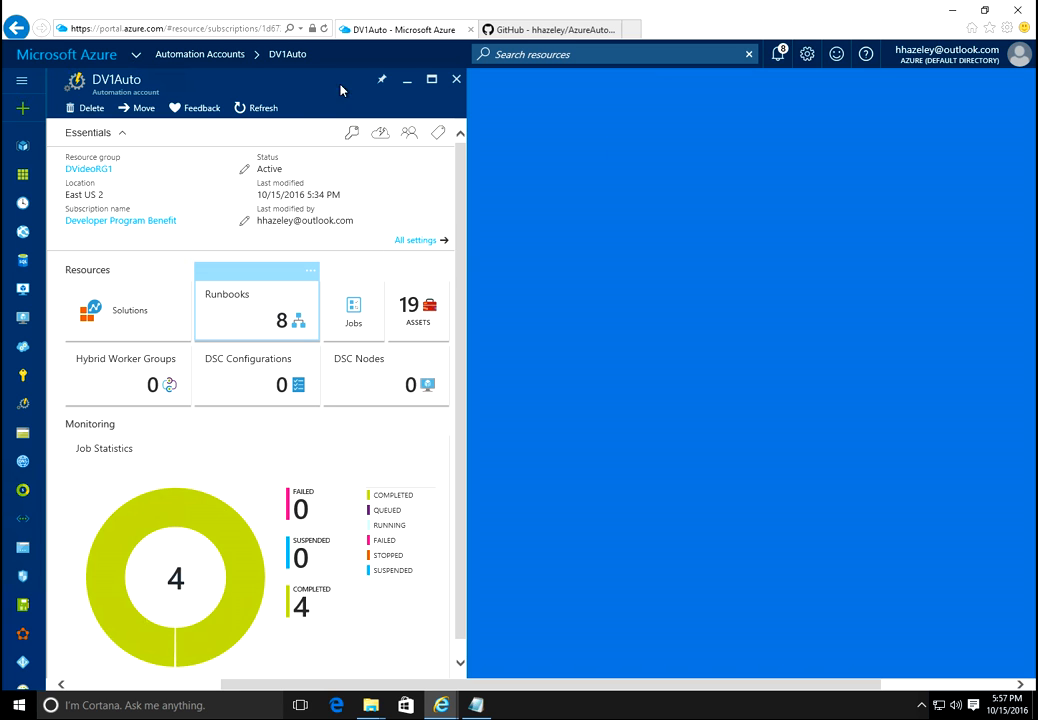
Refresh the DV1Auto overview repeatedly and examine the job statistics to follow the progress of the stop jobs
left_click(267, 108)
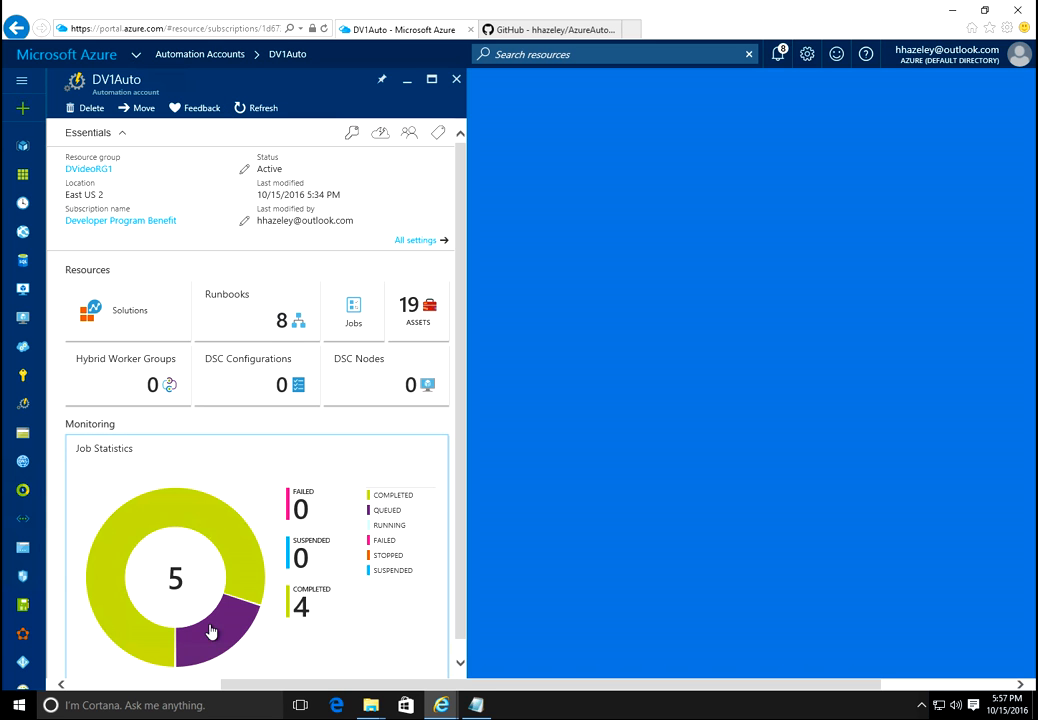
mouse_move(225, 638)
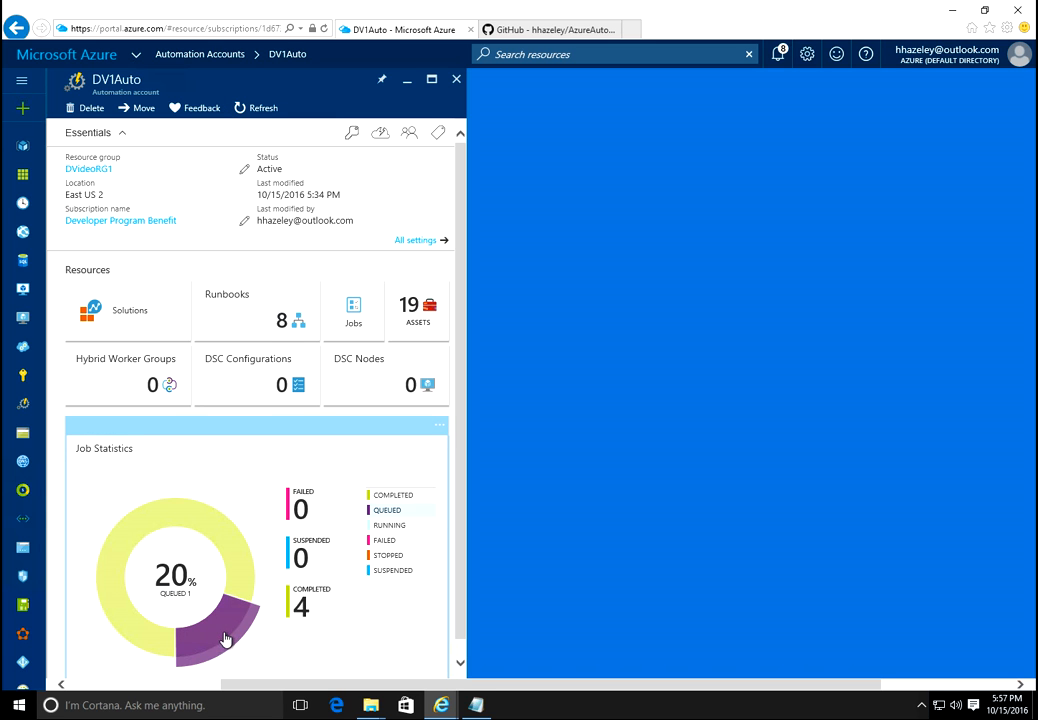
left_click(266, 118)
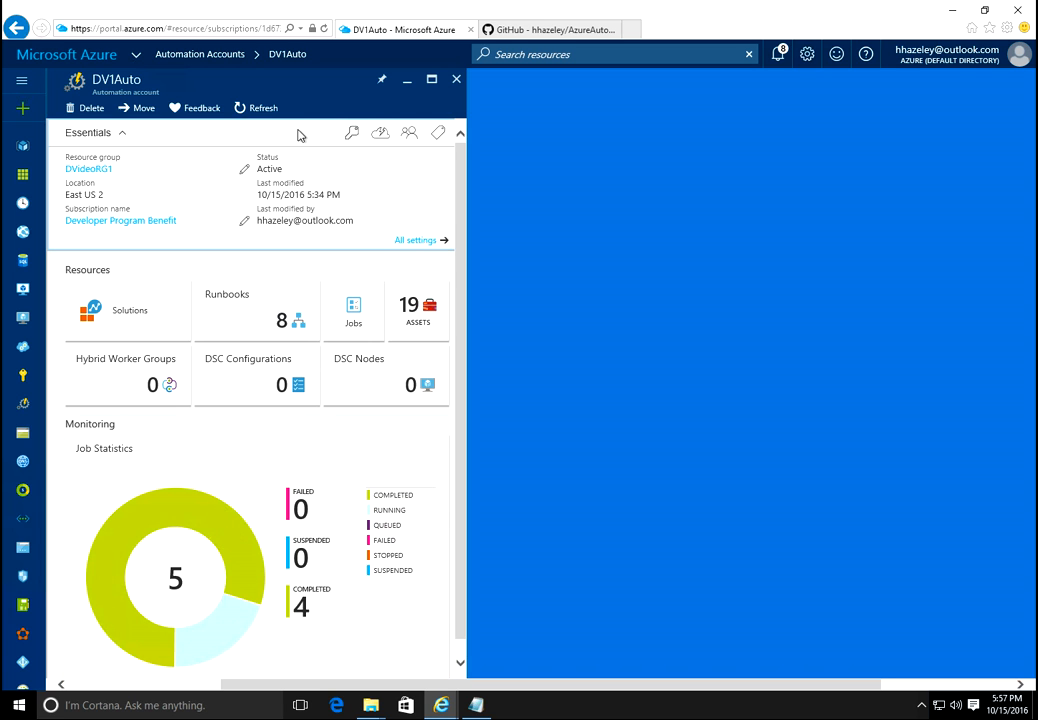
left_click(266, 111)
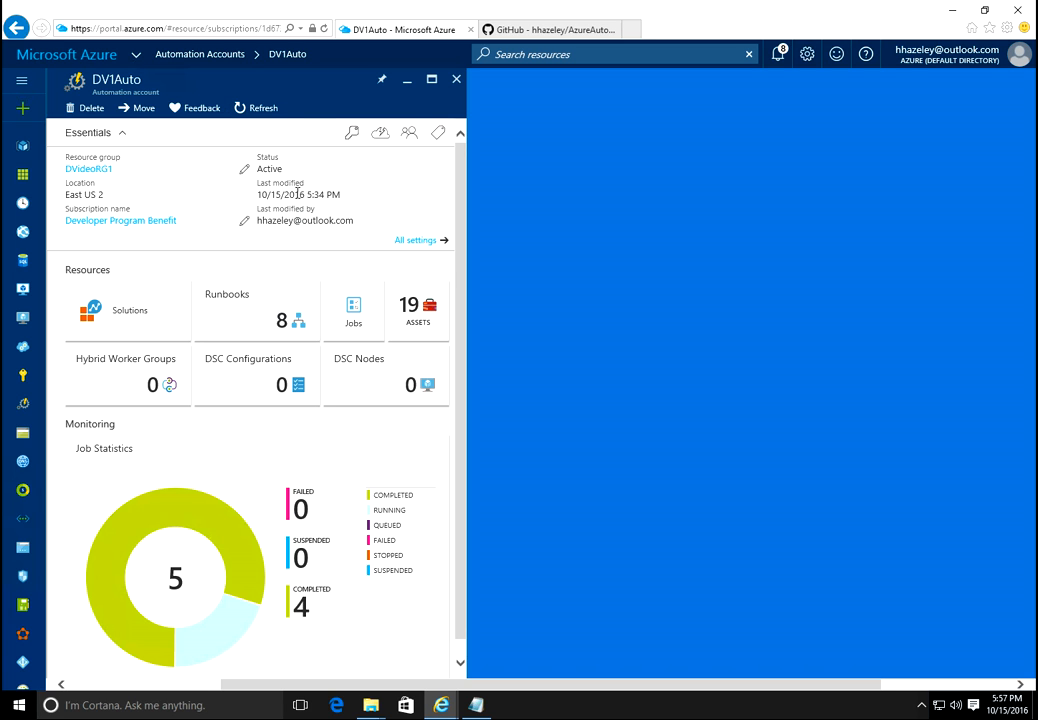
left_click(259, 113)
left_click(261, 115)
left_click(268, 118)
left_click(243, 108)
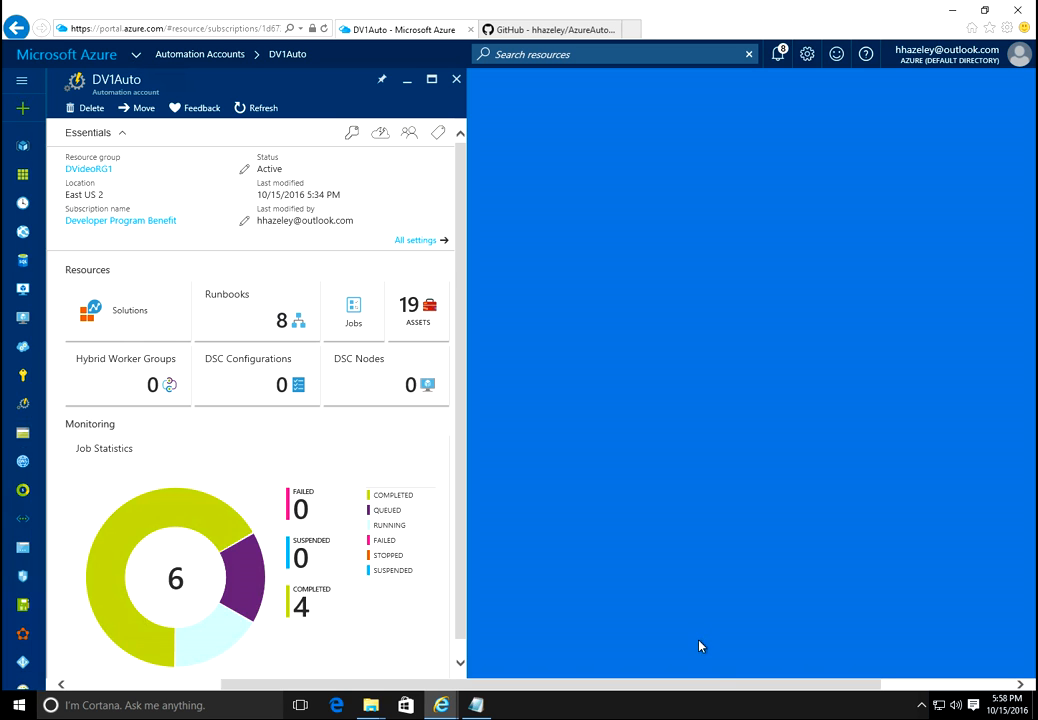
mouse_move(241, 577)
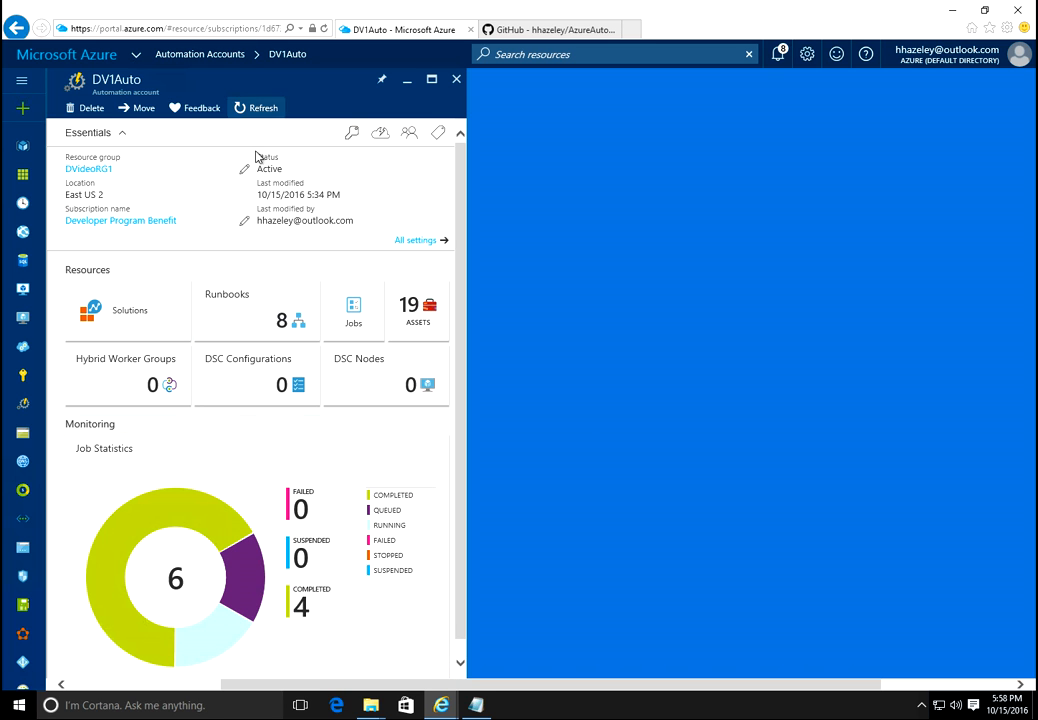
left_click(265, 109)
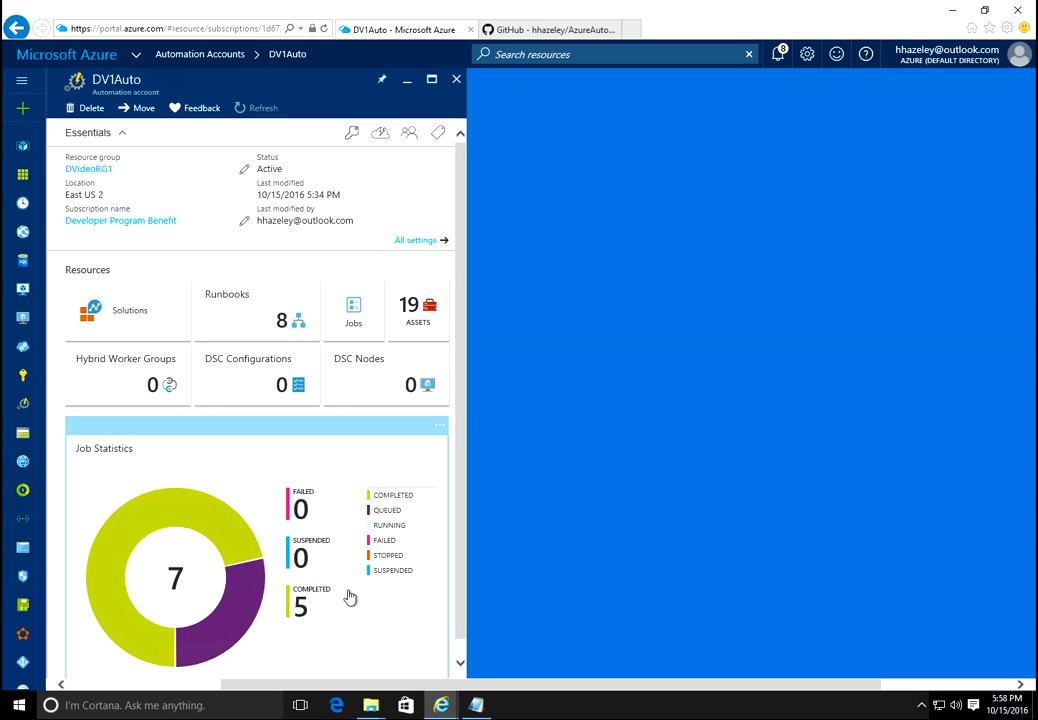
mouse_move(237, 607)
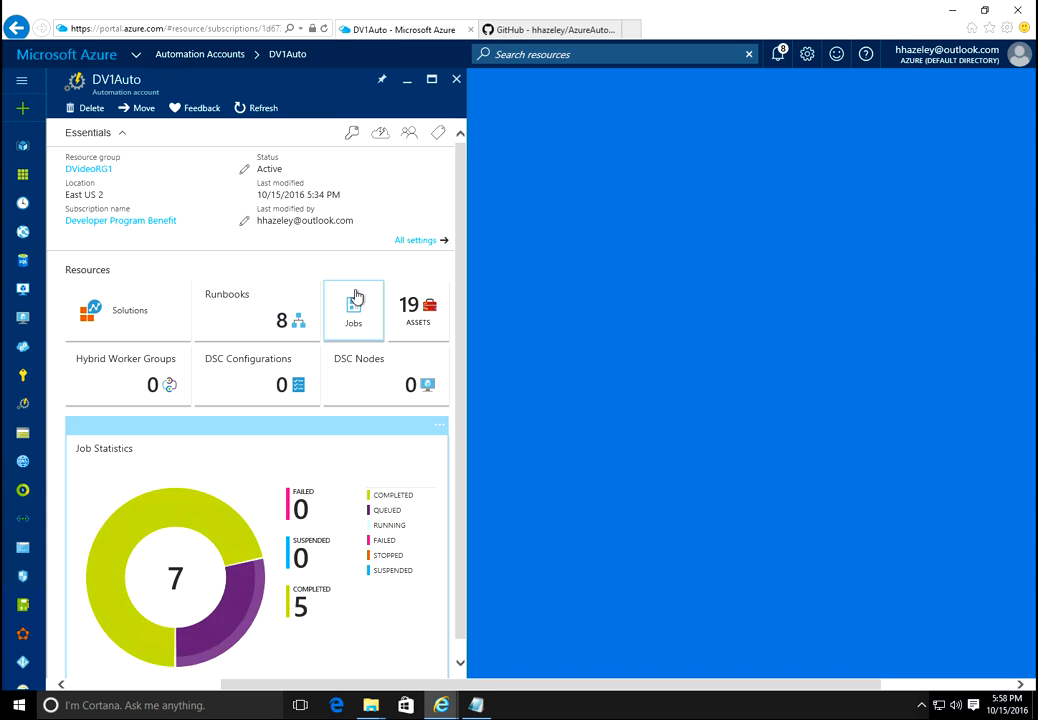
Open the job list and examine the input parameters of the topmost StopVM job created at 5:58 PM
left_click(354, 322)
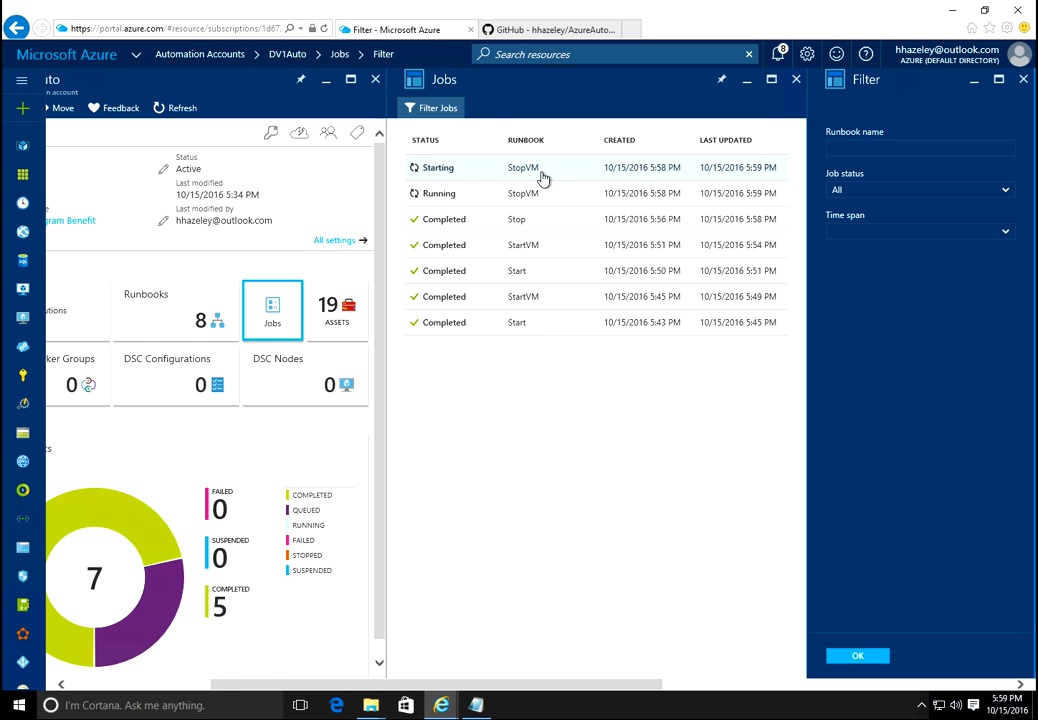
left_click(541, 174)
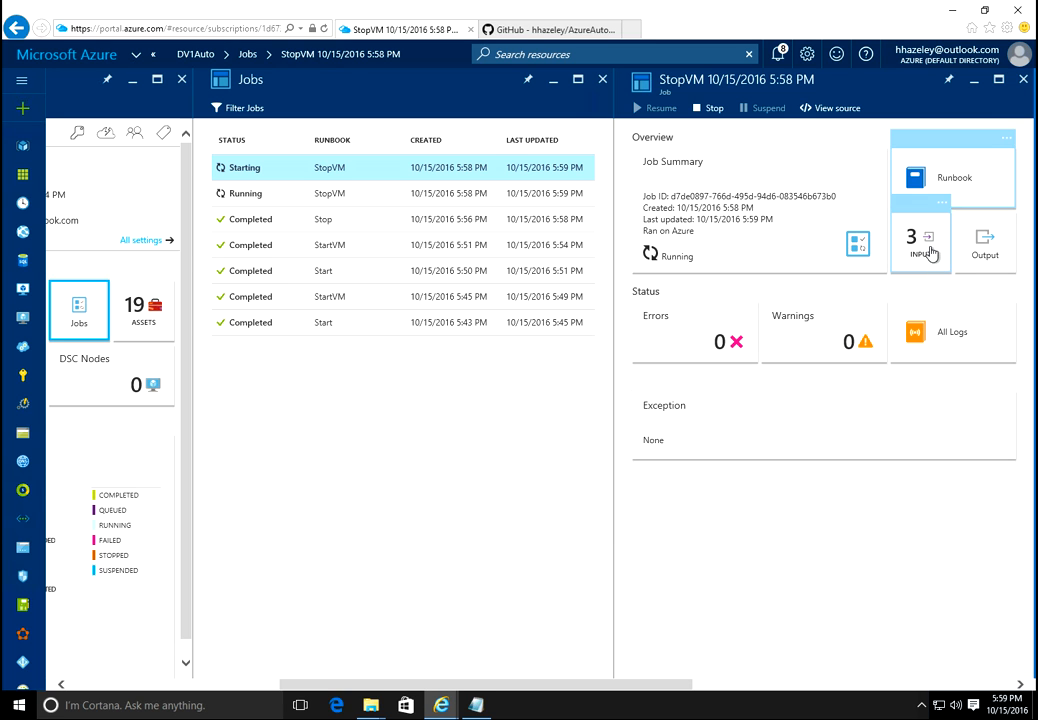
left_click(932, 256)
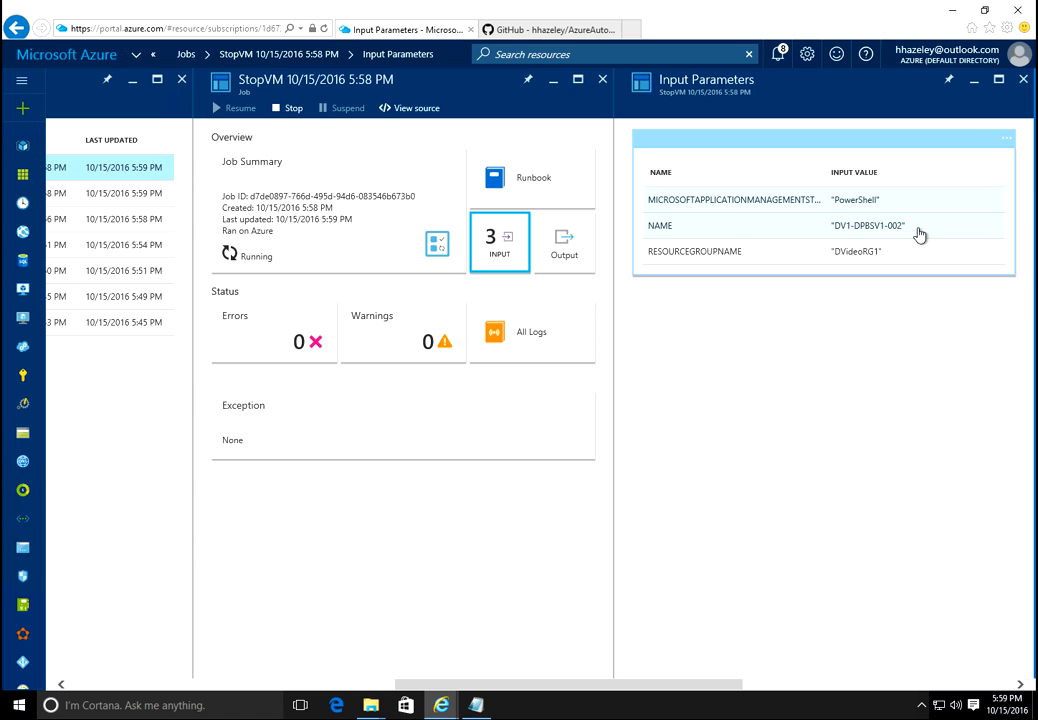
left_click(1025, 80)
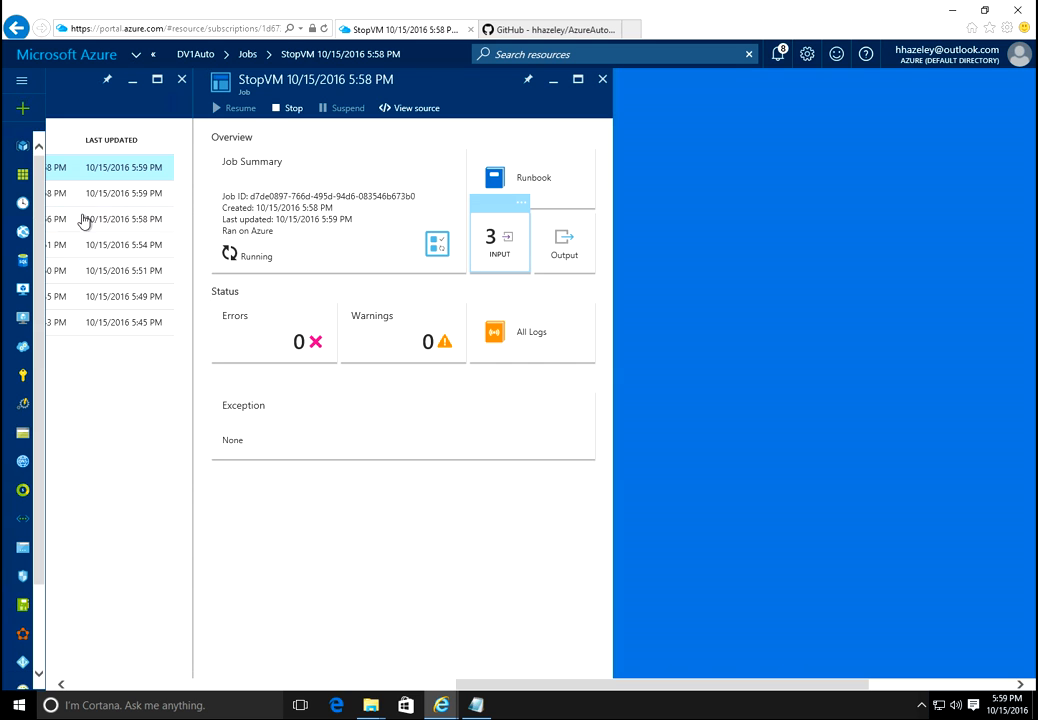
Examine the input parameters of the second StopVM job in the list, then return to the DV1Auto account overview
left_click(117, 194)
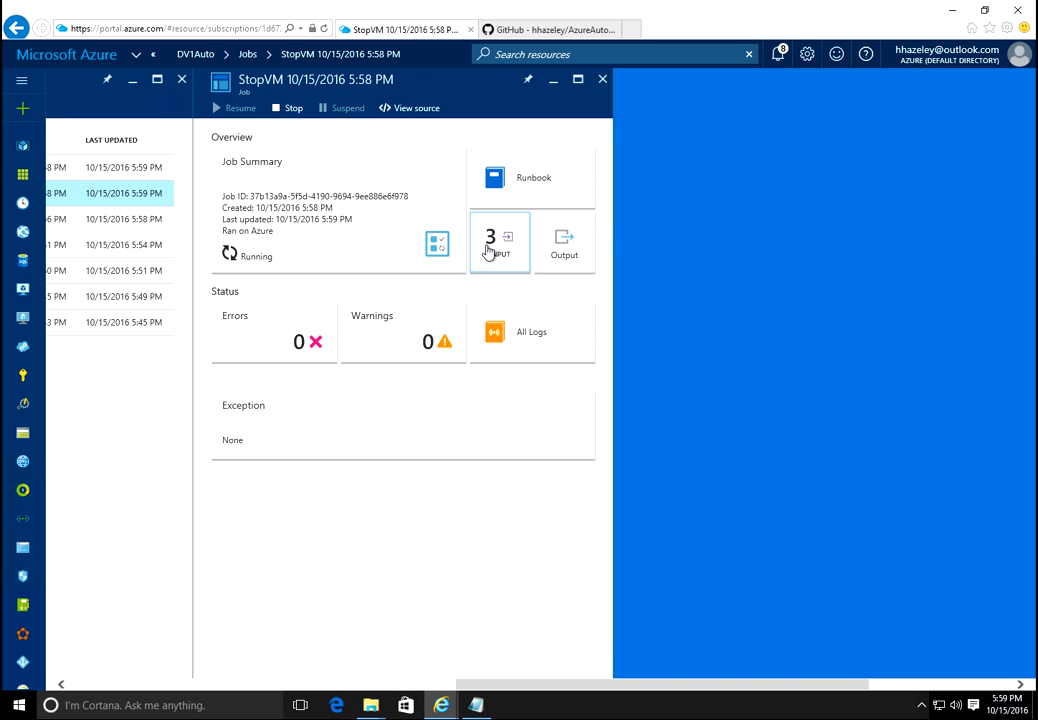
left_click(487, 250)
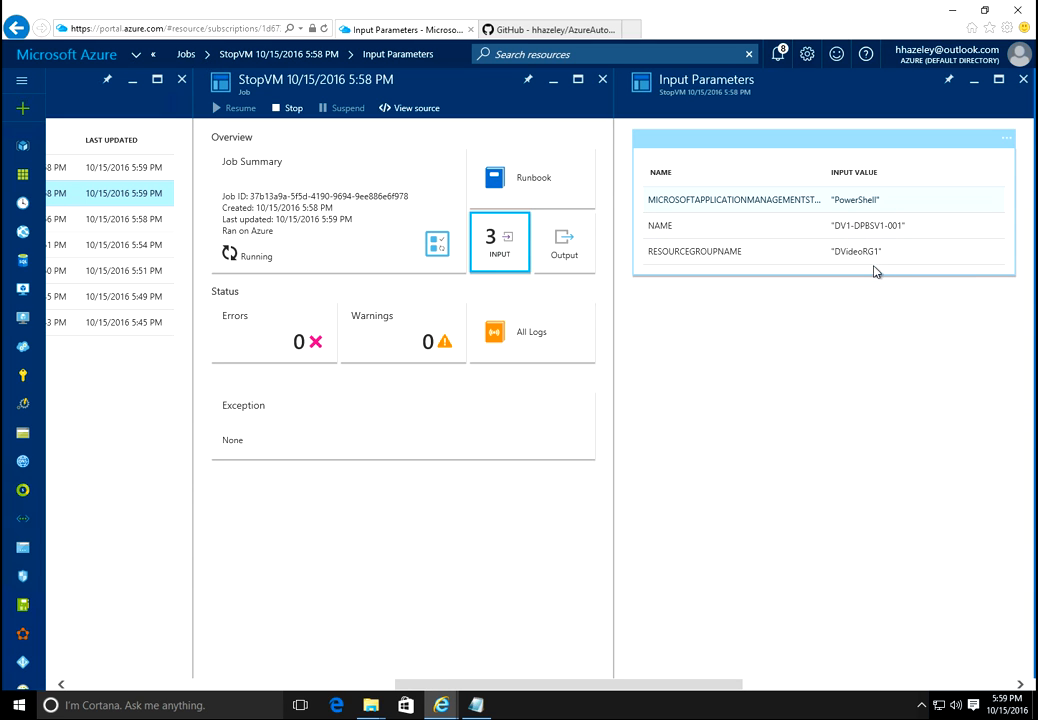
left_click(1024, 80)
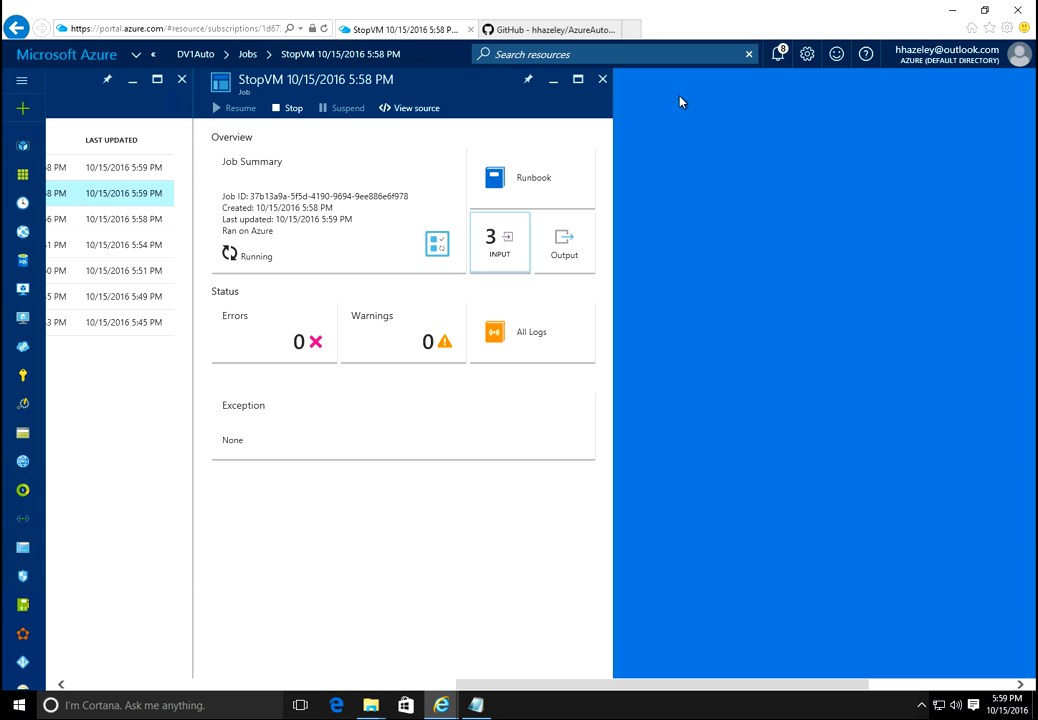
left_click(603, 80)
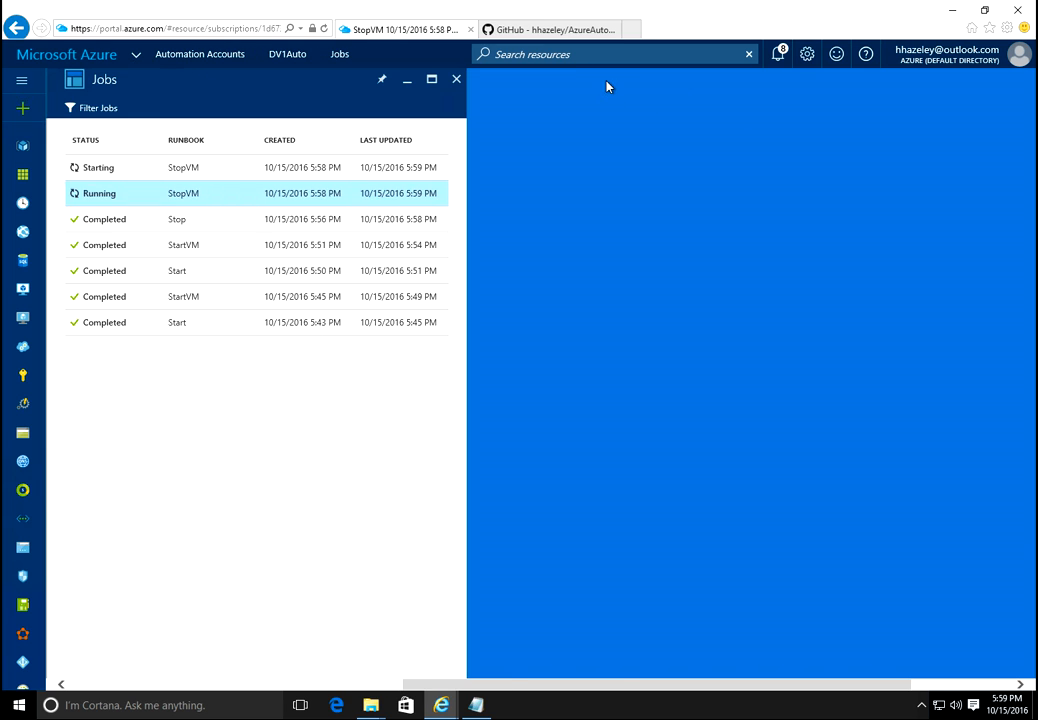
left_click(456, 80)
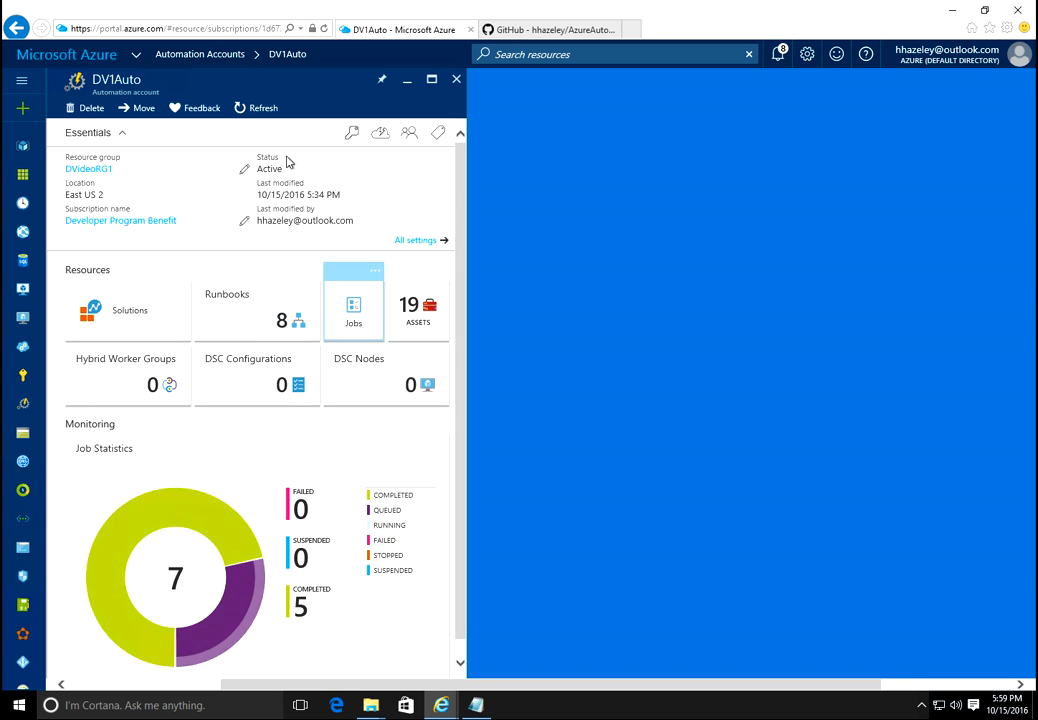
Refresh the DV1Auto job statistics and switch to the virtual machines list to check the status of both machines
left_click(264, 110)
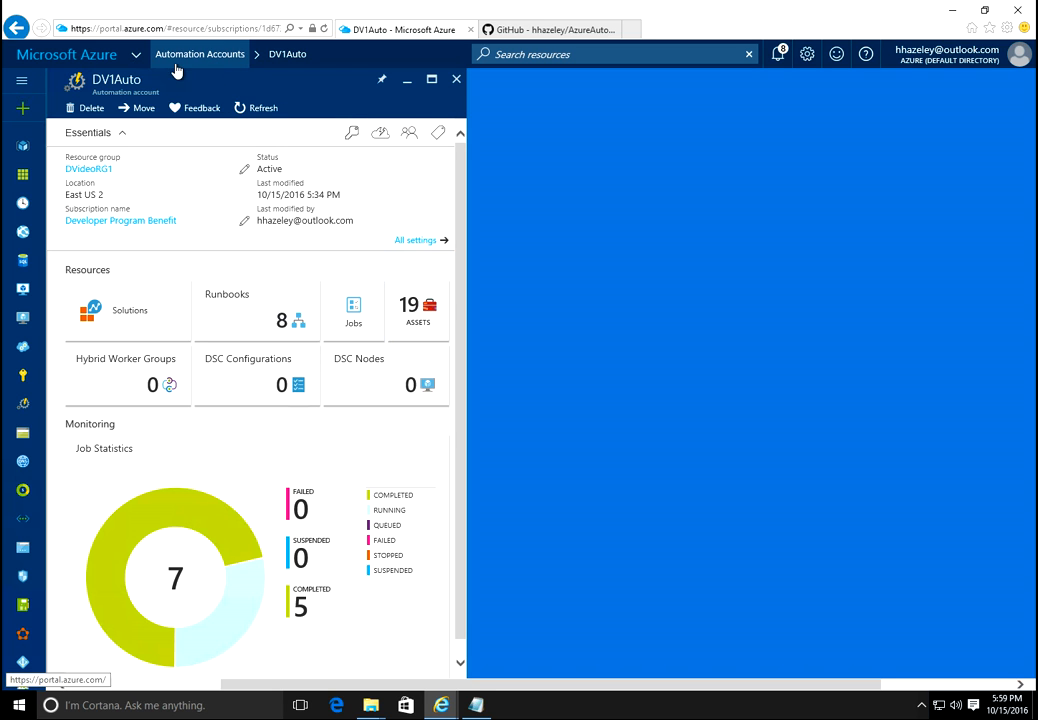
left_click(136, 55)
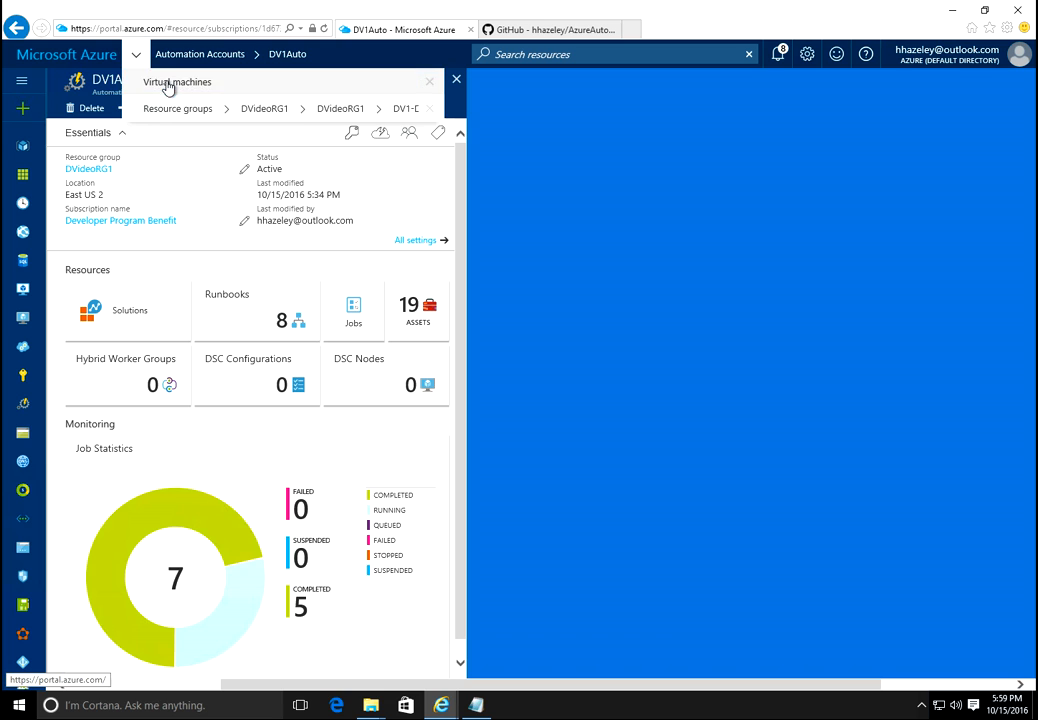
left_click(172, 84)
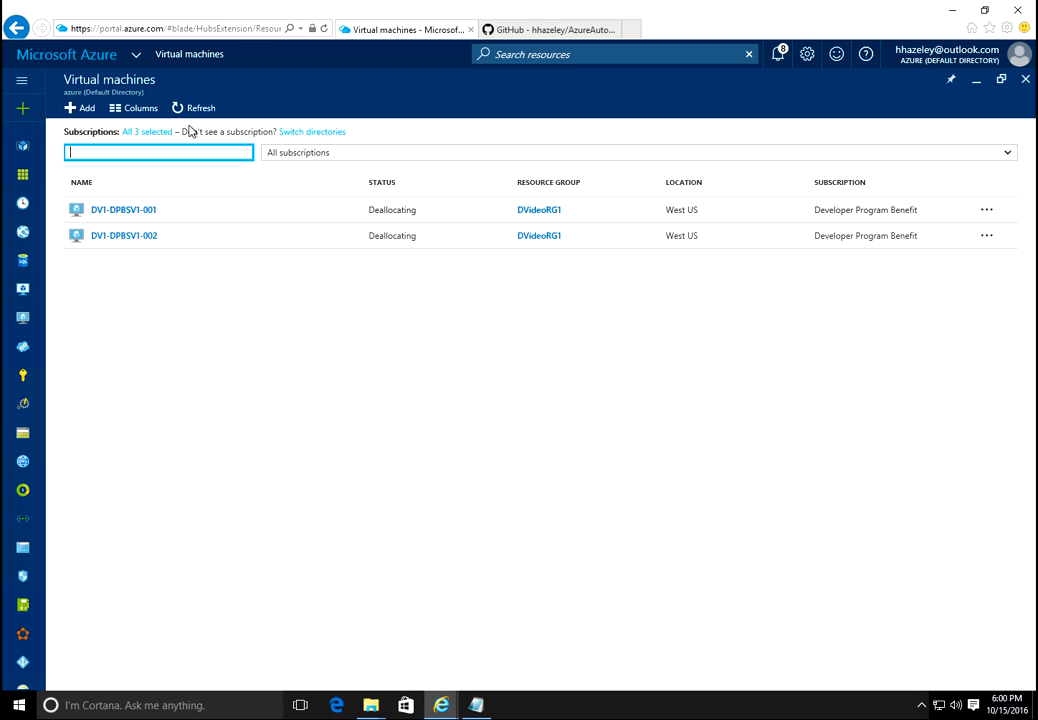
Go back to the DV1Auto account and examine the published source of the StartVM runbook, then return to the runbook list
left_click(141, 60)
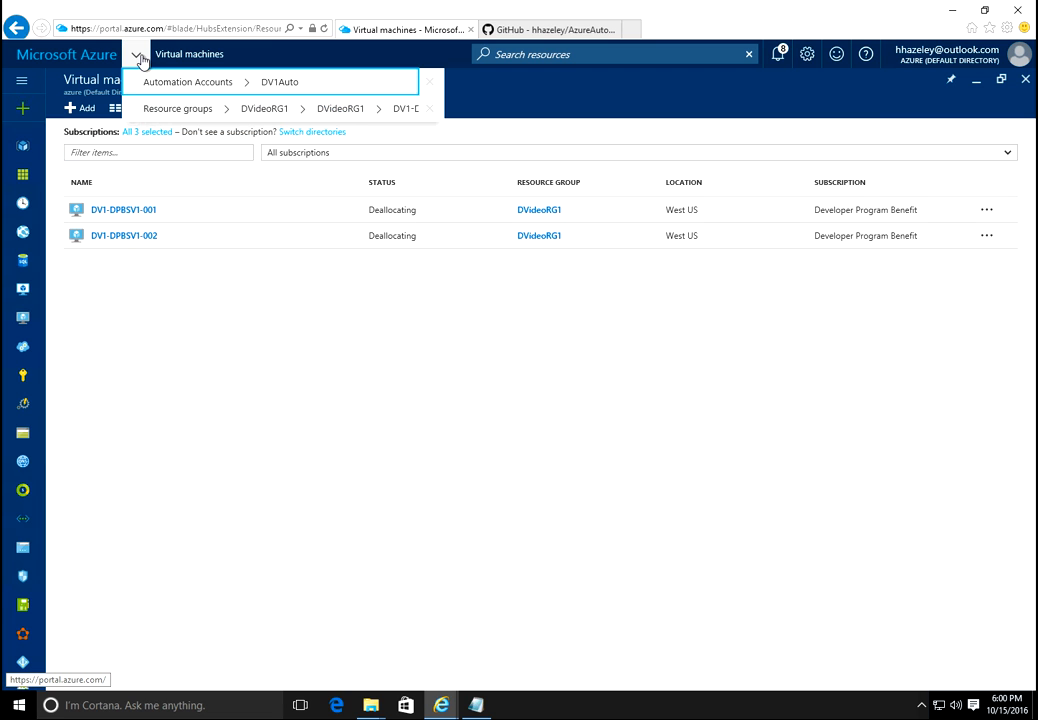
left_click(185, 84)
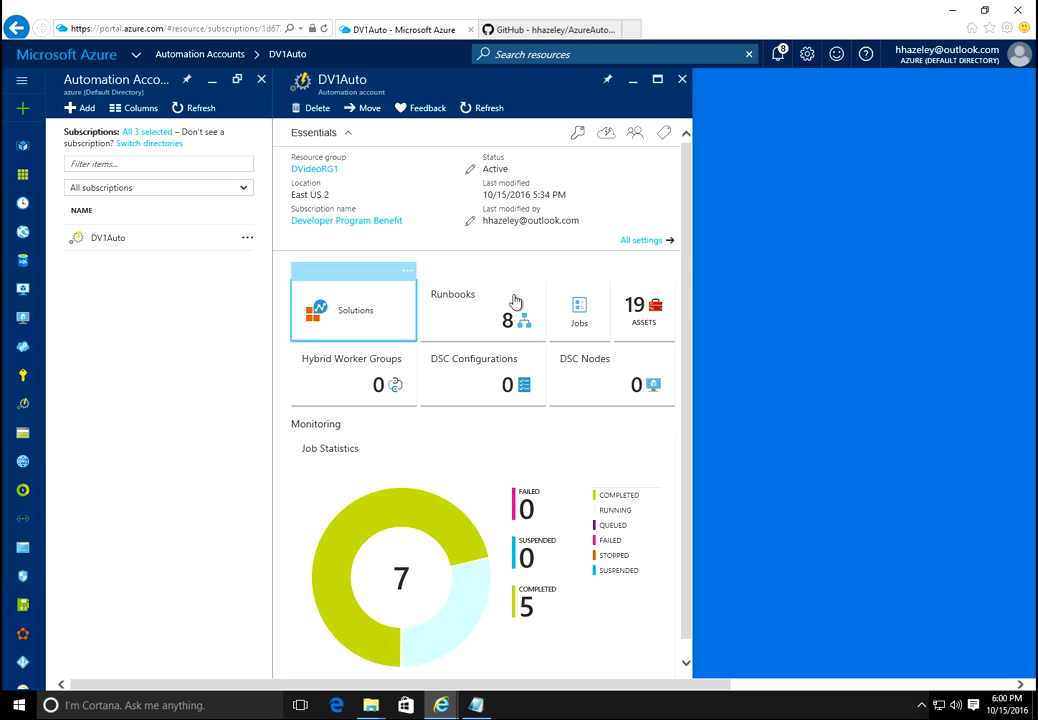
left_click(488, 316)
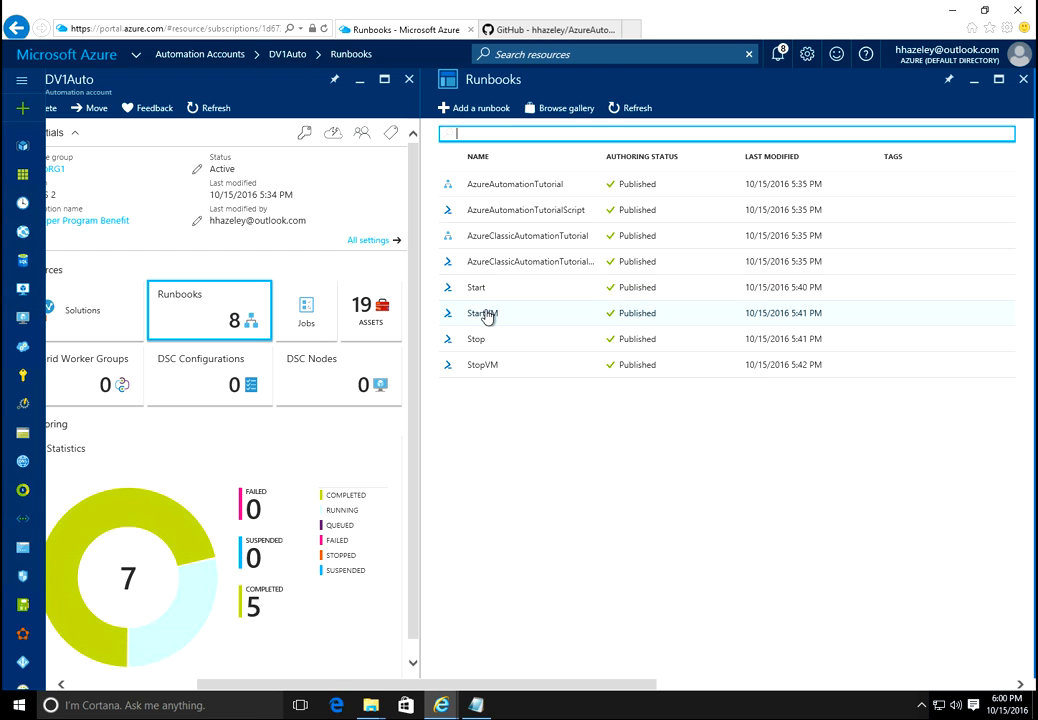
left_click(487, 315)
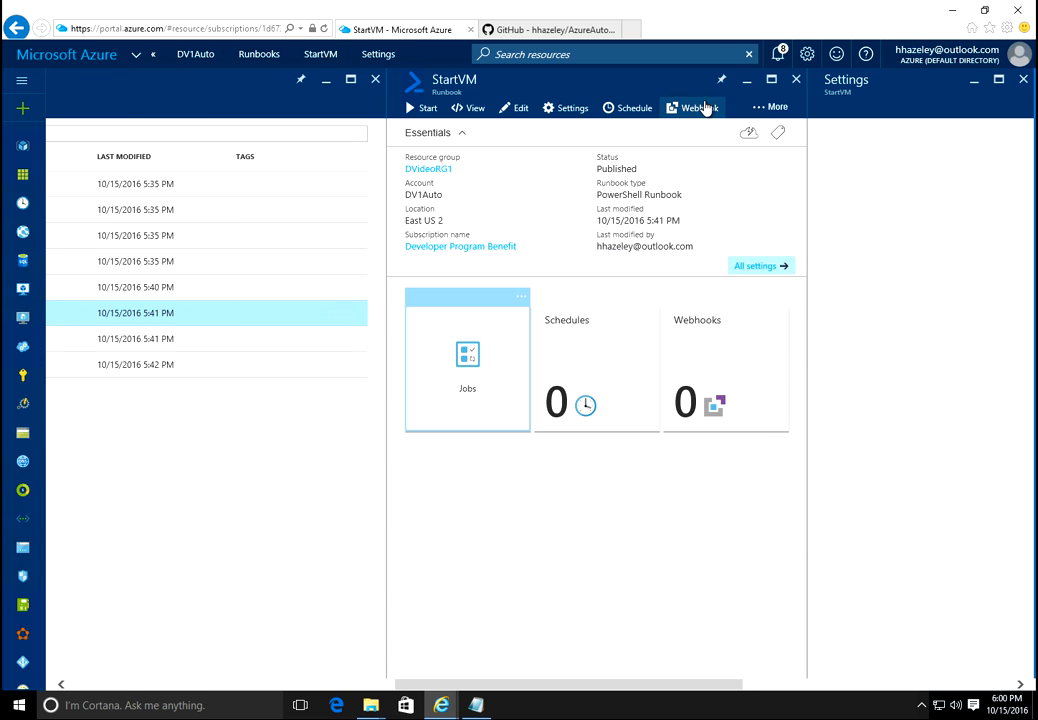
left_click(706, 108)
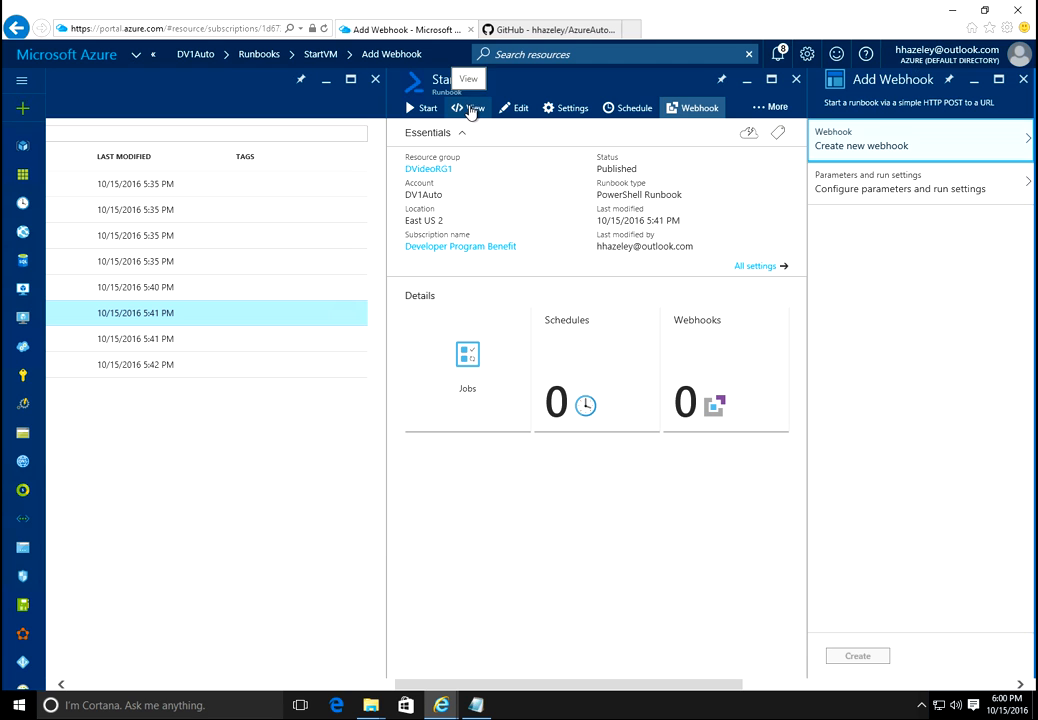
left_click(471, 108)
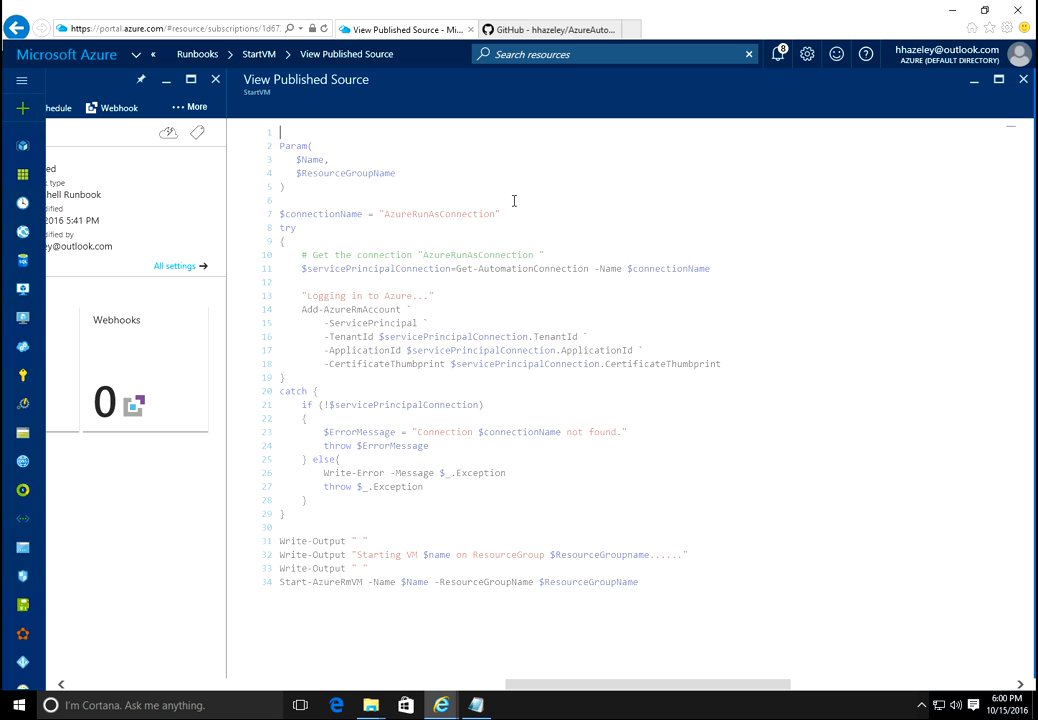
left_click(1024, 79)
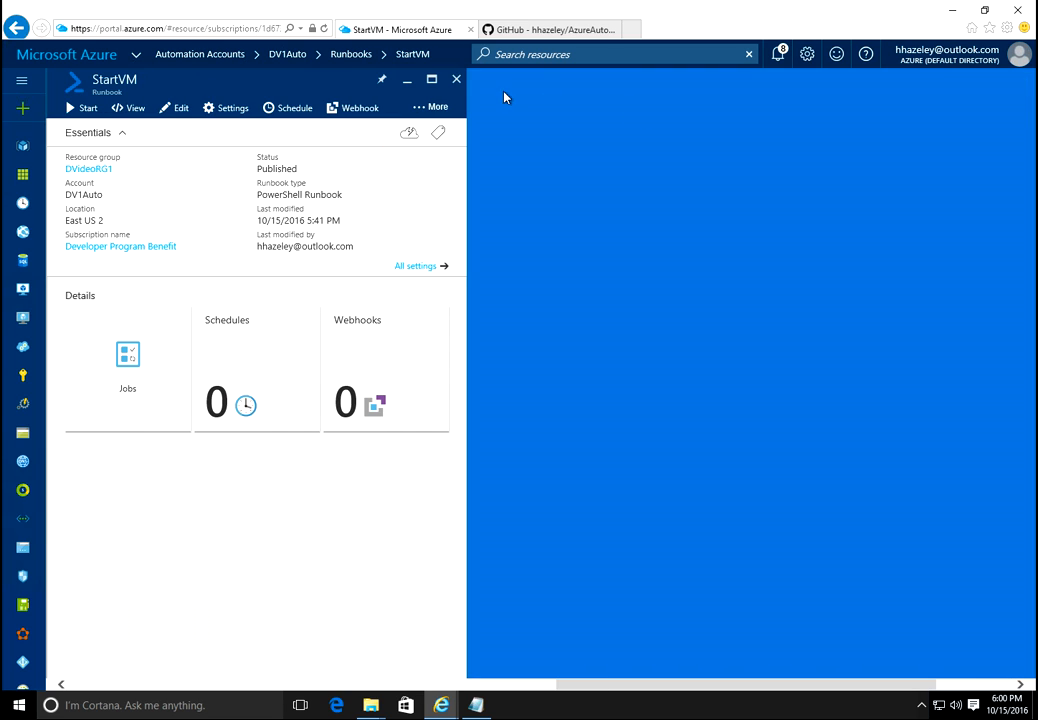
left_click(456, 80)
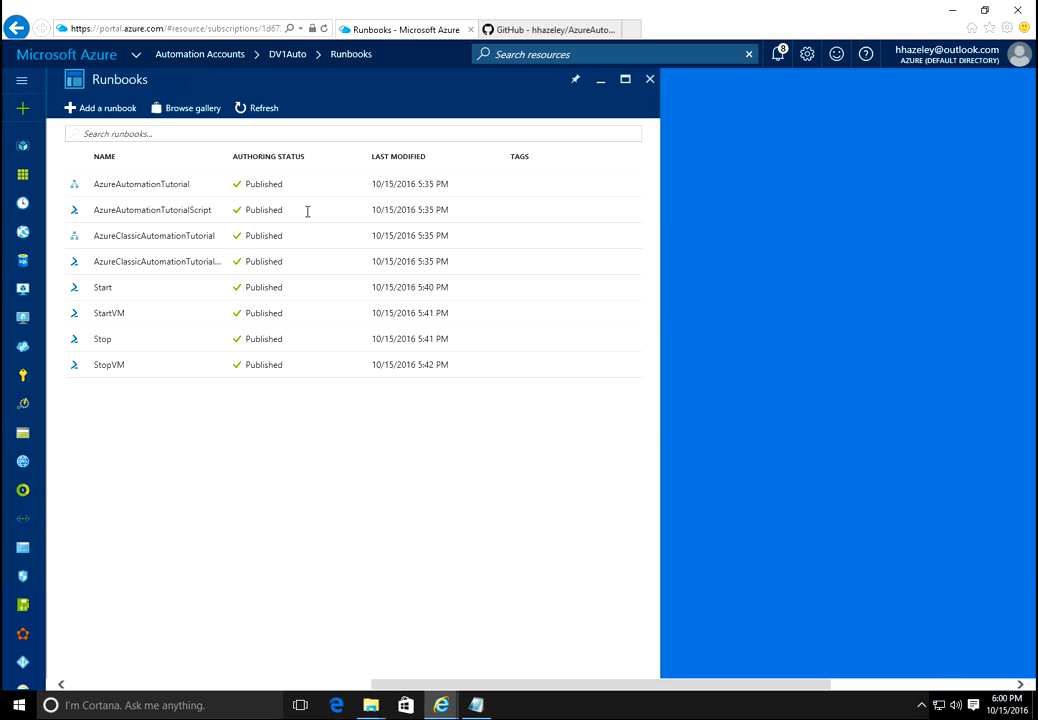
Open the published source of the Start runbook and examine its Param block and the AzureRunAsConnection login code
left_click(137, 293)
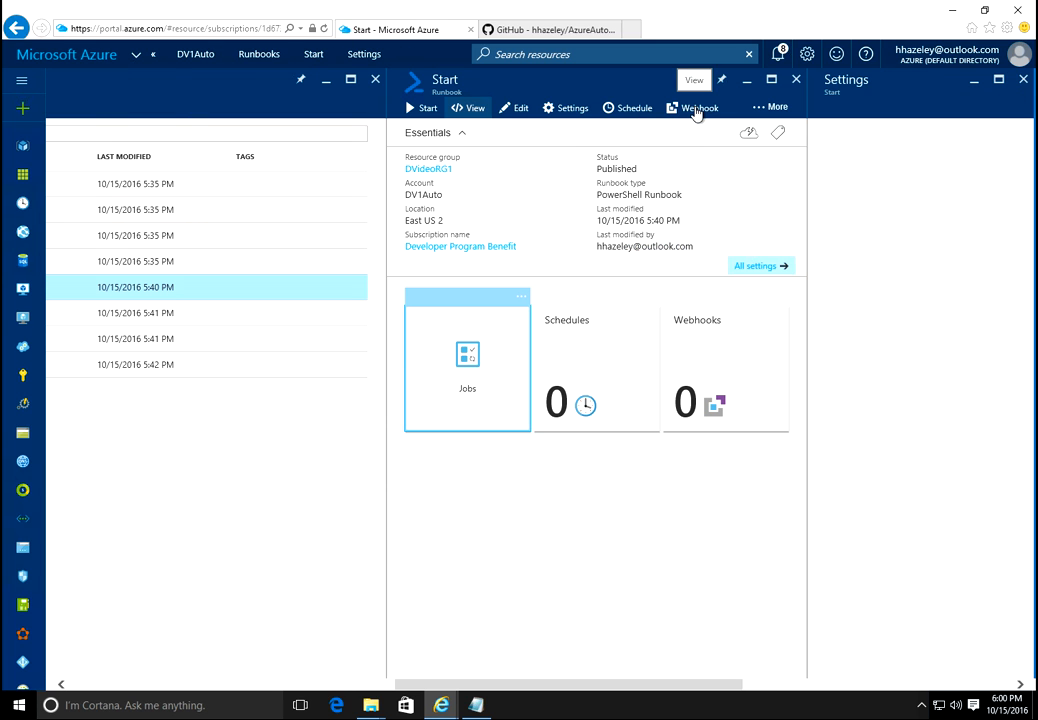
left_click(695, 109)
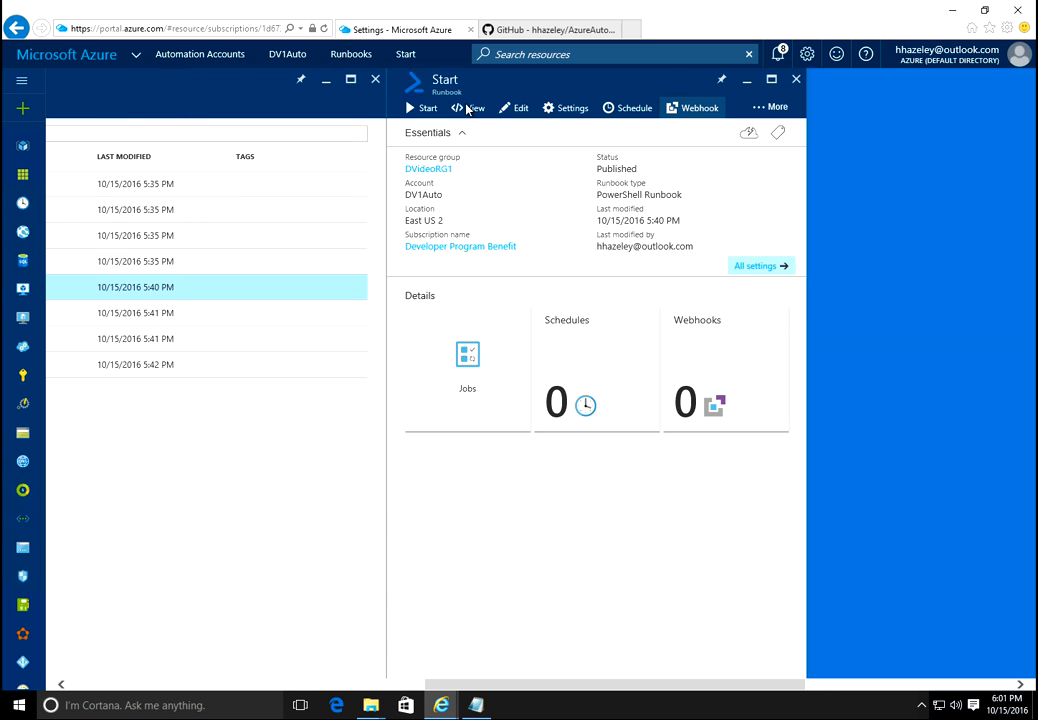
left_click(466, 110)
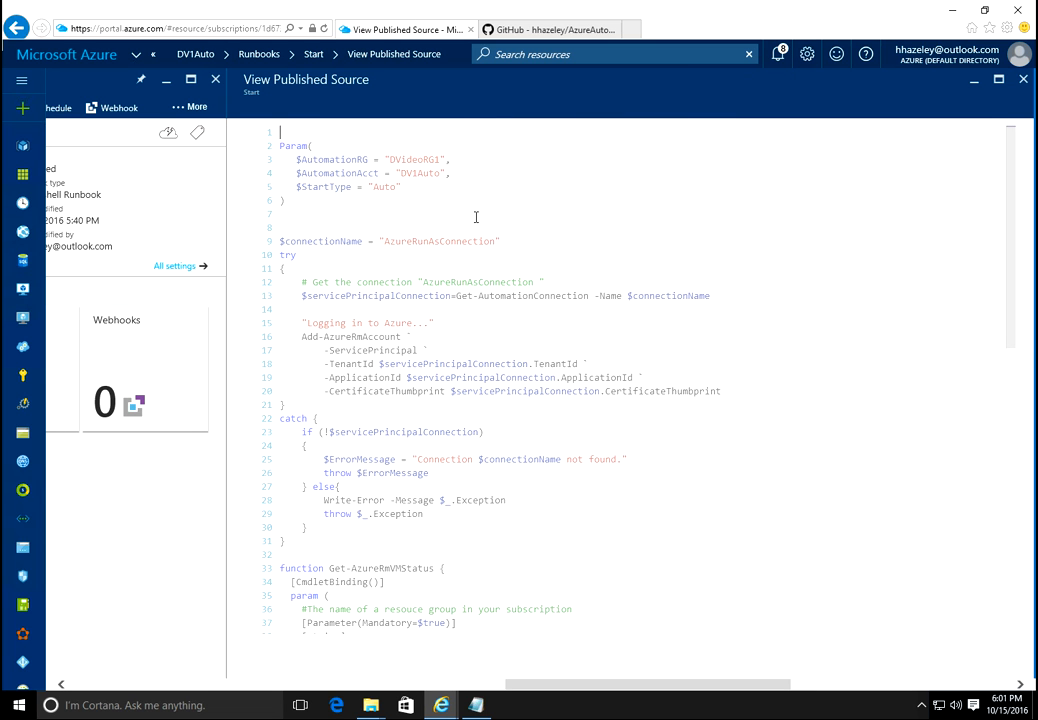
left_click(476, 217)
left_click(258, 148, "shift")
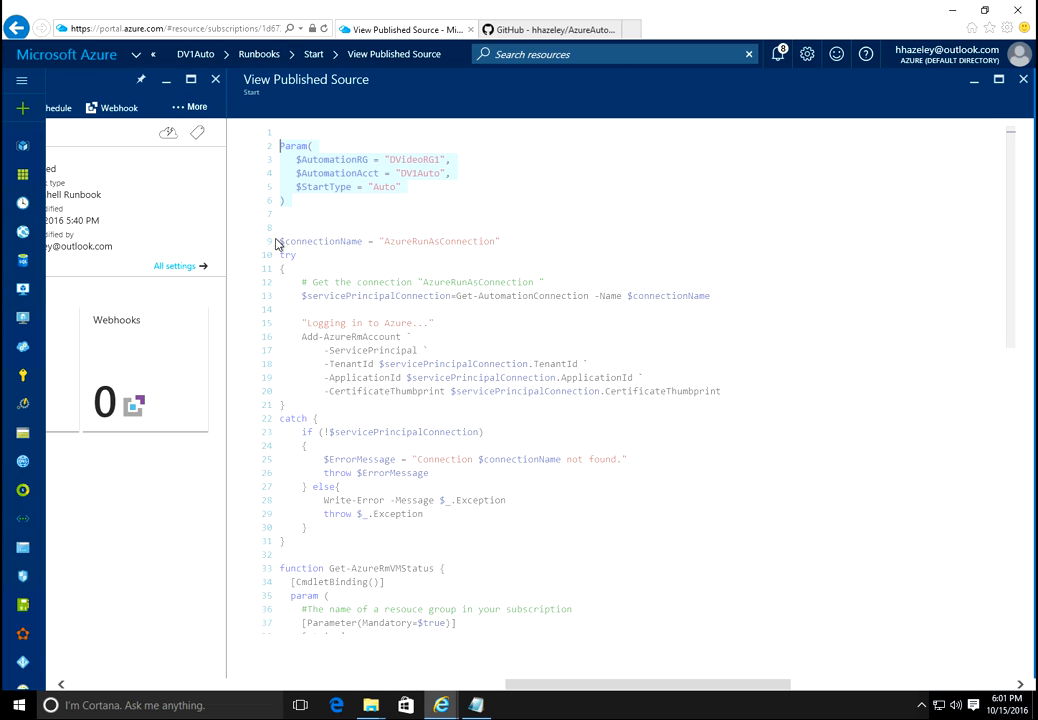
left_click_drag(282, 242, 494, 536)
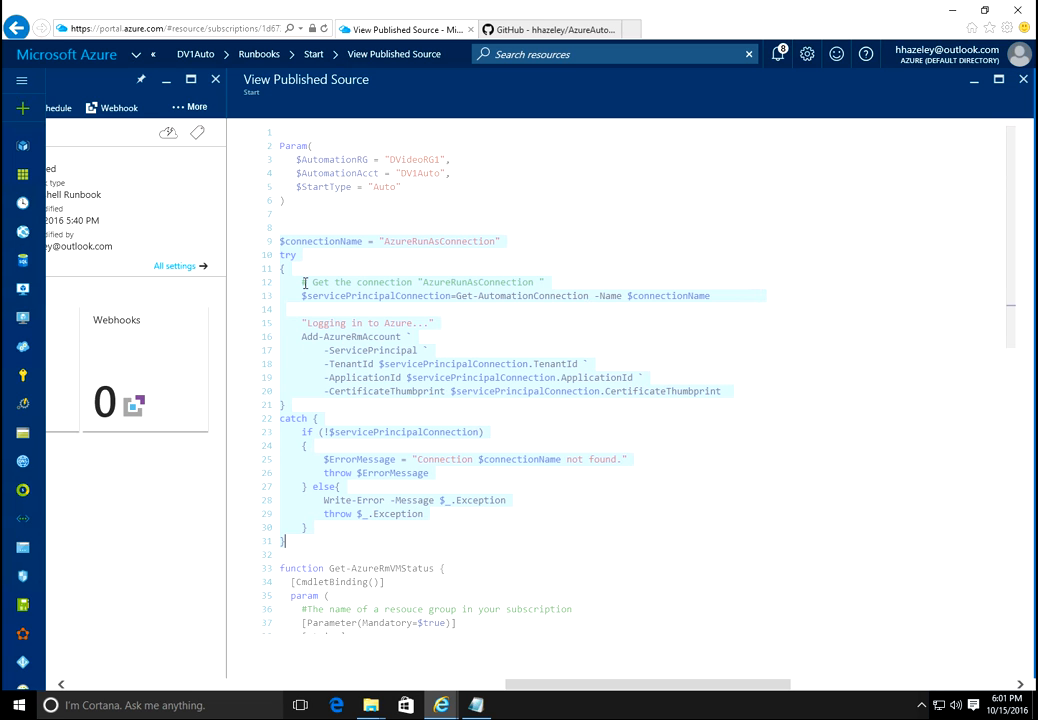
Examine the tag filter in the Get-AzureRmVM line of the Start runbook, then return to the $StartType parameter it references
scroll(579, 381, "down", 3)
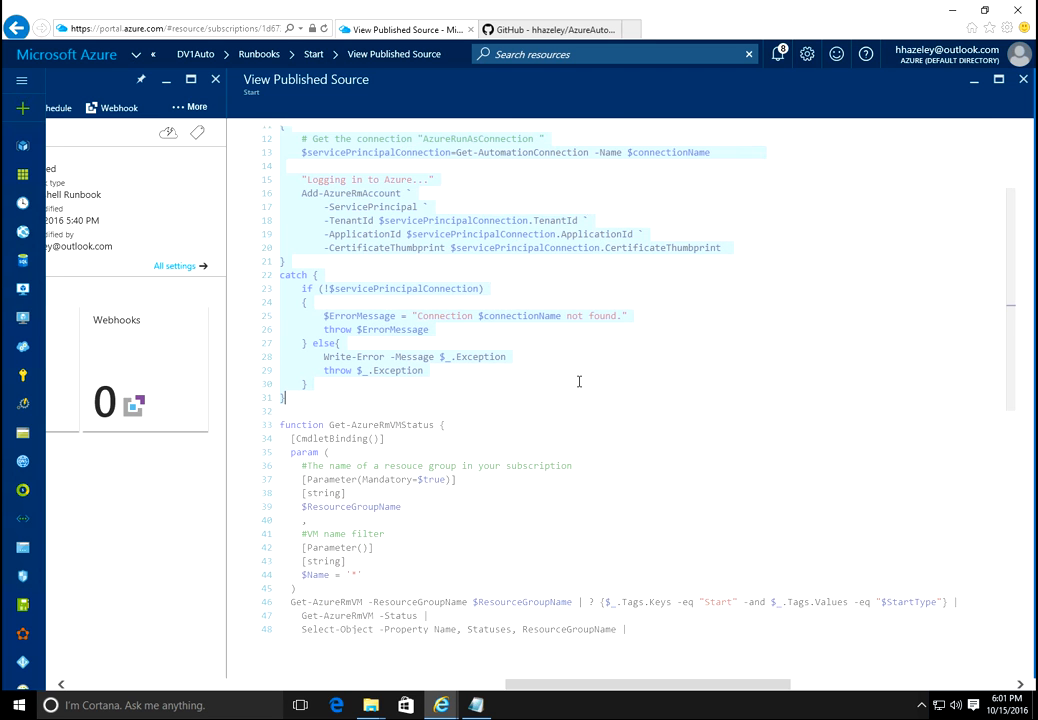
scroll(400, 415, "down", 2)
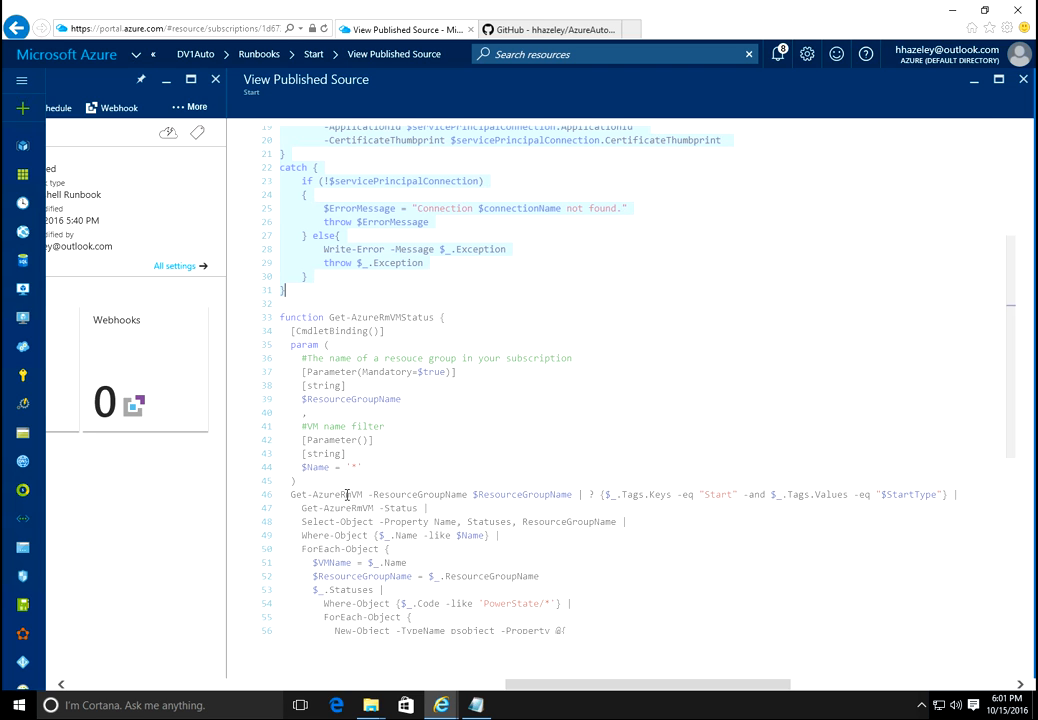
left_click_drag(340, 494, 369, 494)
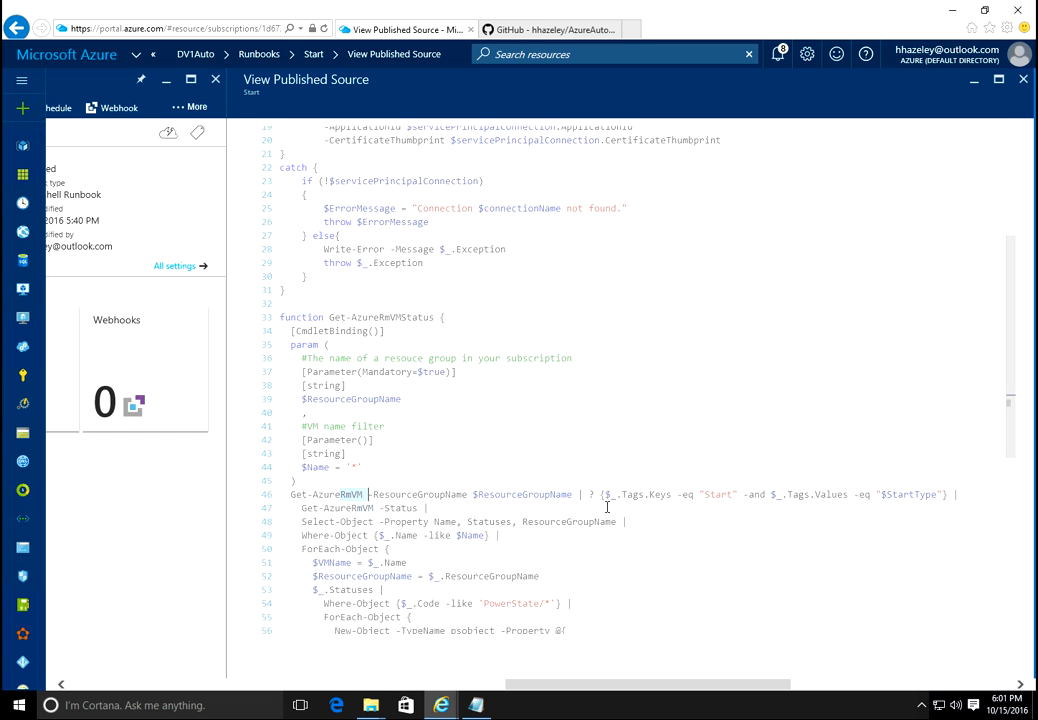
double_click(660, 495)
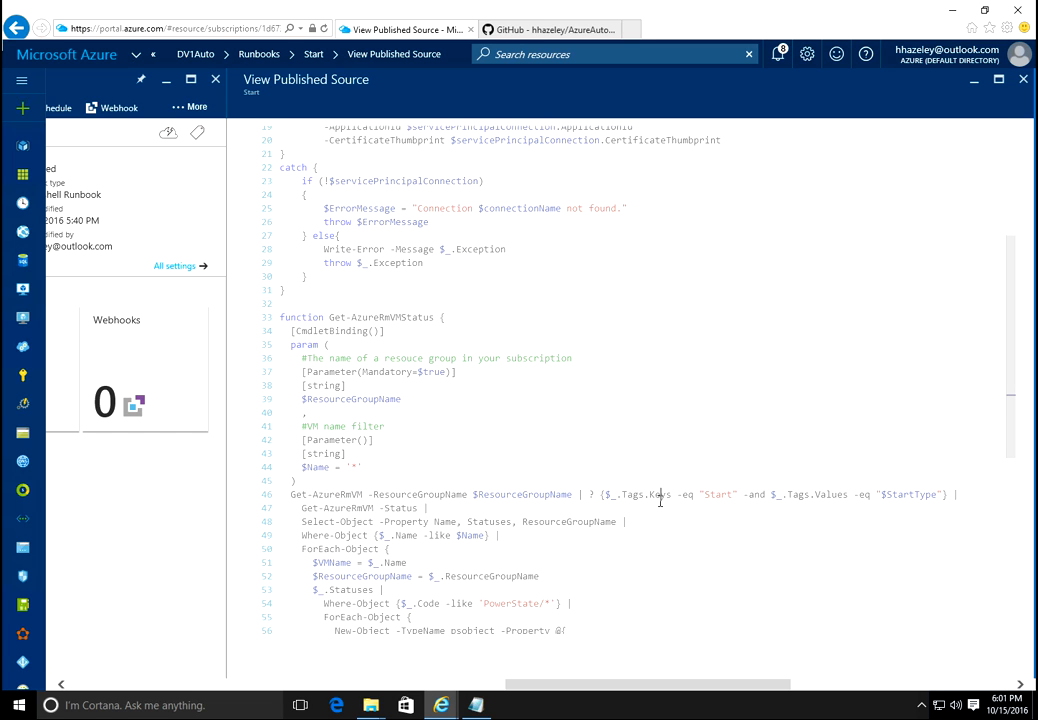
triple_click(721, 497)
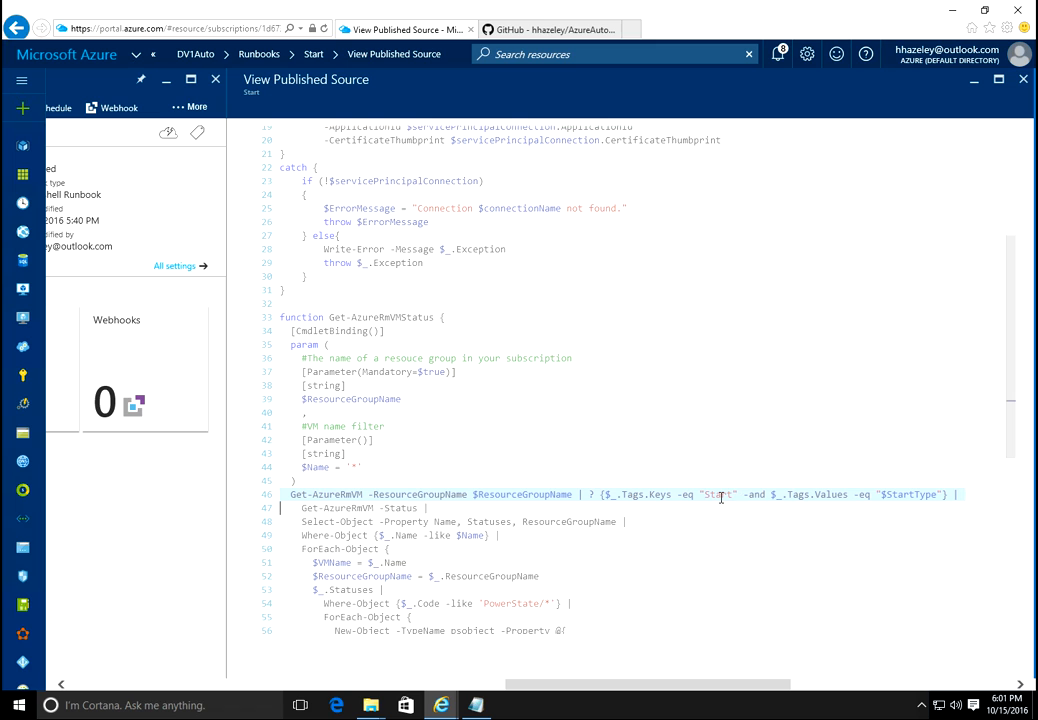
double_click(832, 495)
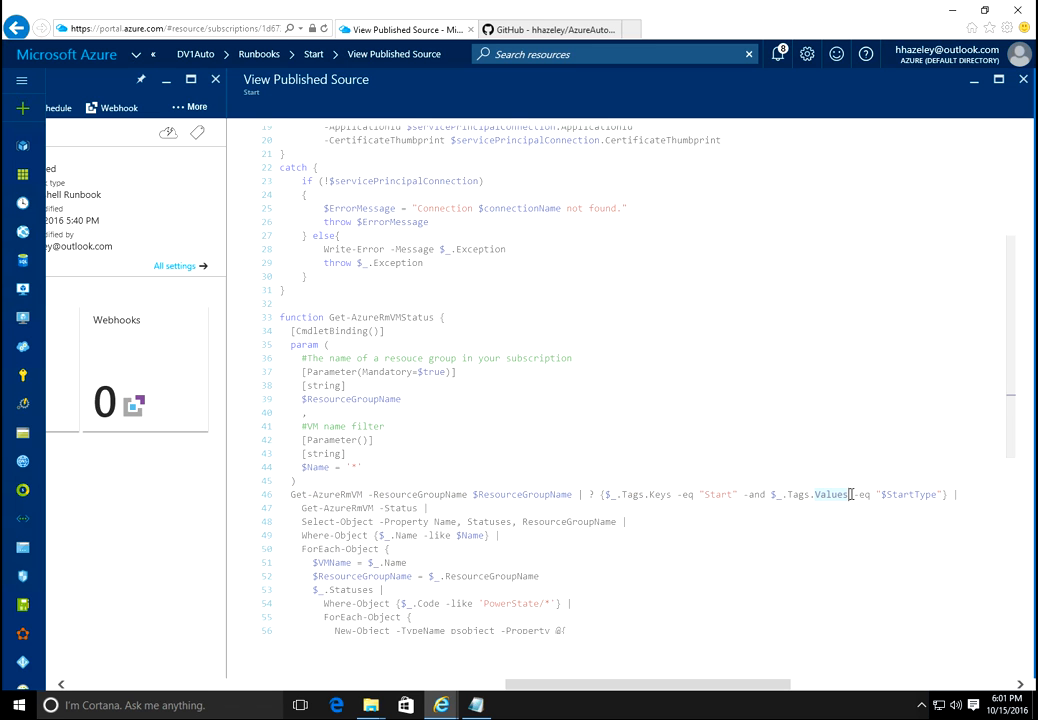
double_click(920, 495)
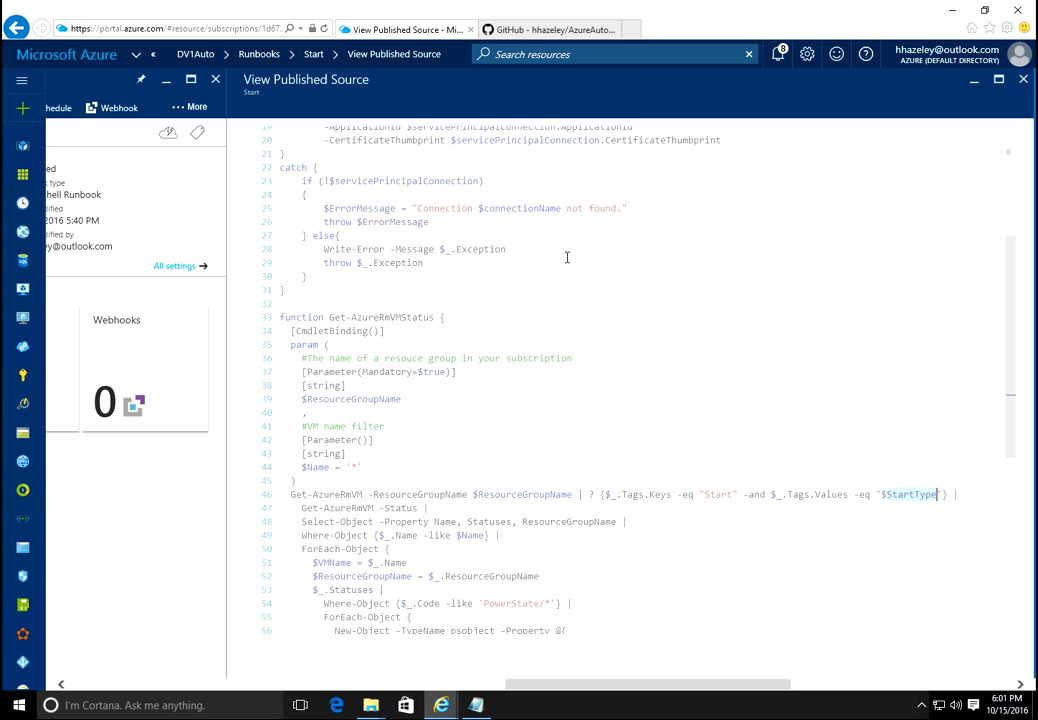
scroll(566, 258, "up", 4)
scroll(466, 229, "up", 2)
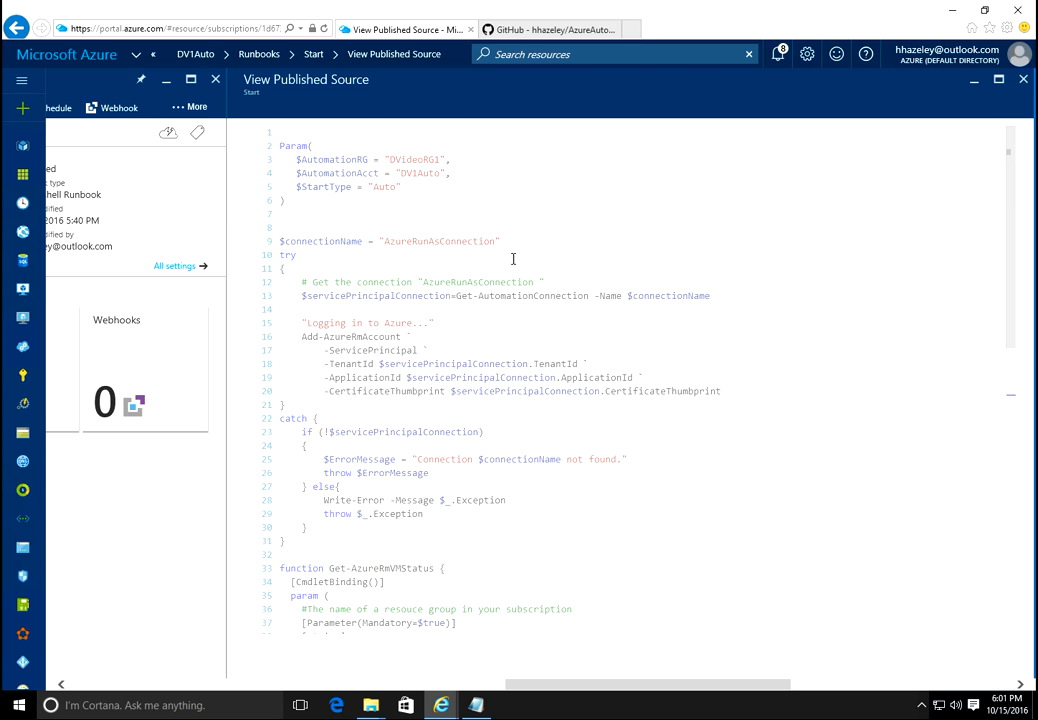
Examine the rest of the Get-AzureRmVMStatus function in the Start runbook, including the DisplayStatus property it outputs
scroll(514, 257, "down", 3)
scroll(518, 261, "down", 4)
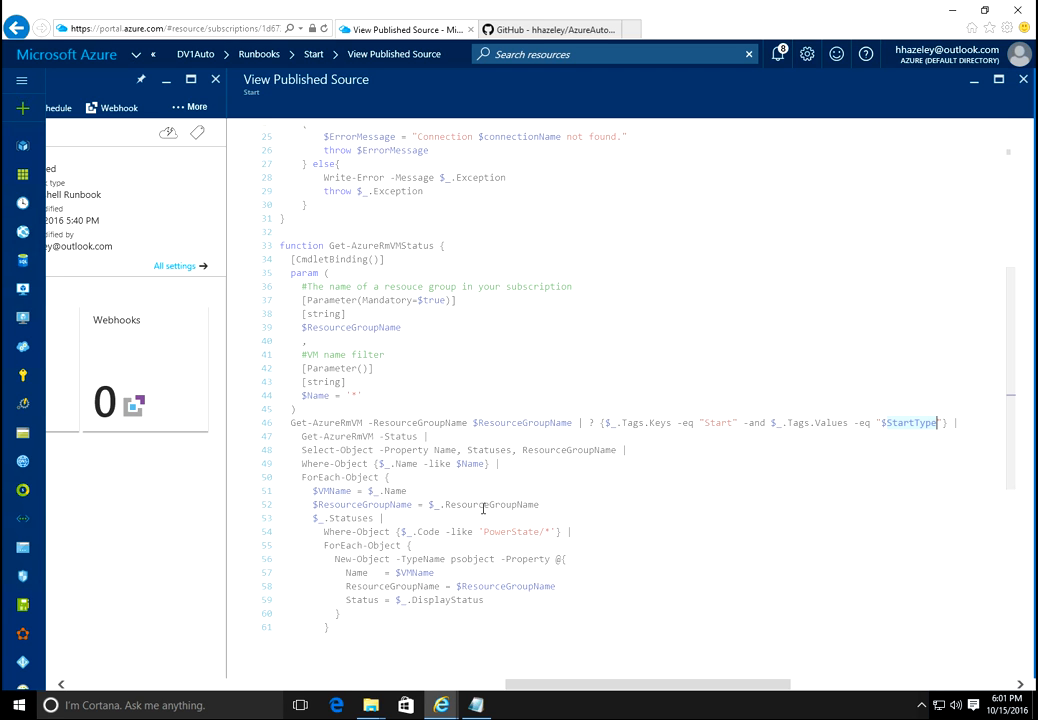
scroll(484, 510, "down", 2)
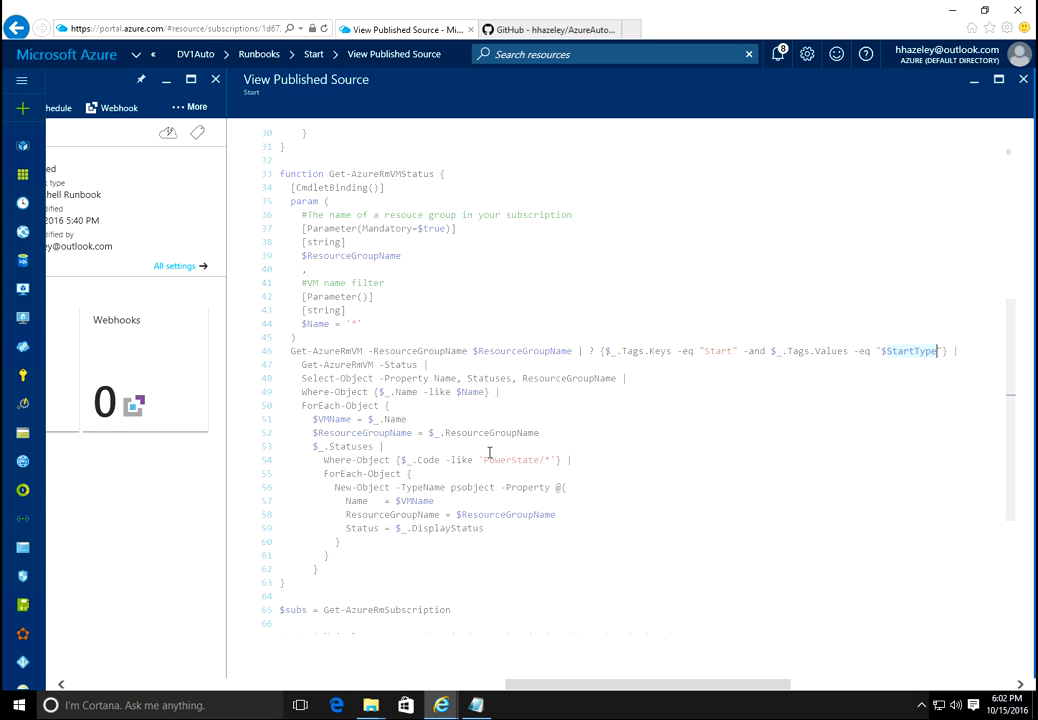
scroll(490, 453, "down", 2)
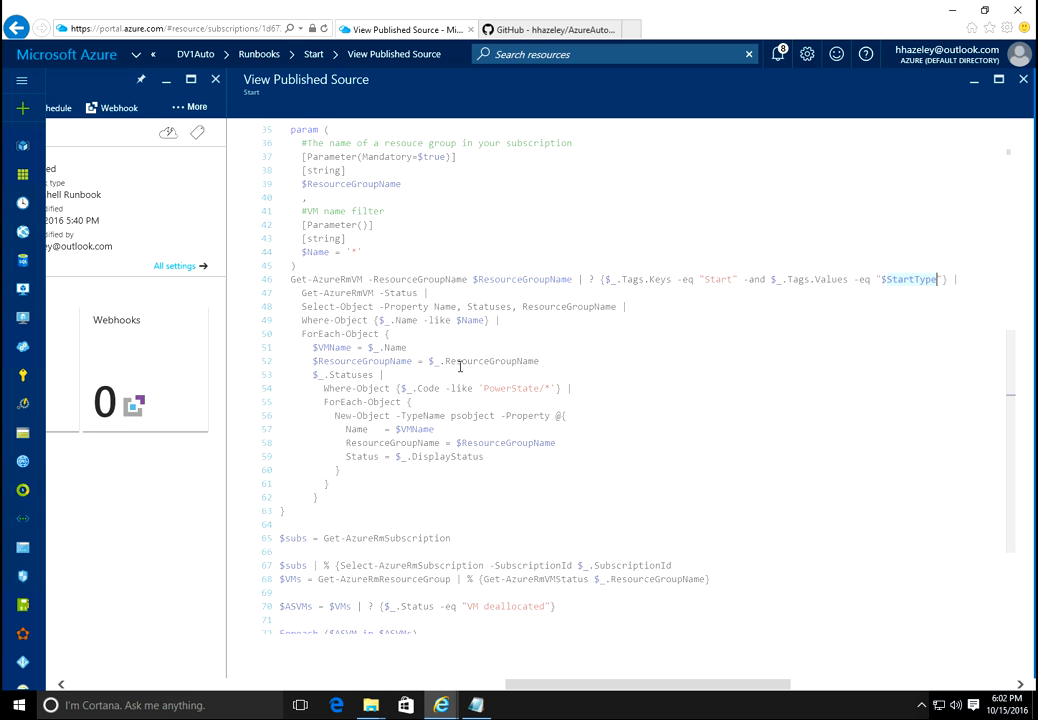
double_click(453, 453)
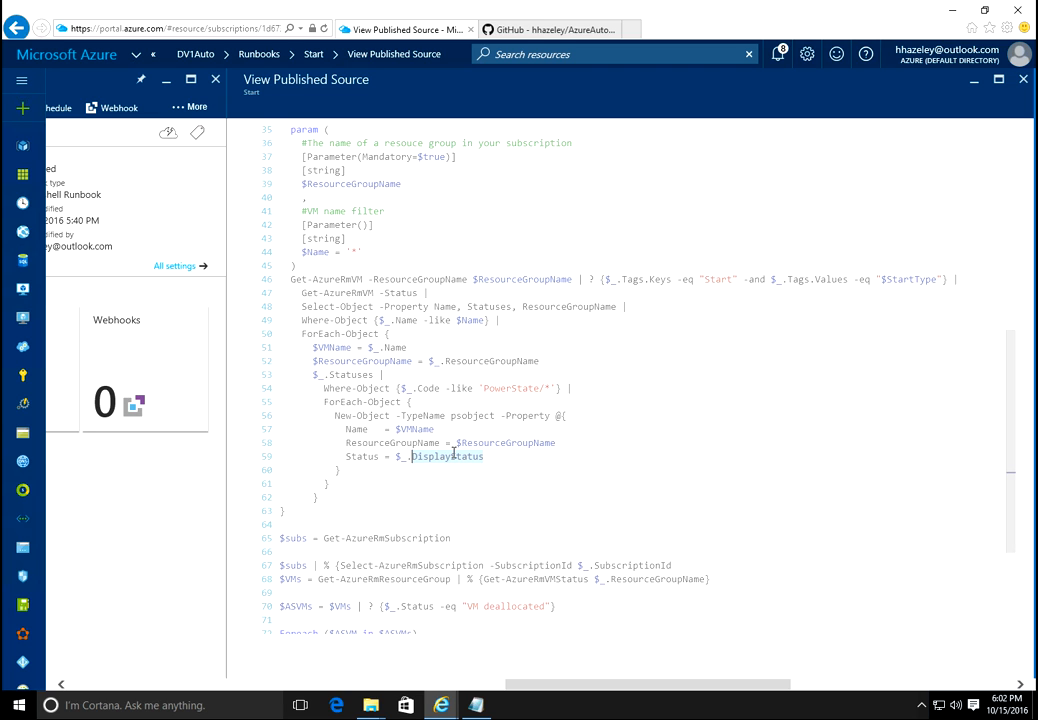
scroll(443, 438, "down", 2)
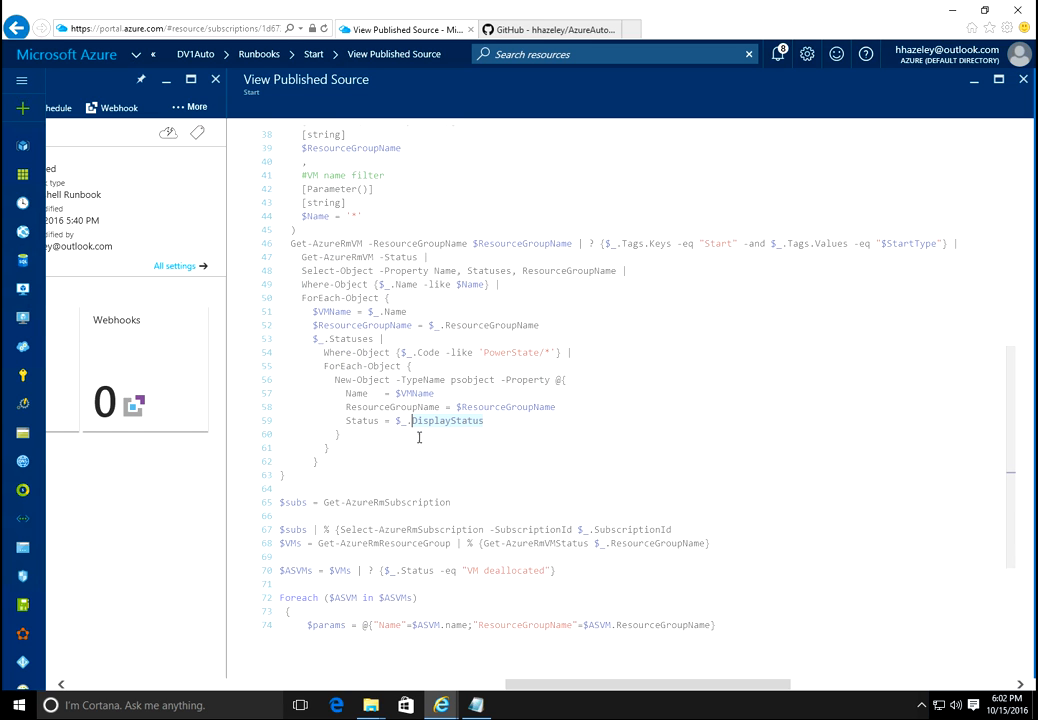
left_click_drag(287, 473, 281, 124)
left_click(416, 515)
scroll(413, 511, "up", 4)
scroll(440, 488, "down", 6)
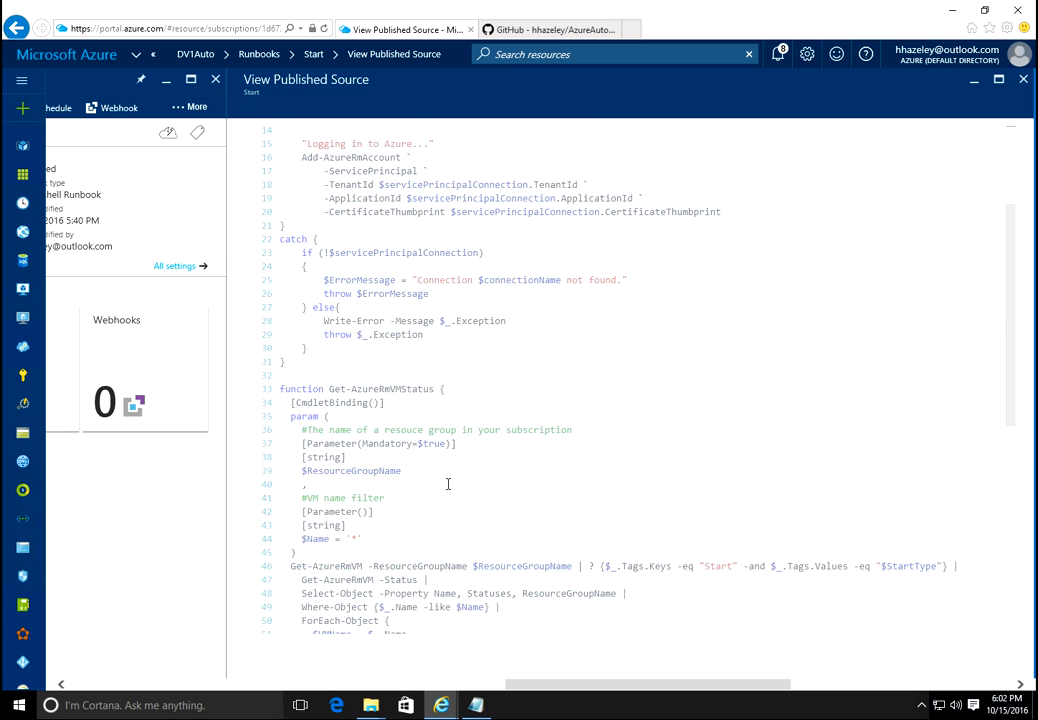
left_click(453, 481)
scroll(464, 513, "down", 4)
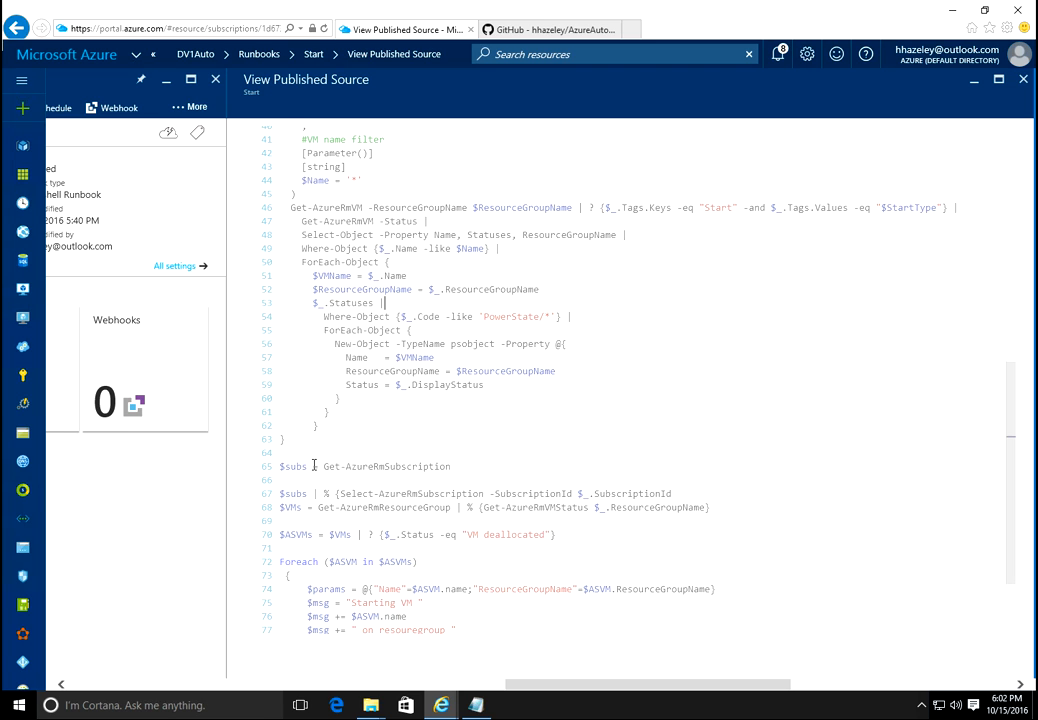
Examine the Start runbook lines that retrieve the subscriptions, select each one and collect the virtual machines into $VMs
left_click_drag(313, 466, 269, 468)
double_click(347, 493)
left_click(352, 493)
scroll(459, 500, "down", 1)
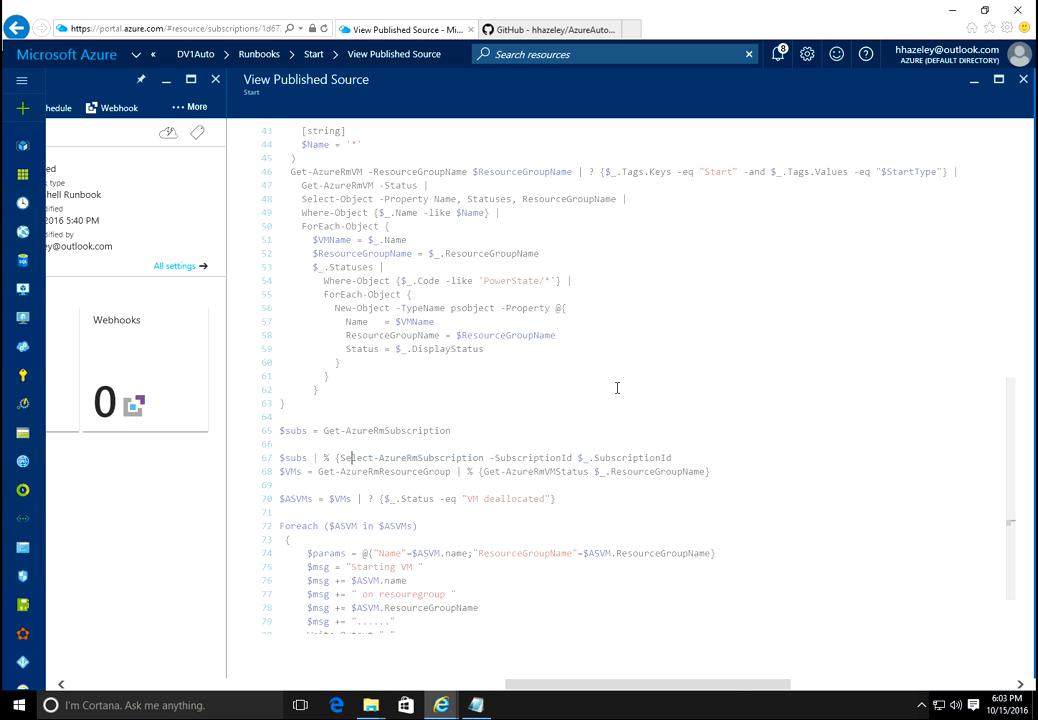
left_click(723, 475)
left_click(310, 479)
left_click_drag(310, 479, 294, 475)
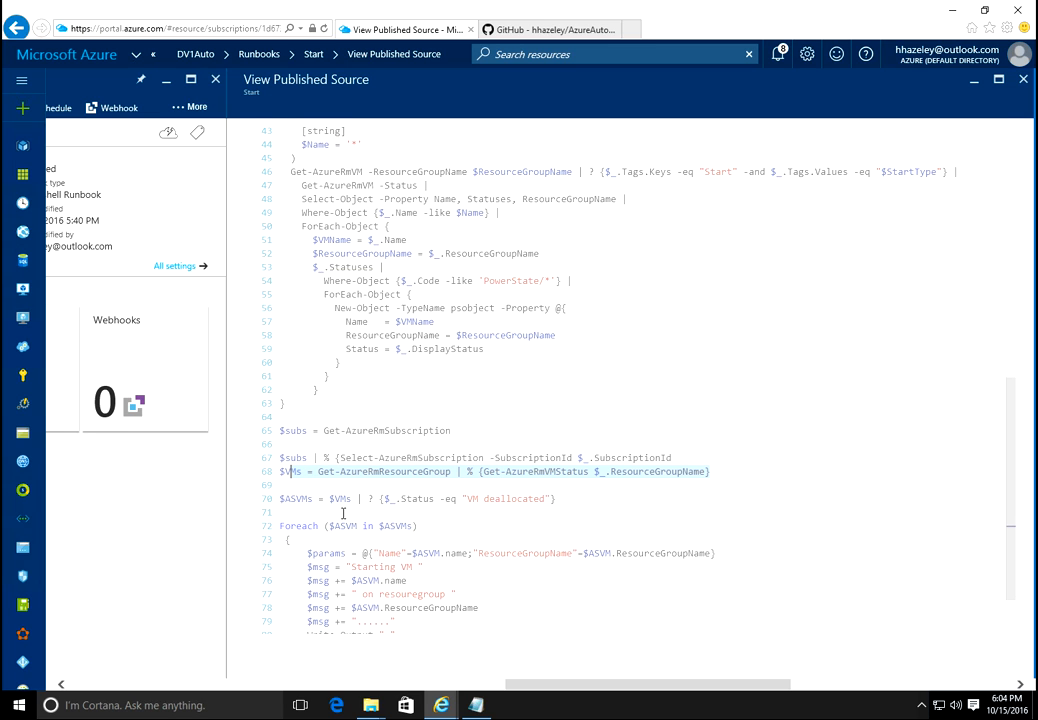
Examine the "VM deallocated" filter and the Foreach loop that calls the StartVM runbook in the Start source
left_click(556, 497)
left_click_drag(467, 499, 276, 509)
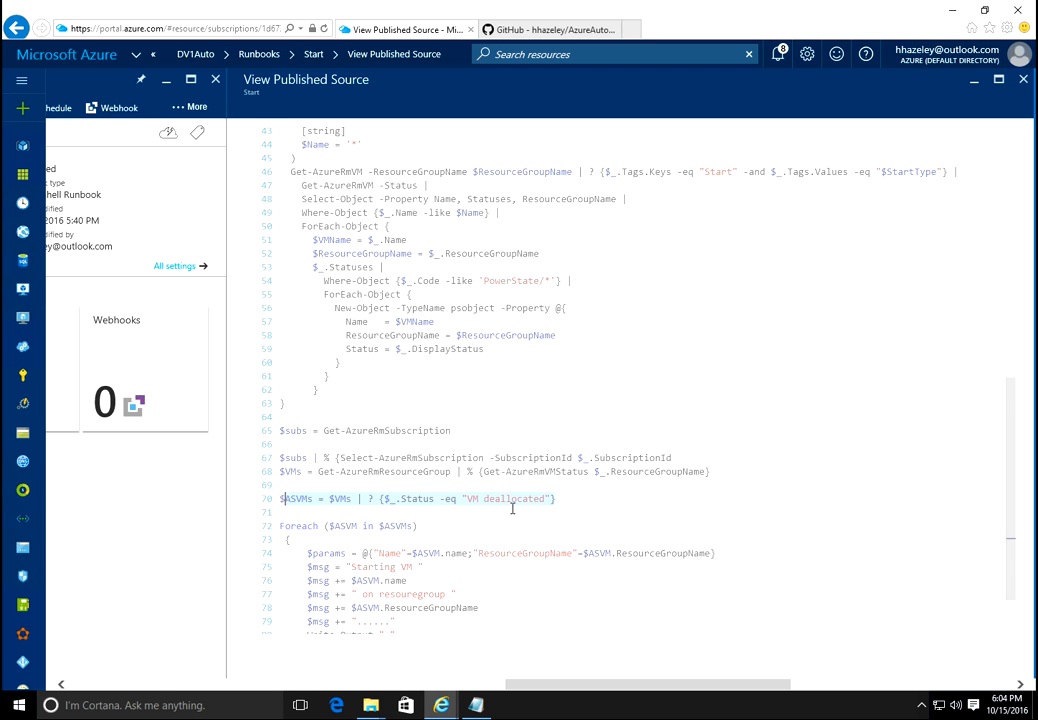
scroll(512, 508, "down", 3)
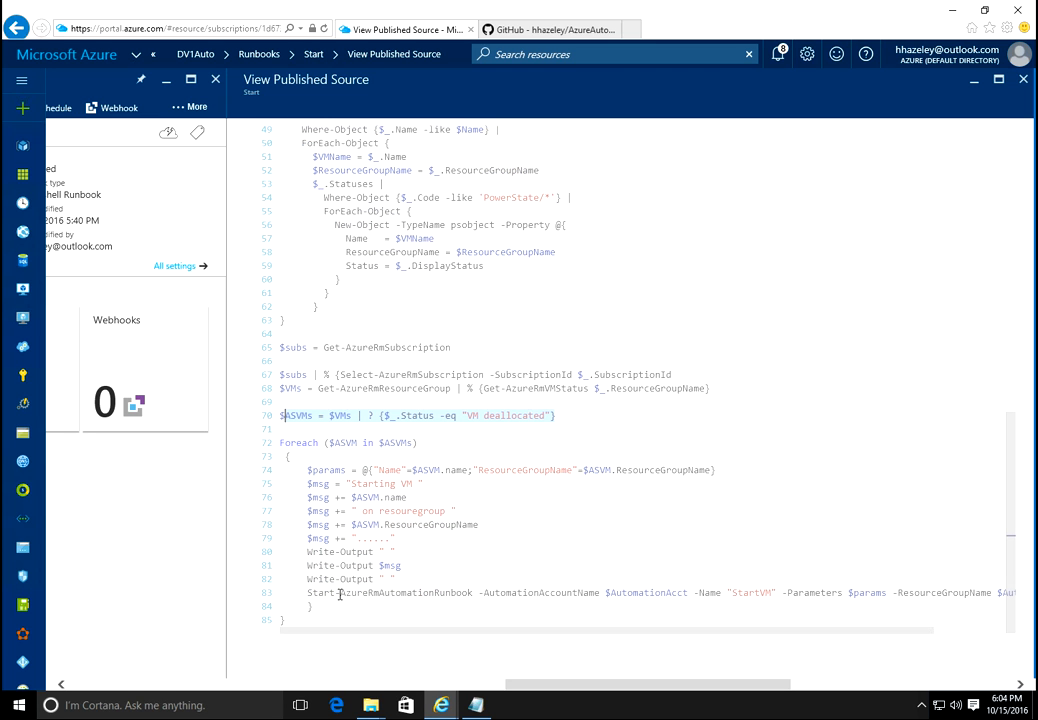
left_click(563, 582)
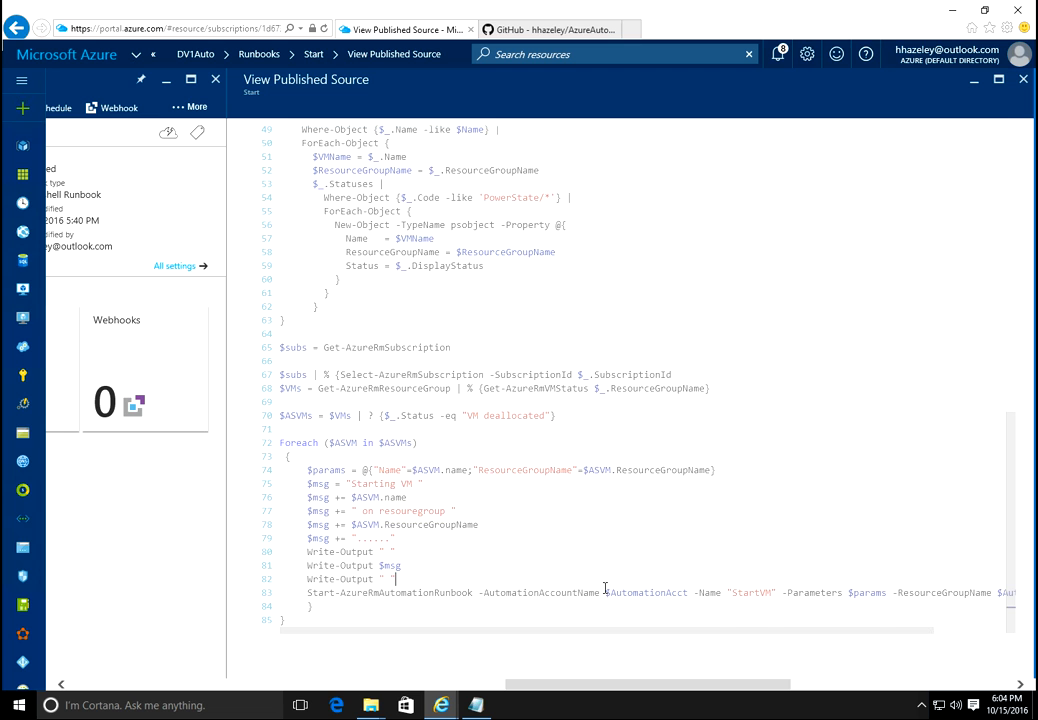
scroll(605, 588, "up", 7)
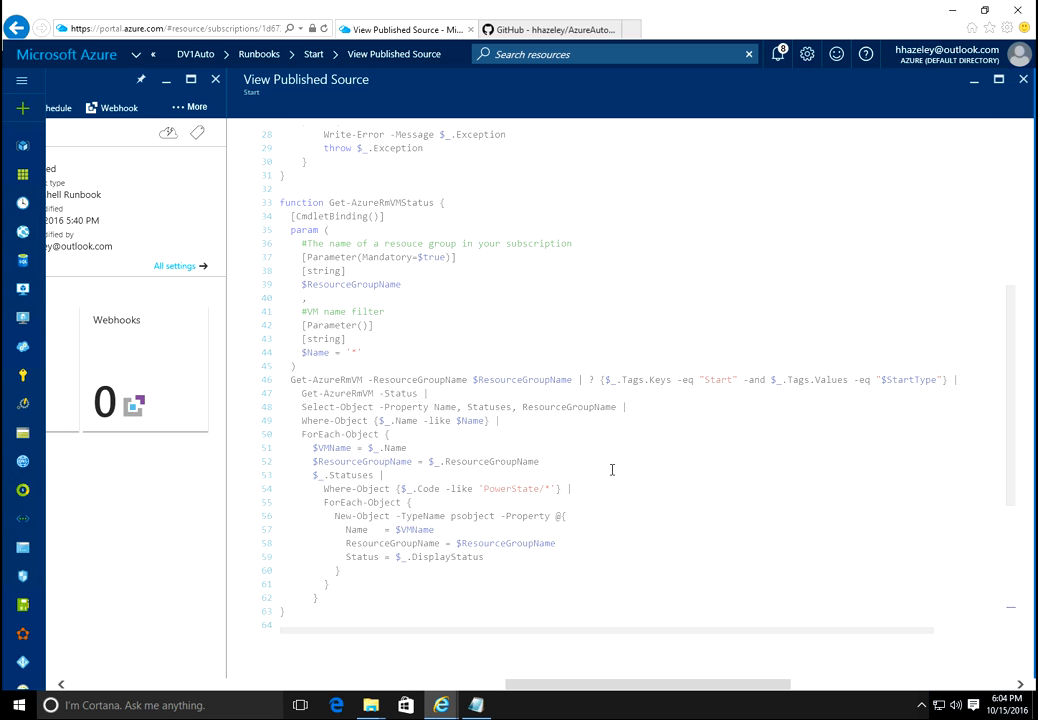
scroll(612, 480, "down", 5)
scroll(612, 484, "down", 1)
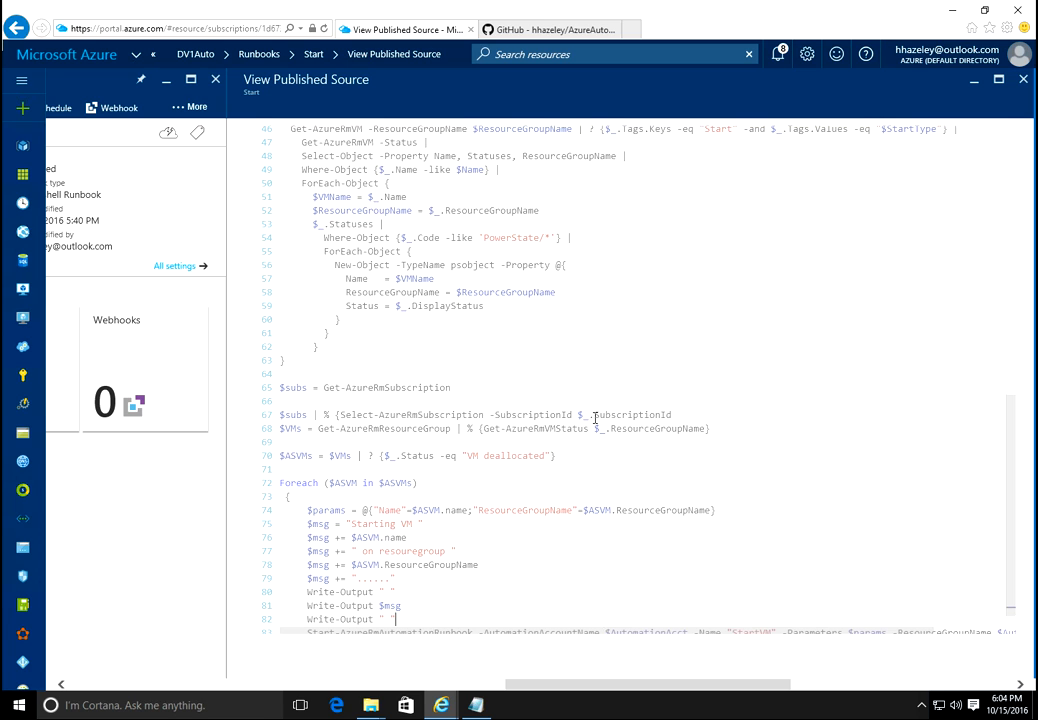
Close the Start runbook's published source and switch to the virtual machines list to check the machines' status
left_click(1024, 82)
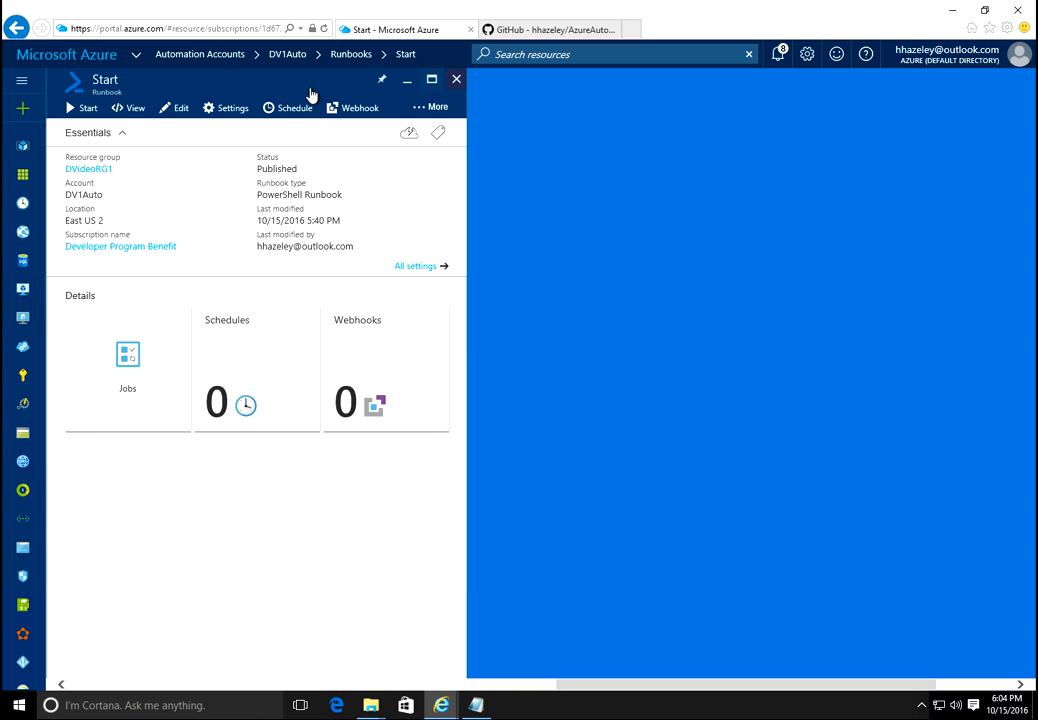
left_click(135, 59)
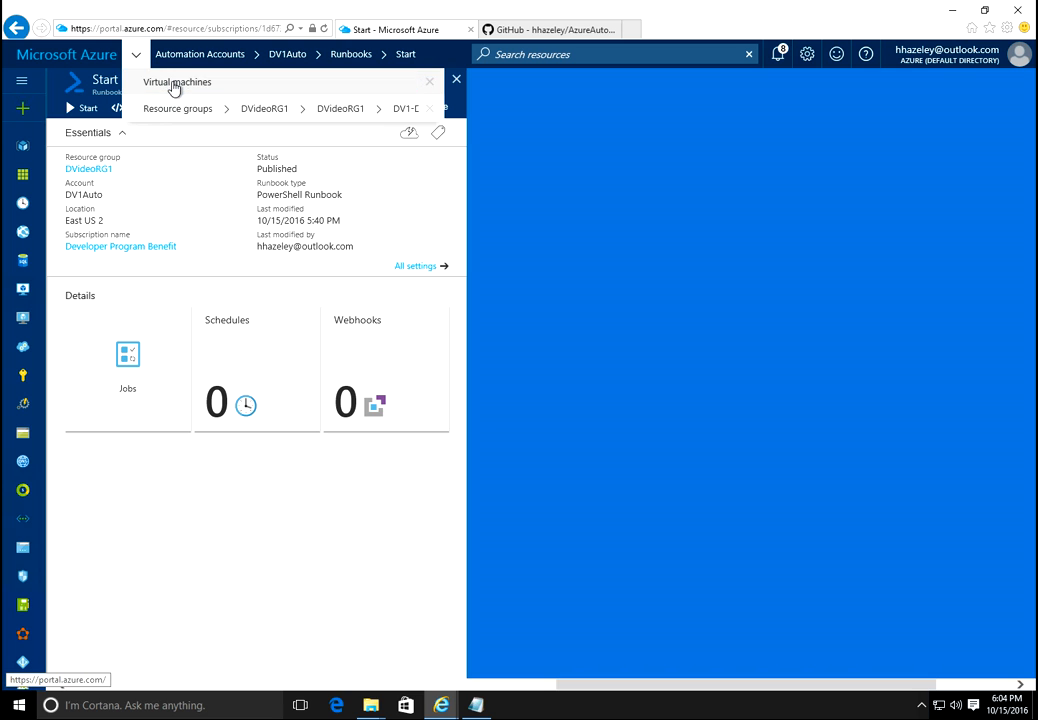
left_click(173, 86)
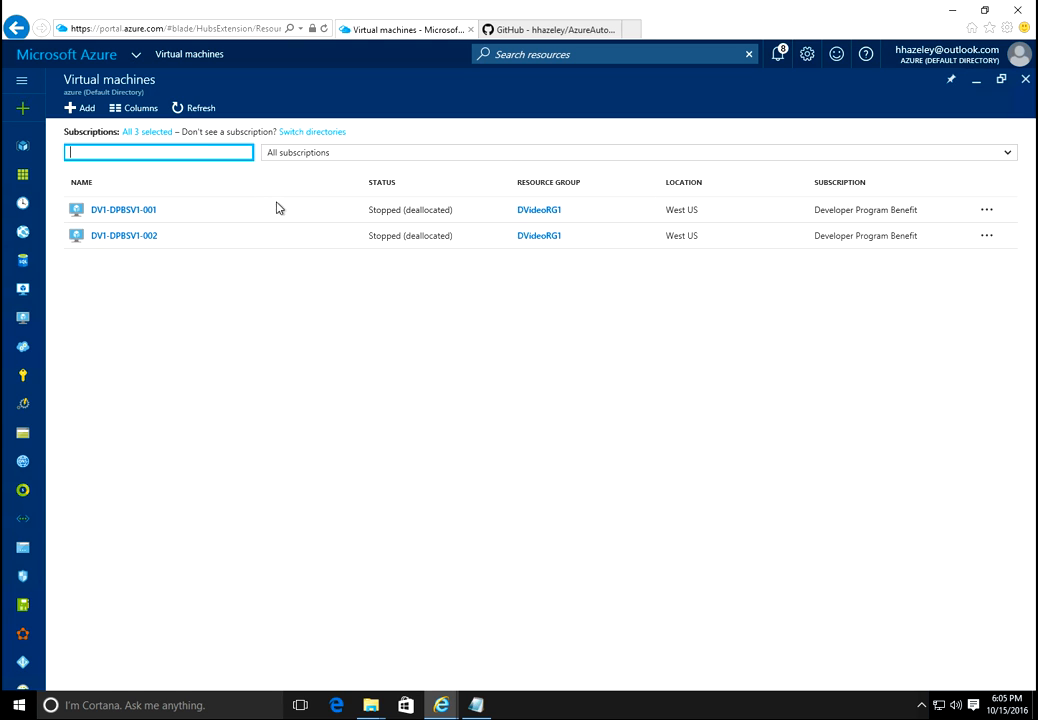
Return to the DV1Auto account overview, closing the Start runbook and the runbook list, and refresh the job statistics
left_click(133, 56)
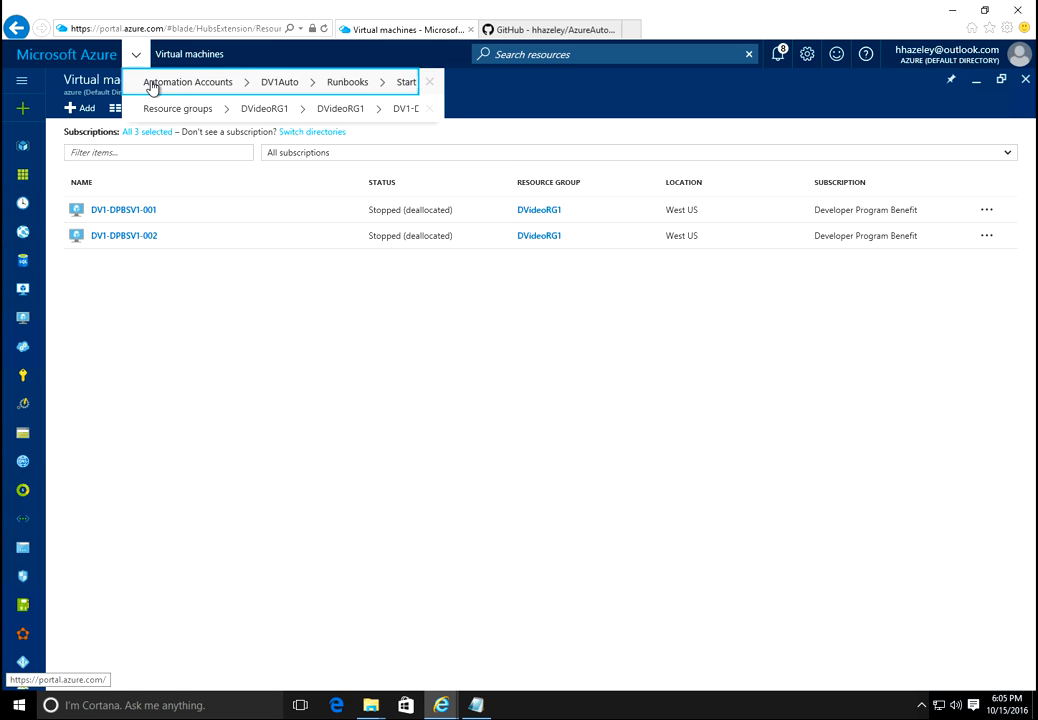
left_click(151, 86)
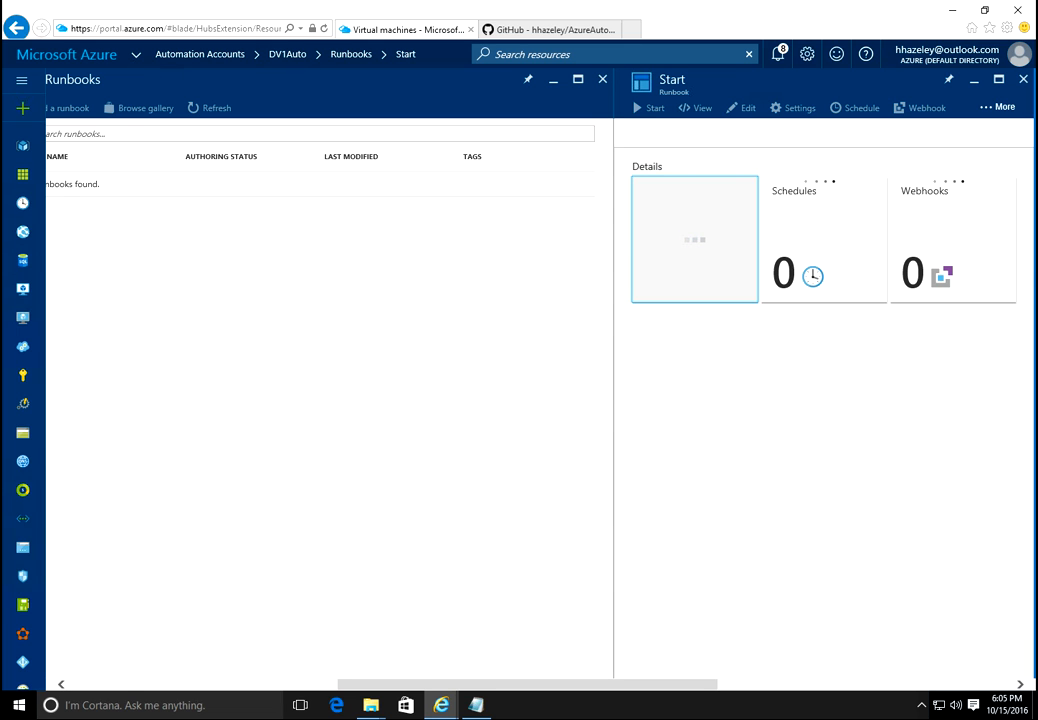
left_click(1023, 79)
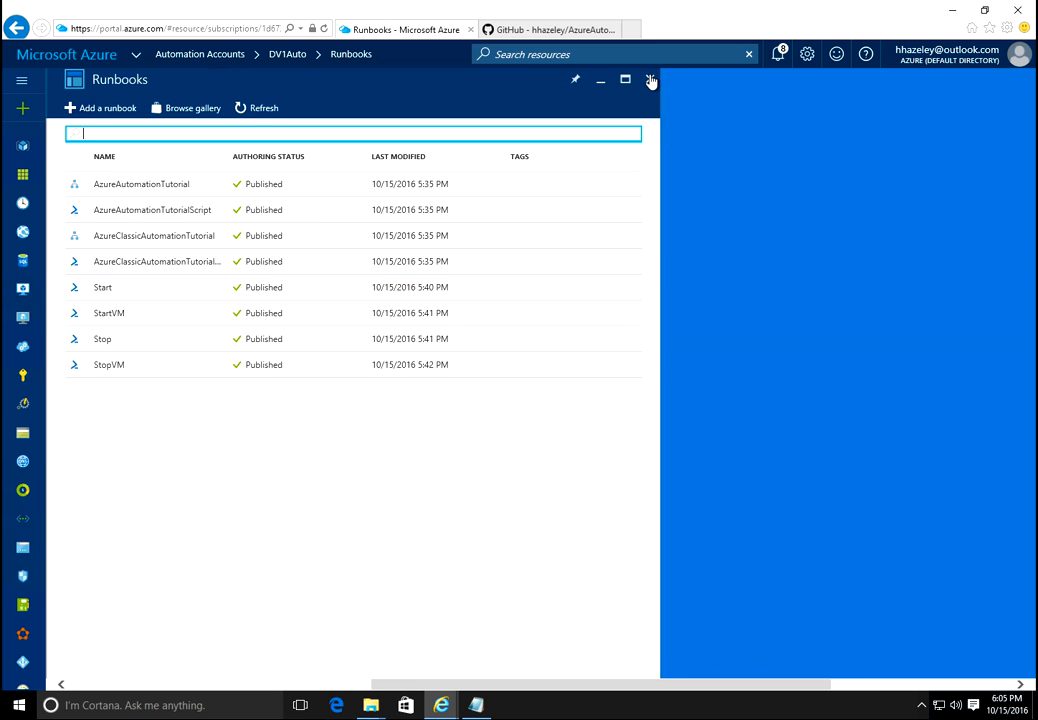
left_click(650, 80)
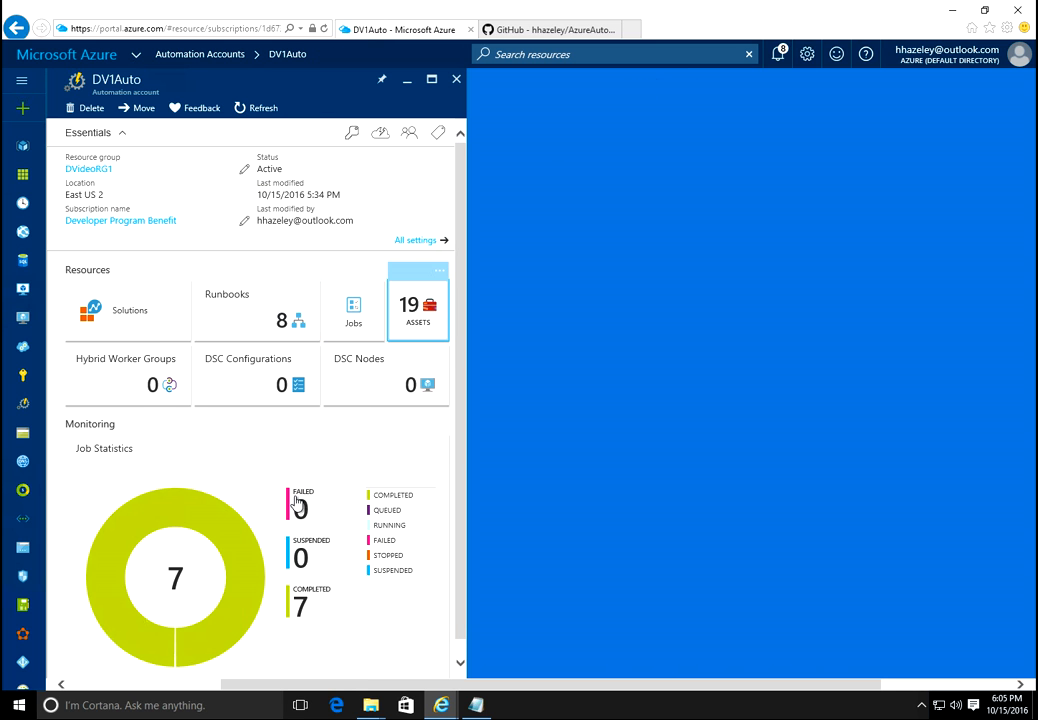
left_click(262, 108)
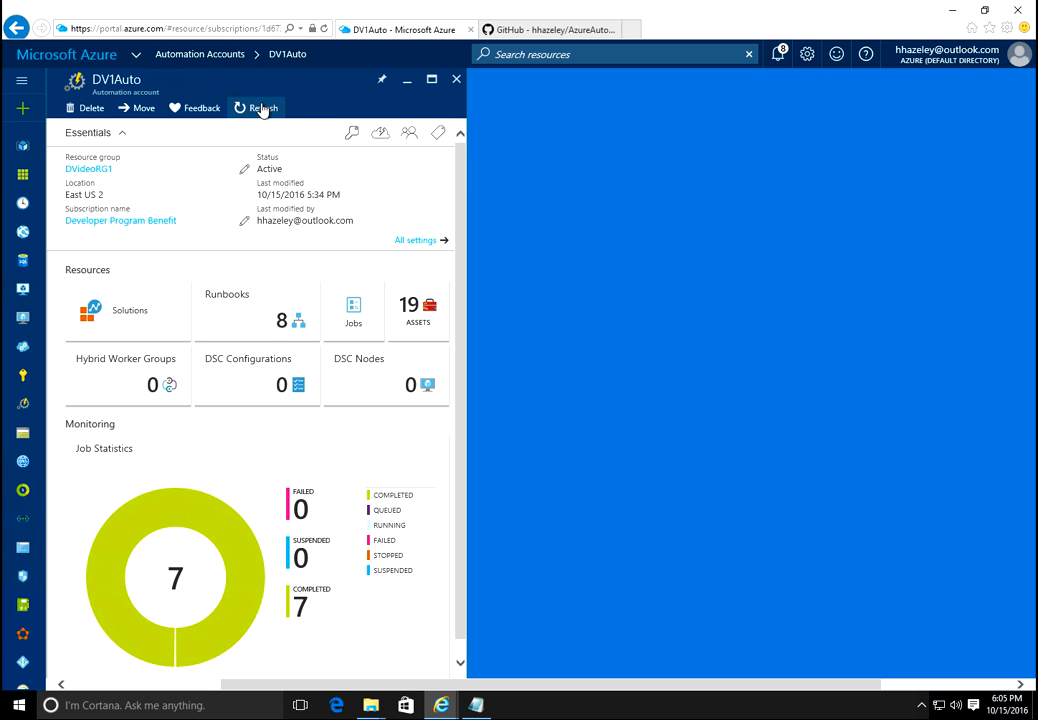